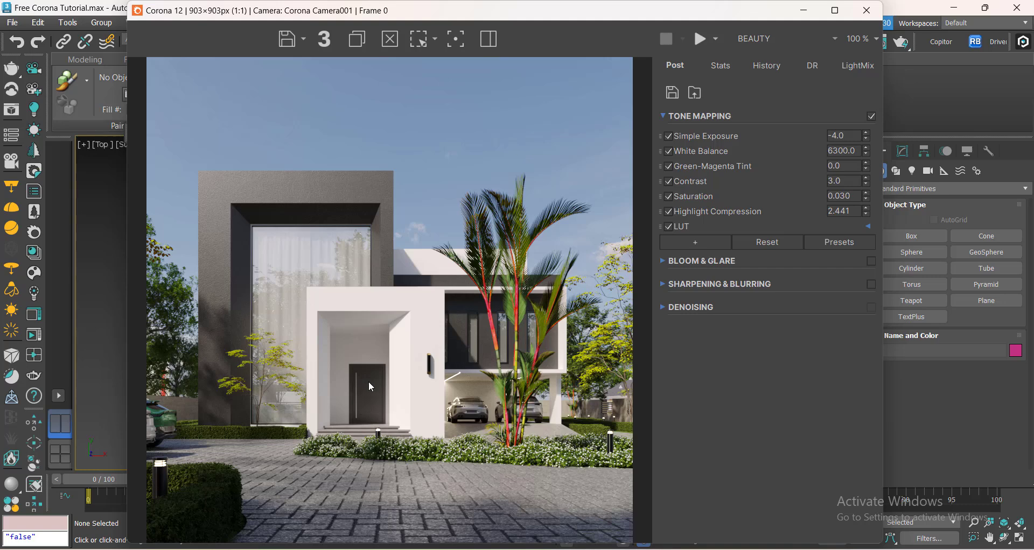
{"action": "left_click", "coordinate": [804, 11]}
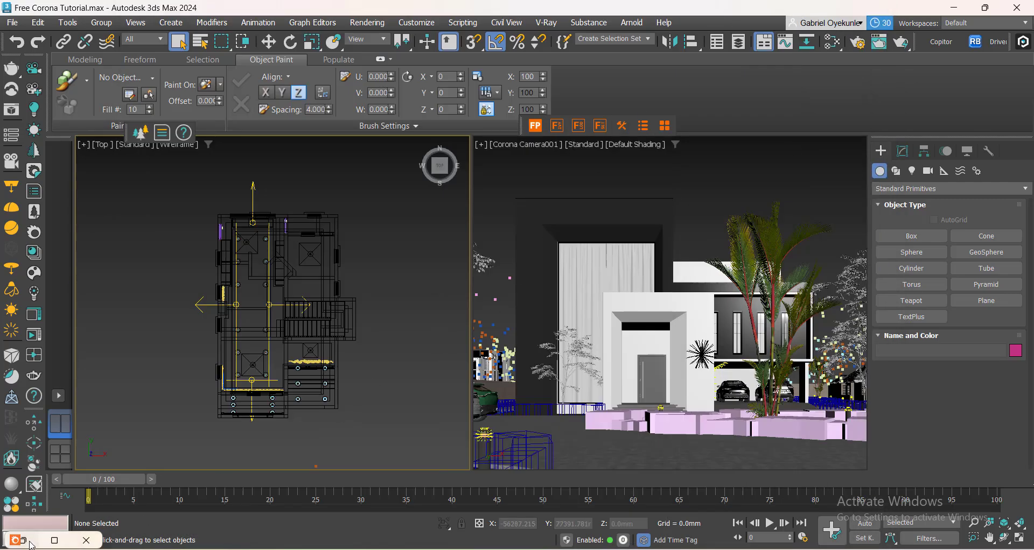
{"action": "left_click", "coordinate": [55, 540]}
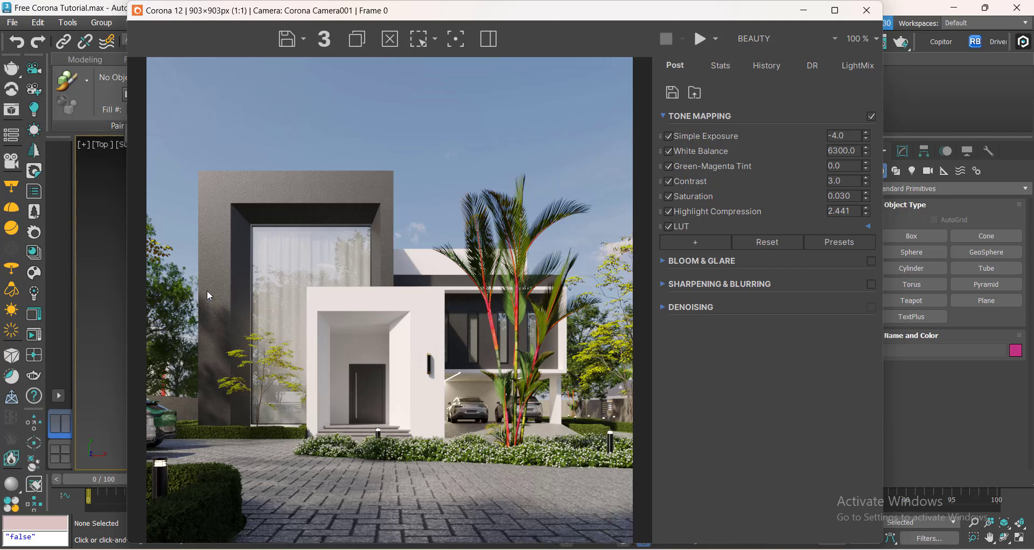
{"action": "left_click", "coordinate": [804, 11]}
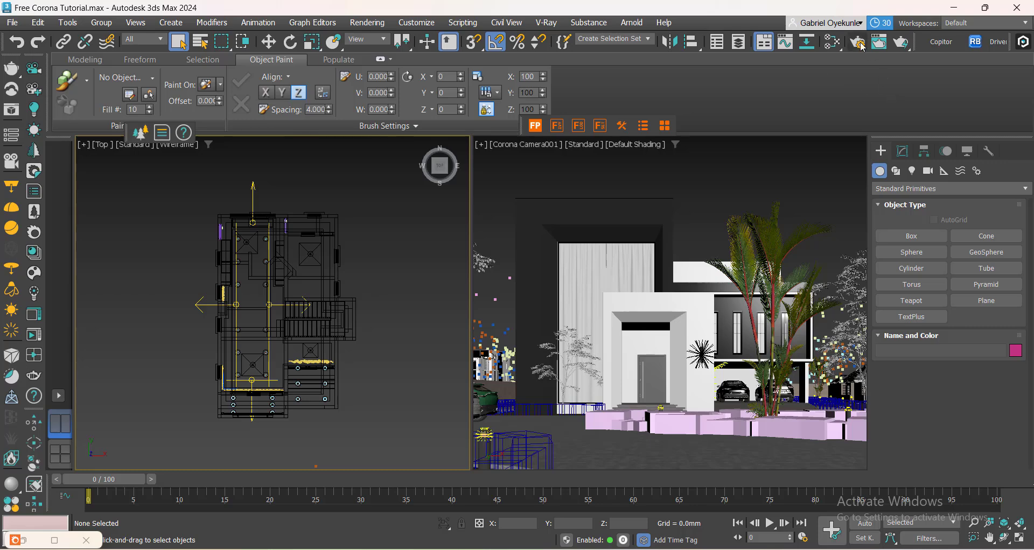
Open Render Setup and review the Corona Performance settings.
{"action": "key", "text": "F10"}
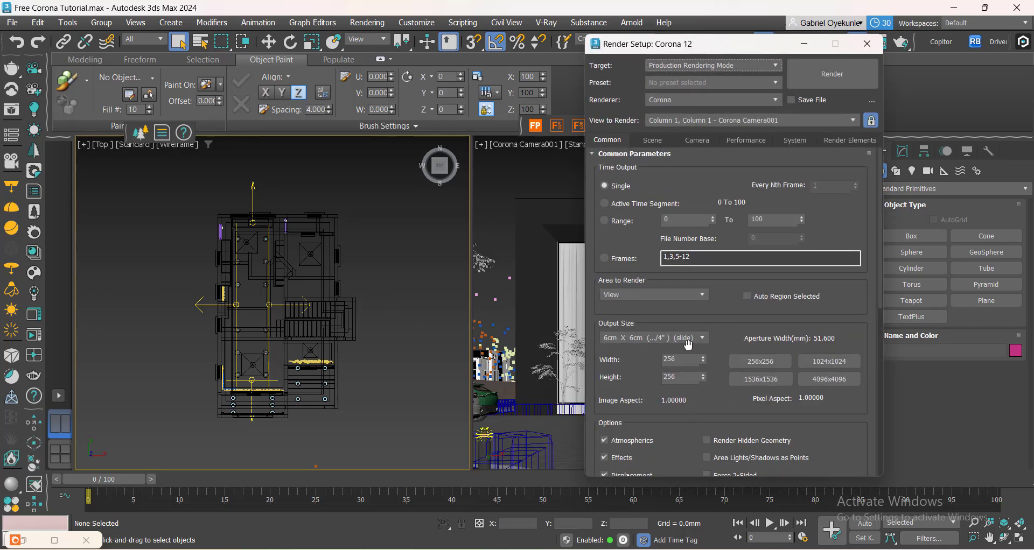
{"action": "left_click", "coordinate": [734, 142]}
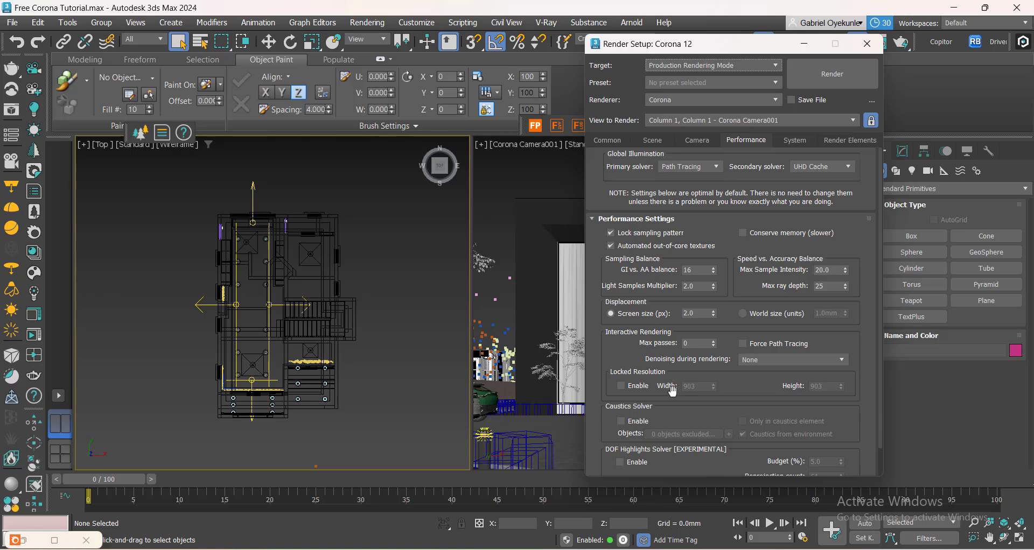
{"action": "scroll", "coordinate": [635, 366], "scroll_direction": "down", "scroll_amount": 1}
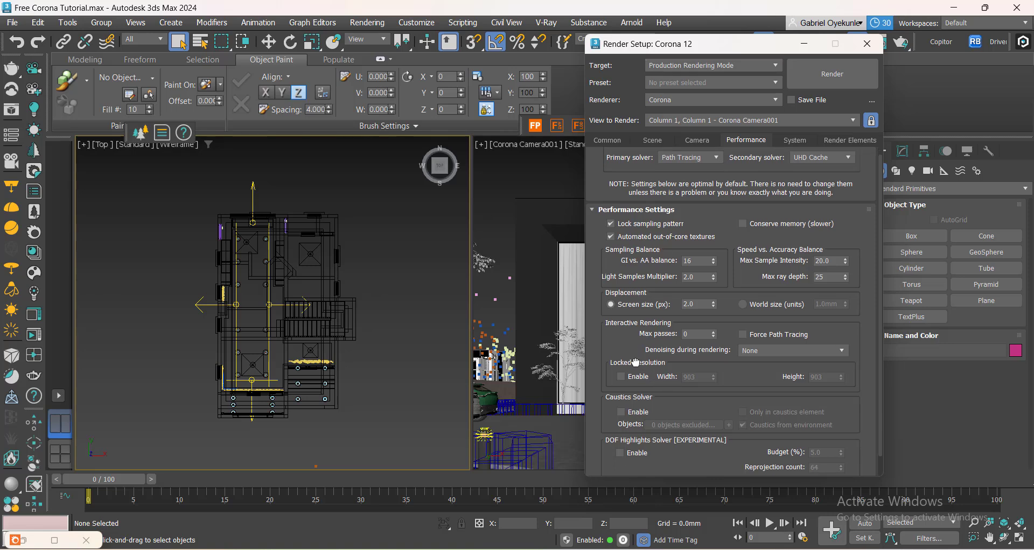
{"action": "scroll", "coordinate": [636, 362], "scroll_direction": "up", "scroll_amount": 1}
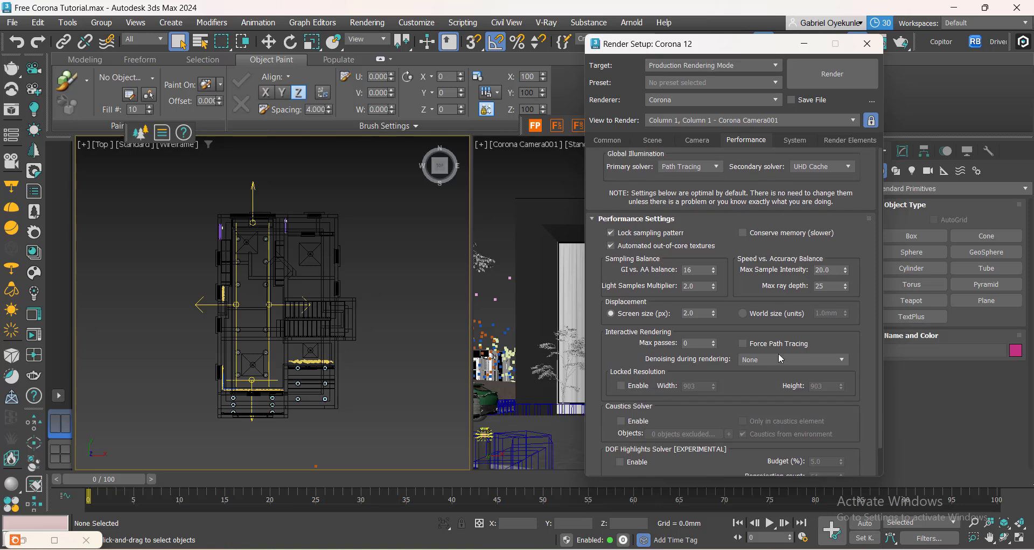
Switch displacement between World size and Screen size, ending on Screen size.
{"action": "left_click", "coordinate": [743, 313]}
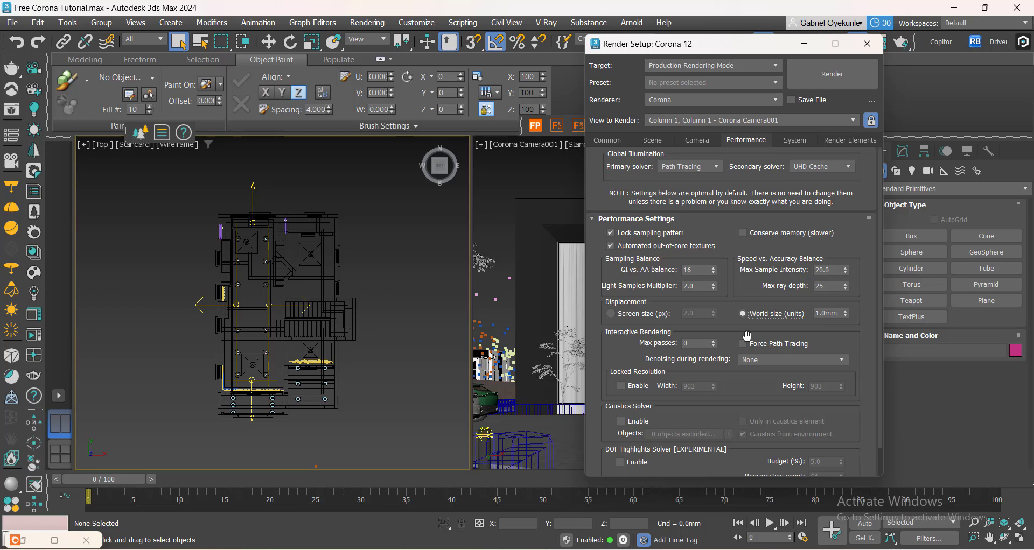
{"action": "left_click", "coordinate": [611, 314]}
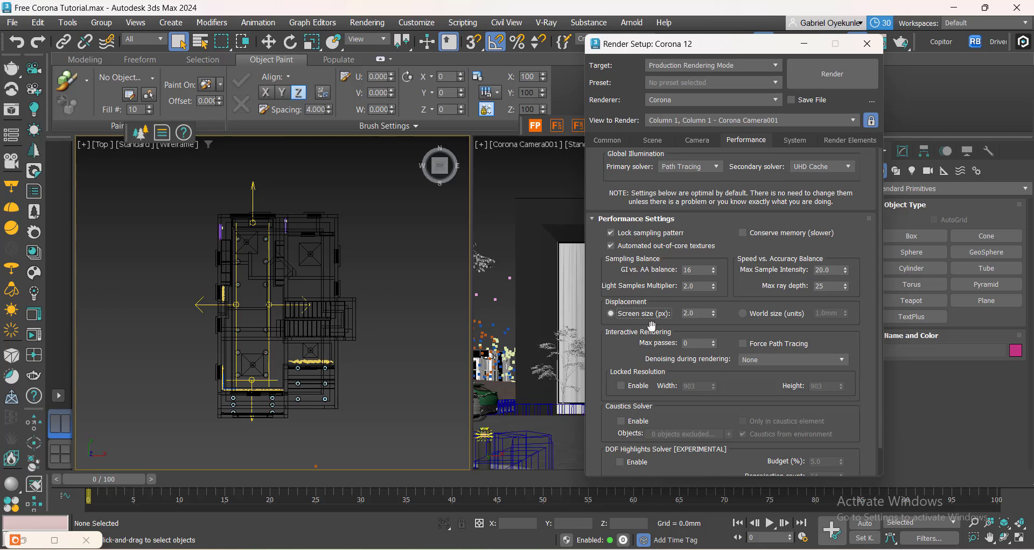
{"action": "double_click", "coordinate": [688, 315]}
{"action": "mouse_move", "coordinate": [642, 353]}
{"action": "left_mouse_down"}
{"action": "mouse_move", "coordinate": [649, 324]}
{"action": "mouse_move", "coordinate": [649, 343]}
{"action": "left_mouse_up"}
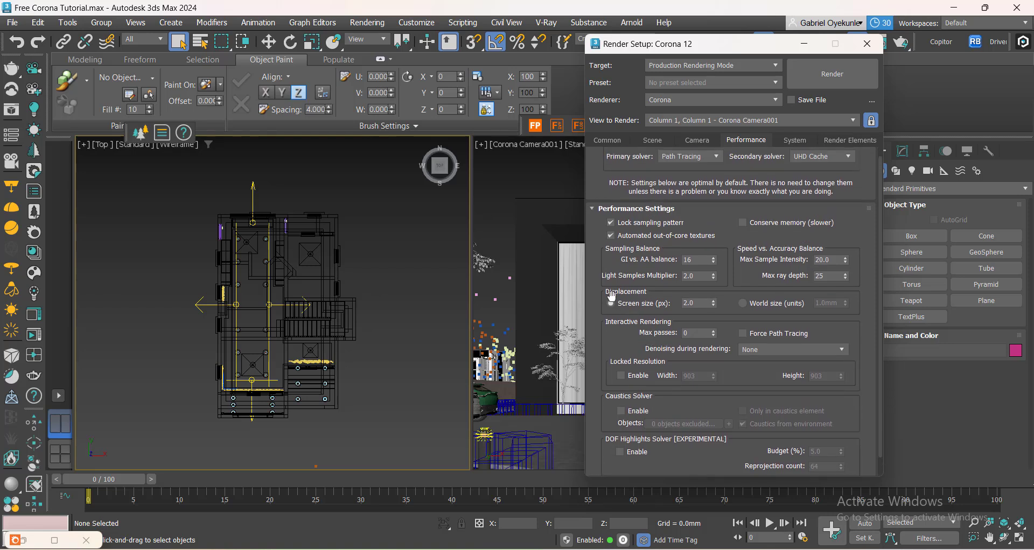
{"action": "left_click", "coordinate": [743, 304]}
{"action": "left_click", "coordinate": [611, 304]}
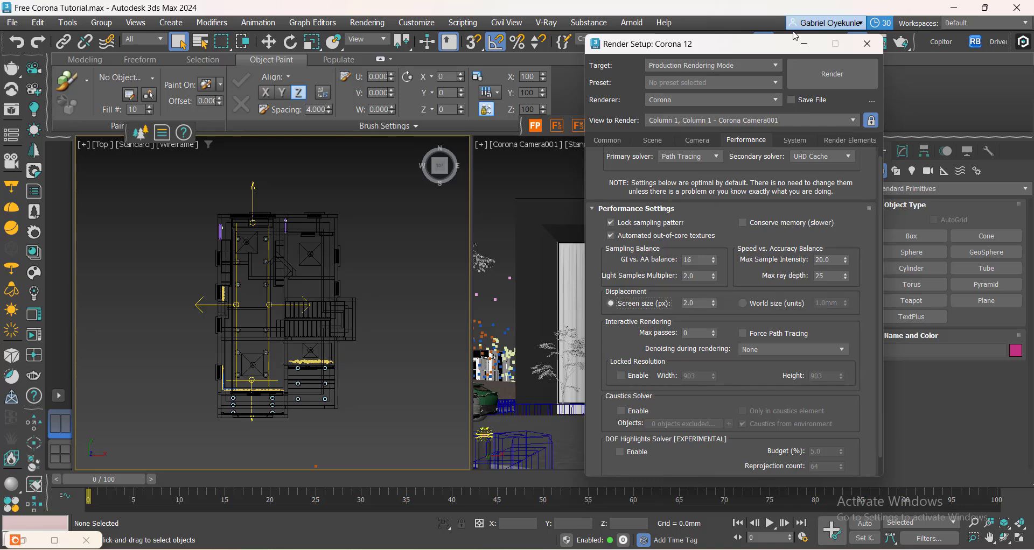
{"action": "left_click_drag", "start_coordinate": [746, 48], "coordinate": [475, 80]}
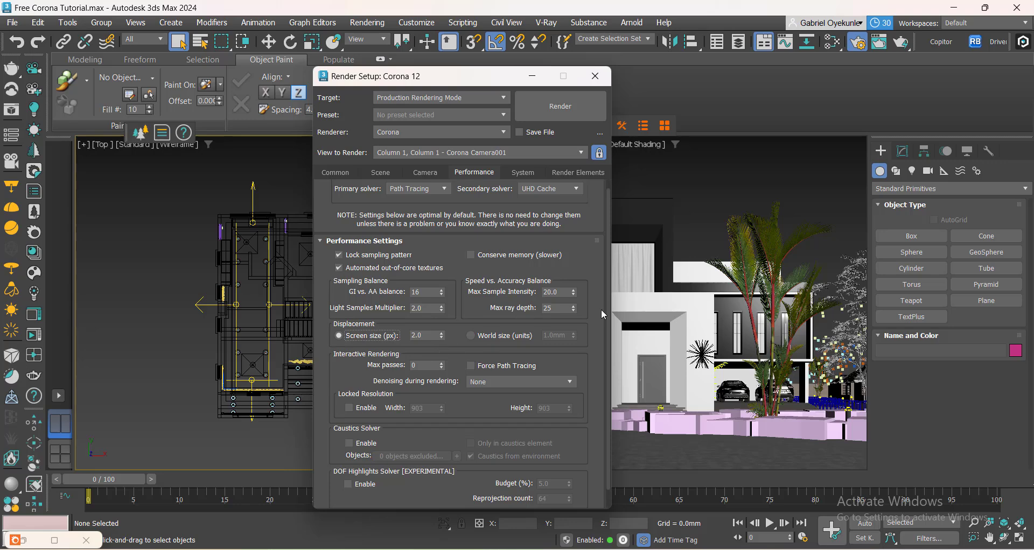
{"action": "left_click", "coordinate": [532, 76]}
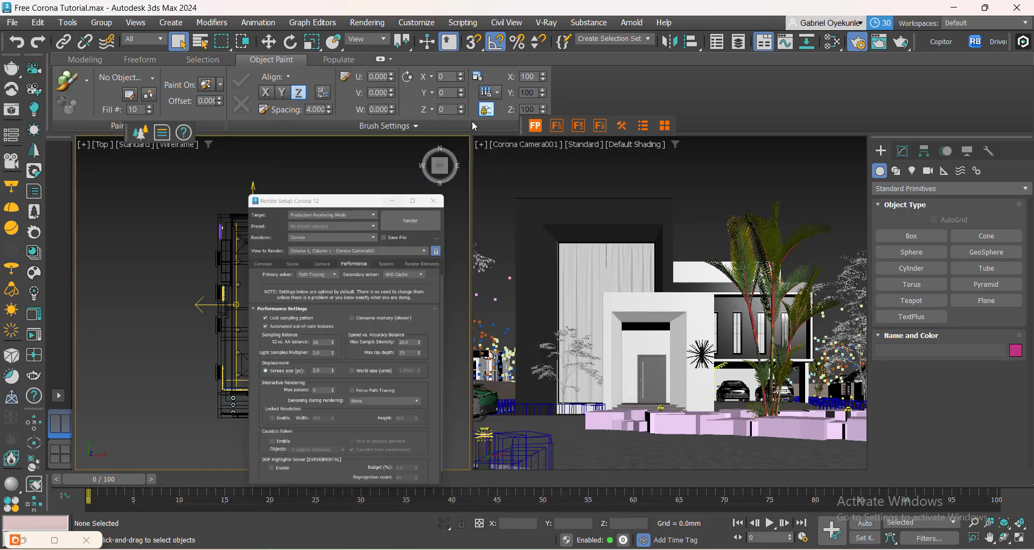
{"action": "scroll", "coordinate": [376, 397], "scroll_direction": "up", "scroll_amount": 5}
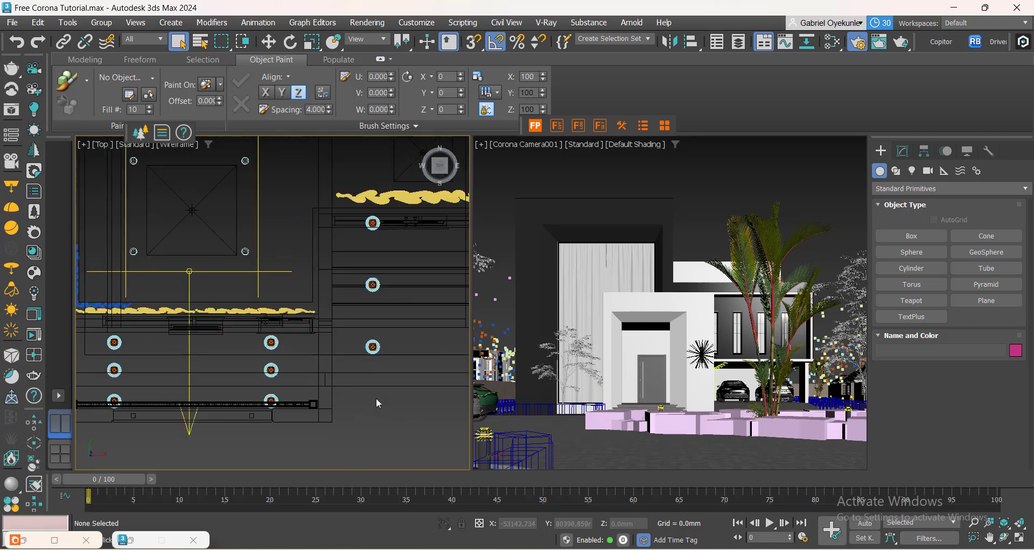
{"action": "scroll", "coordinate": [380, 400], "scroll_direction": "down", "scroll_amount": 3}
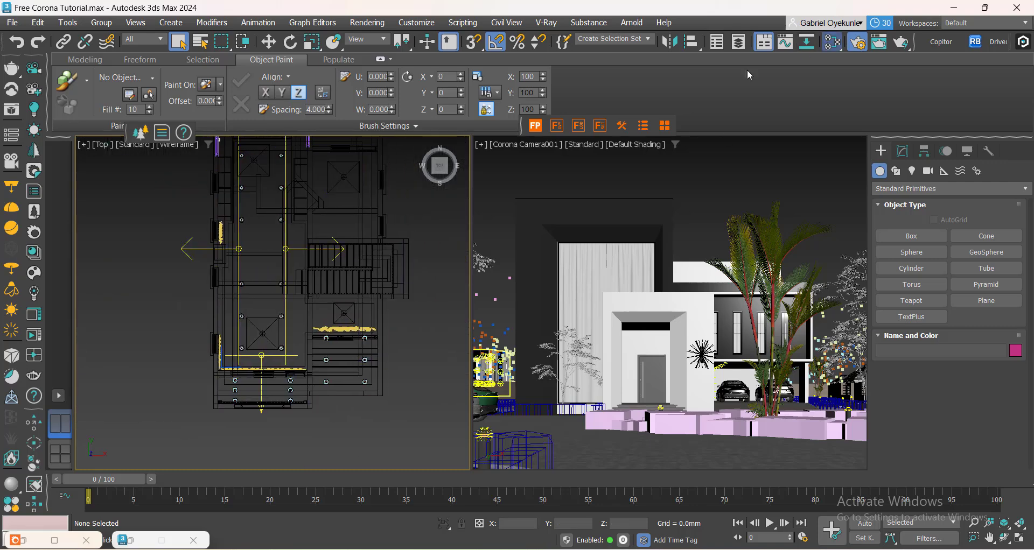
{"action": "key", "text": "m"}
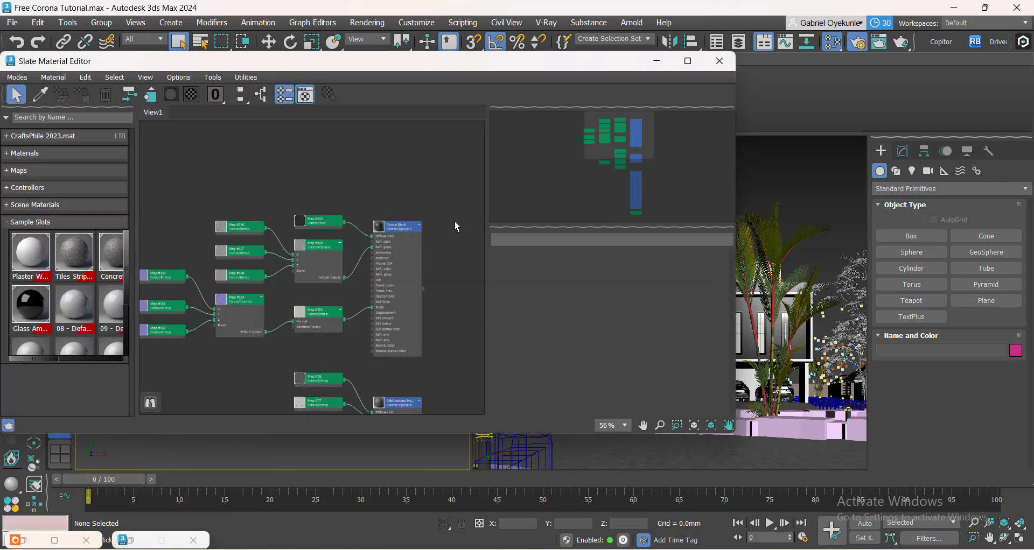
{"action": "left_click", "coordinate": [720, 61]}
{"action": "scroll", "coordinate": [225, 327], "scroll_direction": "down", "scroll_amount": 3}
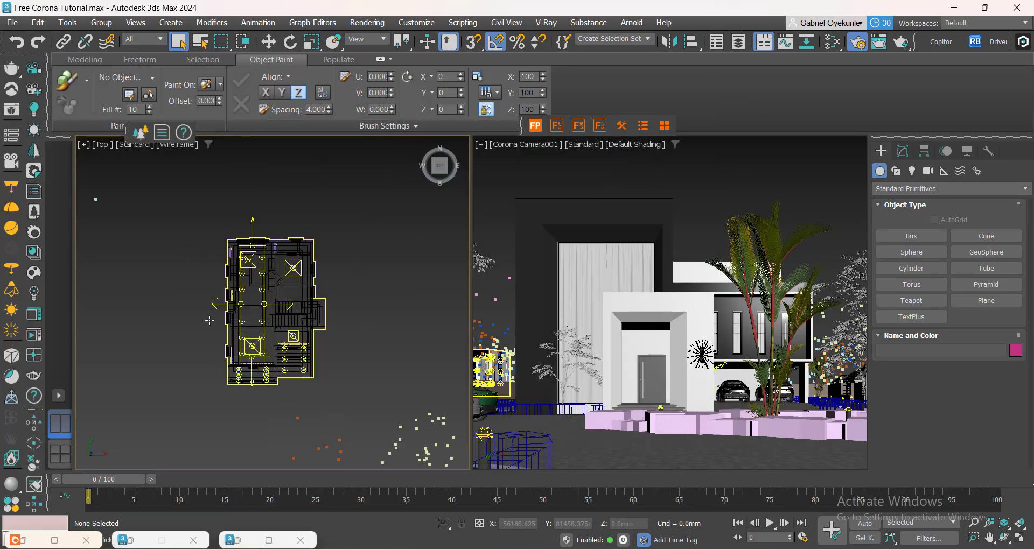
{"action": "scroll", "coordinate": [306, 383], "scroll_direction": "up", "scroll_amount": 2}
{"action": "middle_click_drag", "start_coordinate": [416, 399], "coordinate": [177, 329]}
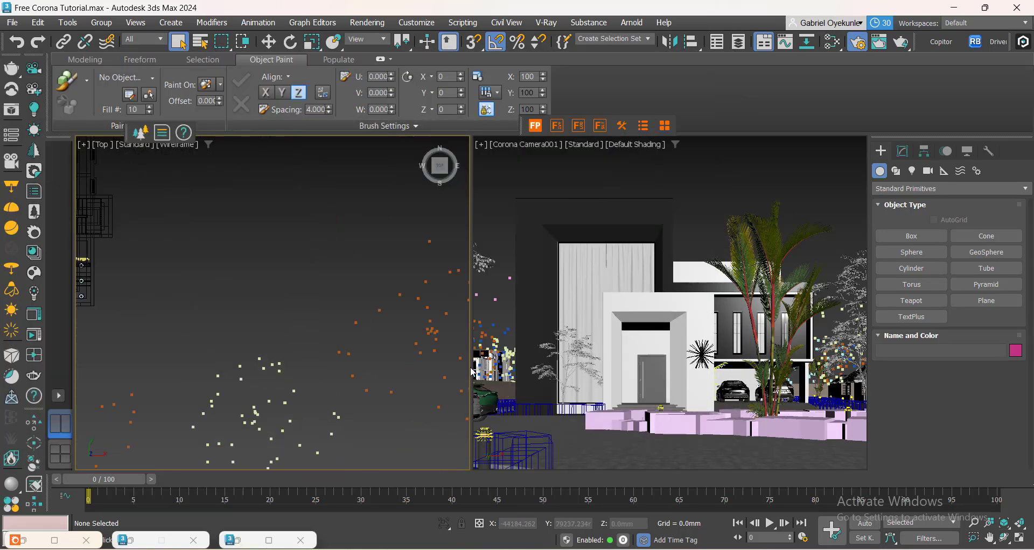
{"action": "scroll", "coordinate": [301, 370], "scroll_direction": "down", "scroll_amount": 3}
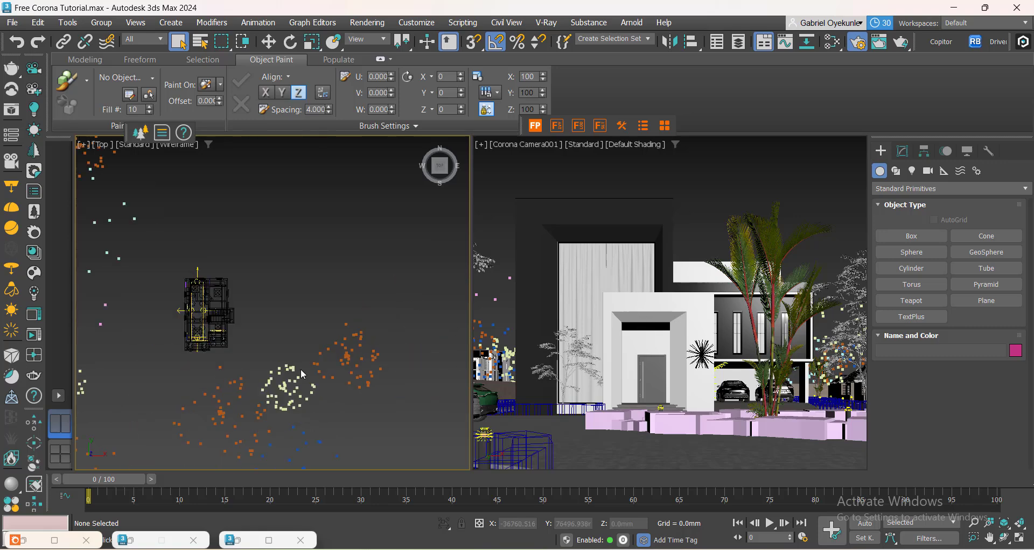
{"action": "key", "text": "alt+Tab"}
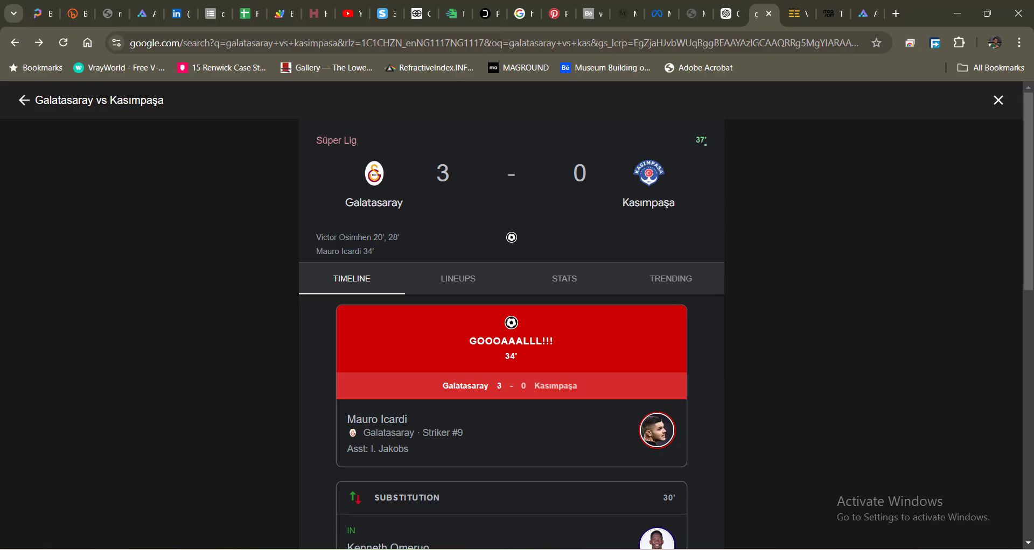
{"action": "left_click", "coordinate": [962, 17]}
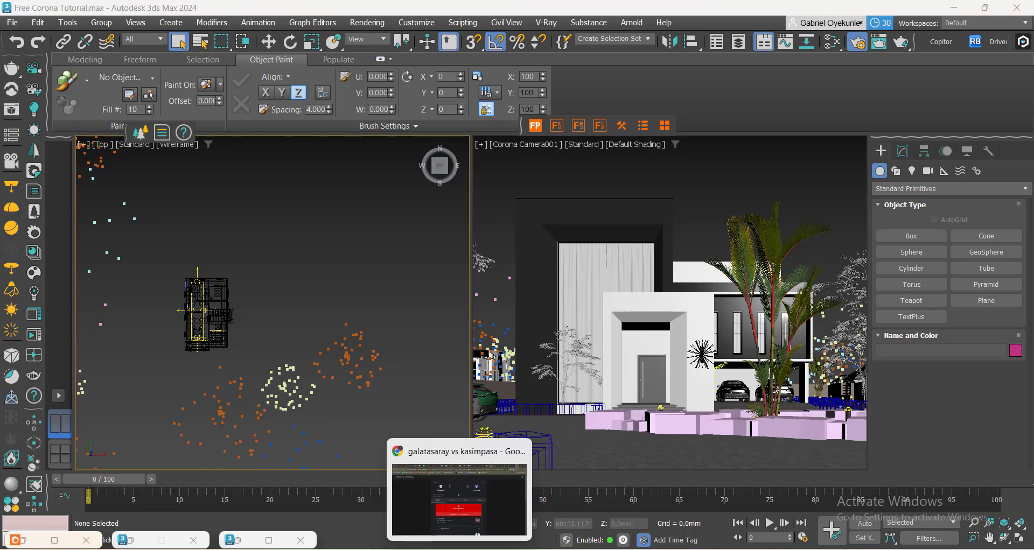
{"action": "right_click", "coordinate": [459, 549]}
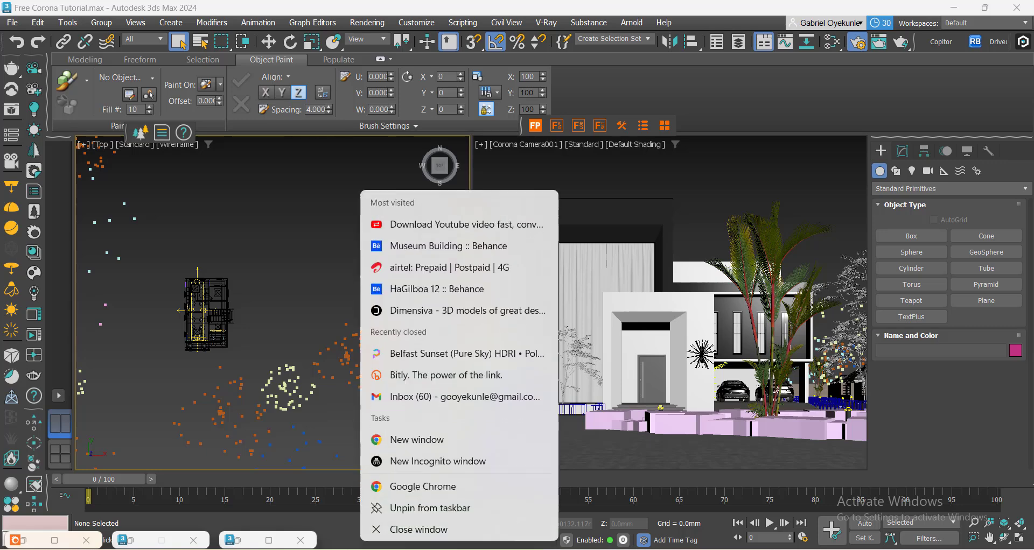
{"action": "left_click", "coordinate": [421, 489]}
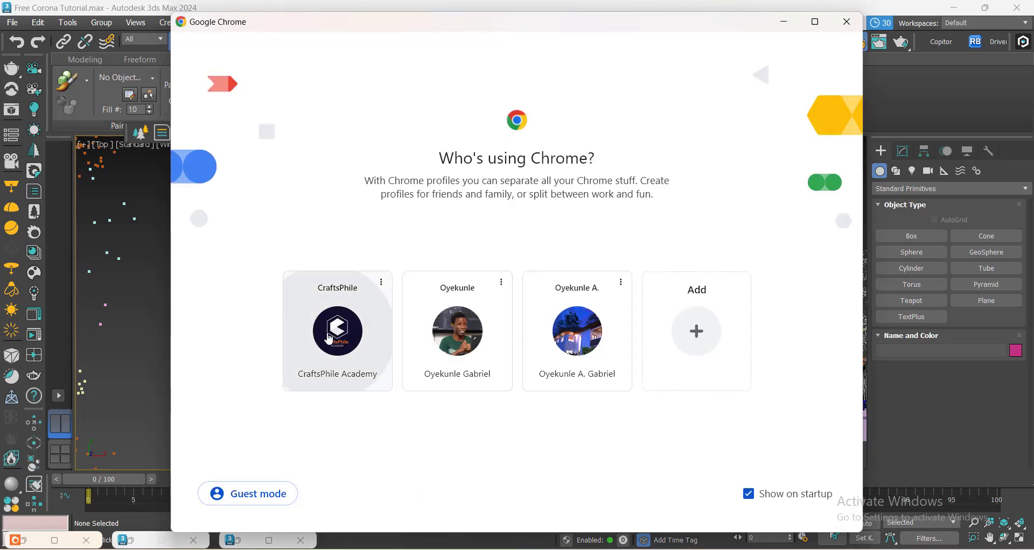
{"action": "left_click", "coordinate": [329, 340]}
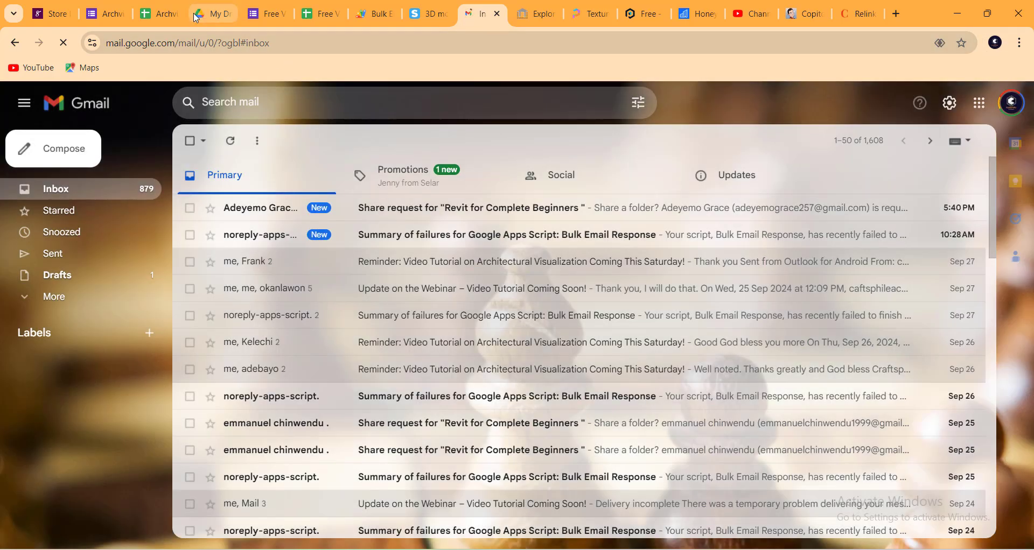
{"action": "left_click", "coordinate": [211, 14]}
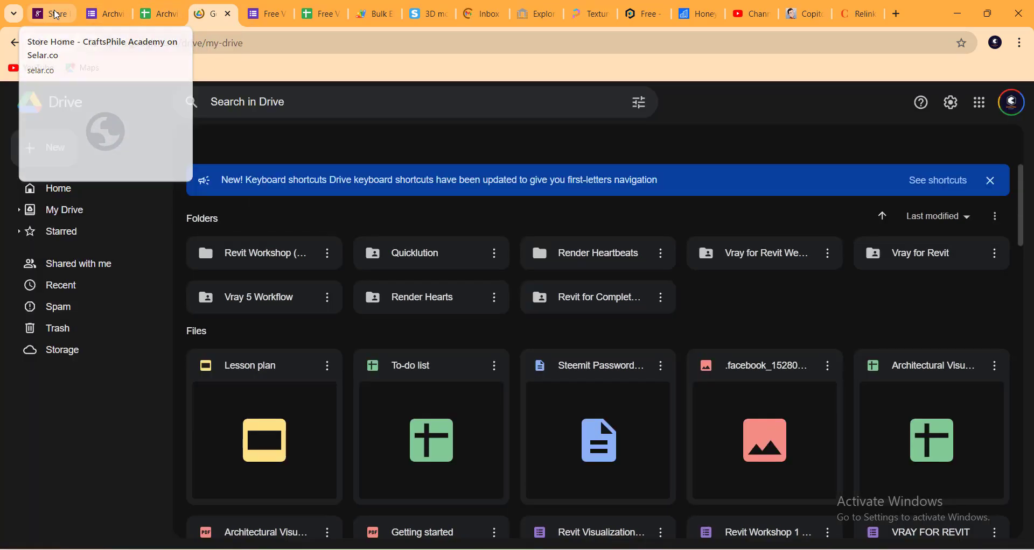
{"action": "left_click", "coordinate": [56, 15]}
{"action": "left_click", "coordinate": [433, 14]}
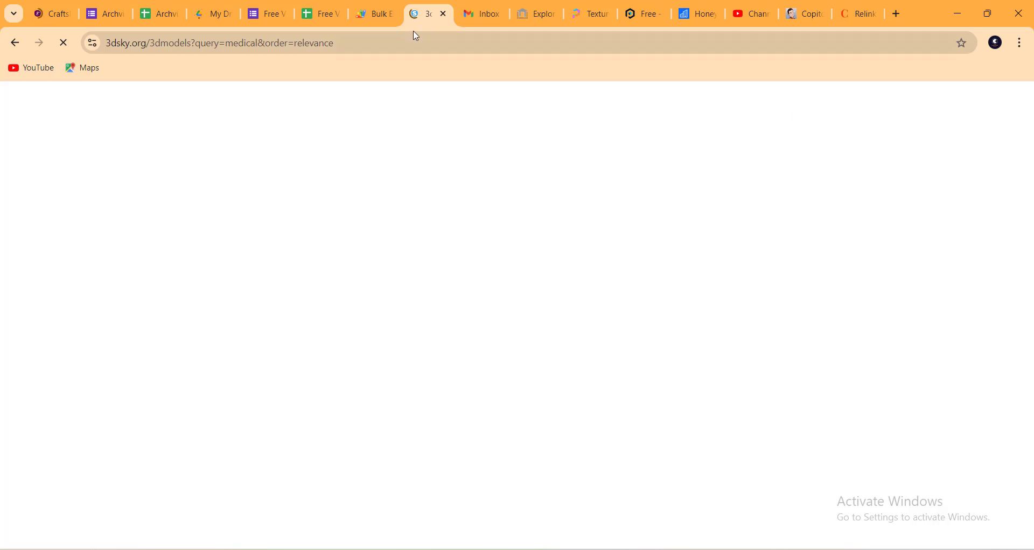
{"action": "left_click", "coordinate": [963, 11]}
{"action": "scroll", "coordinate": [260, 293], "scroll_direction": "up", "scroll_amount": 10}
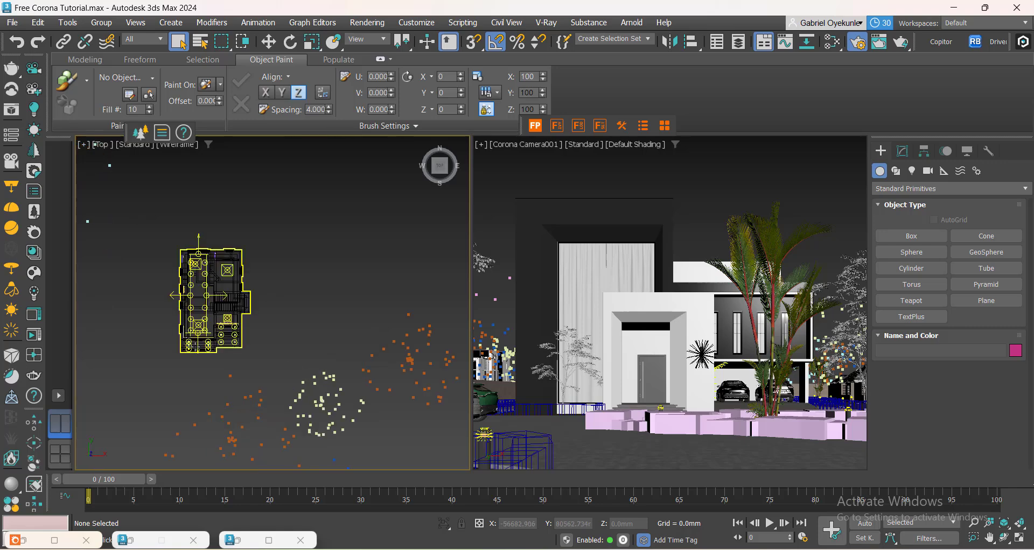
Select the building group in the top view and open it for editing.
{"action": "left_click", "coordinate": [316, 330]}
{"action": "scroll", "coordinate": [299, 338], "scroll_direction": "down", "scroll_amount": 9}
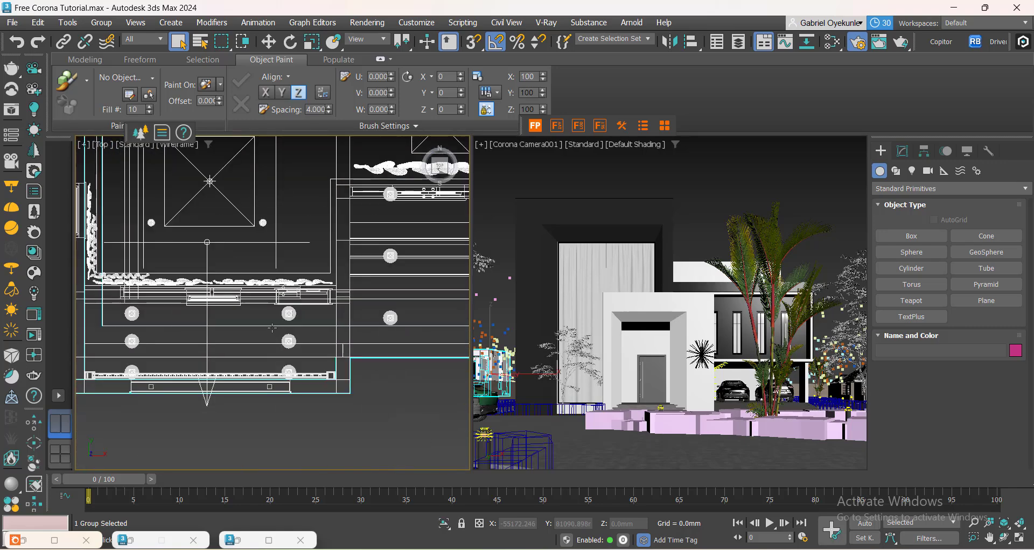
{"action": "scroll", "coordinate": [282, 271], "scroll_direction": "up", "scroll_amount": 5}
{"action": "middle_click_drag", "start_coordinate": [371, 414], "coordinate": [225, 333]}
{"action": "left_click", "coordinate": [101, 22]}
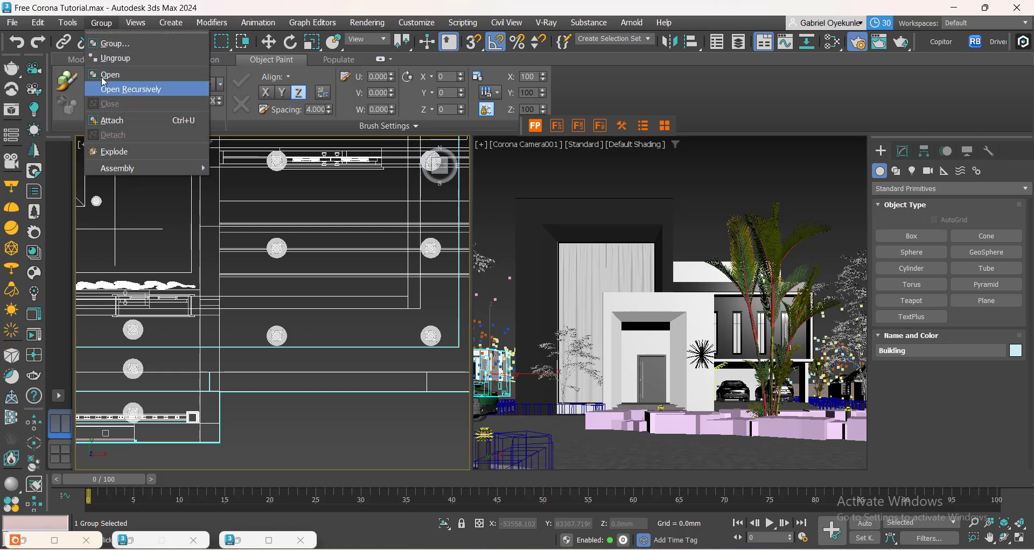
{"action": "left_click", "coordinate": [102, 75]}
Select the nested group inside the building and move it across the top view with Select and Move.
{"action": "left_click", "coordinate": [276, 335]}
{"action": "scroll", "coordinate": [243, 231], "scroll_direction": "down", "scroll_amount": 8}
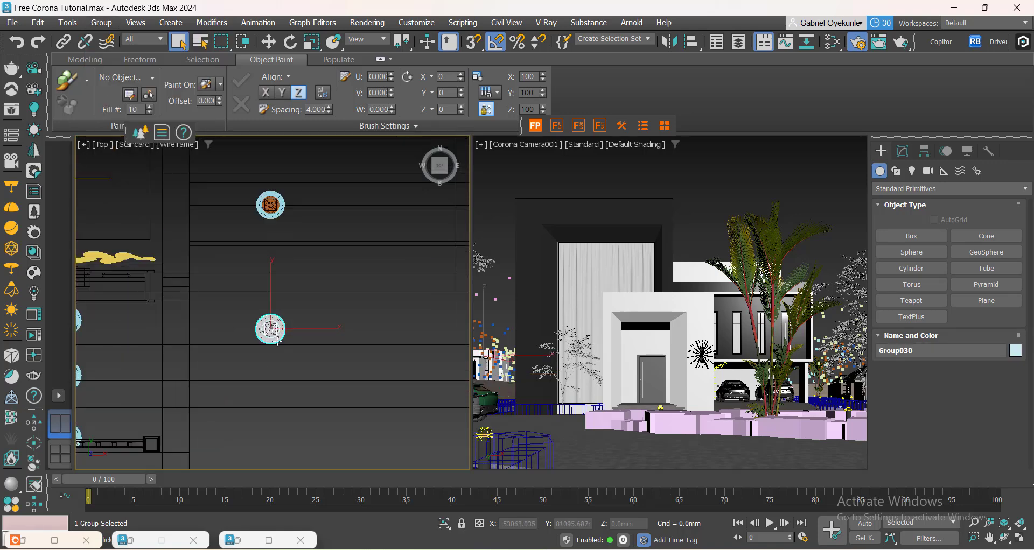
{"action": "left_click", "coordinate": [268, 41]}
{"action": "scroll", "coordinate": [243, 261], "scroll_direction": "down", "scroll_amount": 3}
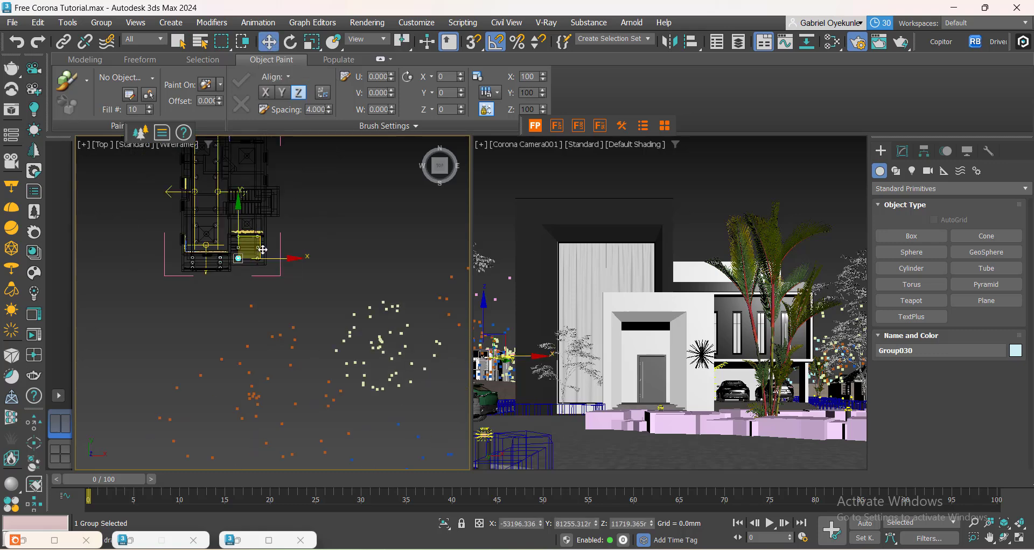
{"action": "left_click_drag", "start_coordinate": [256, 248], "coordinate": [451, 399]}
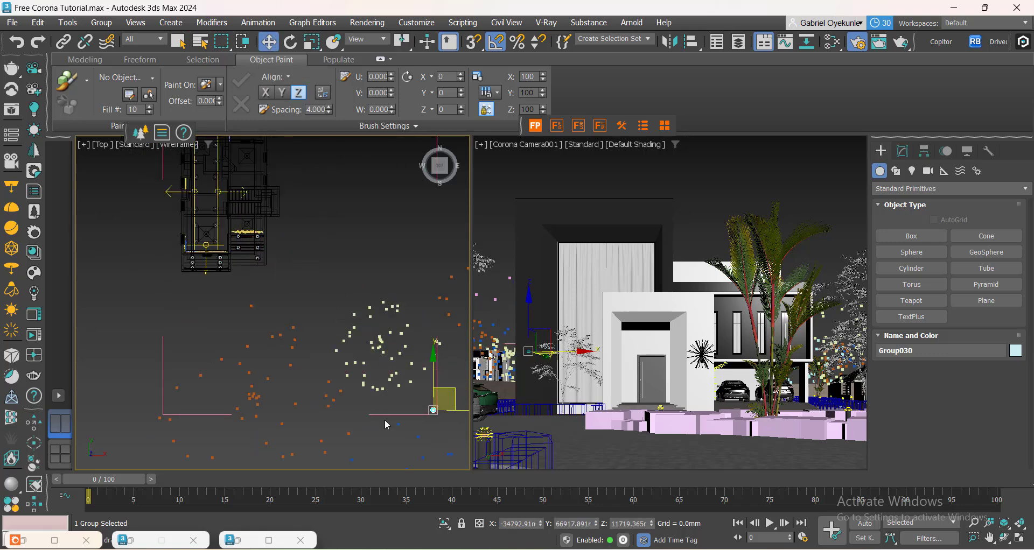
{"action": "middle_click_drag", "start_coordinate": [372, 416], "coordinate": [132, 327]}
{"action": "left_click_drag", "start_coordinate": [214, 371], "coordinate": [252, 464]}
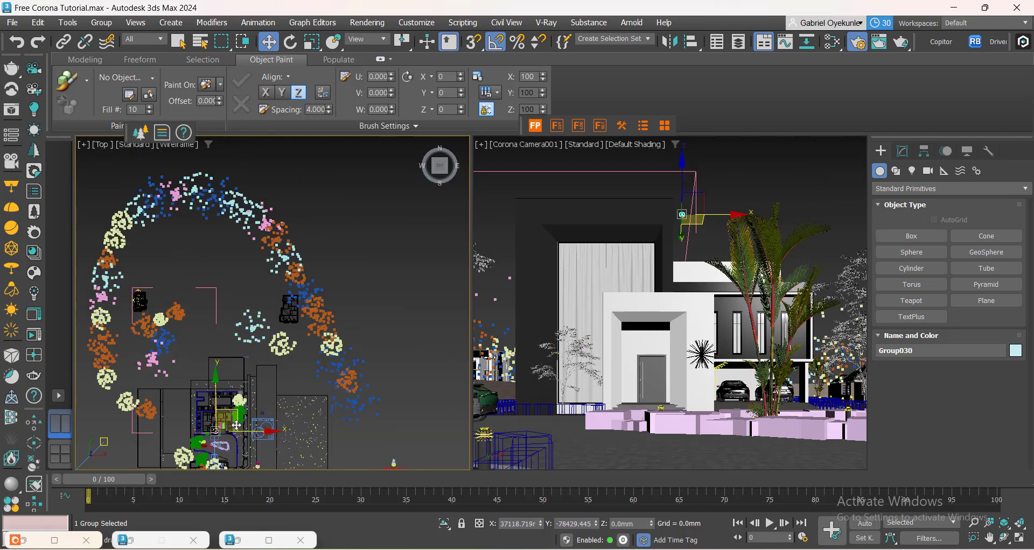
{"action": "scroll", "coordinate": [140, 364], "scroll_direction": "up", "scroll_amount": 4}
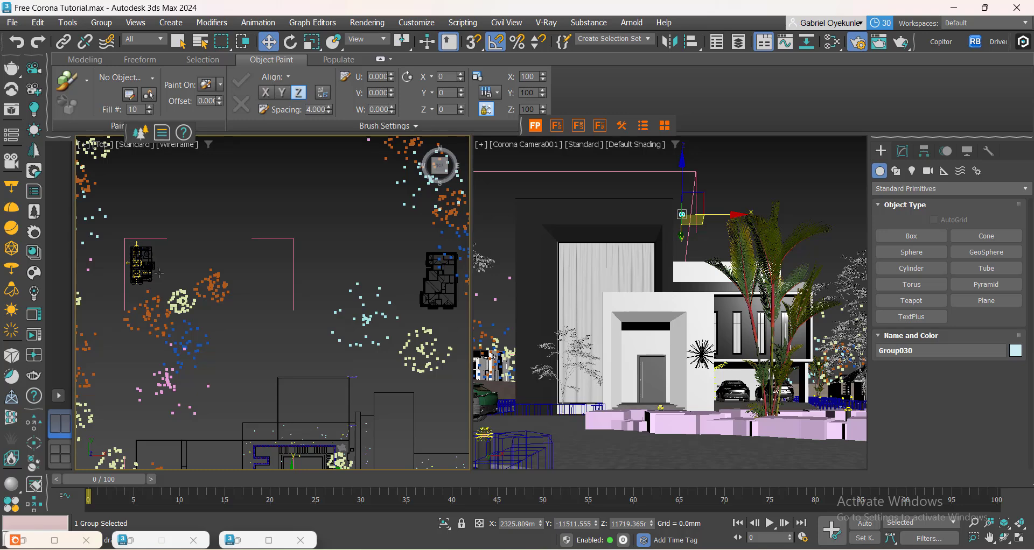
Close the group and move the selected group into position near the building's front steps.
{"action": "left_click", "coordinate": [101, 23]}
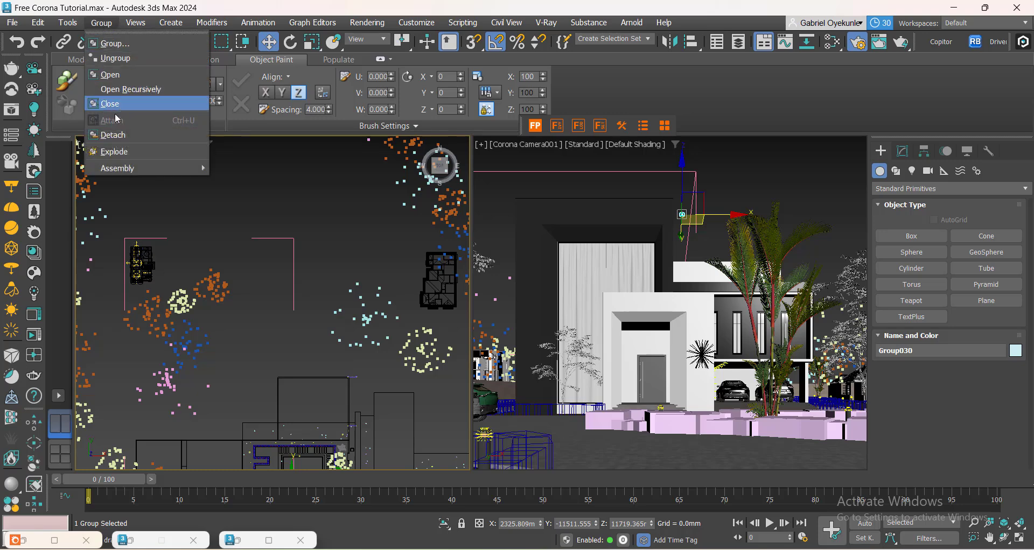
{"action": "left_click", "coordinate": [117, 138]}
{"action": "scroll", "coordinate": [232, 291], "scroll_direction": "down", "scroll_amount": 2}
{"action": "middle_click_drag", "start_coordinate": [232, 362], "coordinate": [219, 311]}
{"action": "scroll", "coordinate": [261, 393], "scroll_direction": "up", "scroll_amount": 11}
{"action": "middle_click_drag", "start_coordinate": [241, 420], "coordinate": [352, 358]}
{"action": "left_click_drag", "start_coordinate": [370, 315], "coordinate": [300, 335]}
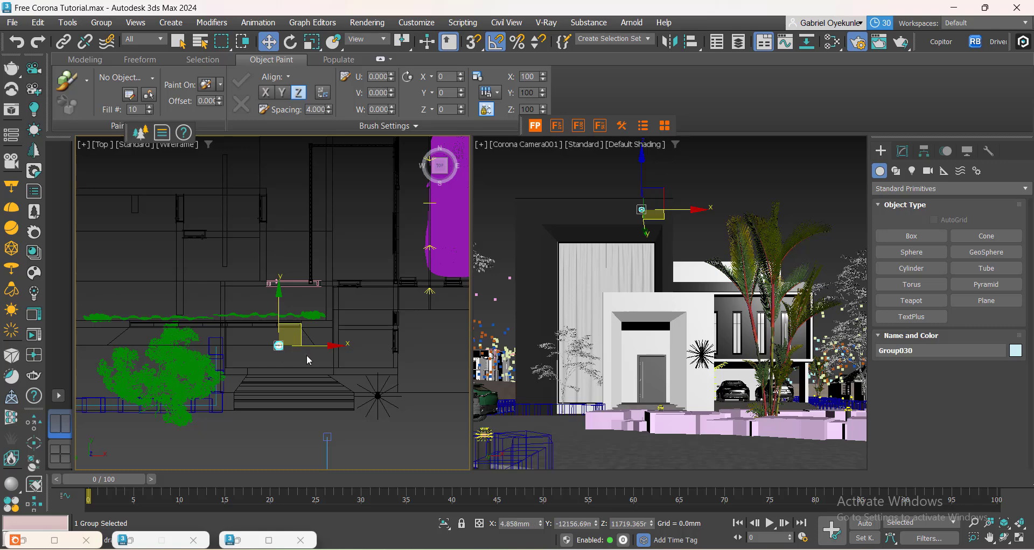
Select the ceiling light fixture under the entrance canopy in the camera view and isolate it.
{"action": "scroll", "coordinate": [307, 358], "scroll_direction": "up", "scroll_amount": 4}
{"action": "scroll", "coordinate": [229, 325], "scroll_direction": "up", "scroll_amount": 2}
{"action": "scroll", "coordinate": [246, 335], "scroll_direction": "down", "scroll_amount": 4}
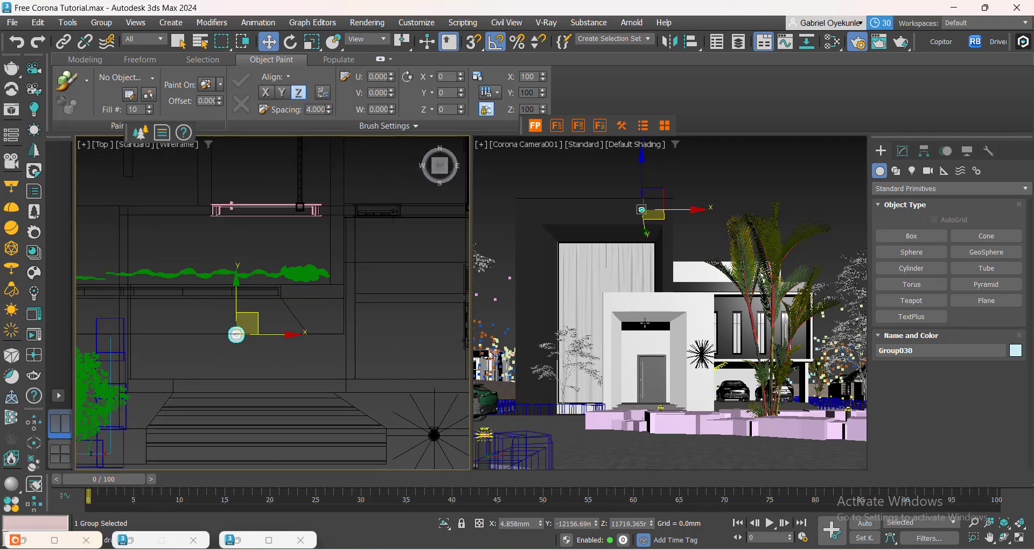
{"action": "left_click", "coordinate": [649, 325], "text": "ctrl"}
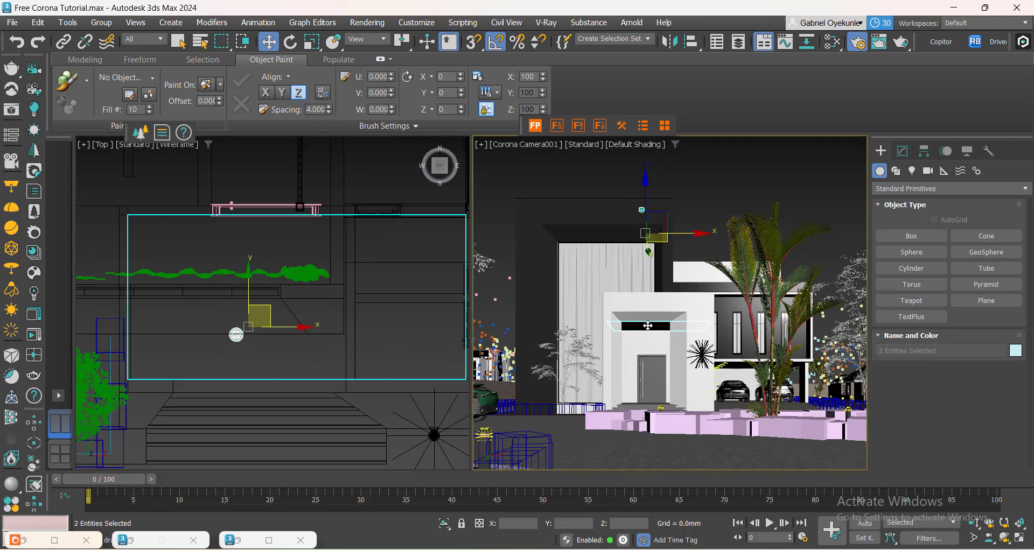
{"action": "right_click", "coordinate": [273, 325]}
{"action": "scroll", "coordinate": [274, 327], "scroll_direction": "down", "scroll_amount": 3}
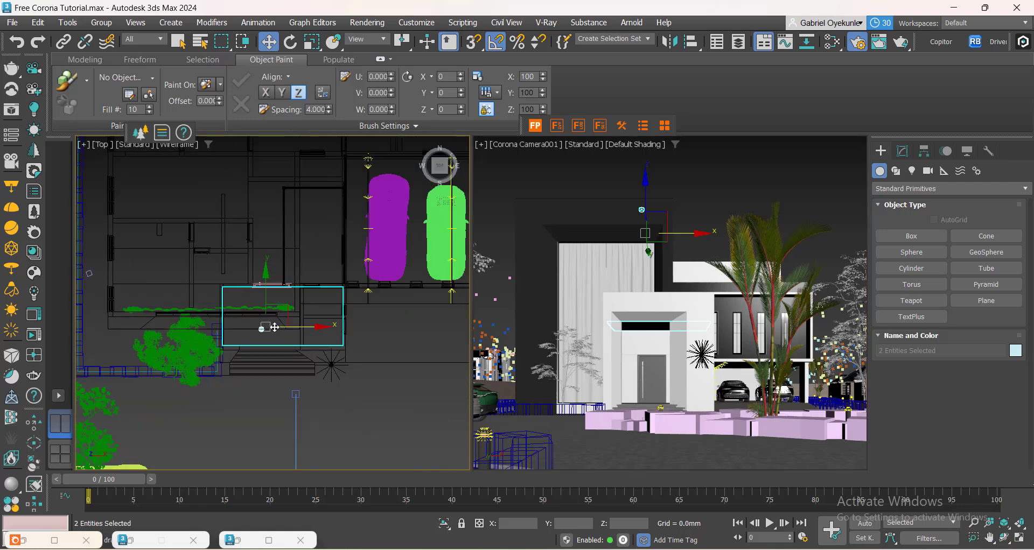
{"action": "scroll", "coordinate": [292, 332], "scroll_direction": "up", "scroll_amount": 2}
{"action": "right_click", "coordinate": [296, 317]}
{"action": "left_click", "coordinate": [333, 171]}
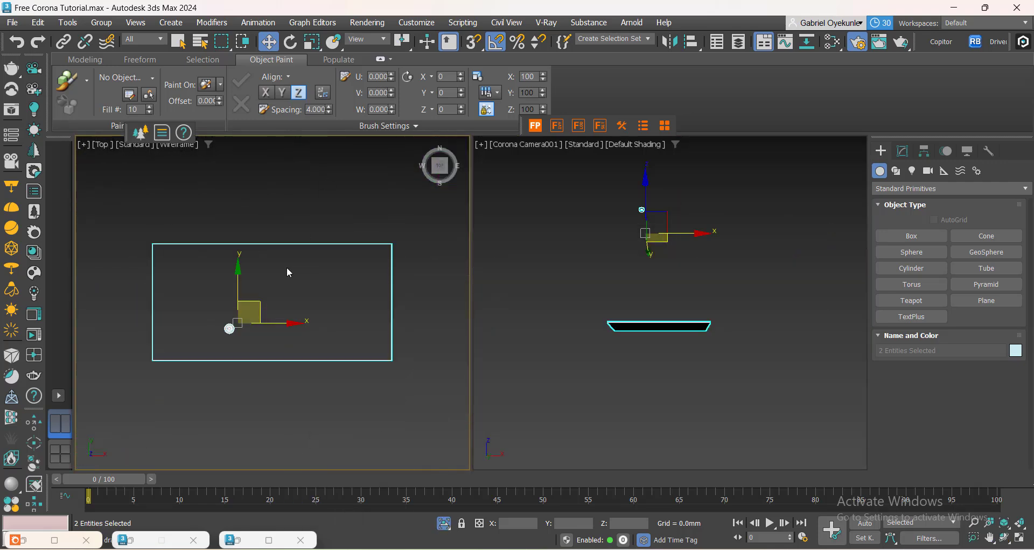
Select the light group and lower it in the front view to about 5090 mm height.
{"action": "left_click", "coordinate": [258, 412]}
{"action": "left_click", "coordinate": [229, 329]}
{"action": "left_click_drag", "start_coordinate": [252, 318], "coordinate": [251, 294]}
{"action": "key", "text": "f"}
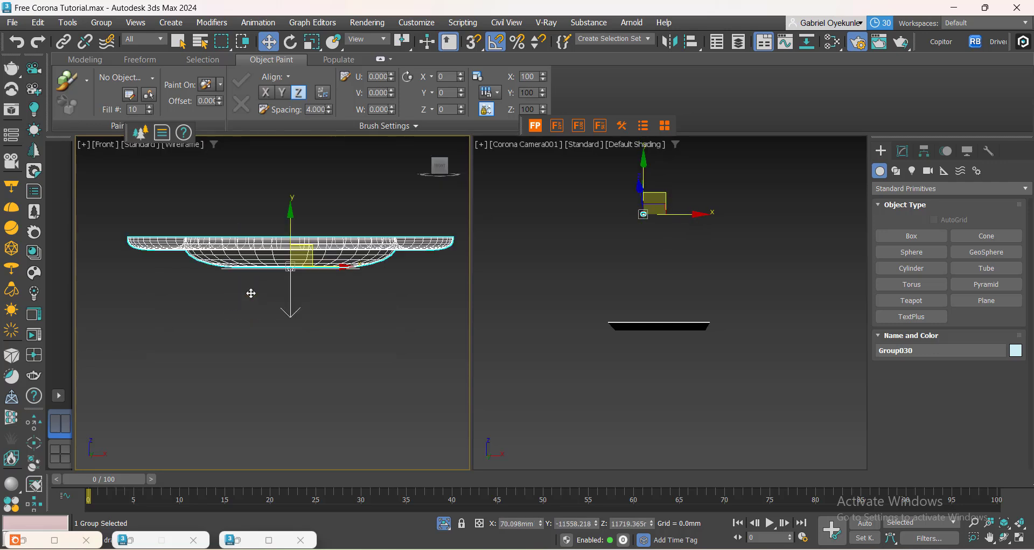
{"action": "scroll", "coordinate": [263, 301], "scroll_direction": "down", "scroll_amount": 8}
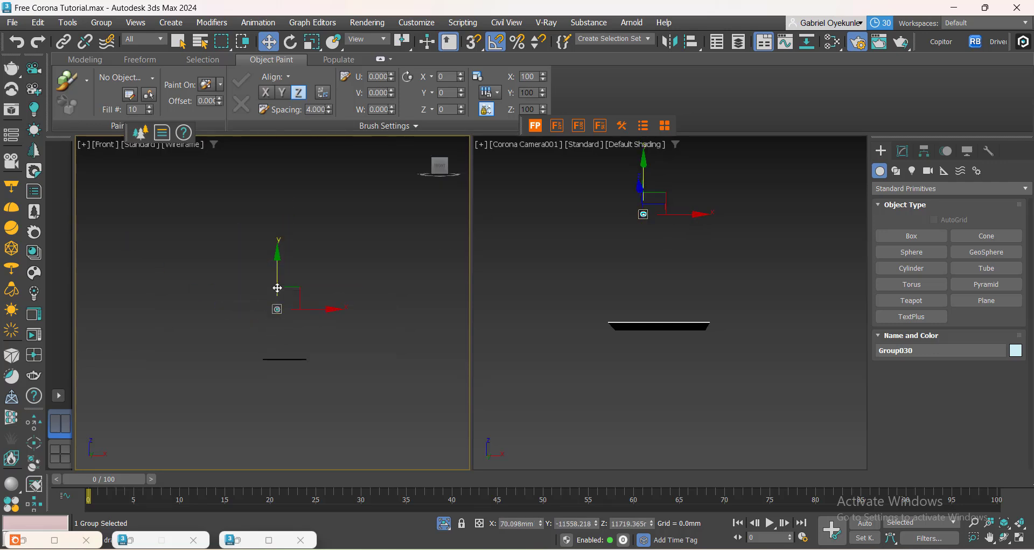
{"action": "left_click_drag", "start_coordinate": [277, 288], "coordinate": [277, 363]}
{"action": "scroll", "coordinate": [247, 397], "scroll_direction": "up", "scroll_amount": 4}
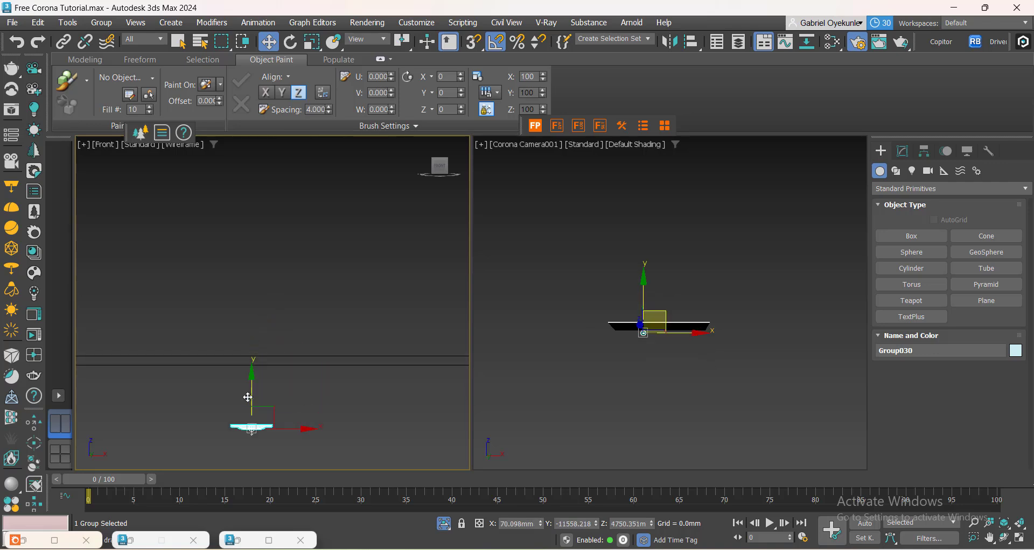
{"action": "left_click_drag", "start_coordinate": [256, 428], "coordinate": [263, 314]}
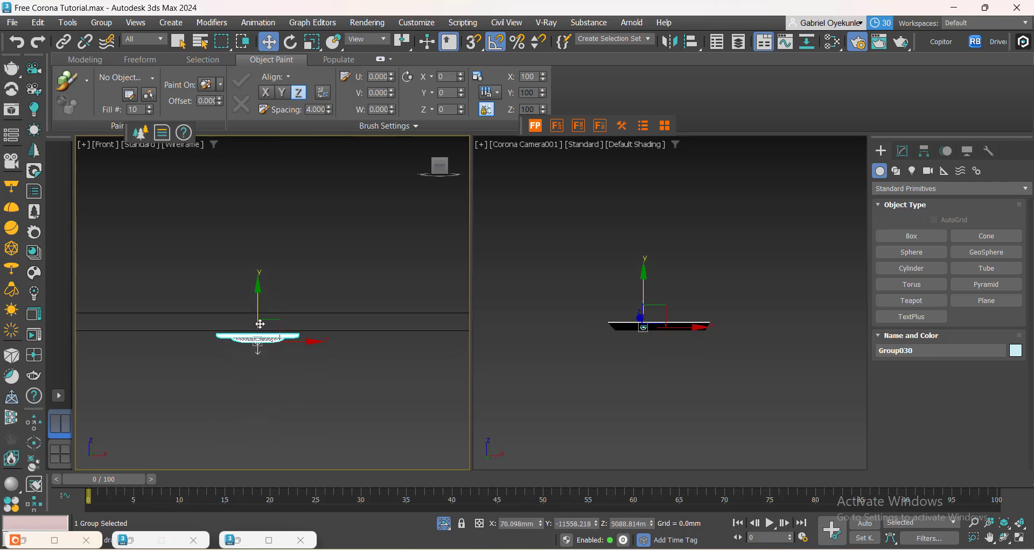
{"action": "scroll", "coordinate": [258, 329], "scroll_direction": "up", "scroll_amount": 5}
{"action": "left_click_drag", "start_coordinate": [258, 349], "coordinate": [257, 334]}
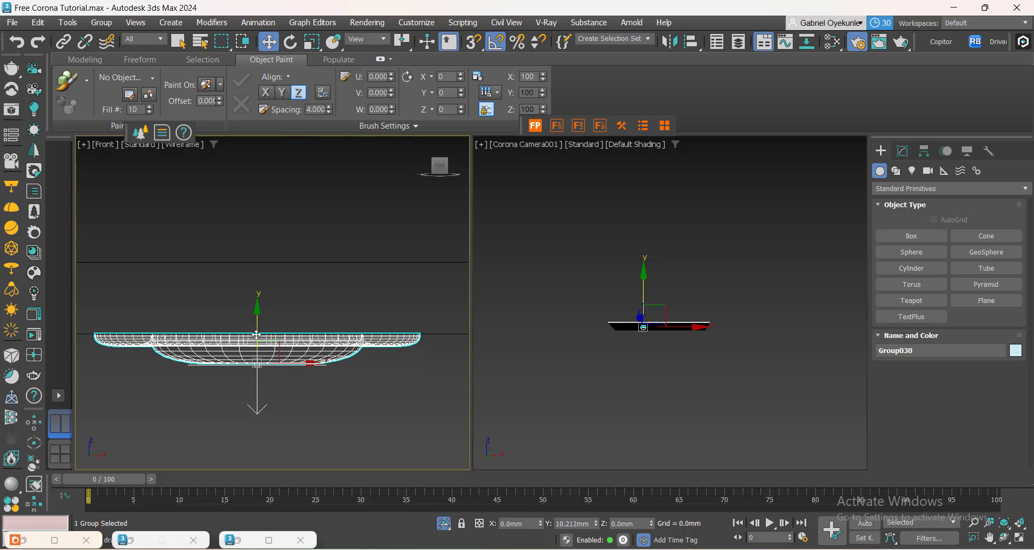
Reselect the light group and nudge it slightly in the top view.
{"action": "left_click", "coordinate": [305, 388]}
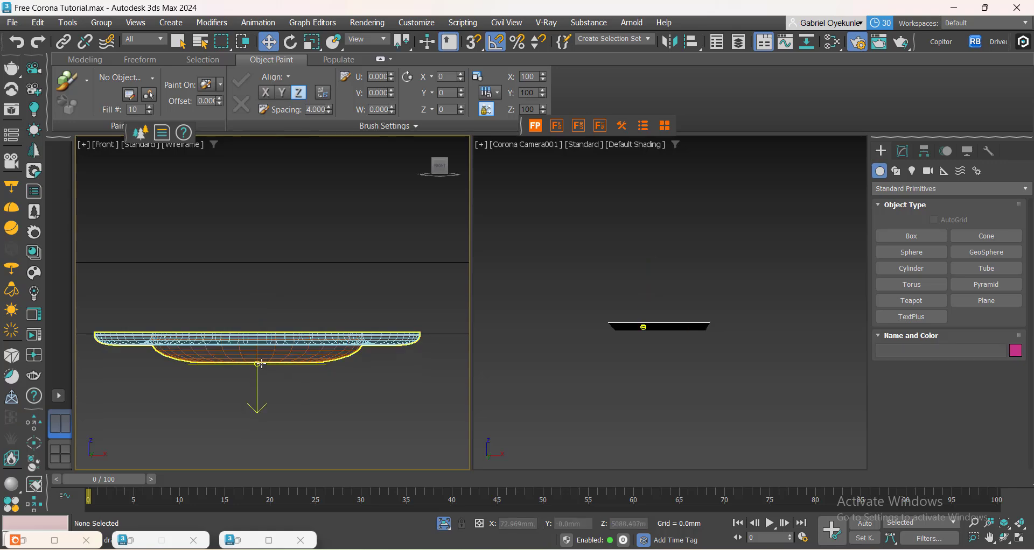
{"action": "left_click", "coordinate": [255, 396]}
{"action": "scroll", "coordinate": [272, 342], "scroll_direction": "up", "scroll_amount": 5}
{"action": "scroll", "coordinate": [272, 345], "scroll_direction": "down", "scroll_amount": 5}
{"action": "scroll", "coordinate": [233, 316], "scroll_direction": "up", "scroll_amount": 3}
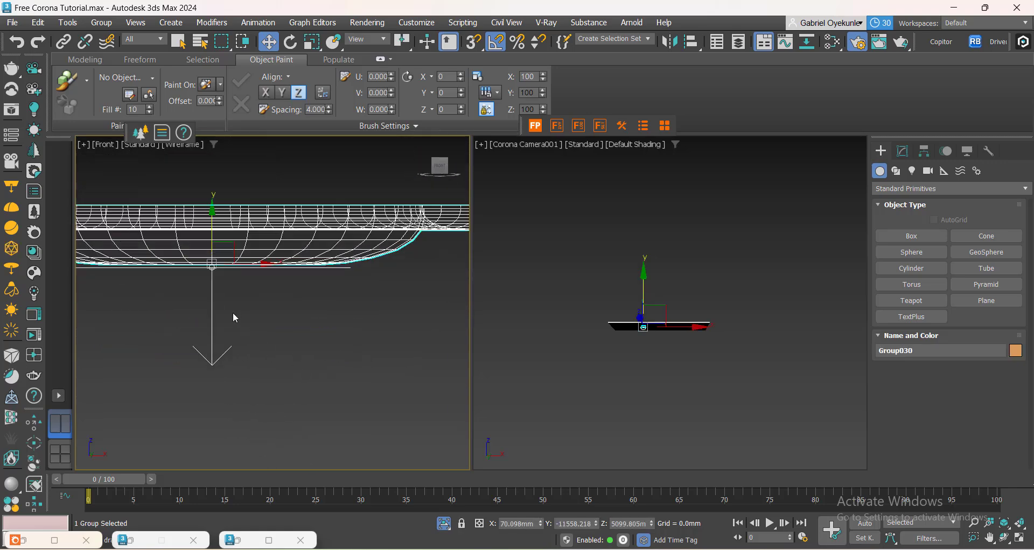
{"action": "scroll", "coordinate": [181, 200], "scroll_direction": "up", "scroll_amount": 2}
{"action": "scroll", "coordinate": [261, 337], "scroll_direction": "down", "scroll_amount": 5}
{"action": "key", "text": "t"}
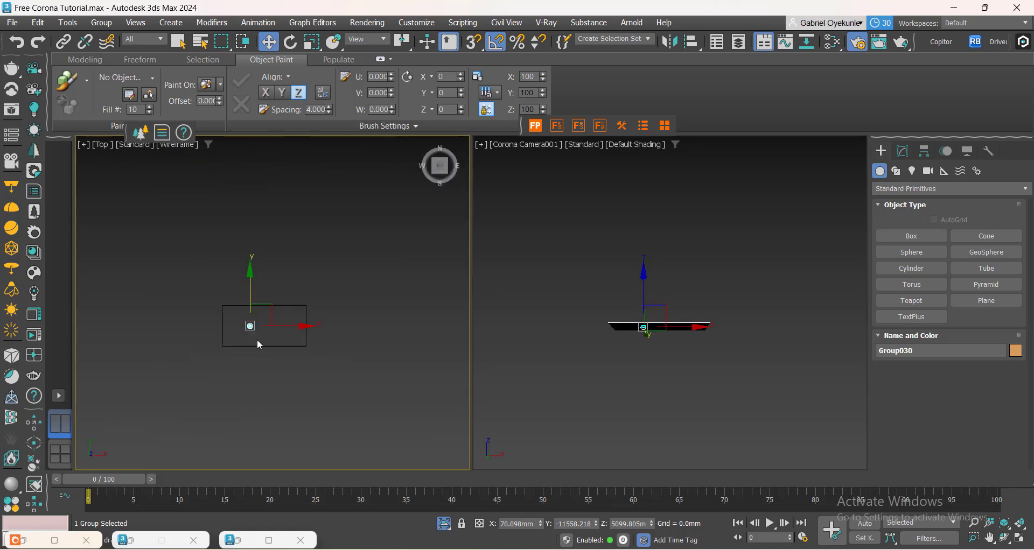
{"action": "scroll", "coordinate": [253, 331], "scroll_direction": "up", "scroll_amount": 3}
{"action": "left_click_drag", "start_coordinate": [239, 302], "coordinate": [240, 298]}
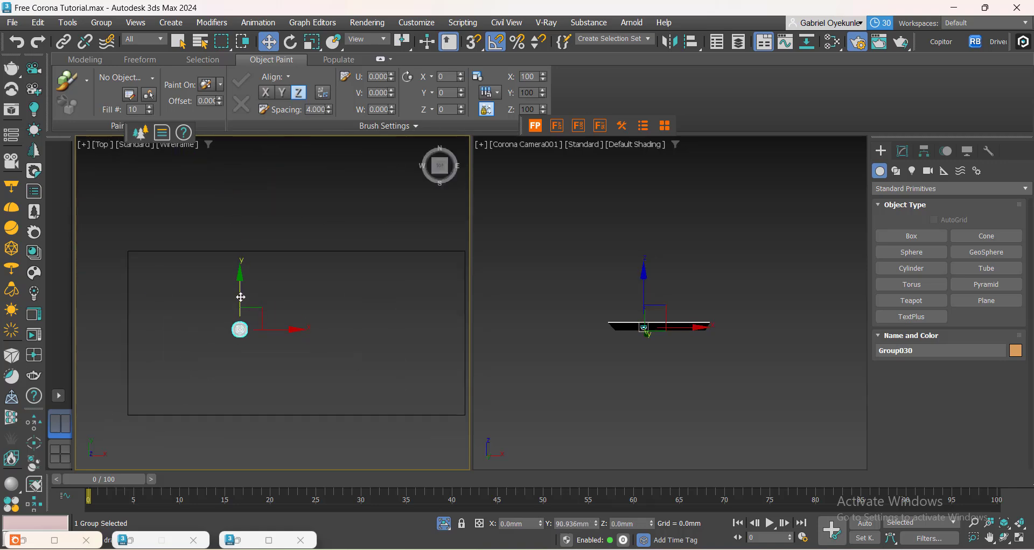
Exit isolation and start Corona interactive rendering from the frame buffer.
{"action": "right_click", "coordinate": [299, 174]}
{"action": "left_click", "coordinate": [309, 45]}
{"action": "left_click", "coordinate": [24, 541]}
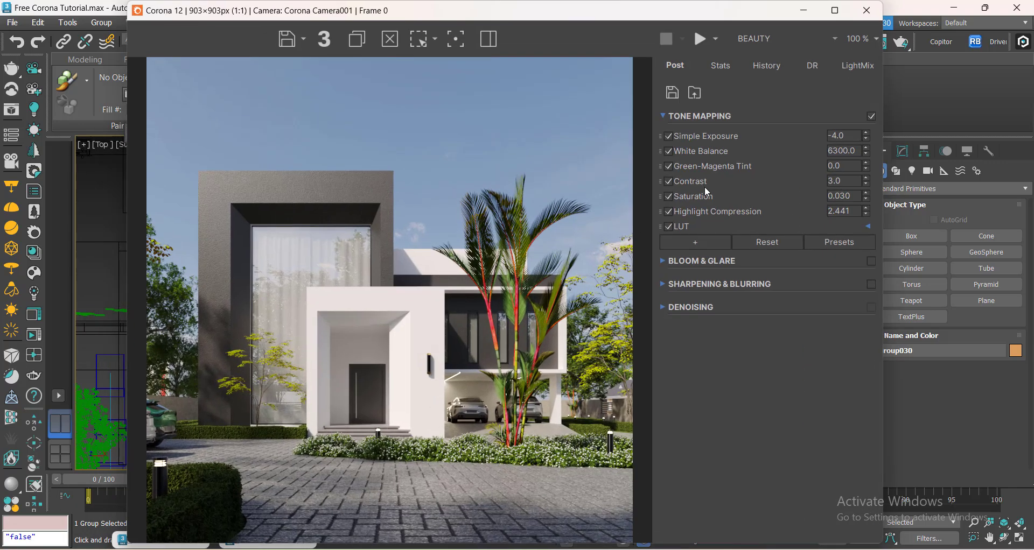
{"action": "left_click", "coordinate": [716, 39]}
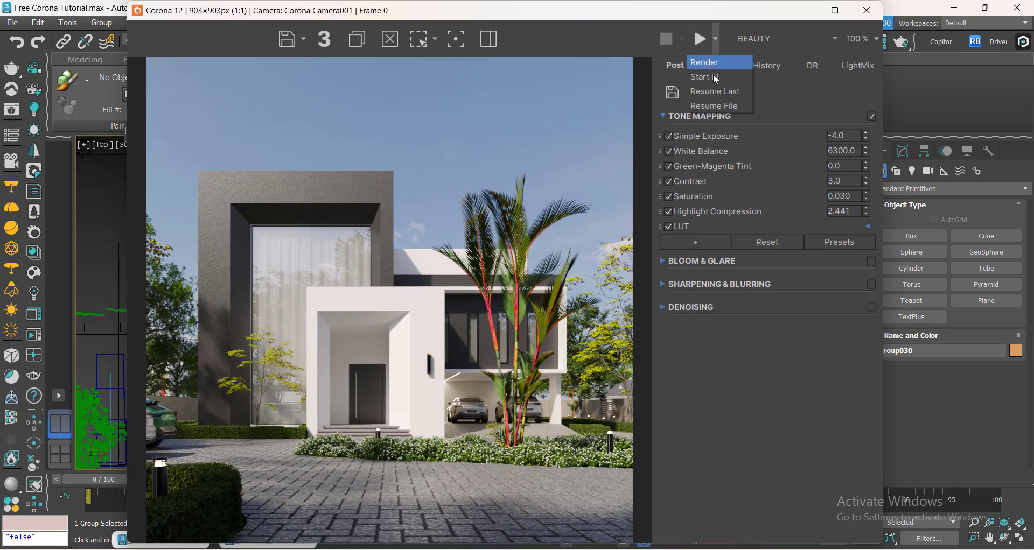
{"action": "left_click", "coordinate": [711, 78]}
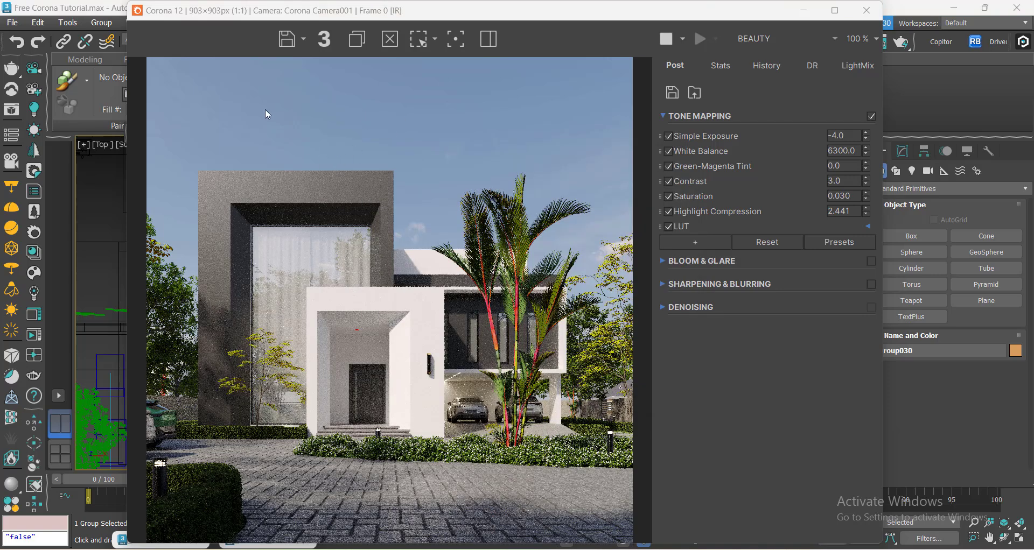
Zoom into the interactive render to inspect the light under the entrance canopy, then close the frame buffer and error messages.
{"action": "scroll", "coordinate": [350, 337], "scroll_direction": "up", "scroll_amount": 4}
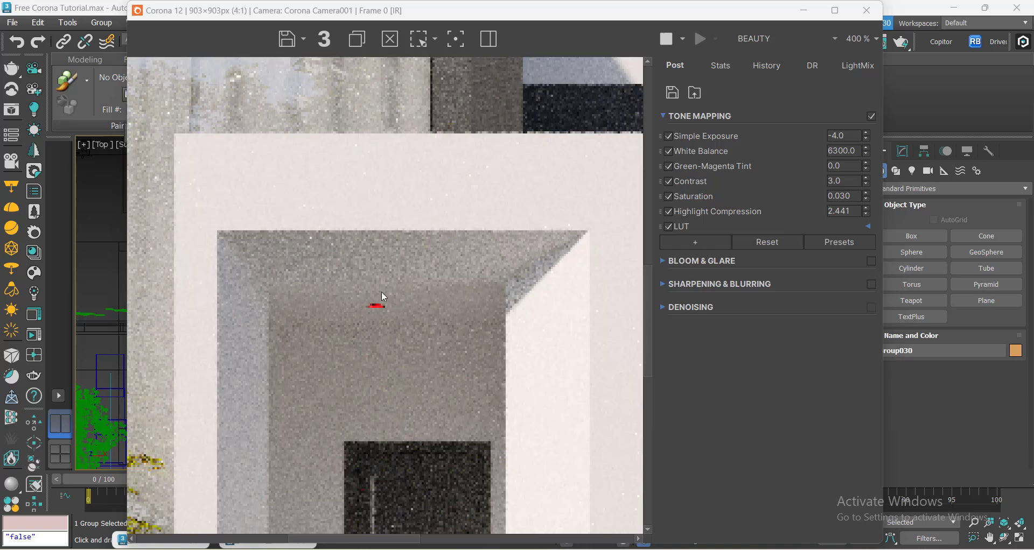
{"action": "scroll", "coordinate": [384, 309], "scroll_direction": "down", "scroll_amount": 4}
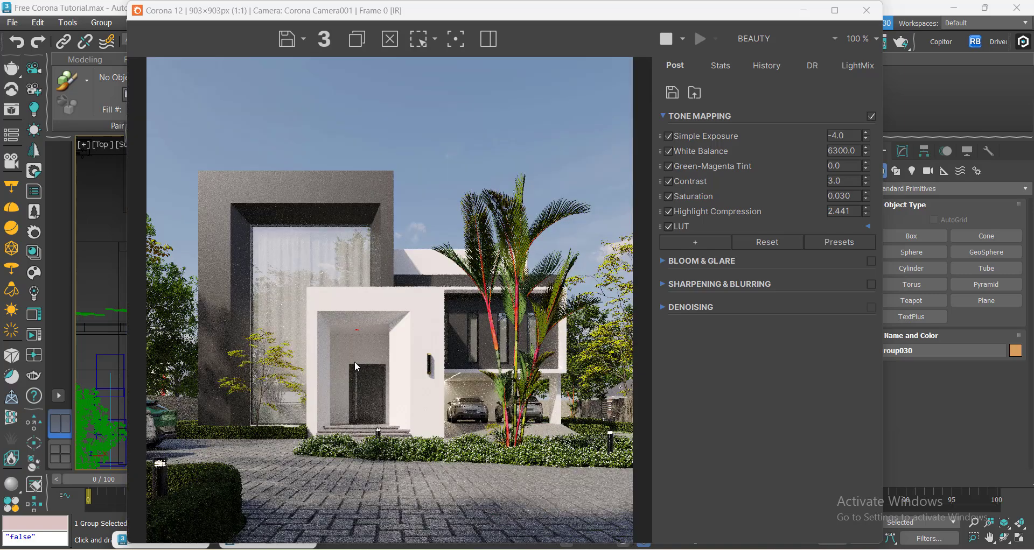
{"action": "scroll", "coordinate": [361, 329], "scroll_direction": "up", "scroll_amount": 2}
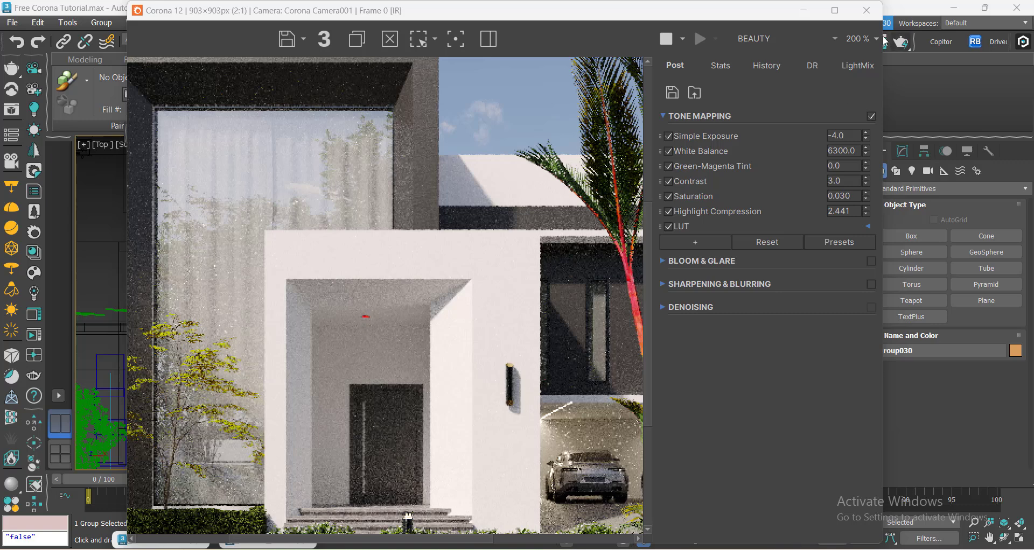
{"action": "left_click", "coordinate": [805, 12]}
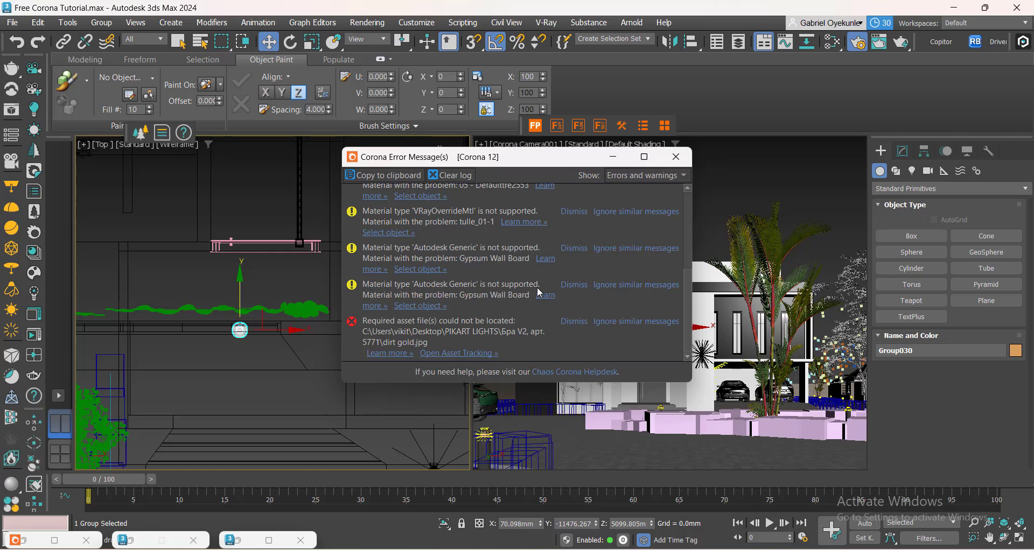
{"action": "scroll", "coordinate": [460, 245], "scroll_direction": "up", "scroll_amount": 5}
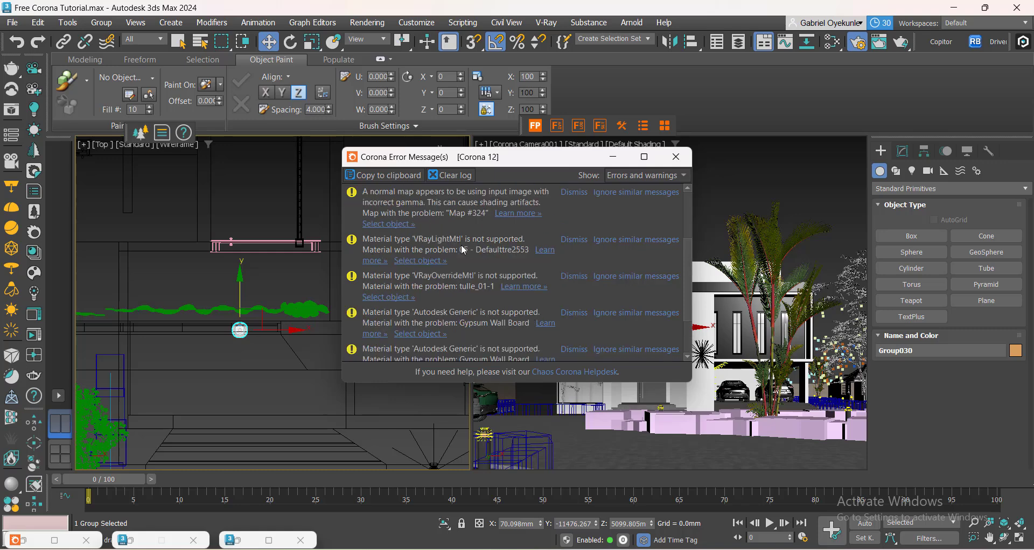
{"action": "left_click", "coordinate": [613, 157]}
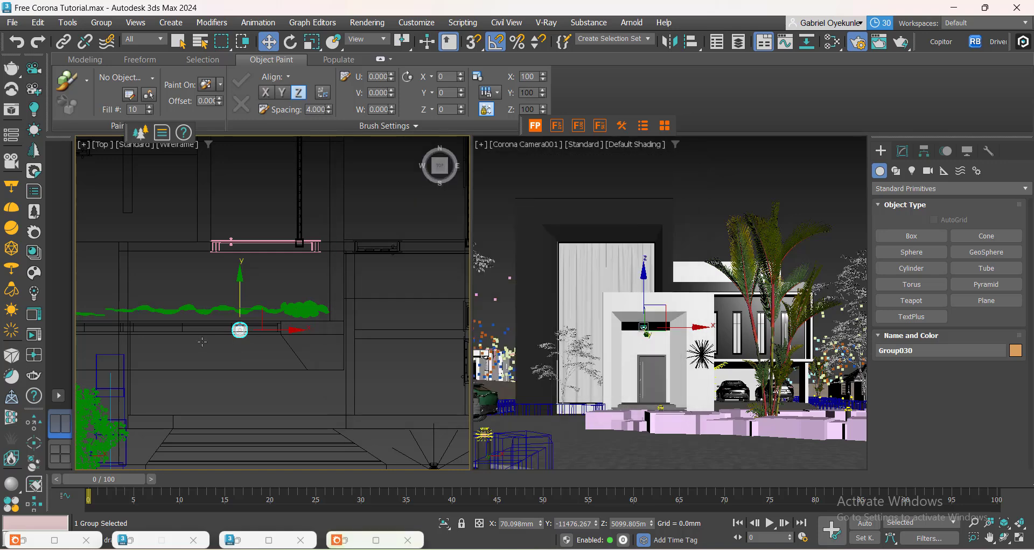
Scale the light group uniformly by a 150% offset in the Scale Transform Type-In.
{"action": "scroll", "coordinate": [213, 356], "scroll_direction": "down", "scroll_amount": 4}
{"action": "middle_click_drag", "start_coordinate": [259, 342], "coordinate": [304, 303]}
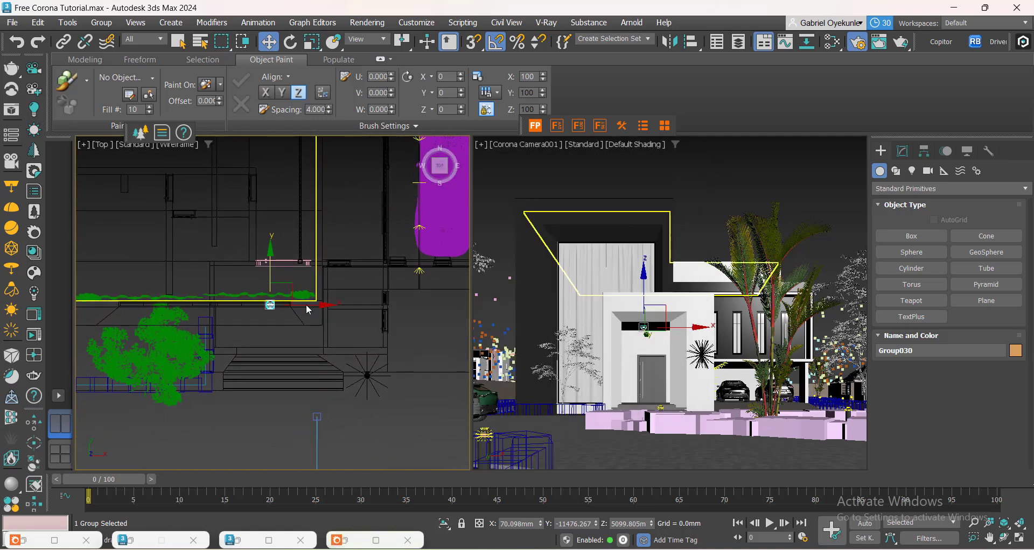
{"action": "scroll", "coordinate": [304, 351], "scroll_direction": "down", "scroll_amount": 3}
{"action": "scroll", "coordinate": [306, 334], "scroll_direction": "up", "scroll_amount": 4}
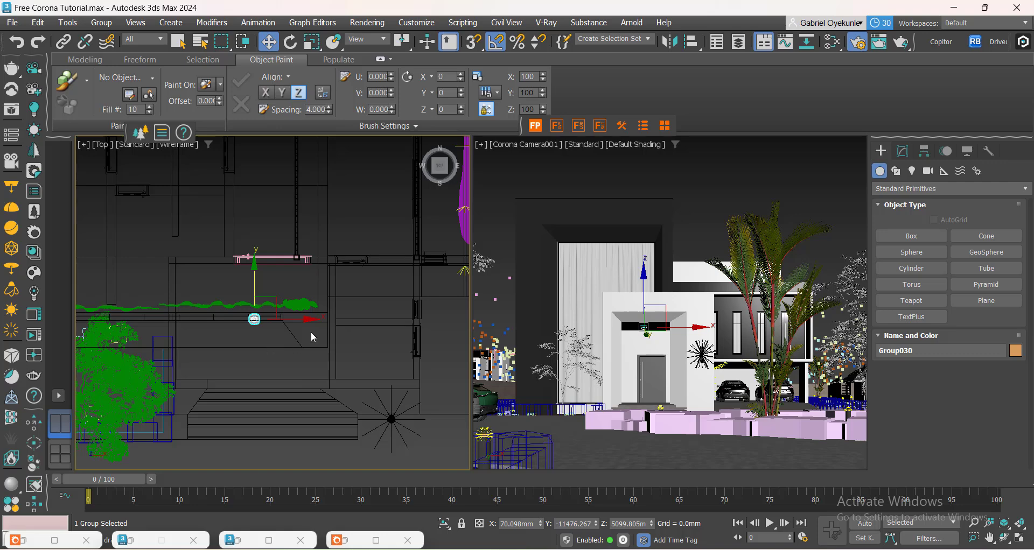
{"action": "scroll", "coordinate": [192, 4], "scroll_direction": "up", "scroll_amount": 2}
{"action": "right_click", "coordinate": [312, 41]}
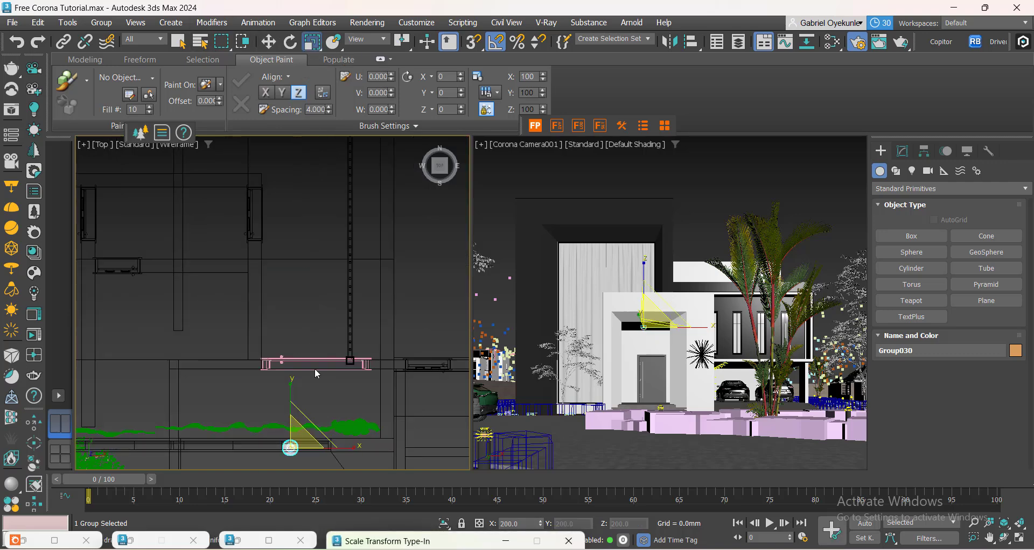
{"action": "left_click_drag", "start_coordinate": [359, 539], "coordinate": [427, 208]}
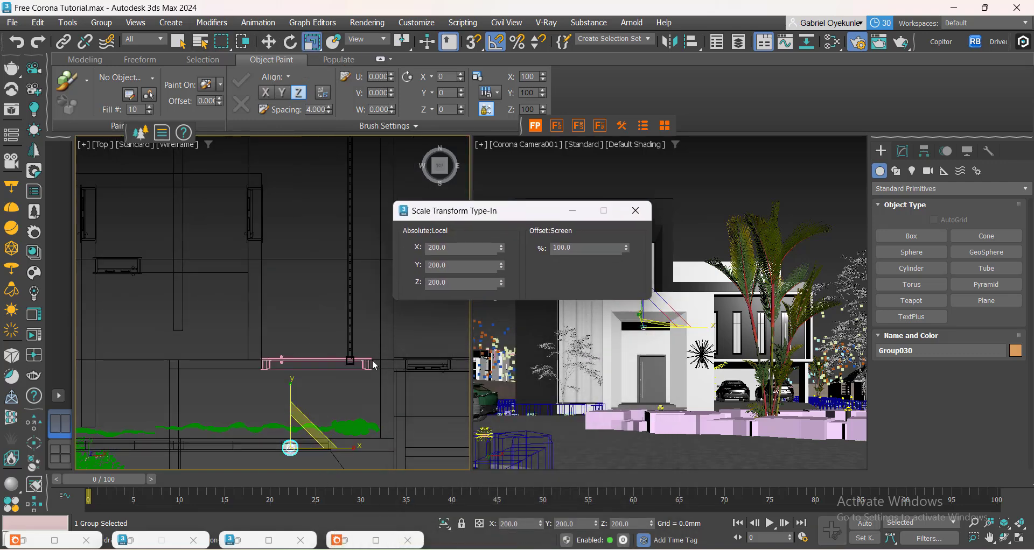
{"action": "scroll", "coordinate": [292, 460], "scroll_direction": "up", "scroll_amount": 3}
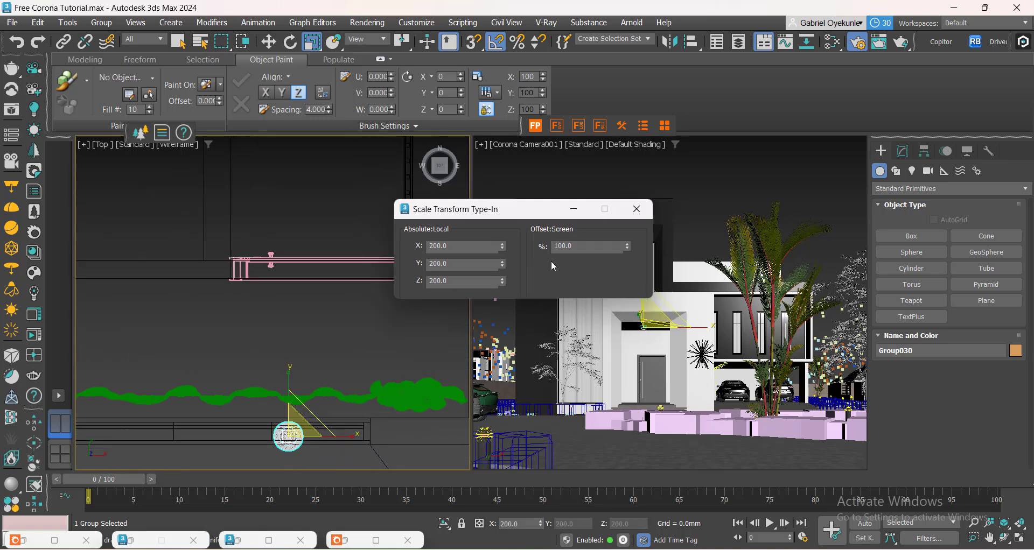
{"action": "double_click", "coordinate": [560, 246]}
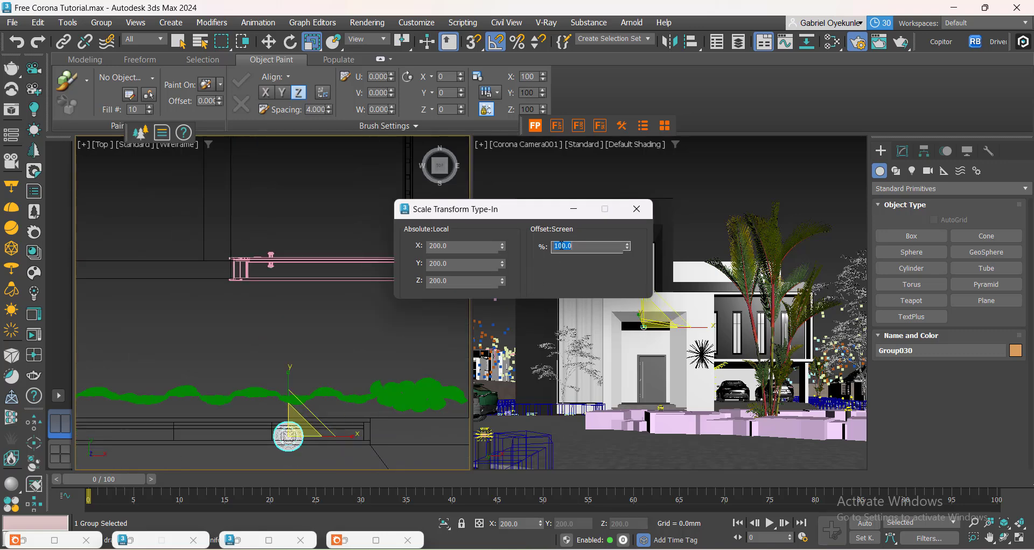
{"action": "type", "text": "150"}
{"action": "key", "text": "Return"}
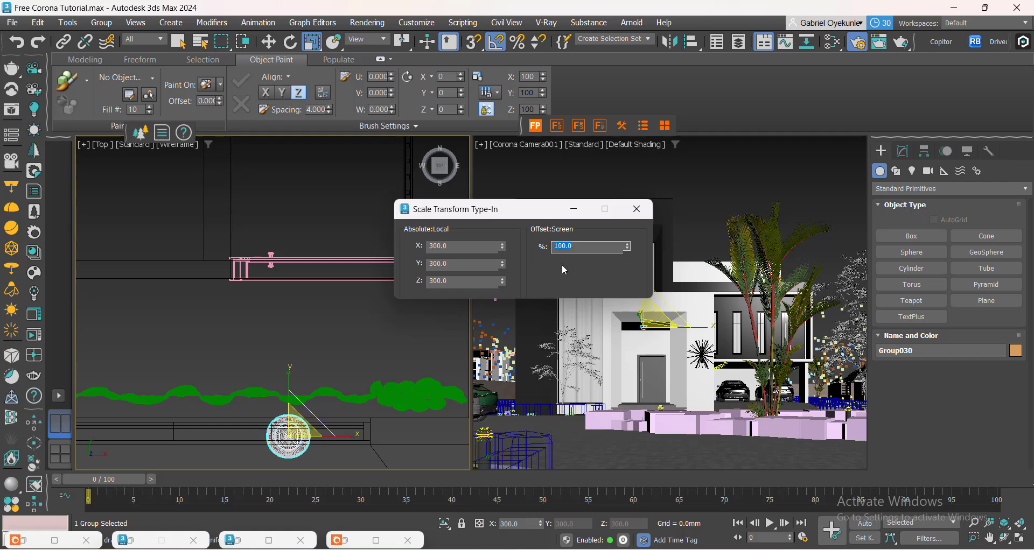
Move the scaled light group slightly downward in the front view.
{"action": "scroll", "coordinate": [203, 294], "scroll_direction": "down", "scroll_amount": 3}
{"action": "key", "text": "f"}
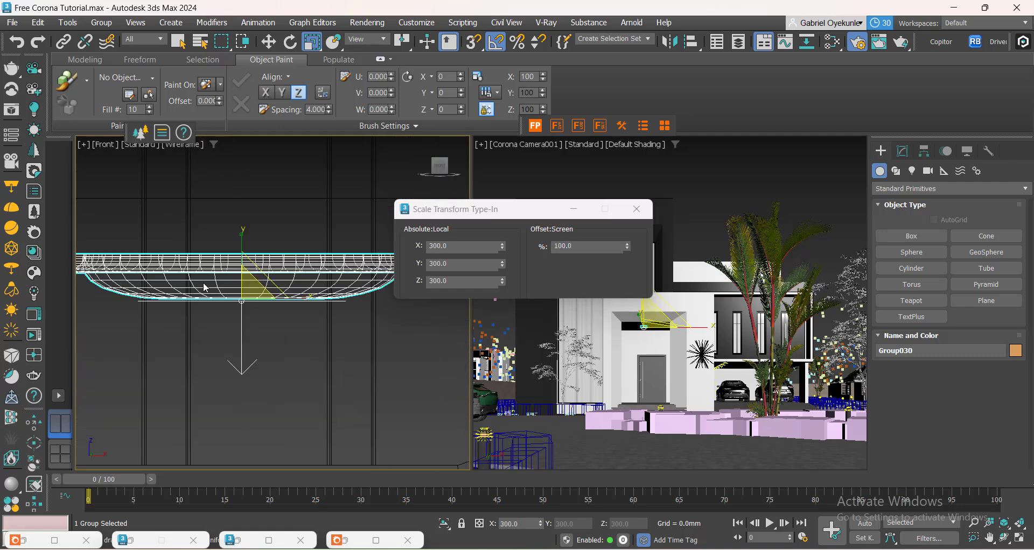
{"action": "scroll", "coordinate": [223, 308], "scroll_direction": "down", "scroll_amount": 1}
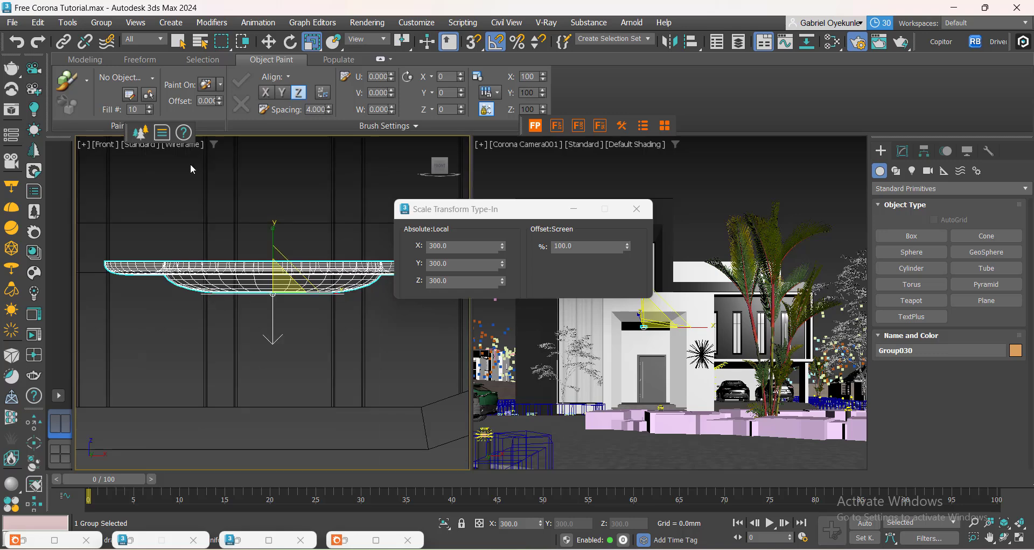
{"action": "left_click", "coordinate": [268, 41]}
{"action": "left_click_drag", "start_coordinate": [273, 276], "coordinate": [274, 288]}
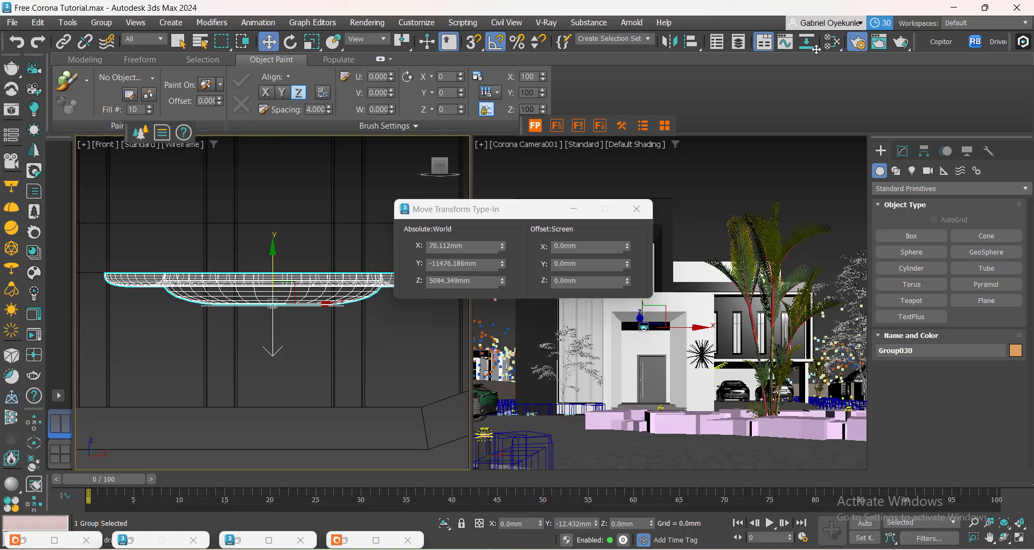
Open the Slate Material Editor and pick the light group's material from the front viewport with the eyedropper.
{"action": "left_click", "coordinate": [832, 42]}
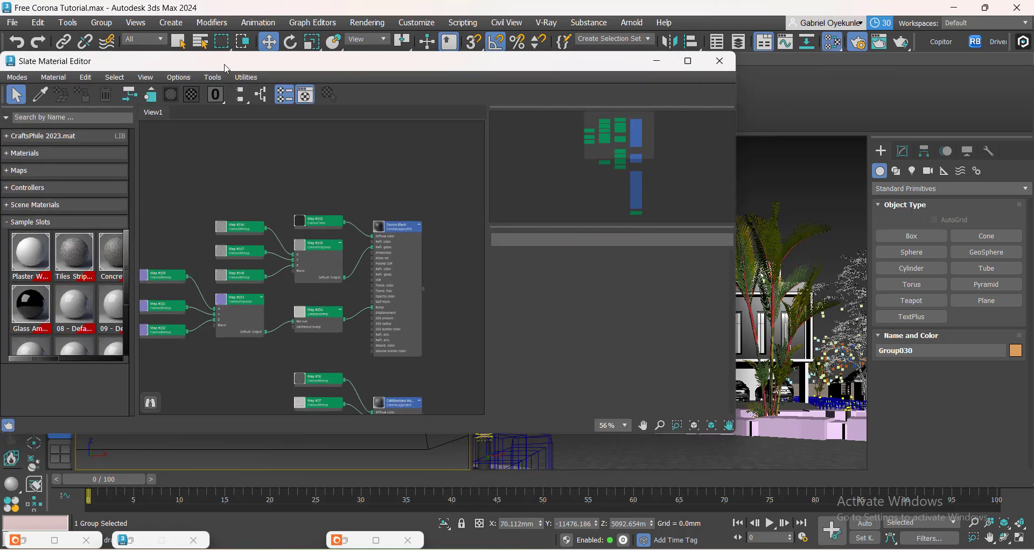
{"action": "left_click_drag", "start_coordinate": [224, 64], "coordinate": [606, 92]}
{"action": "middle_click_drag", "start_coordinate": [707, 238], "coordinate": [669, 395]}
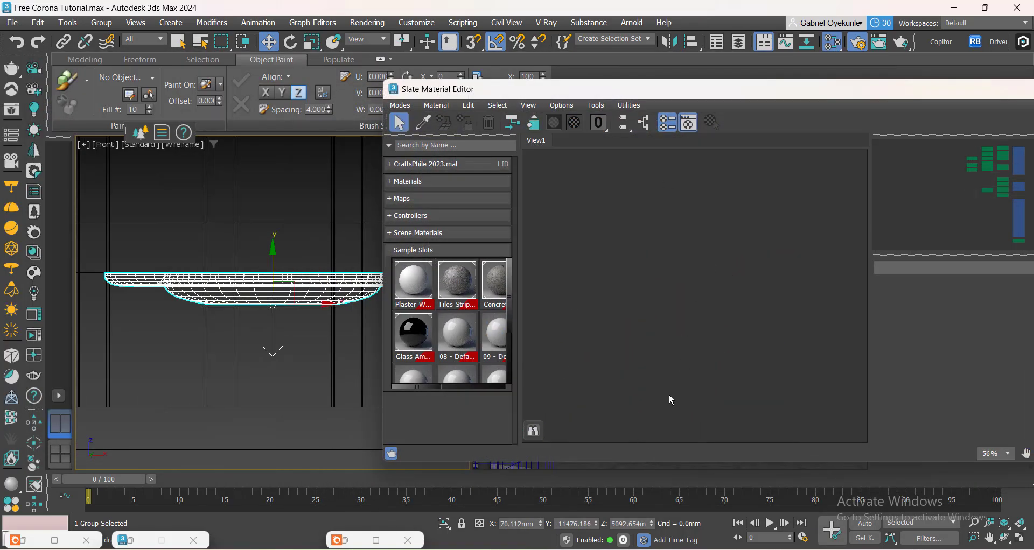
{"action": "left_click", "coordinate": [423, 123]}
{"action": "scroll", "coordinate": [306, 301], "scroll_direction": "up", "scroll_amount": 2}
{"action": "scroll", "coordinate": [306, 301], "scroll_direction": "up", "scroll_amount": 2}
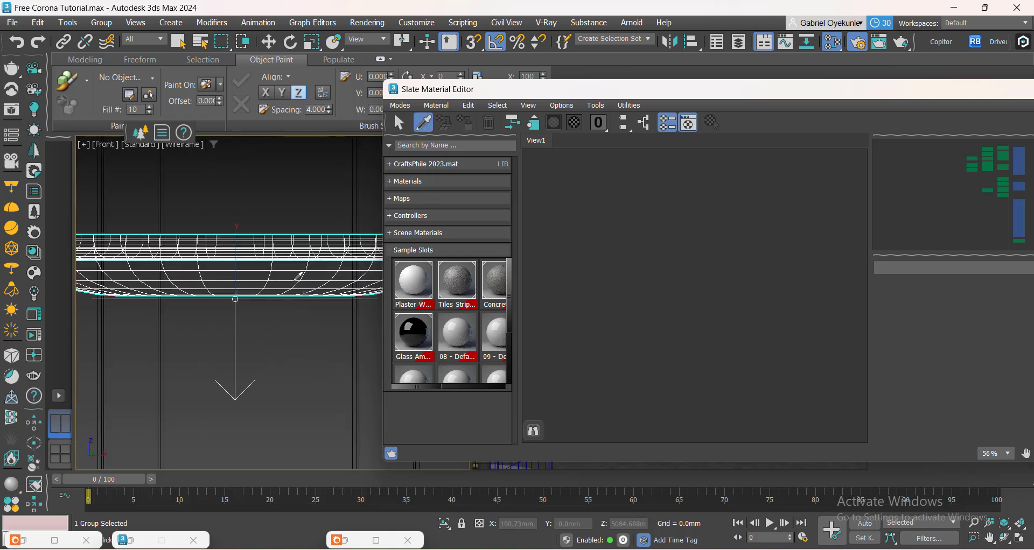
{"action": "left_click", "coordinate": [297, 279]}
{"action": "scroll", "coordinate": [700, 296], "scroll_direction": "up", "scroll_amount": 5}
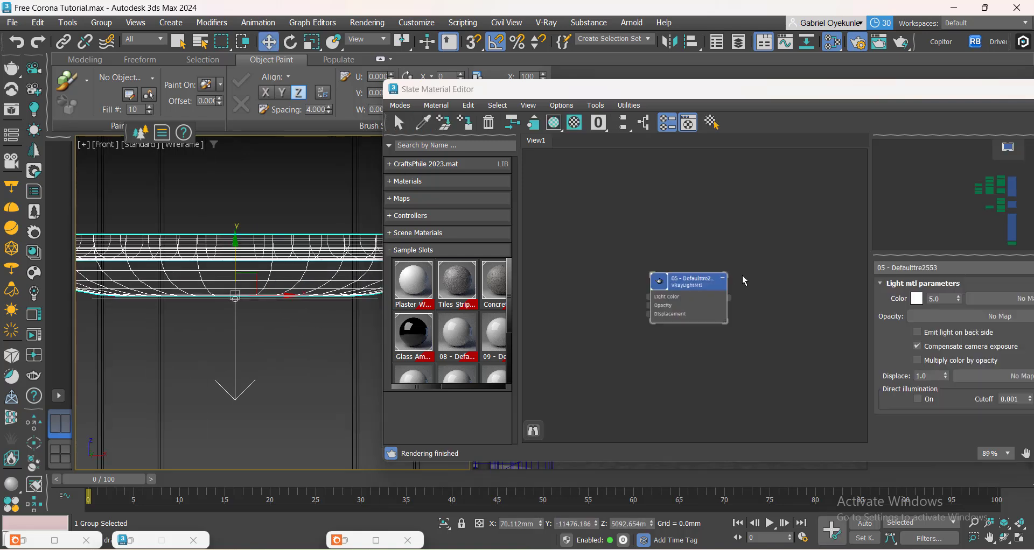
{"action": "double_click", "coordinate": [728, 98]}
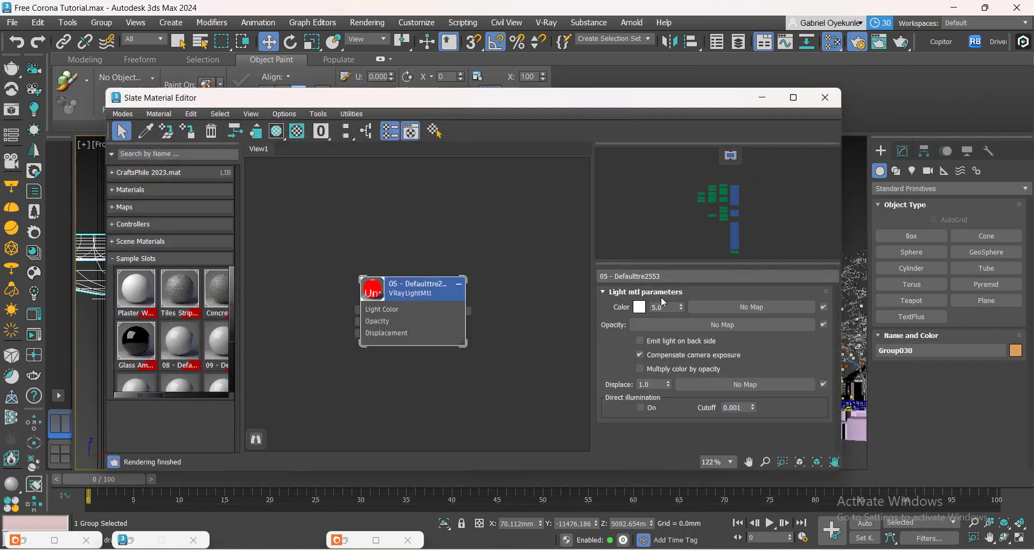
Replace the light's VRayLightMtl with a CoronaLightMtl from the Corona materials in the Material/Map Browser.
{"action": "right_click", "coordinate": [421, 294]}
{"action": "left_click", "coordinate": [483, 70]}
{"action": "key", "text": "o"}
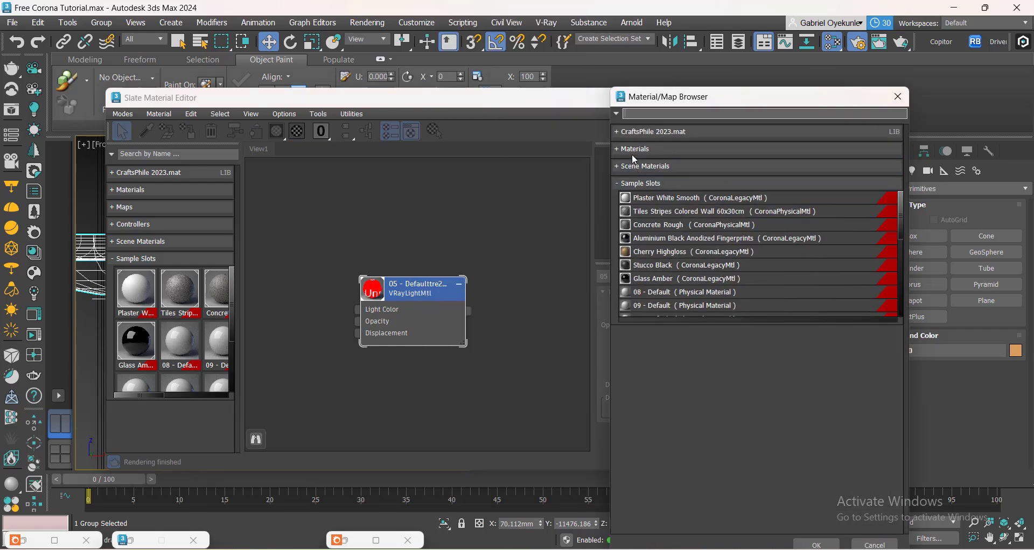
{"action": "left_click", "coordinate": [633, 152]}
{"action": "left_click", "coordinate": [643, 198]}
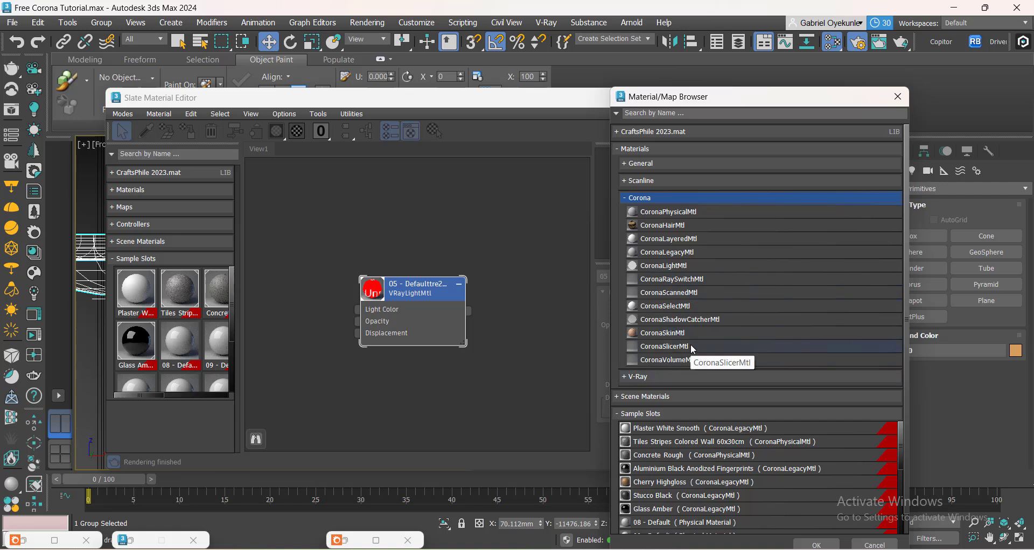
{"action": "left_click", "coordinate": [672, 267]}
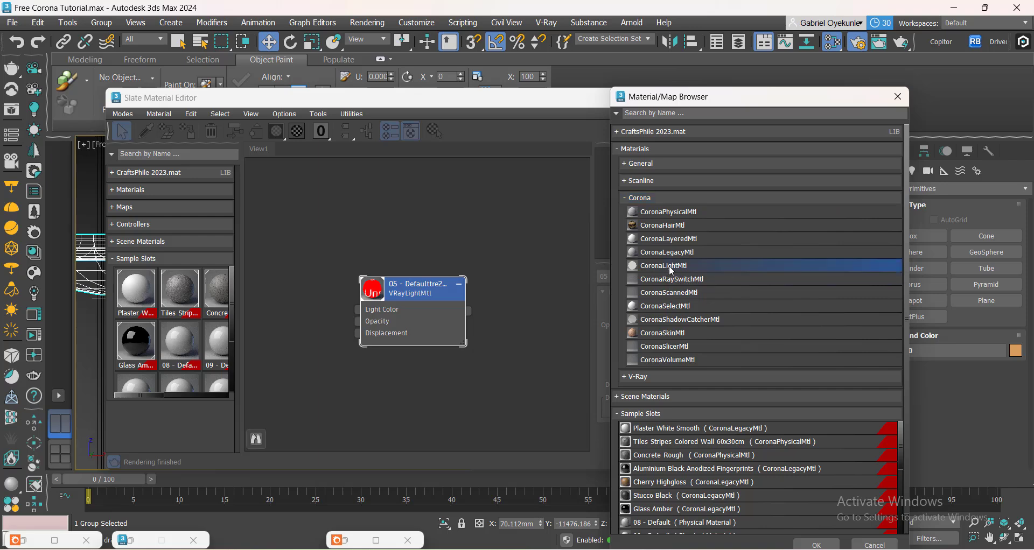
{"action": "double_click", "coordinate": [672, 267]}
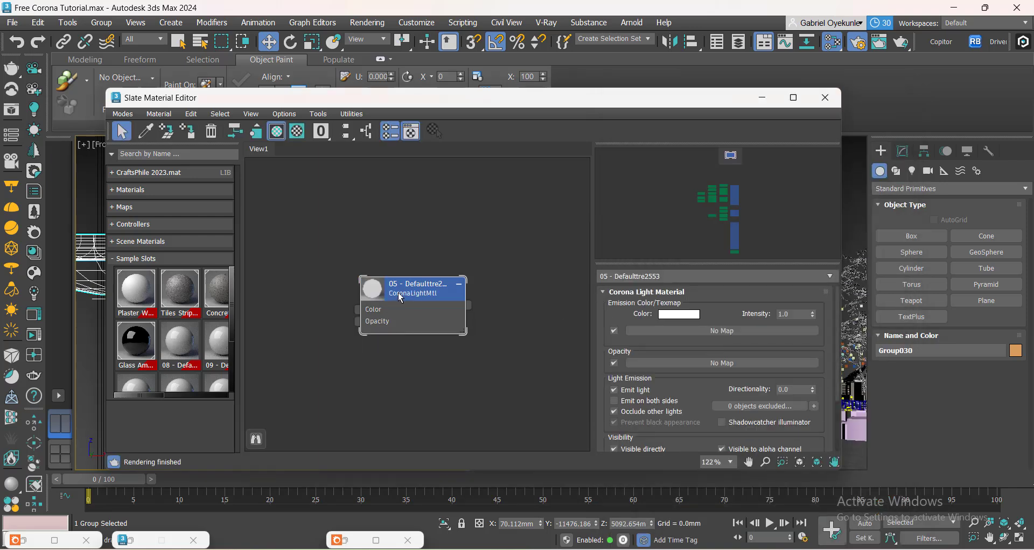
{"action": "left_click_drag", "start_coordinate": [401, 297], "coordinate": [440, 311]}
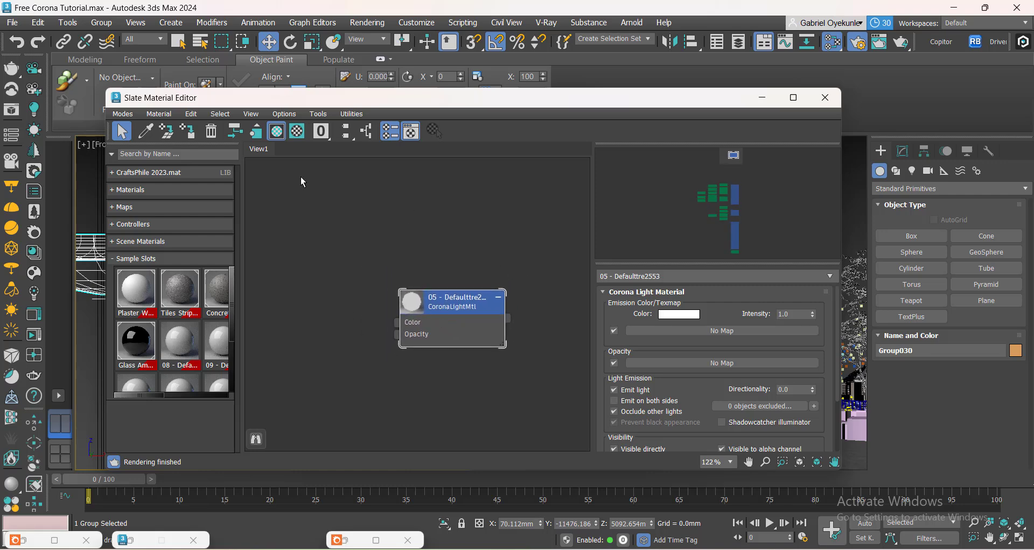
Set the Corona light material's emission intensity to 5.0 and scroll through its parameters.
{"action": "left_click", "coordinate": [24, 540]}
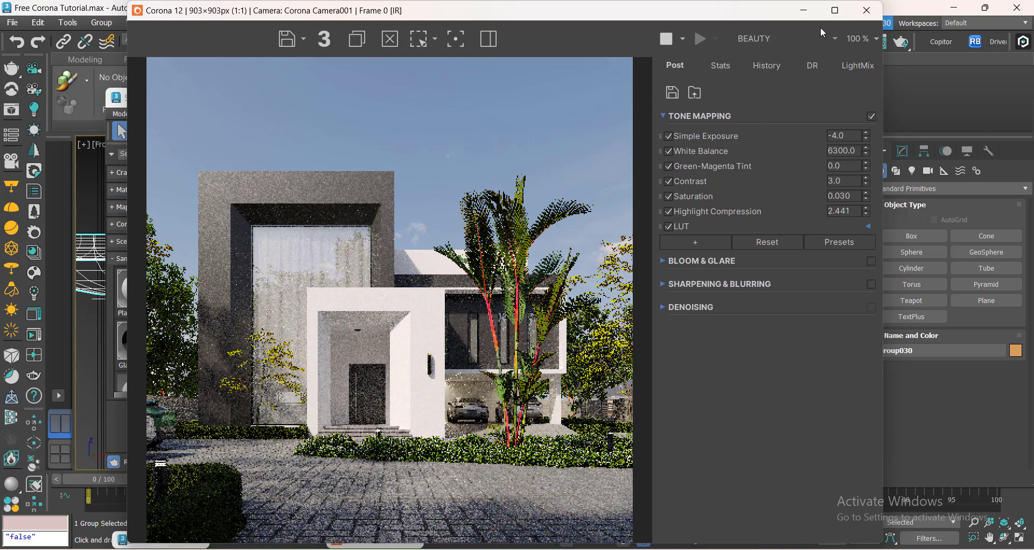
{"action": "left_click", "coordinate": [803, 10]}
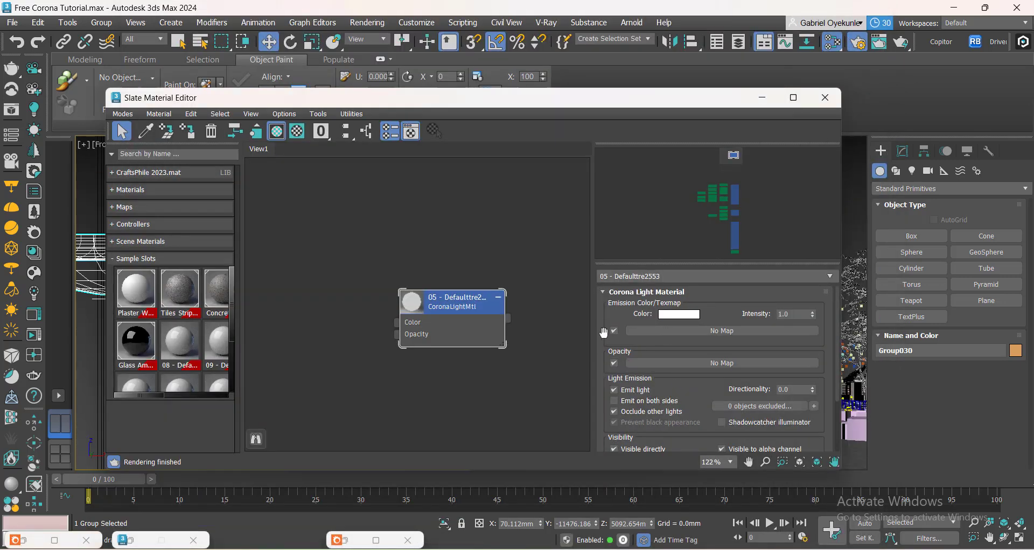
{"action": "double_click", "coordinate": [790, 313]}
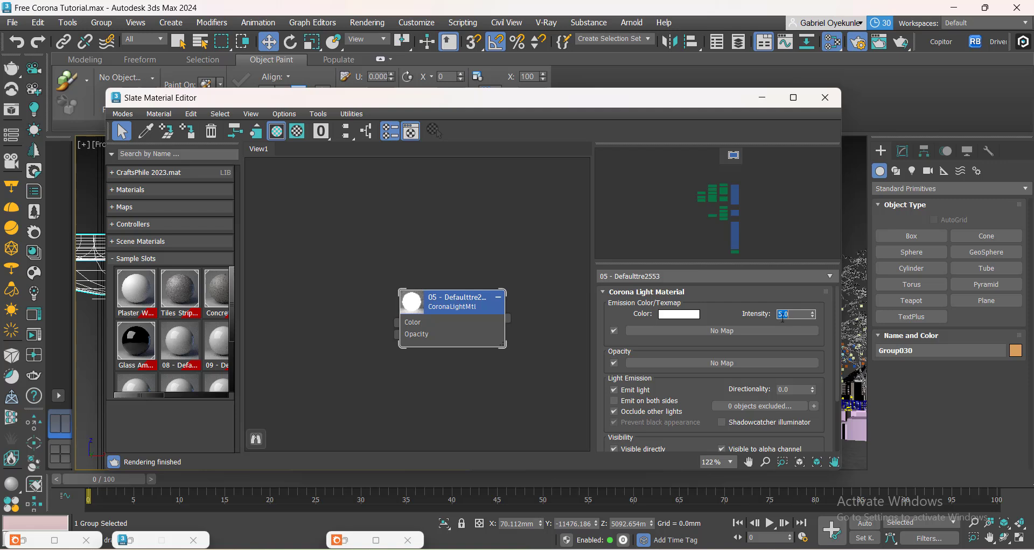
{"action": "scroll", "coordinate": [693, 420], "scroll_direction": "down", "scroll_amount": 3}
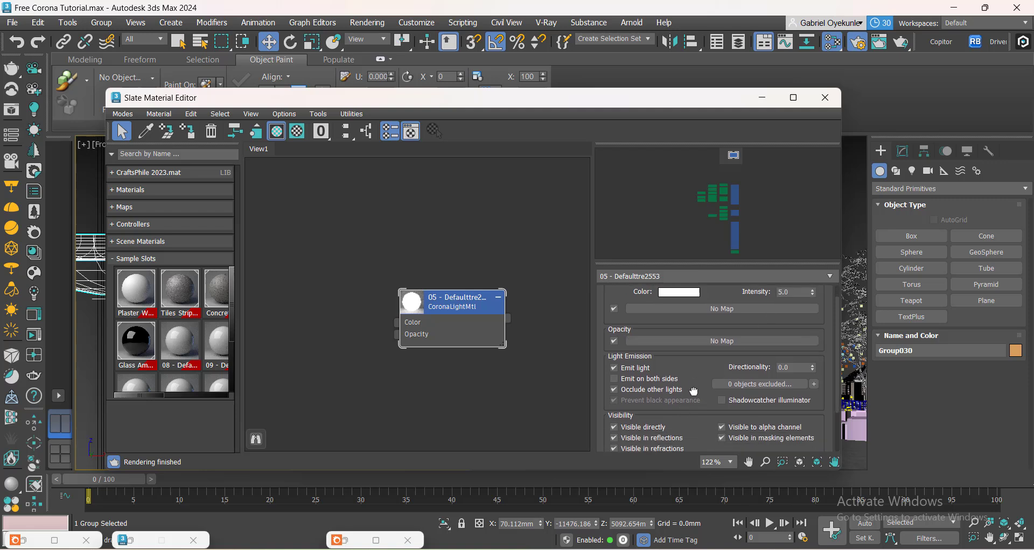
{"action": "left_click_drag", "start_coordinate": [691, 362], "coordinate": [691, 299]}
In the frame buffer, pick the entrance light and draw a render region around it, zooming in to inspect.
{"action": "left_click", "coordinate": [23, 541]}
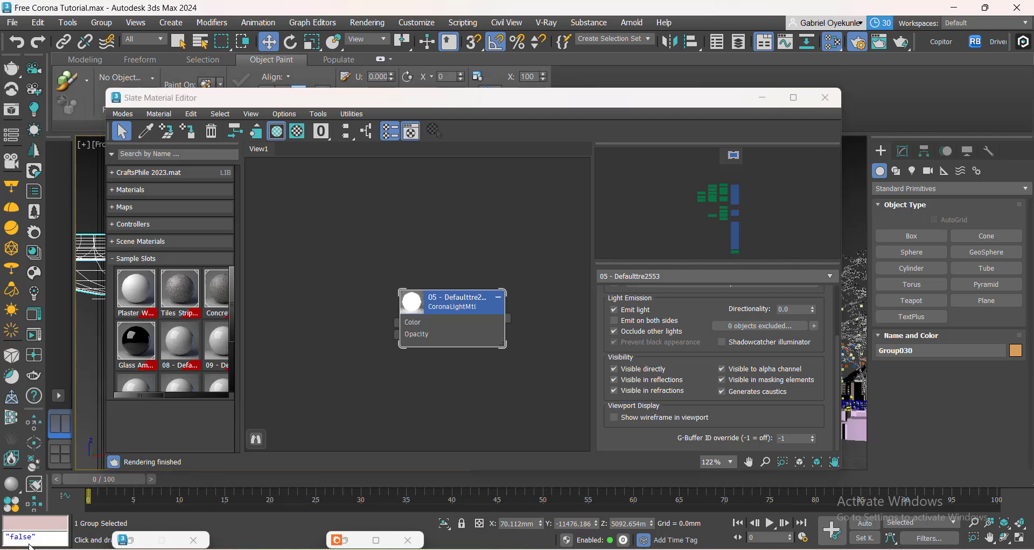
{"action": "scroll", "coordinate": [332, 335], "scroll_direction": "up", "scroll_amount": 1}
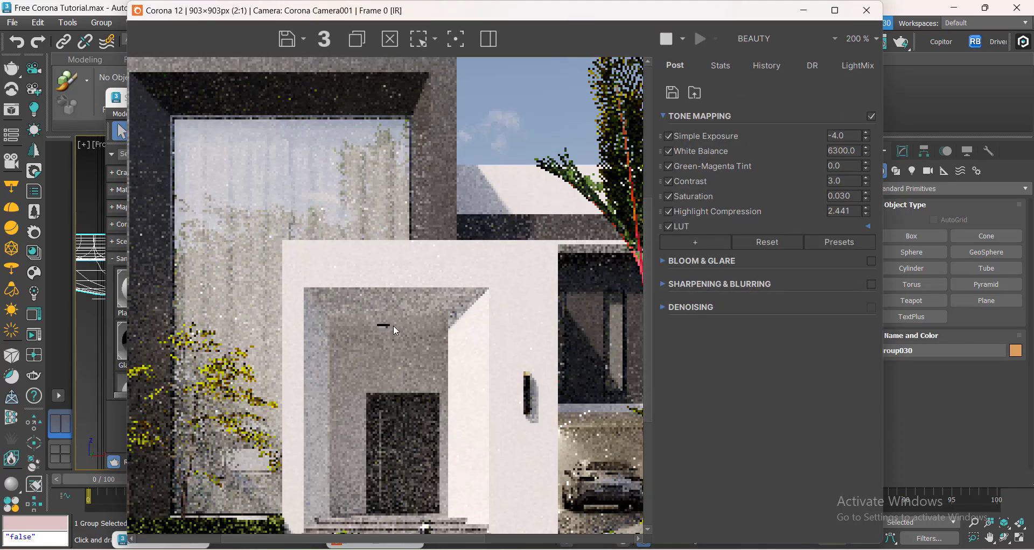
{"action": "scroll", "coordinate": [418, 366], "scroll_direction": "down", "scroll_amount": 1}
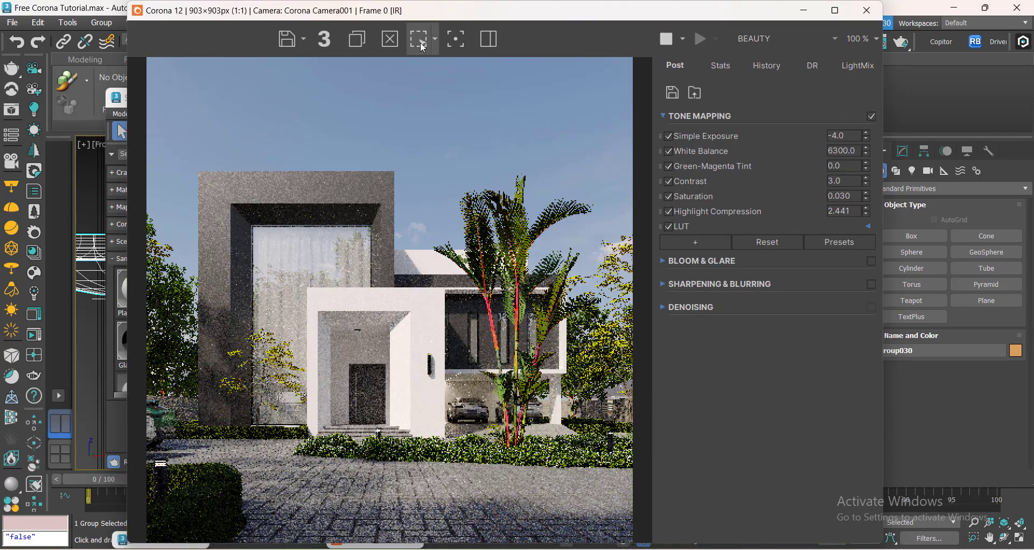
{"action": "left_click", "coordinate": [456, 47]}
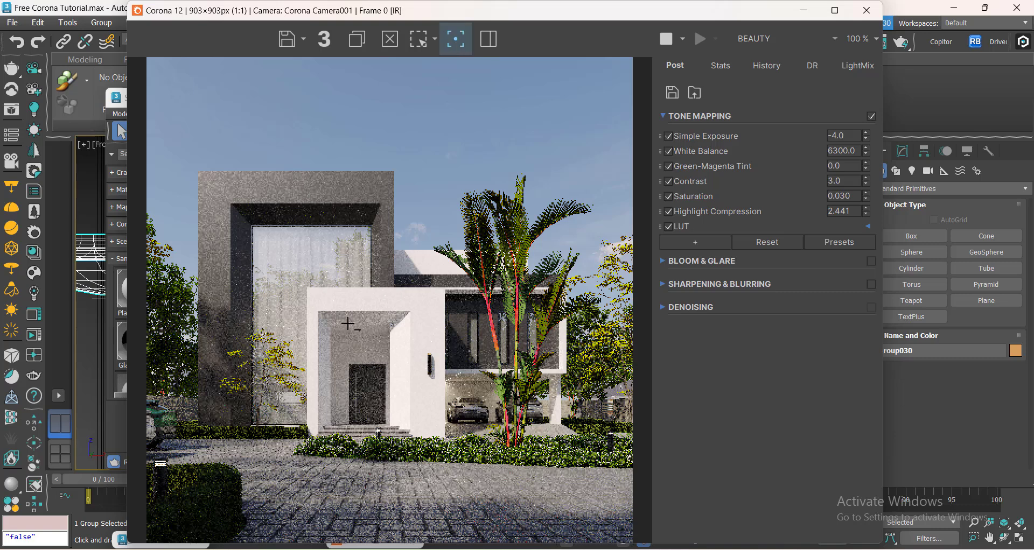
{"action": "left_click", "coordinate": [378, 344]}
{"action": "scroll", "coordinate": [375, 340], "scroll_direction": "up", "scroll_amount": 1}
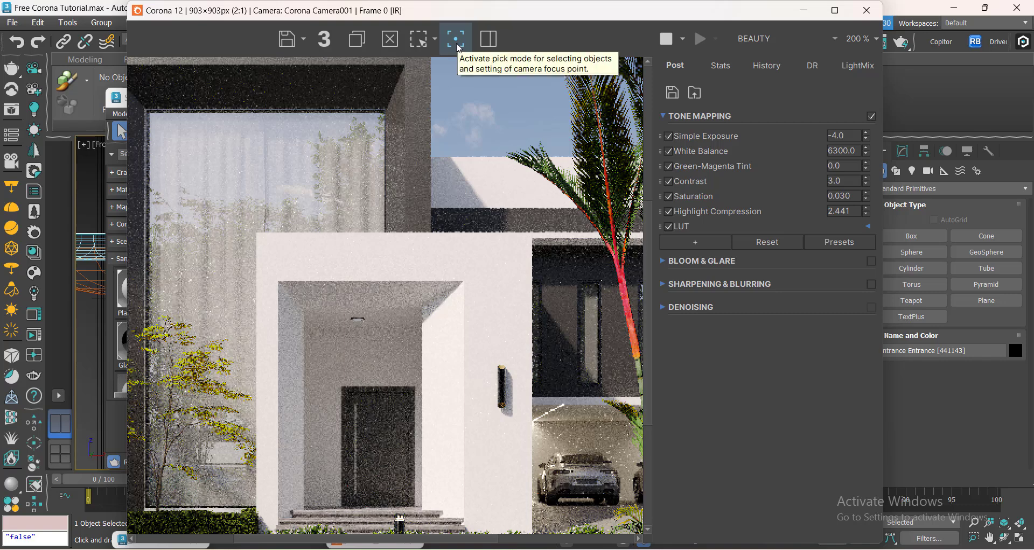
{"action": "left_click", "coordinate": [419, 38]}
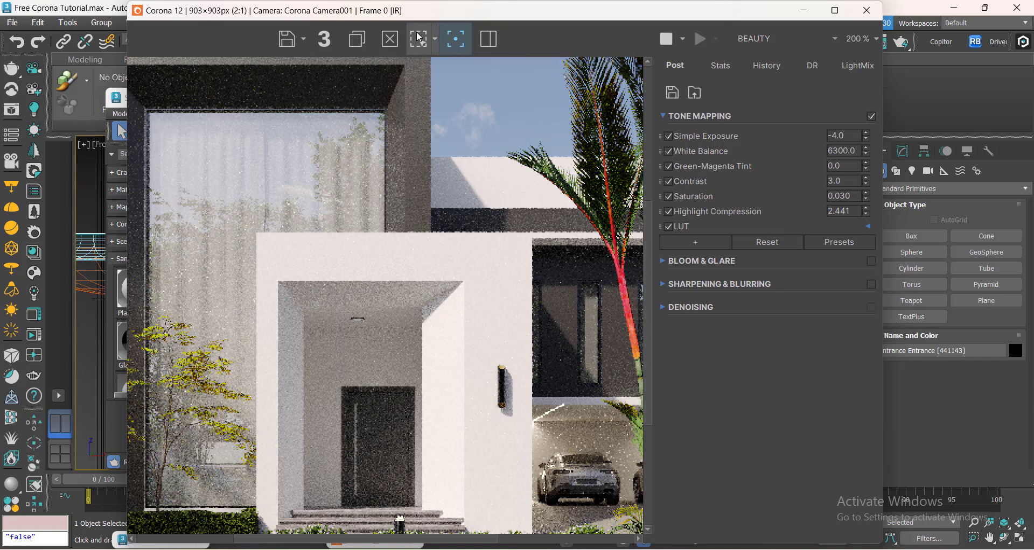
{"action": "left_click_drag", "start_coordinate": [338, 311], "coordinate": [389, 339]}
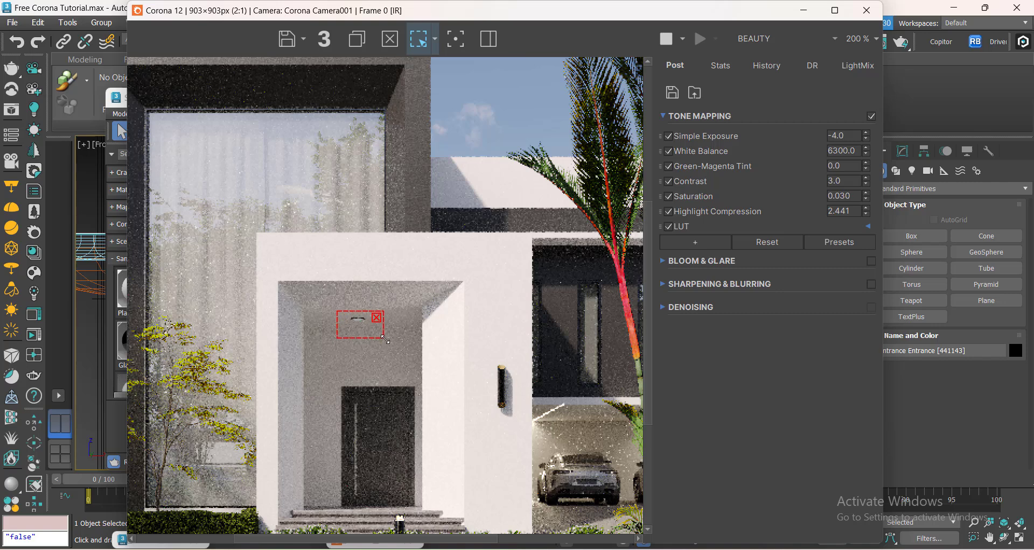
{"action": "scroll", "coordinate": [351, 332], "scroll_direction": "up", "scroll_amount": 2}
{"action": "scroll", "coordinate": [355, 297], "scroll_direction": "down", "scroll_amount": 1}
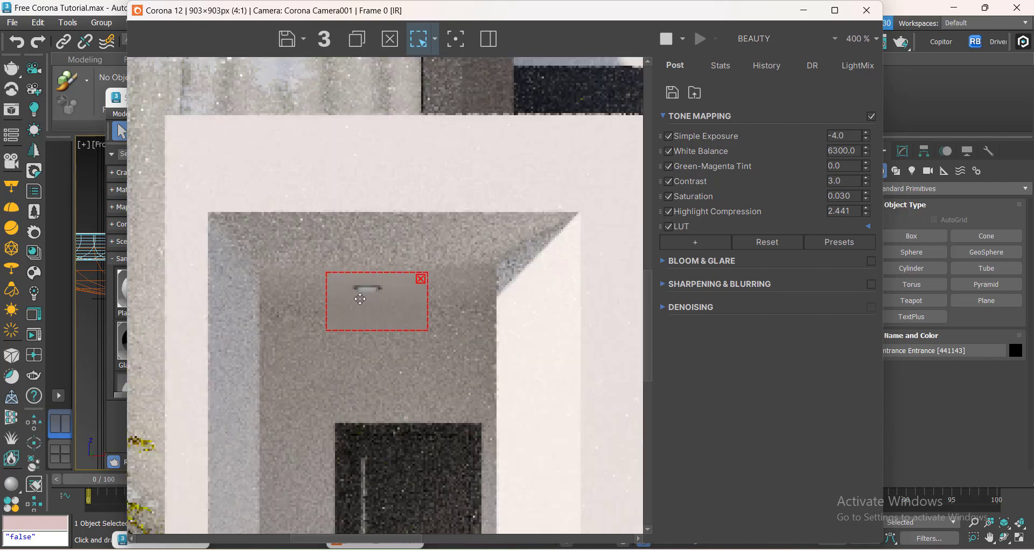
Set the light material's intensity to 20 and return to the frame buffer.
{"action": "left_click_drag", "start_coordinate": [673, 18], "coordinate": [393, 95]}
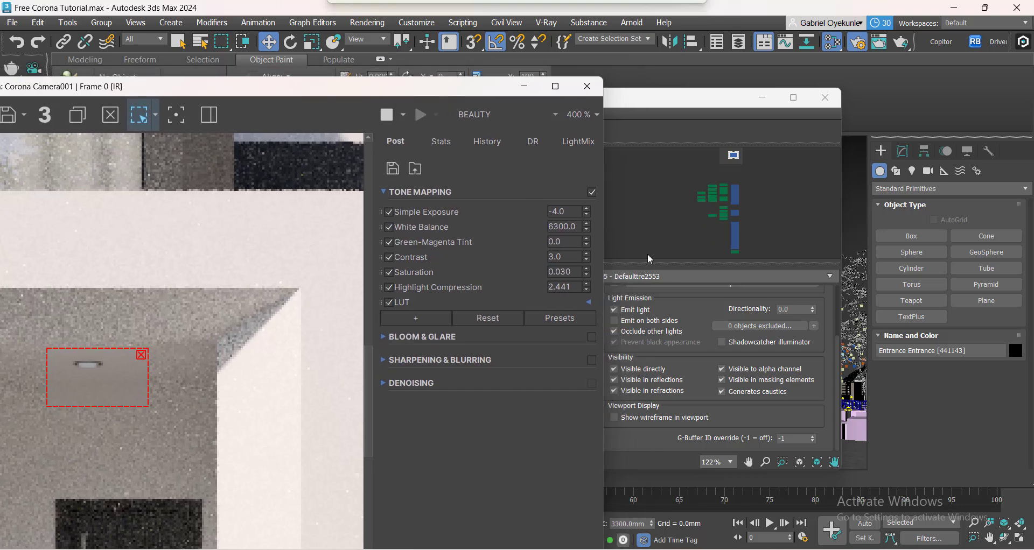
{"action": "left_click", "coordinate": [698, 347]}
{"action": "scroll", "coordinate": [700, 344], "scroll_direction": "up", "scroll_amount": 3}
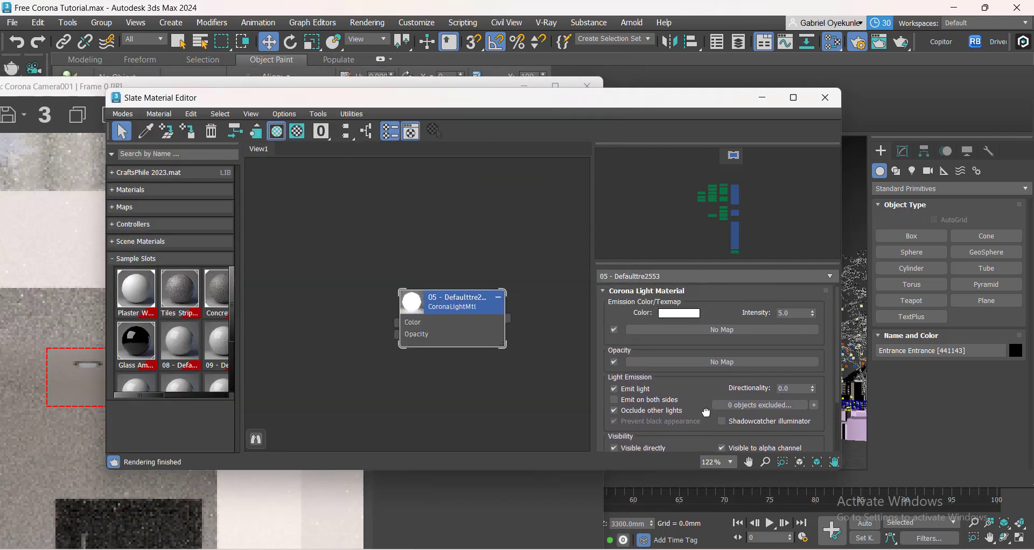
{"action": "left_click", "coordinate": [784, 315]}
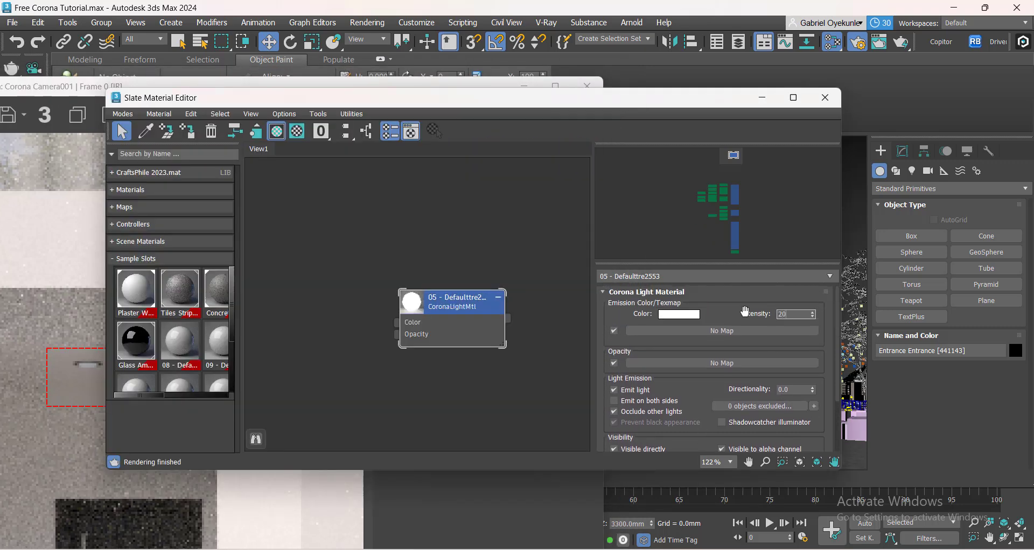
{"action": "type", "text": "20"}
{"action": "left_click", "coordinate": [83, 364]}
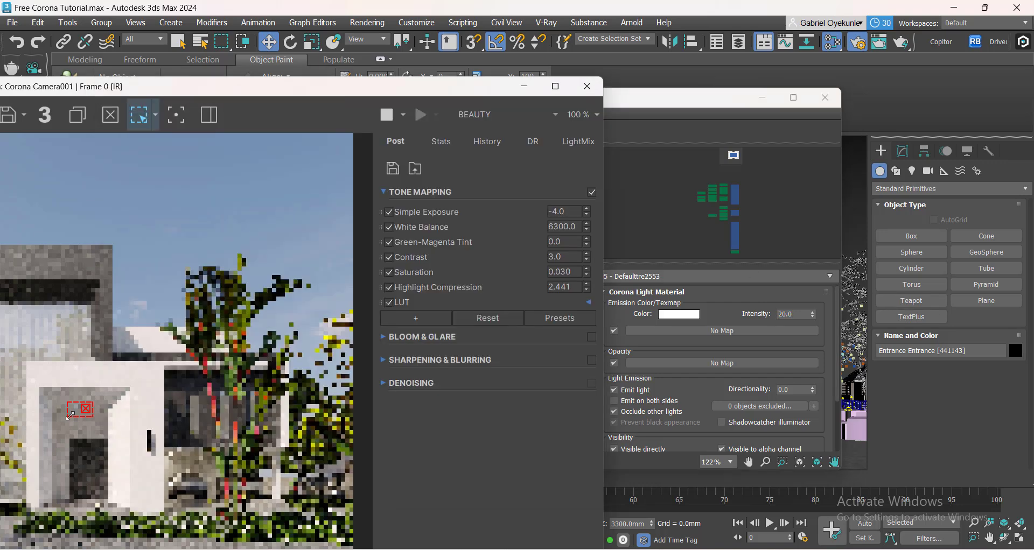
Set the light material's intensity to 50 and return to the frame buffer.
{"action": "scroll", "coordinate": [75, 409], "scroll_direction": "up", "scroll_amount": 2}
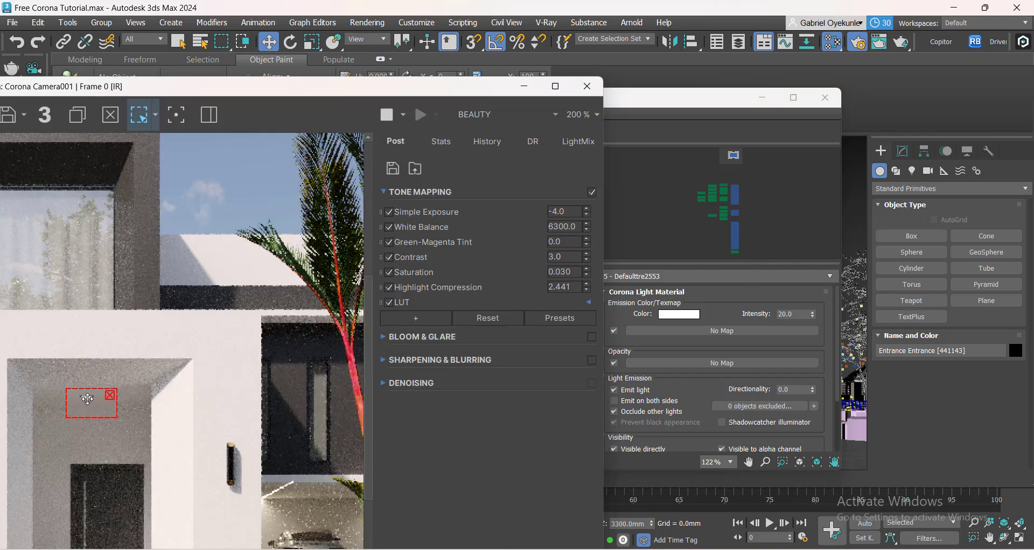
{"action": "double_click", "coordinate": [784, 315]}
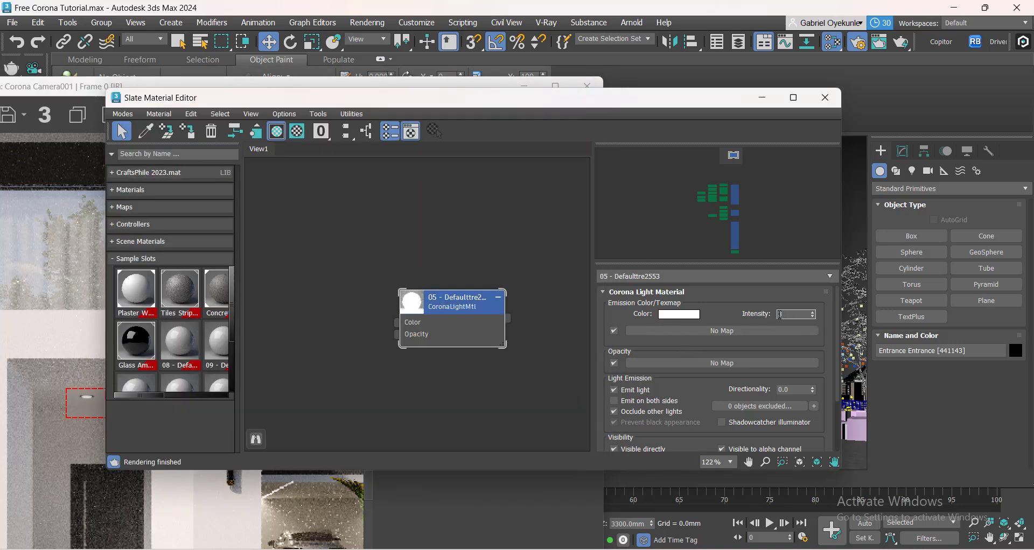
{"action": "type", "text": "50"}
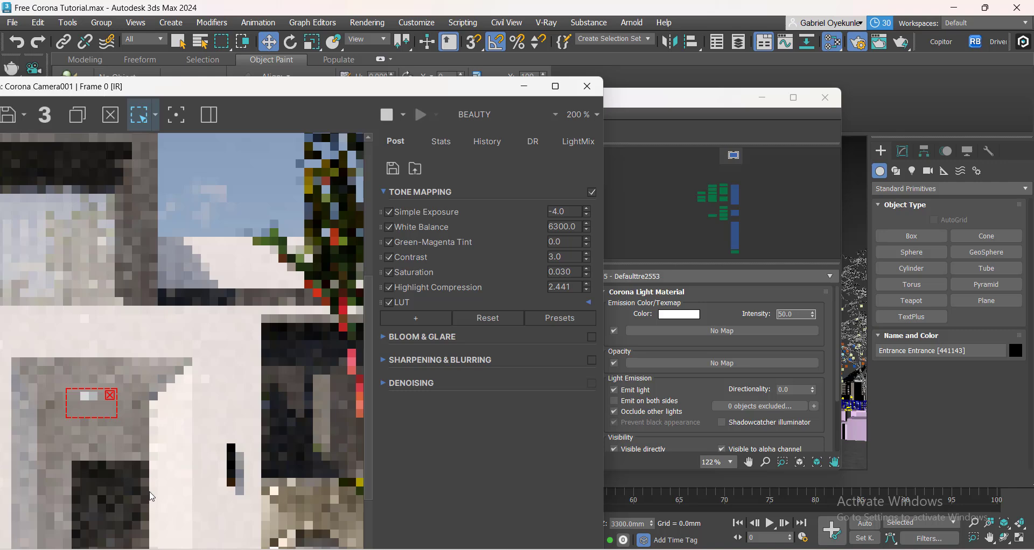
{"action": "left_click", "coordinate": [143, 388]}
Remove the render region and review the full interactive render of the house entrance.
{"action": "scroll", "coordinate": [192, 383], "scroll_direction": "down", "scroll_amount": 3}
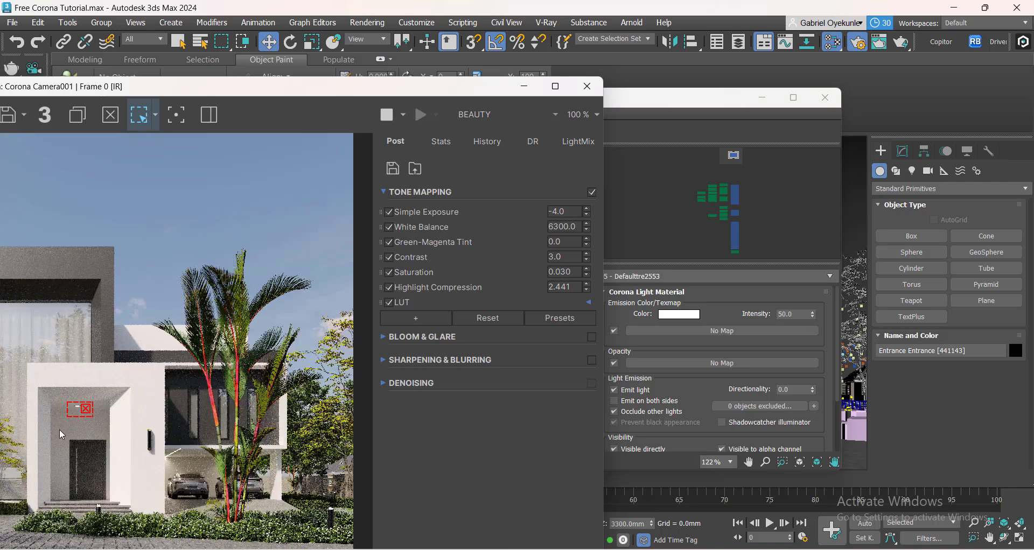
{"action": "scroll", "coordinate": [54, 429], "scroll_direction": "up", "scroll_amount": 3}
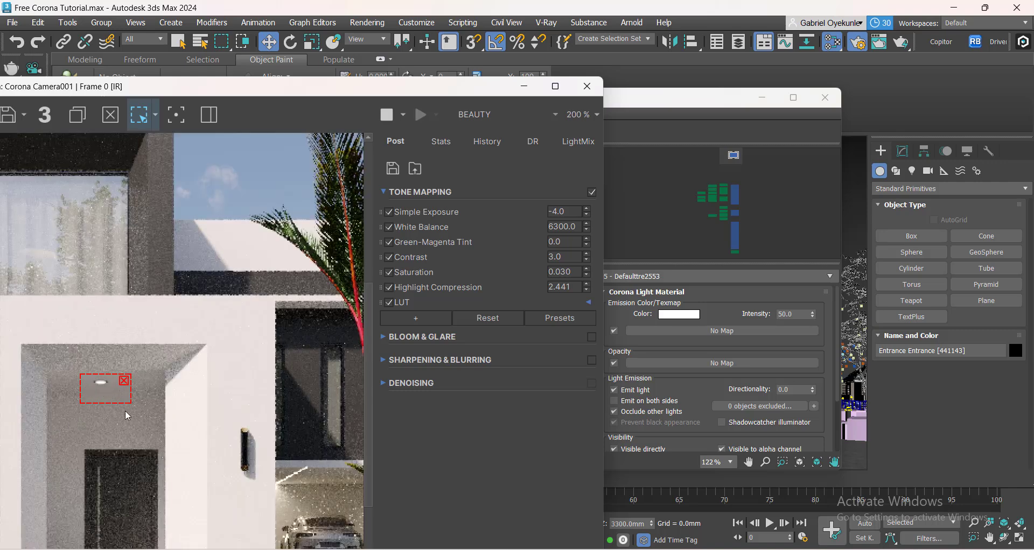
{"action": "scroll", "coordinate": [127, 416], "scroll_direction": "down", "scroll_amount": 1}
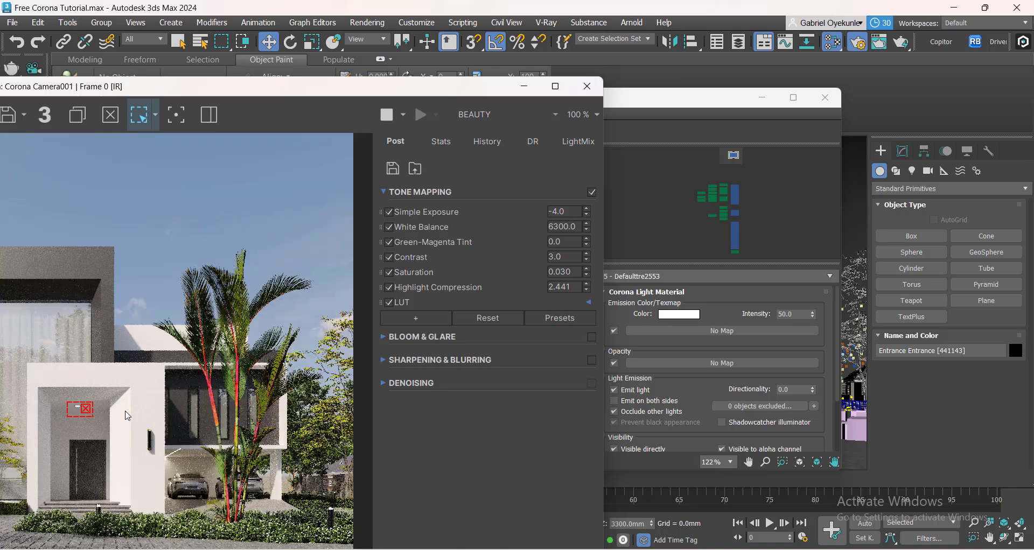
{"action": "left_click", "coordinate": [87, 409]}
{"action": "left_click_drag", "start_coordinate": [222, 86], "coordinate": [475, 28]}
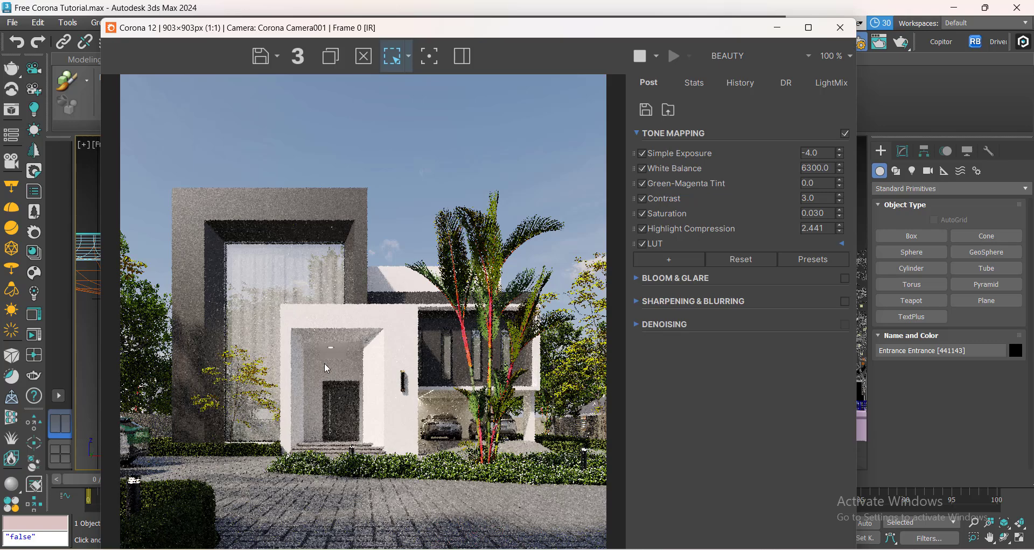
{"action": "scroll", "coordinate": [327, 368], "scroll_direction": "down", "scroll_amount": 1}
{"action": "scroll", "coordinate": [344, 397], "scroll_direction": "up", "scroll_amount": 1}
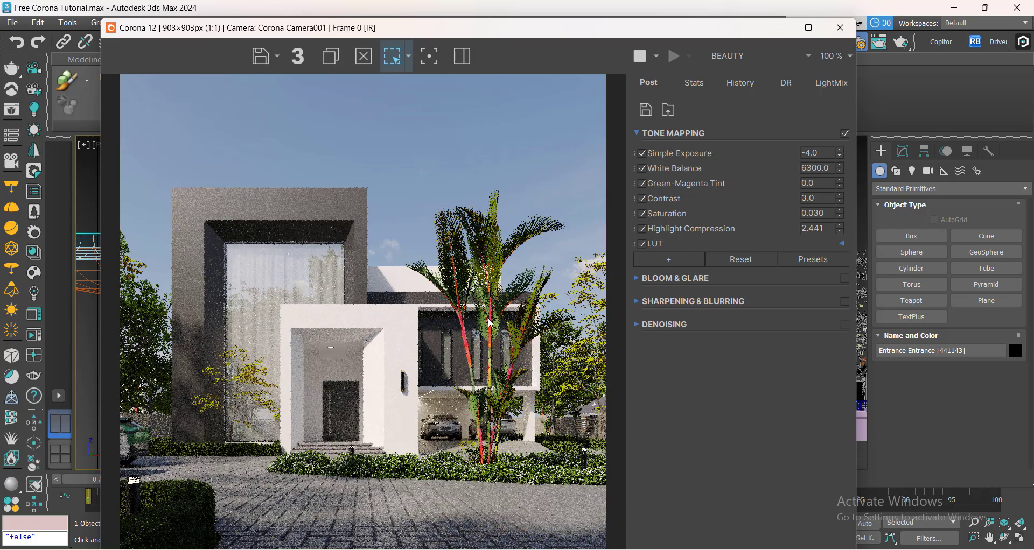
{"action": "left_click_drag", "start_coordinate": [468, 28], "coordinate": [576, 11]}
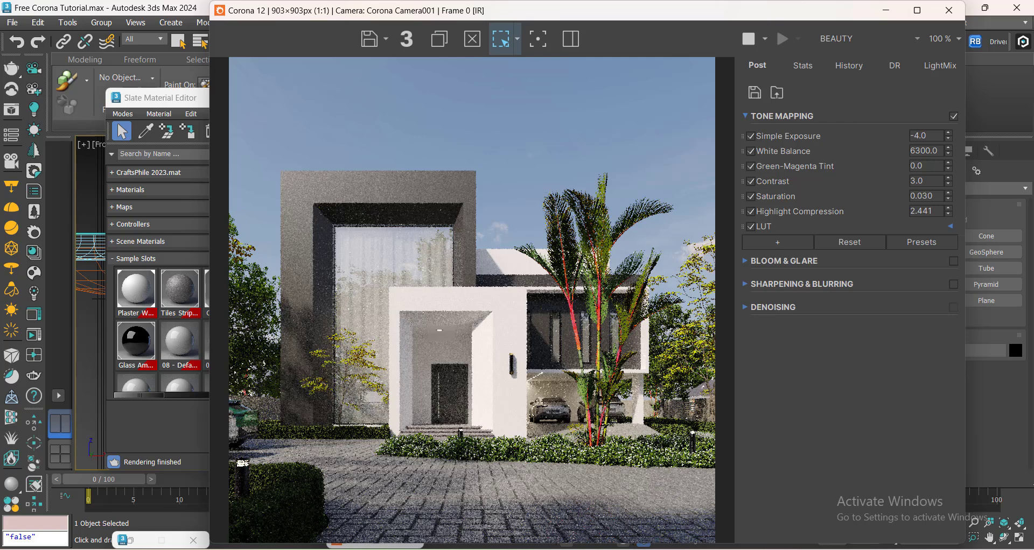
Open the reference image Approach clone.png to compare against the render, then close it.
{"action": "mouse_move", "coordinate": [666, 549]}
{"action": "left_click", "coordinate": [670, 522]}
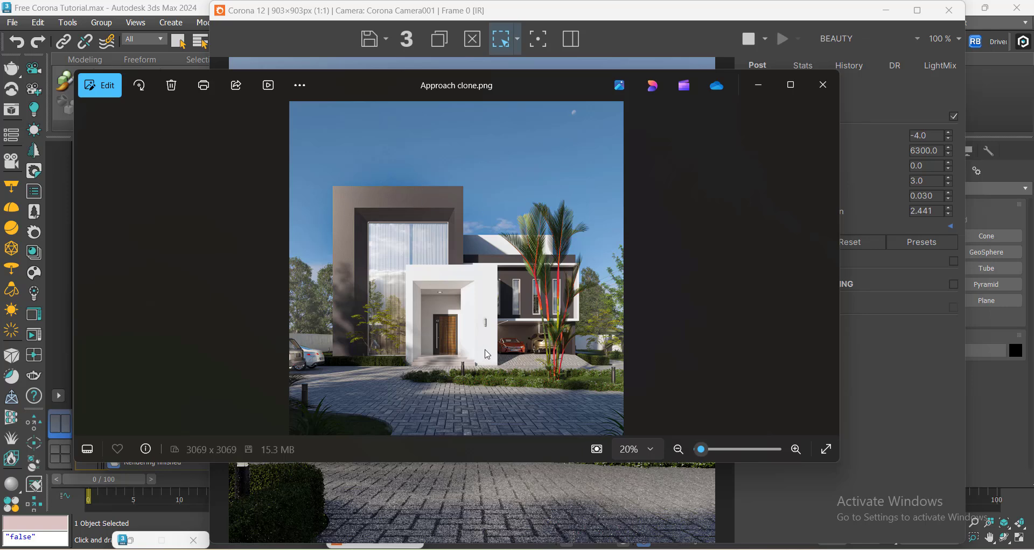
{"action": "left_click", "coordinate": [759, 87]}
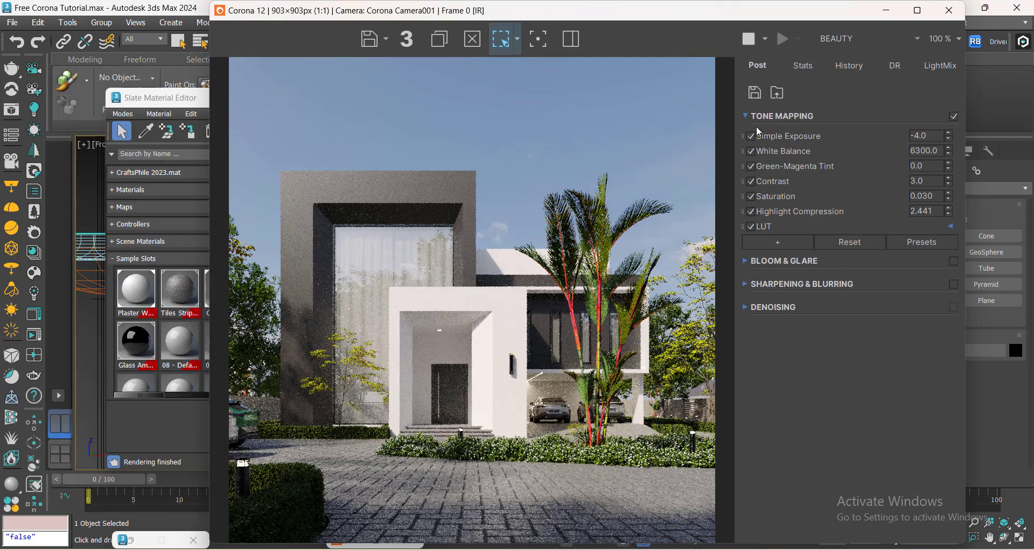
Move the frame buffer and material editor aside, switch a viewport to Top view and select the tree proxy in front of the entrance.
{"action": "left_click_drag", "start_coordinate": [288, 17], "coordinate": [504, 37]}
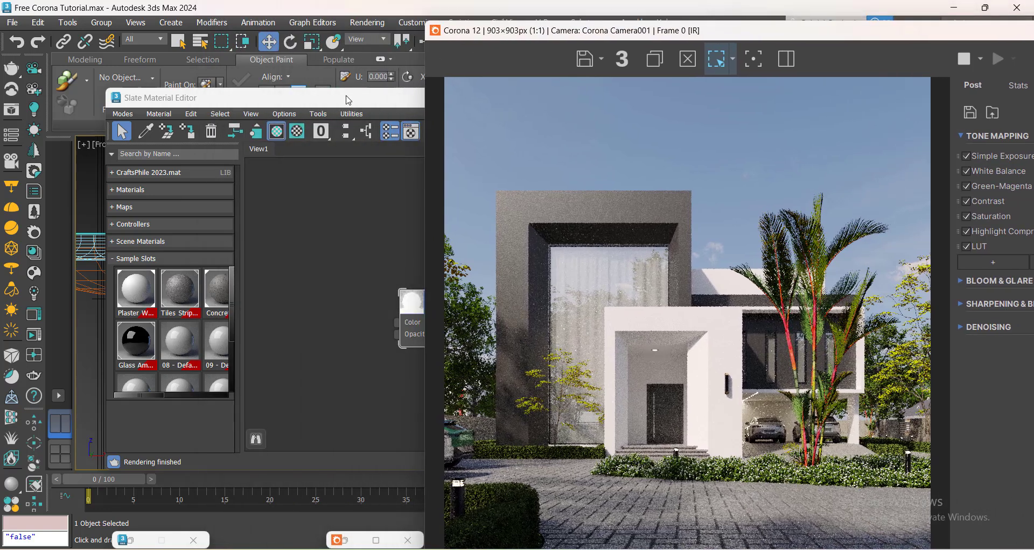
{"action": "left_click", "coordinate": [347, 101]}
{"action": "left_click", "coordinate": [759, 101]}
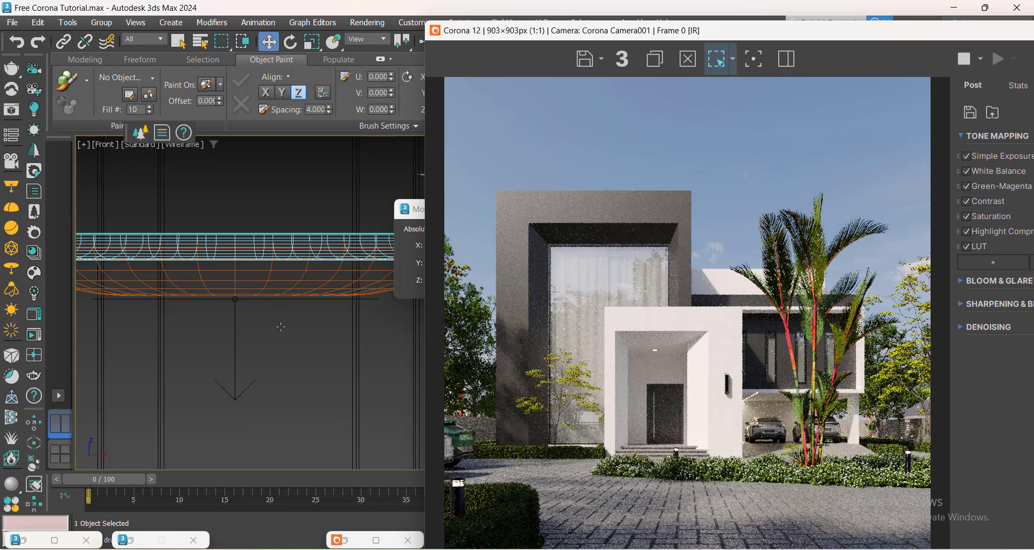
{"action": "key", "text": "t"}
{"action": "scroll", "coordinate": [247, 347], "scroll_direction": "down", "scroll_amount": 10}
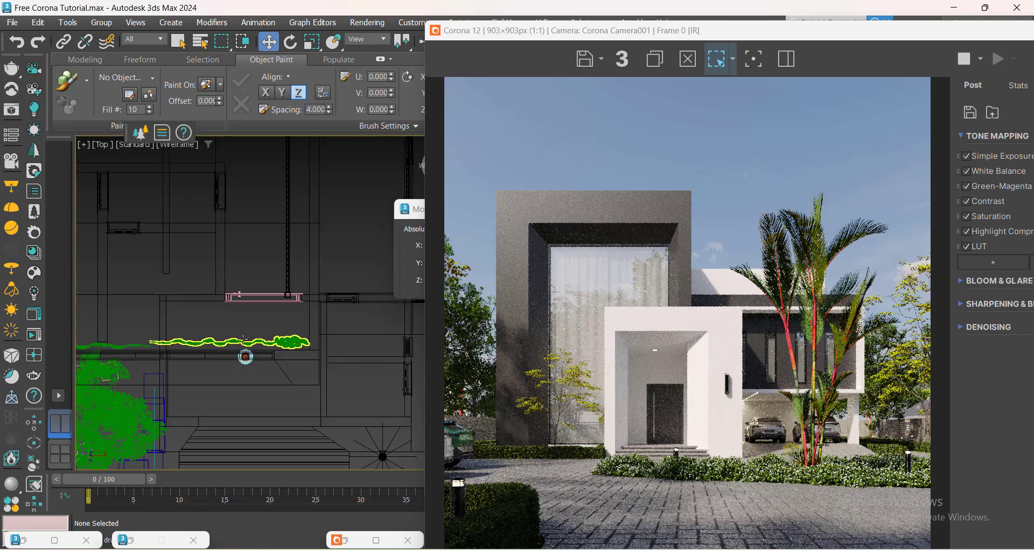
{"action": "middle_click_drag", "start_coordinate": [221, 433], "coordinate": [267, 157]}
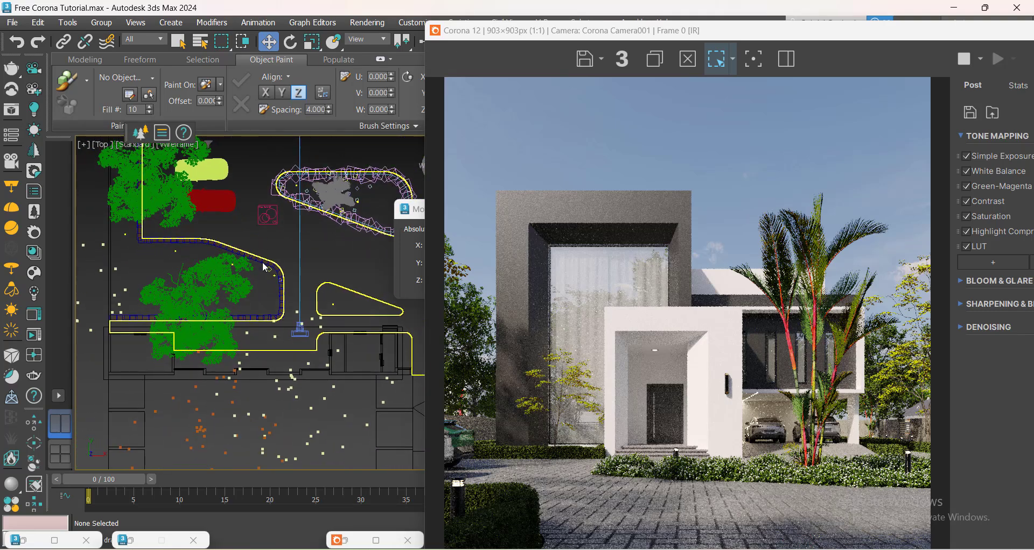
{"action": "scroll", "coordinate": [280, 434], "scroll_direction": "down", "scroll_amount": 3}
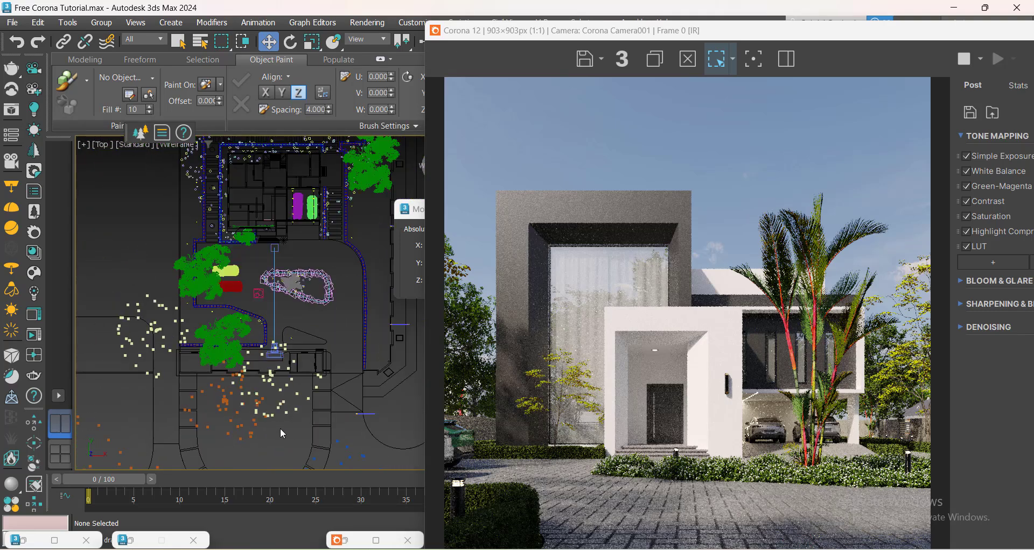
{"action": "scroll", "coordinate": [280, 428], "scroll_direction": "up", "scroll_amount": 2}
{"action": "left_click", "coordinate": [213, 399]}
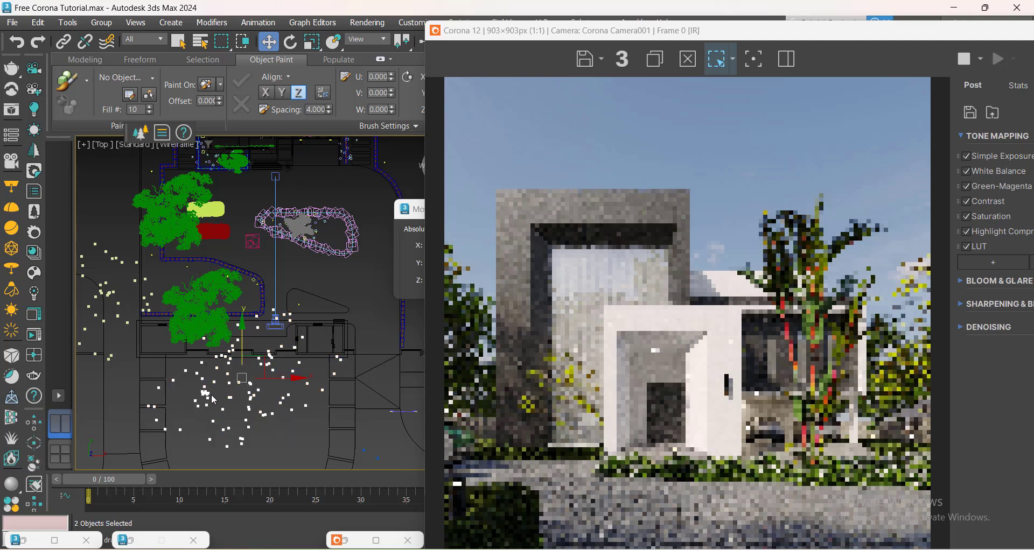
{"action": "left_click", "coordinate": [268, 432]}
{"action": "left_click", "coordinate": [286, 399]}
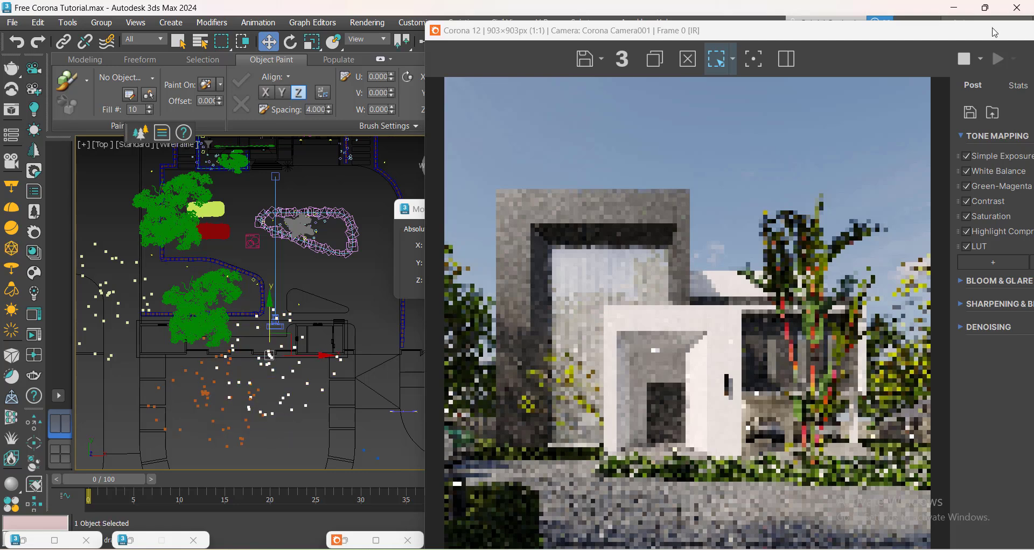
{"action": "left_click_drag", "start_coordinate": [966, 36], "coordinate": [795, 32]}
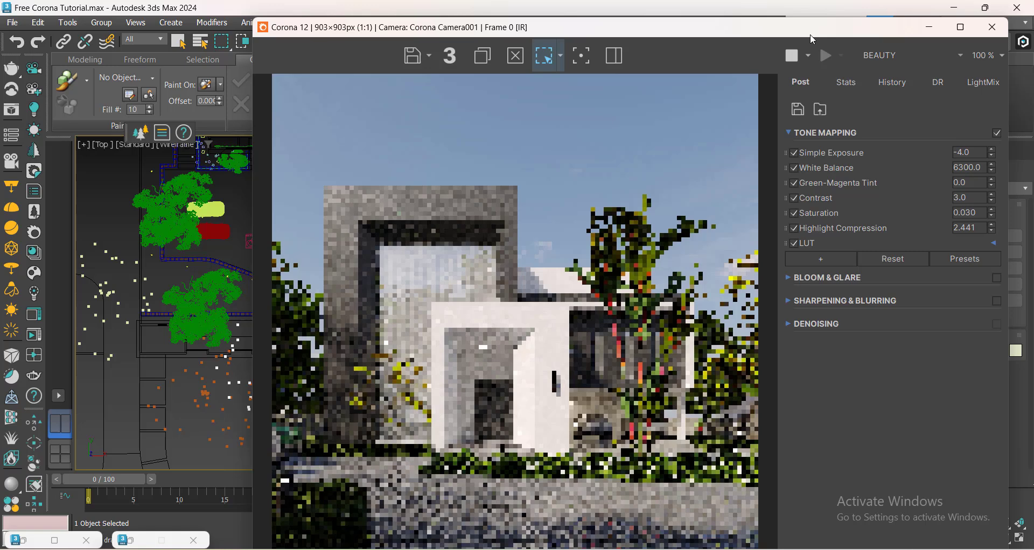
{"action": "left_click", "coordinate": [930, 27]}
{"action": "left_click", "coordinate": [904, 153]}
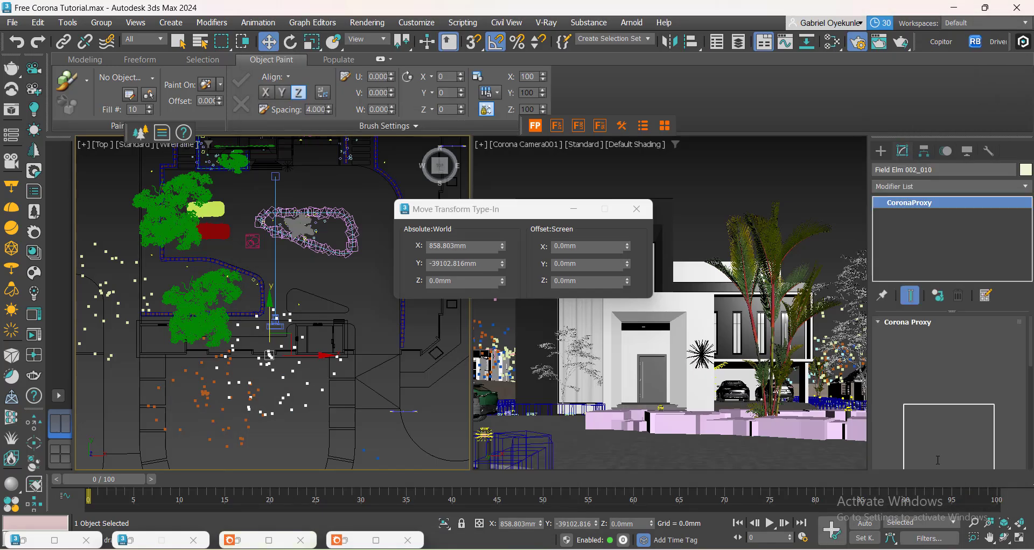
Switch the tree proxy's viewport display to wire bounding box, then full mesh, then back to point cloud.
{"action": "scroll", "coordinate": [883, 271], "scroll_direction": "down", "scroll_amount": 5}
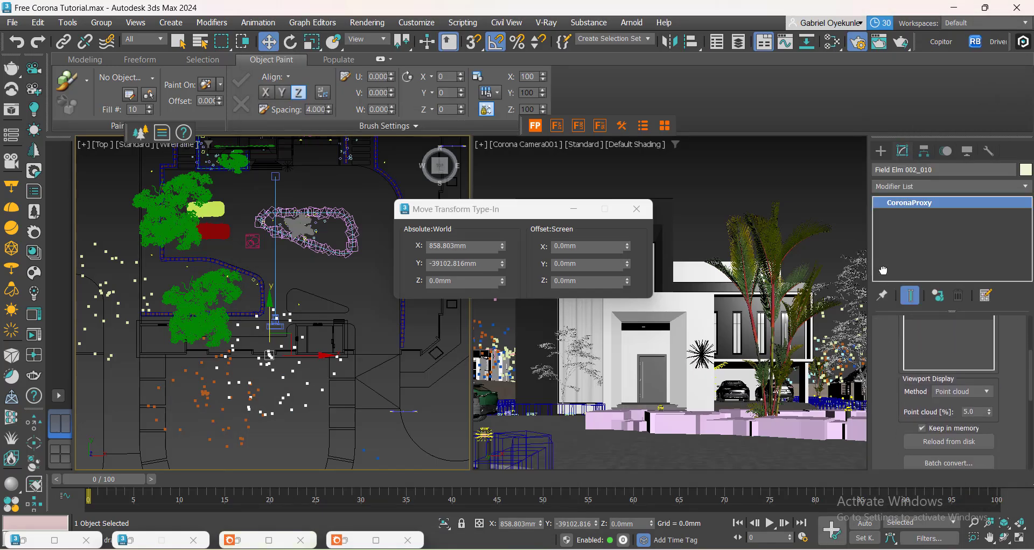
{"action": "left_click", "coordinate": [987, 392]}
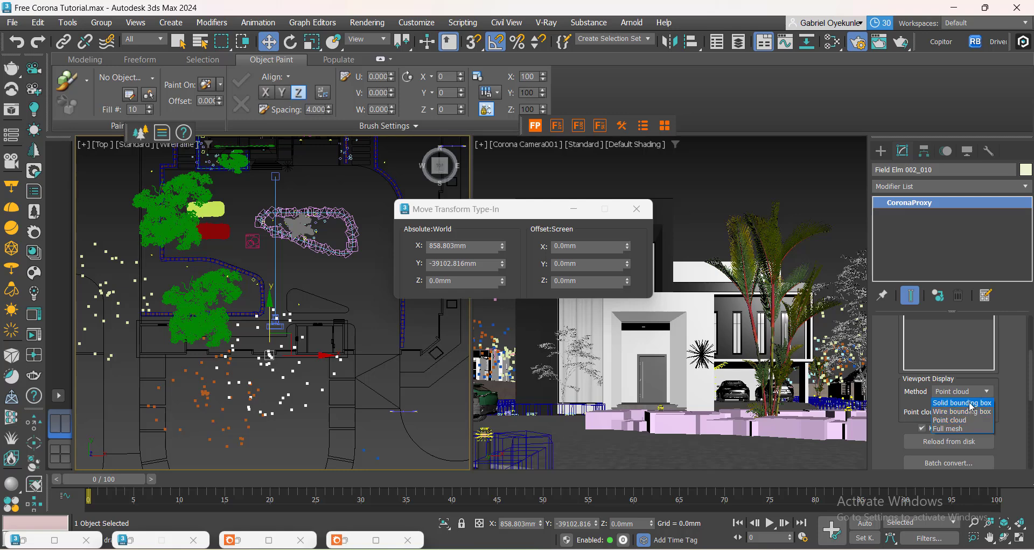
{"action": "left_click", "coordinate": [973, 412]}
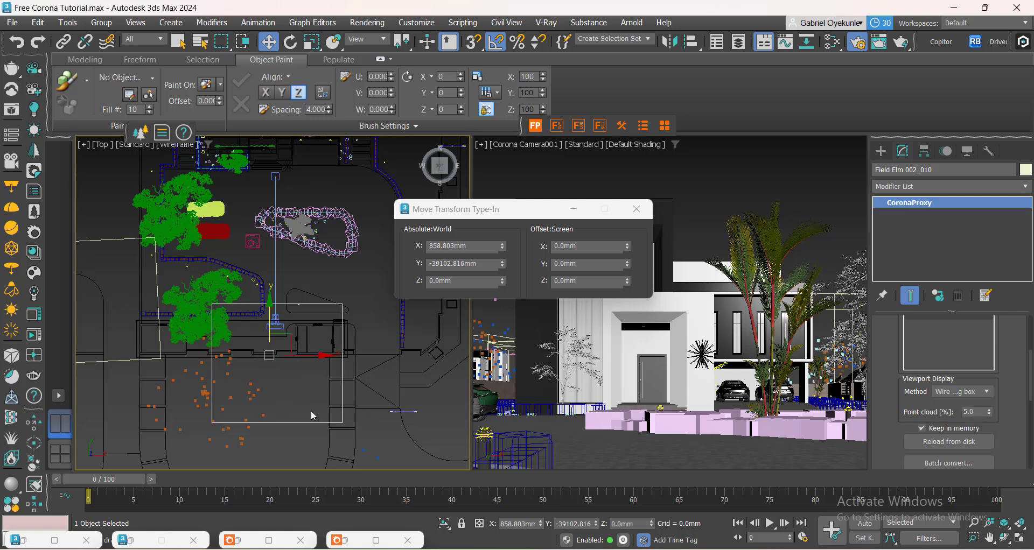
{"action": "left_click", "coordinate": [975, 393]}
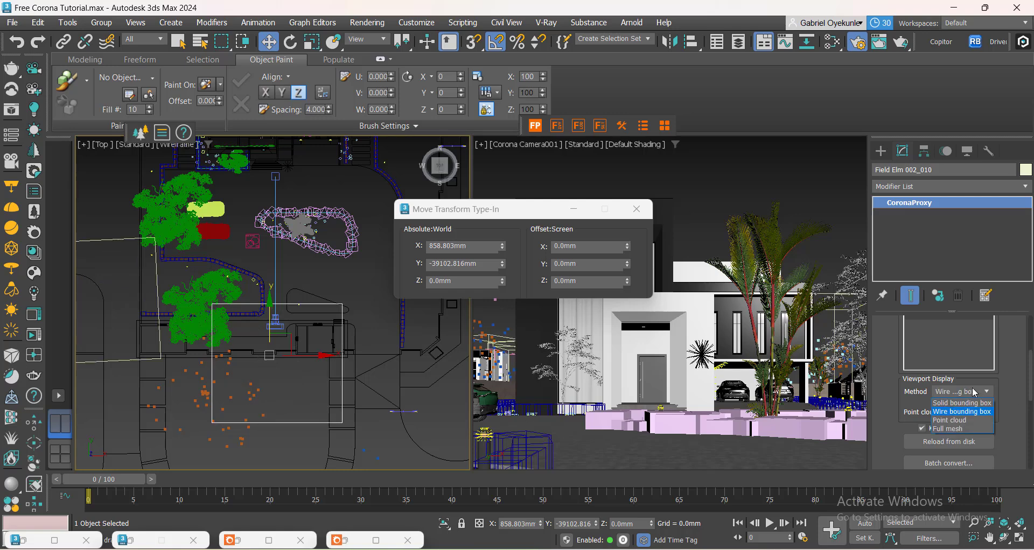
{"action": "left_click", "coordinate": [965, 420]}
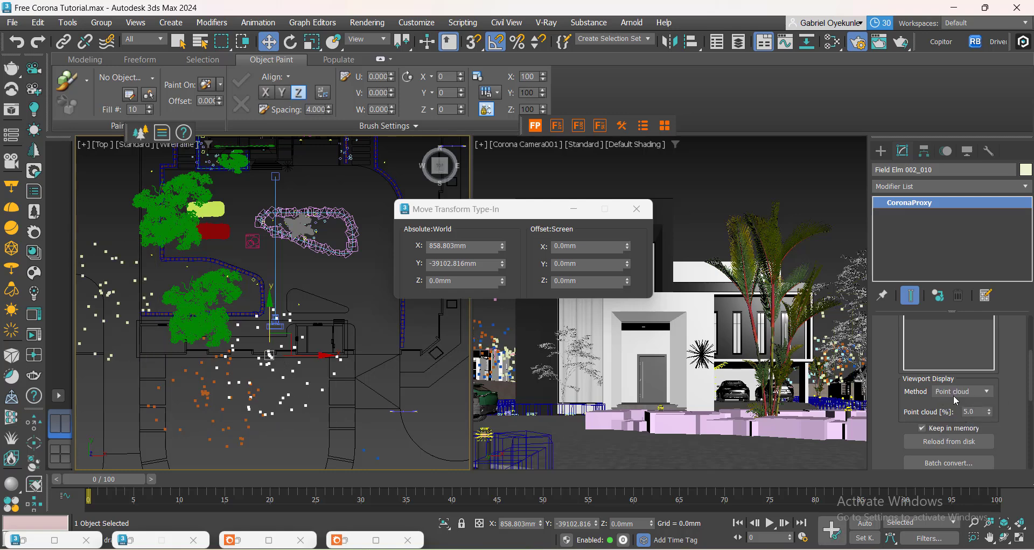
{"action": "left_click", "coordinate": [970, 392]}
{"action": "left_click", "coordinate": [948, 429]}
{"action": "left_click", "coordinate": [976, 392]}
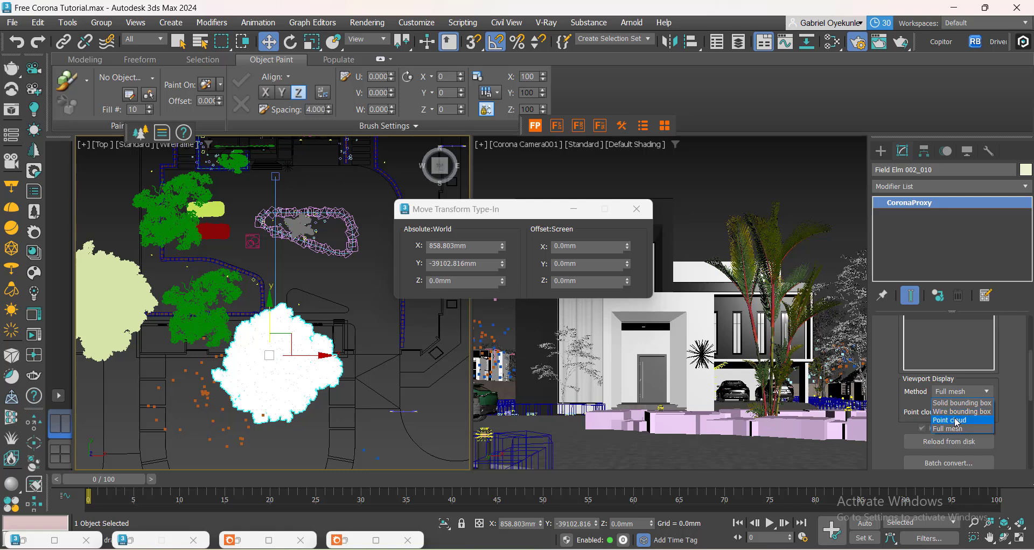
{"action": "left_click", "coordinate": [953, 421]}
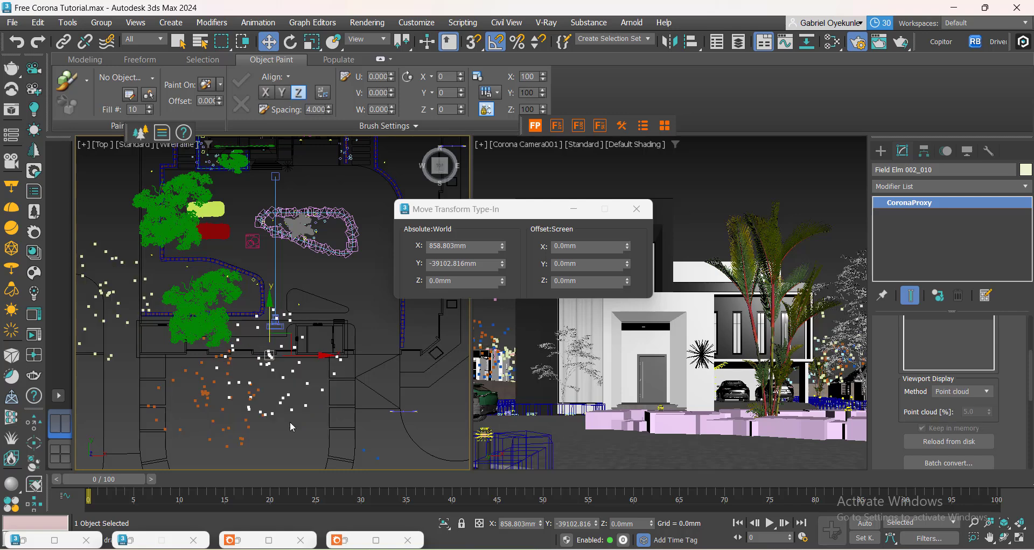
Select another Field Elm tree proxy near the entrance and briefly check the interactive render.
{"action": "left_click", "coordinate": [206, 398]}
{"action": "middle_click_drag", "start_coordinate": [203, 421], "coordinate": [242, 428]}
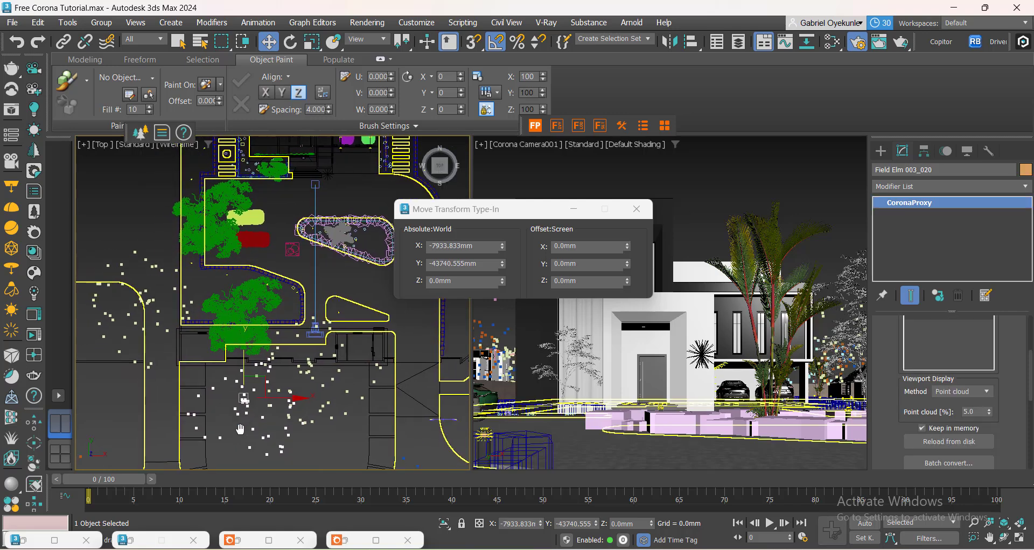
{"action": "scroll", "coordinate": [241, 428], "scroll_direction": "up", "scroll_amount": 5}
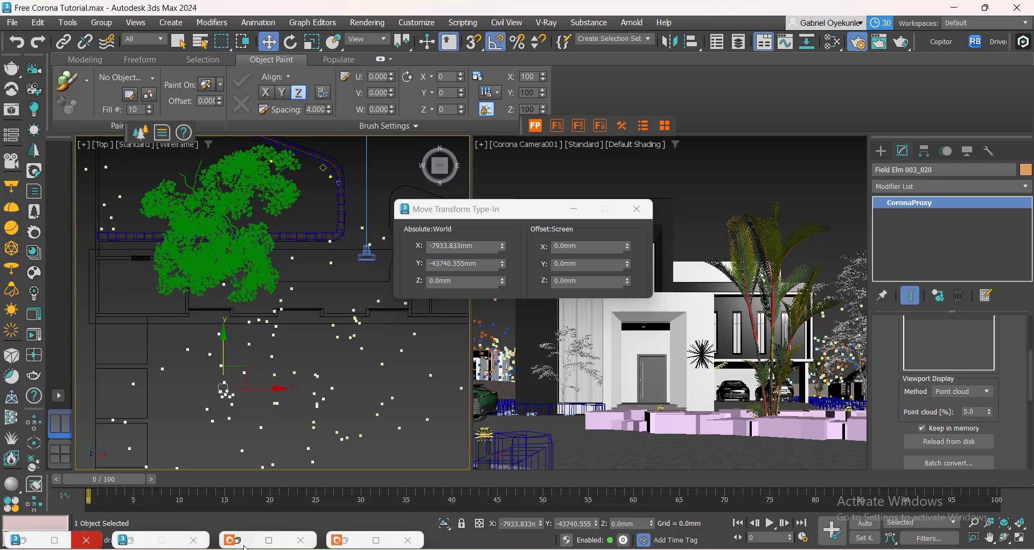
{"action": "scroll", "coordinate": [254, 350], "scroll_direction": "down", "scroll_amount": 5}
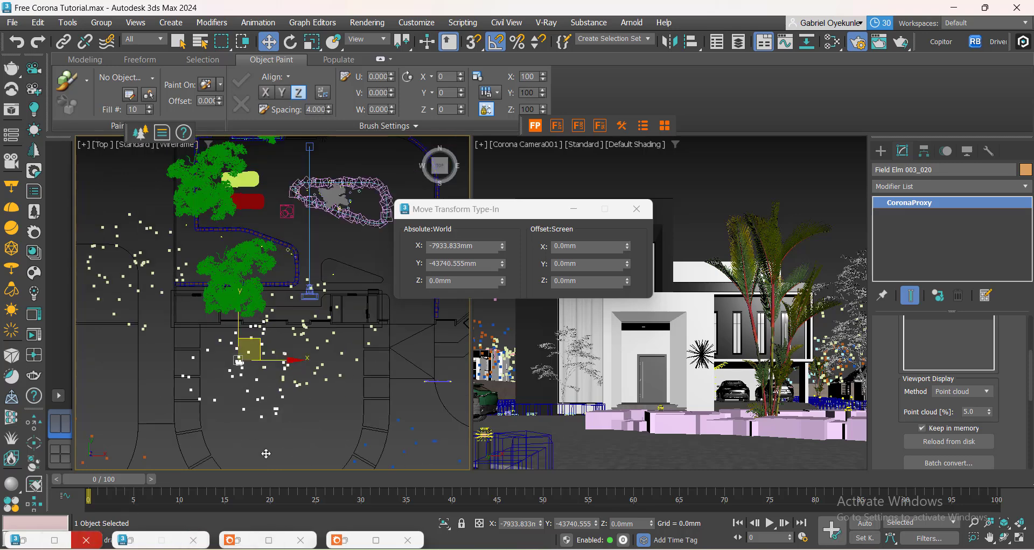
{"action": "double_click", "coordinate": [347, 544]}
{"action": "double_click", "coordinate": [255, 545]}
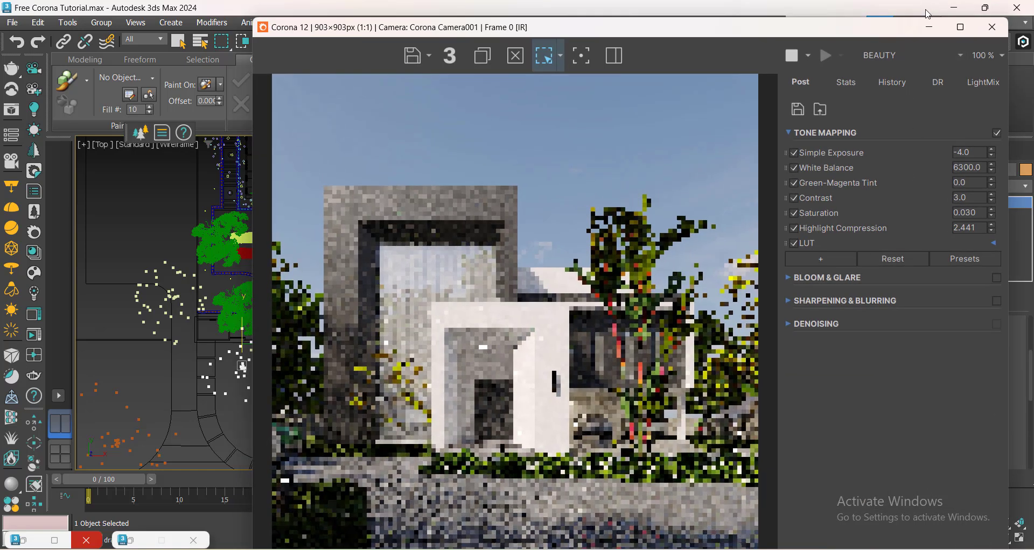
{"action": "left_click", "coordinate": [929, 27]}
Select the forest tree west of the entrance and close the Corona error messages and Move Transform Type-In dialogs.
{"action": "middle_click_drag", "start_coordinate": [250, 295], "coordinate": [194, 351]}
{"action": "scroll", "coordinate": [200, 276], "scroll_direction": "up", "scroll_amount": 3}
{"action": "scroll", "coordinate": [266, 222], "scroll_direction": "up", "scroll_amount": 2}
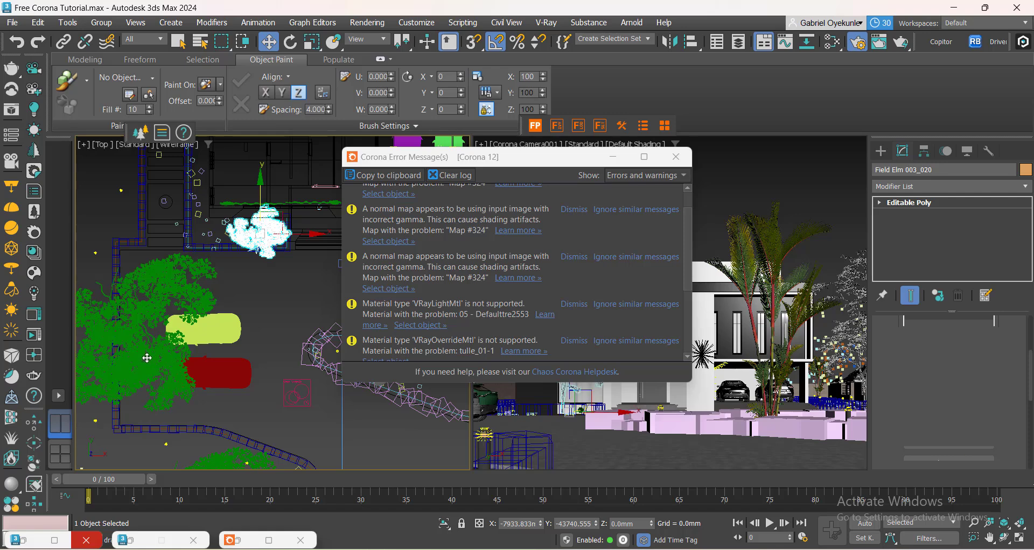
{"action": "scroll", "coordinate": [153, 366], "scroll_direction": "down", "scroll_amount": 2}
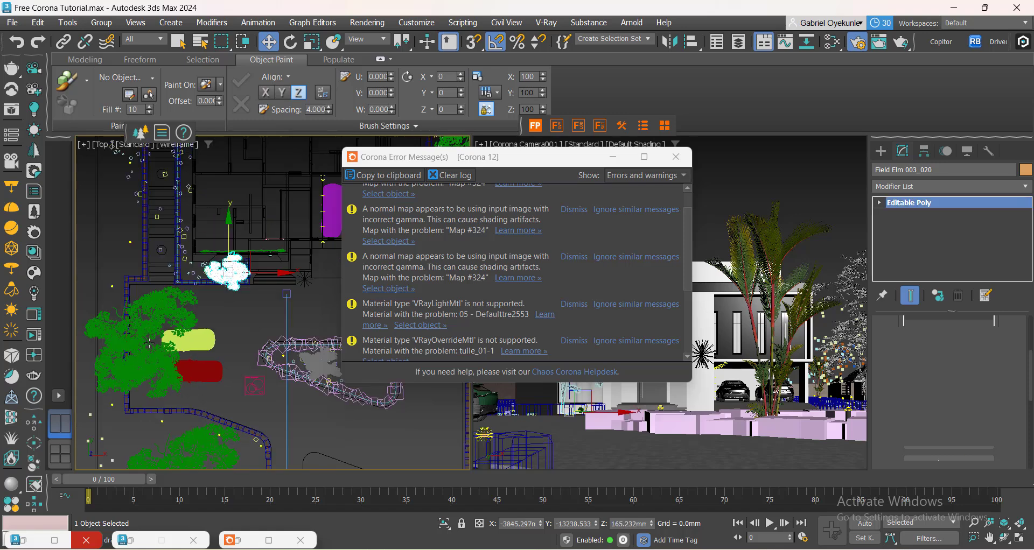
{"action": "left_click", "coordinate": [153, 366]}
{"action": "scroll", "coordinate": [377, 404], "scroll_direction": "down", "scroll_amount": 2}
{"action": "left_click", "coordinate": [614, 159]}
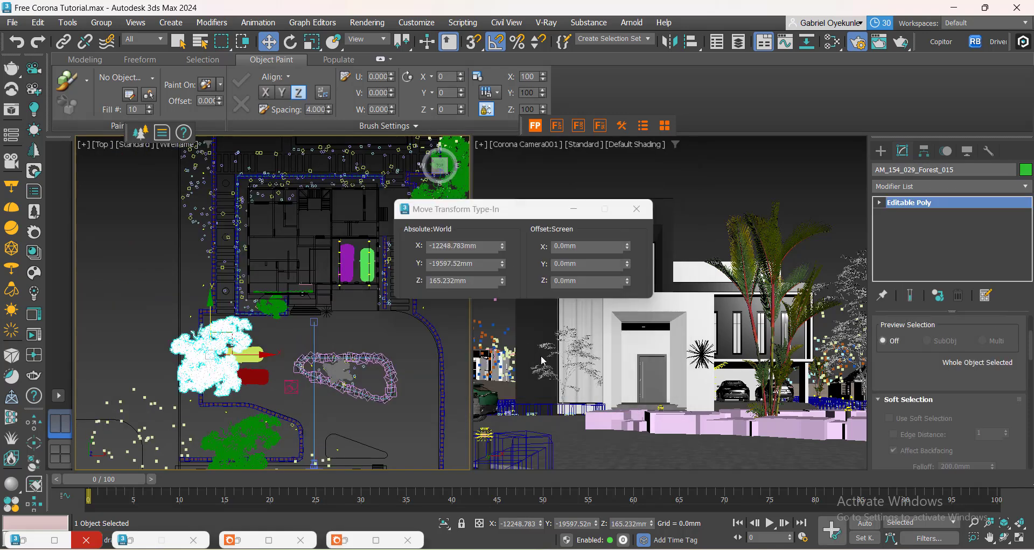
{"action": "left_click", "coordinate": [636, 208]}
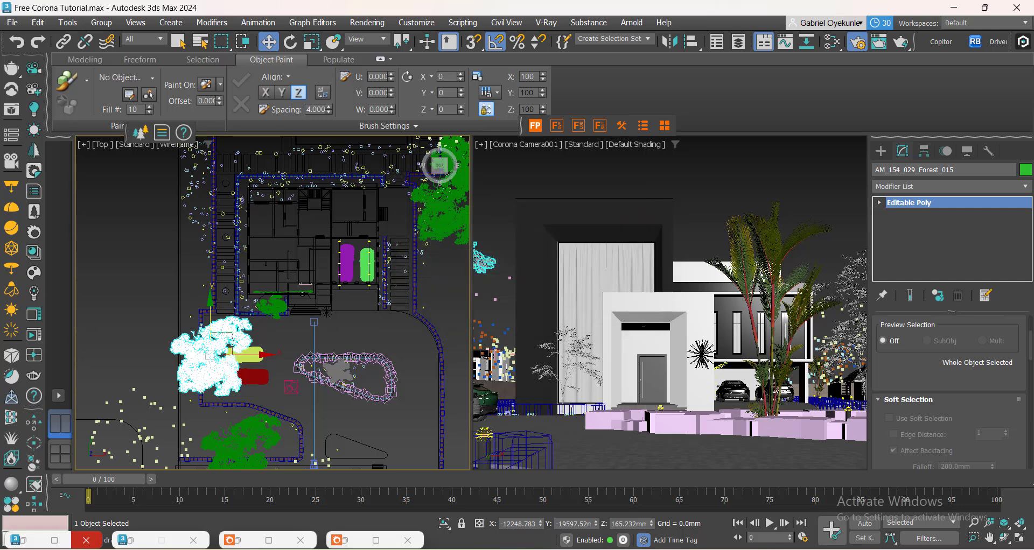
Examine the trees around the entrance in Top view and compare with the interactive render.
{"action": "scroll", "coordinate": [319, 376], "scroll_direction": "down", "scroll_amount": 2}
{"action": "middle_click_drag", "start_coordinate": [327, 373], "coordinate": [345, 313]}
{"action": "scroll", "coordinate": [269, 362], "scroll_direction": "up", "scroll_amount": 4}
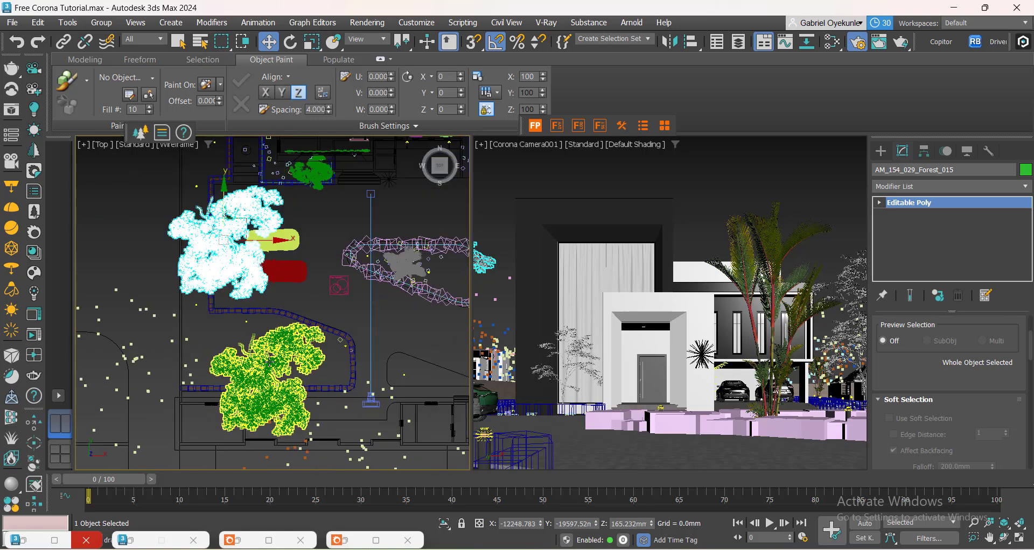
{"action": "scroll", "coordinate": [269, 362], "scroll_direction": "up", "scroll_amount": 2}
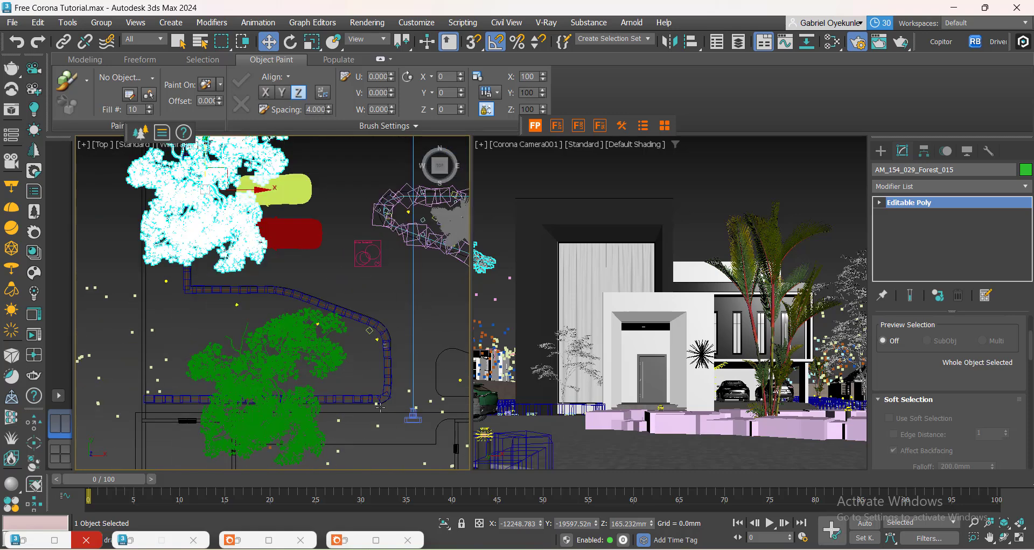
{"action": "middle_click_drag", "start_coordinate": [367, 416], "coordinate": [277, 355]}
{"action": "middle_click_drag", "start_coordinate": [275, 420], "coordinate": [268, 415]}
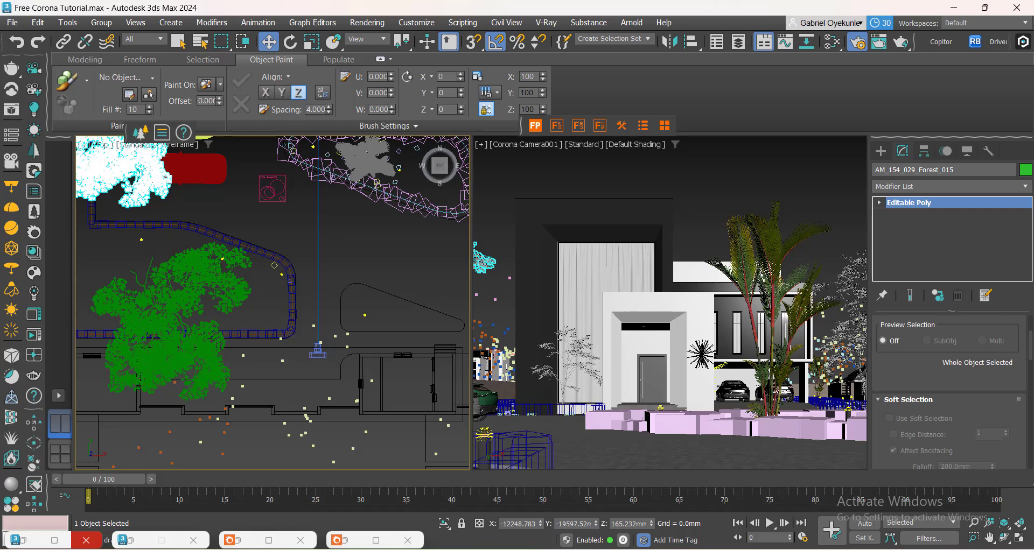
{"action": "left_click", "coordinate": [249, 543]}
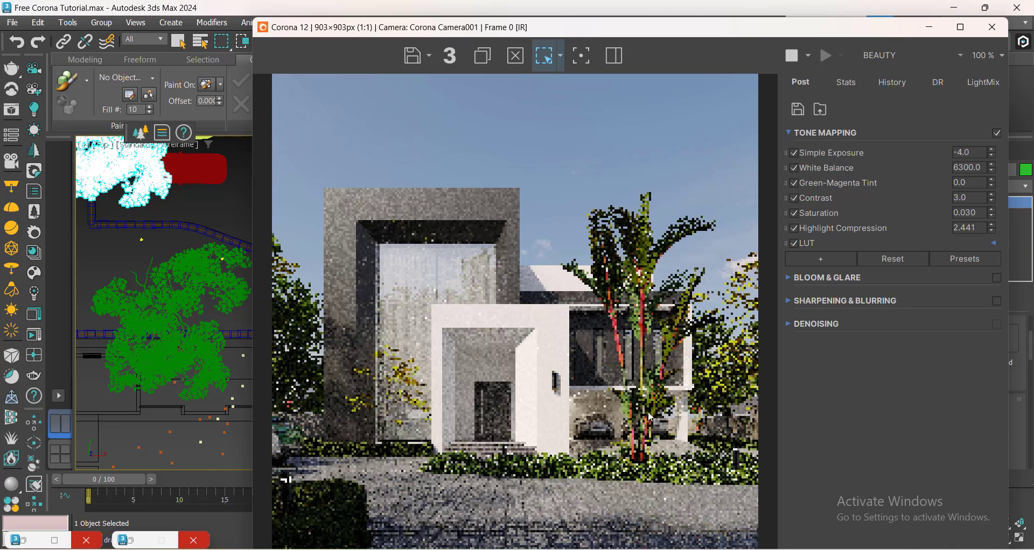
{"action": "left_click", "coordinate": [930, 27]}
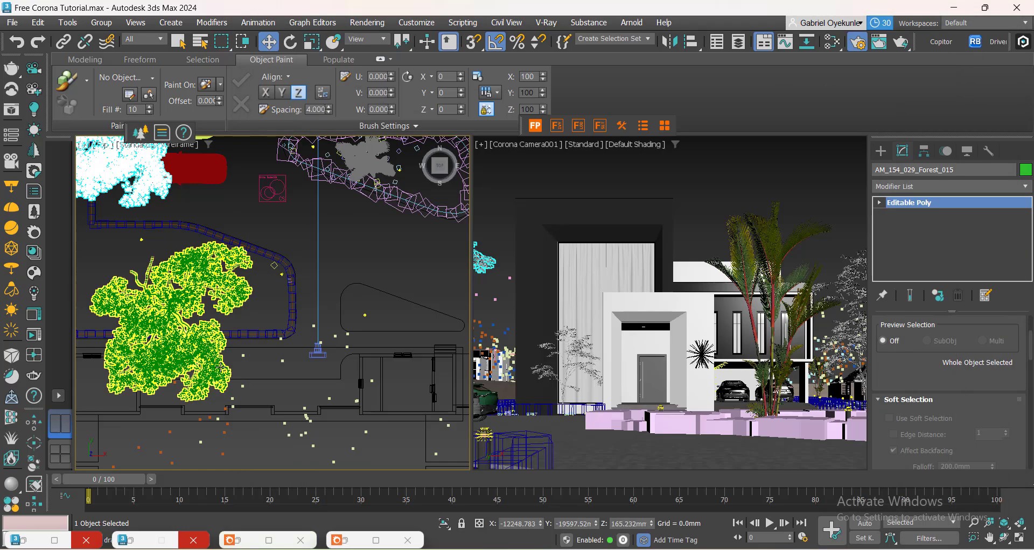
Move the forest tree proxy beside the entrance slightly upward in Top view and reopen the Slate Material Editor.
{"action": "scroll", "coordinate": [220, 367], "scroll_direction": "down", "scroll_amount": 2}
{"action": "left_click", "coordinate": [178, 319]}
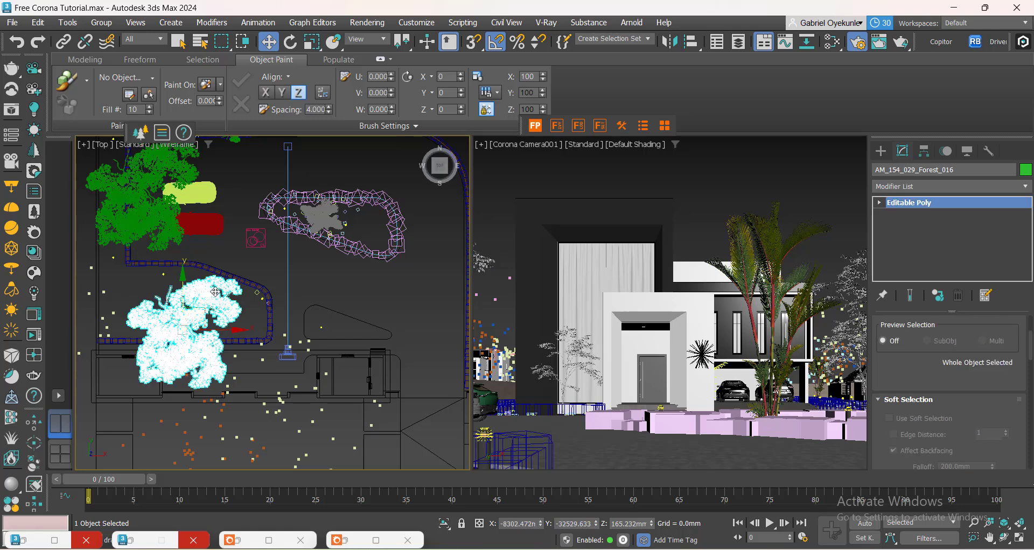
{"action": "left_click_drag", "start_coordinate": [214, 311], "coordinate": [213, 293]}
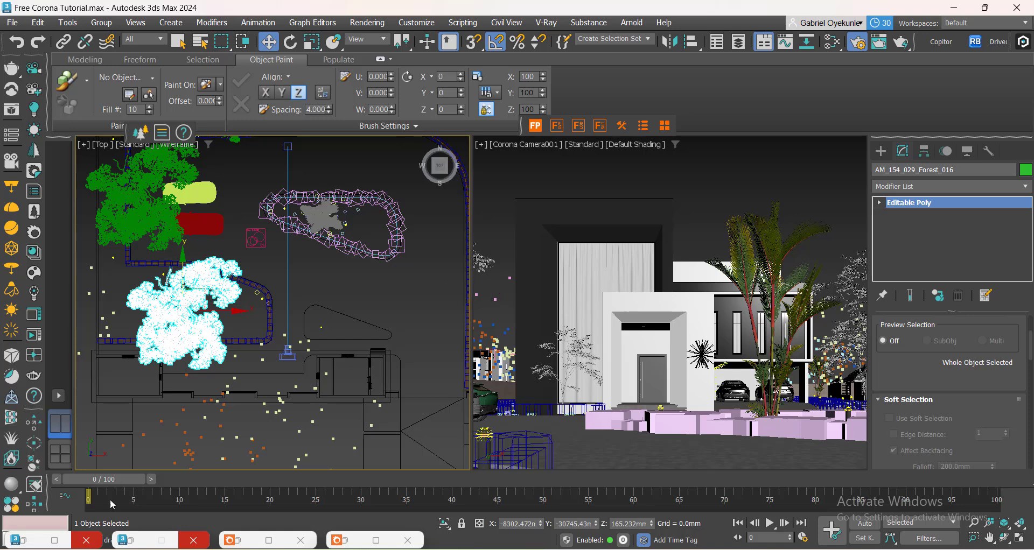
{"action": "left_click", "coordinate": [25, 542]}
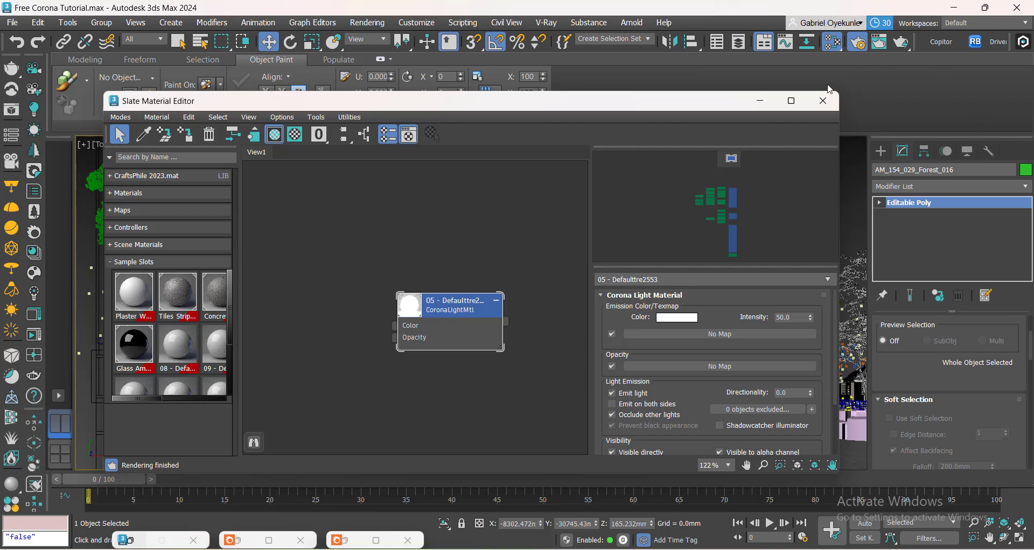
Compare the Approach clone.png reference image's entrance, door, steps and paving against the interactive render.
{"action": "left_click", "coordinate": [760, 101]}
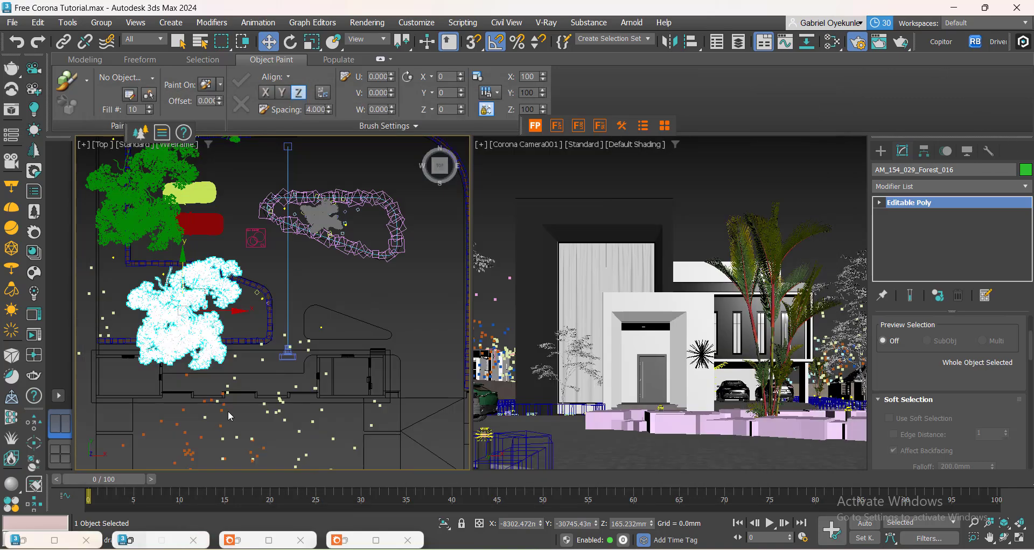
{"action": "left_click", "coordinate": [238, 541]}
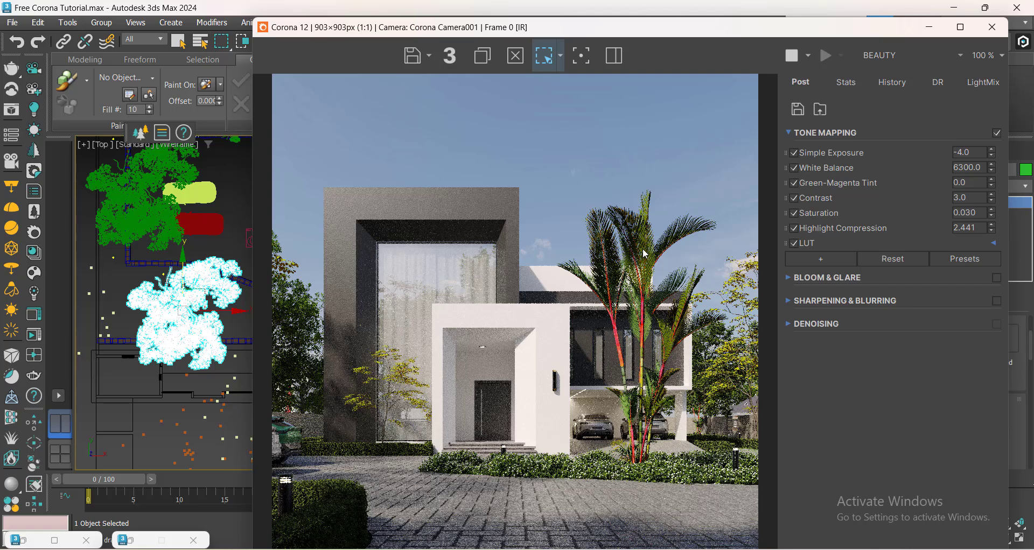
{"action": "left_click", "coordinate": [693, 515]}
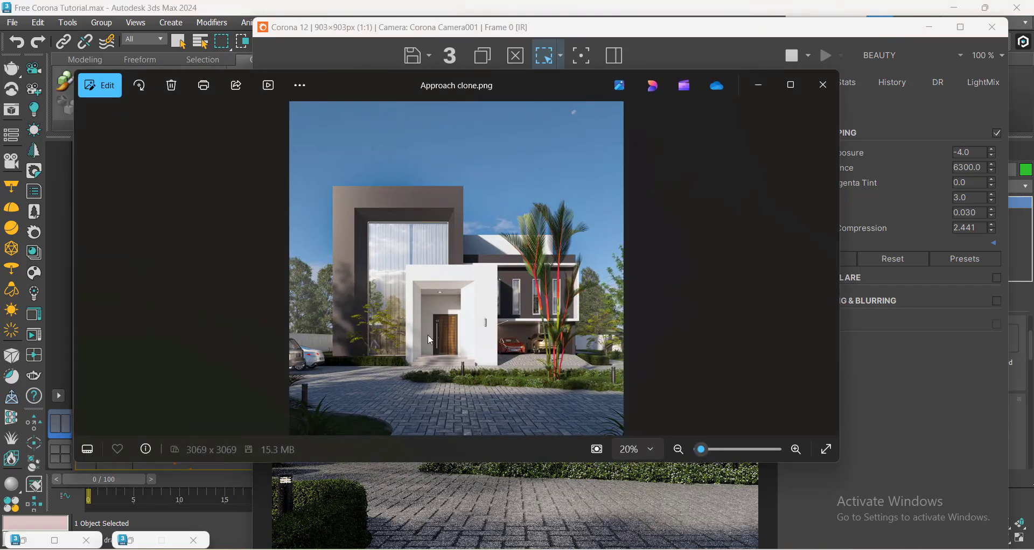
{"action": "scroll", "coordinate": [431, 341], "scroll_direction": "up", "scroll_amount": 5}
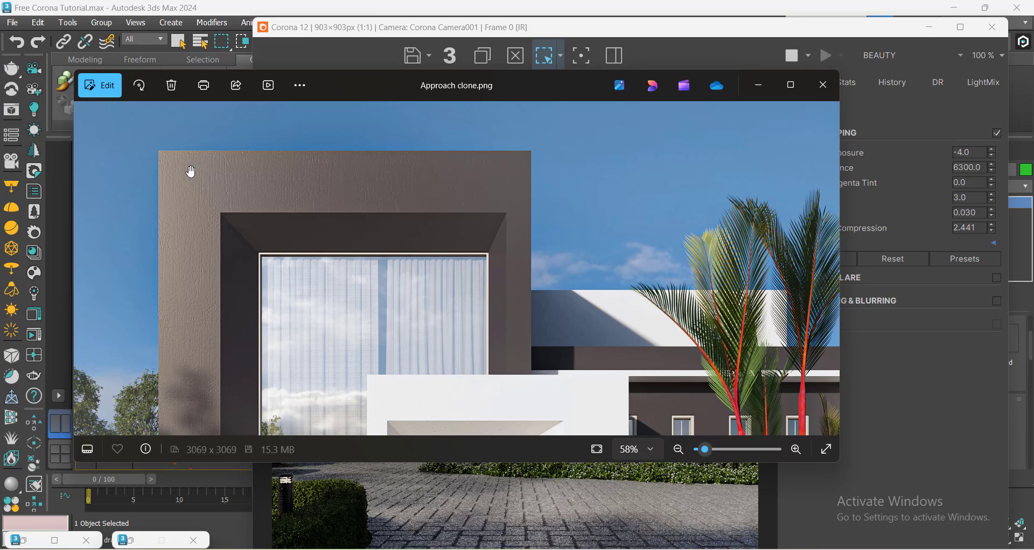
{"action": "scroll", "coordinate": [362, 261], "scroll_direction": "down", "scroll_amount": 4}
{"action": "scroll", "coordinate": [390, 389], "scroll_direction": "up", "scroll_amount": 5}
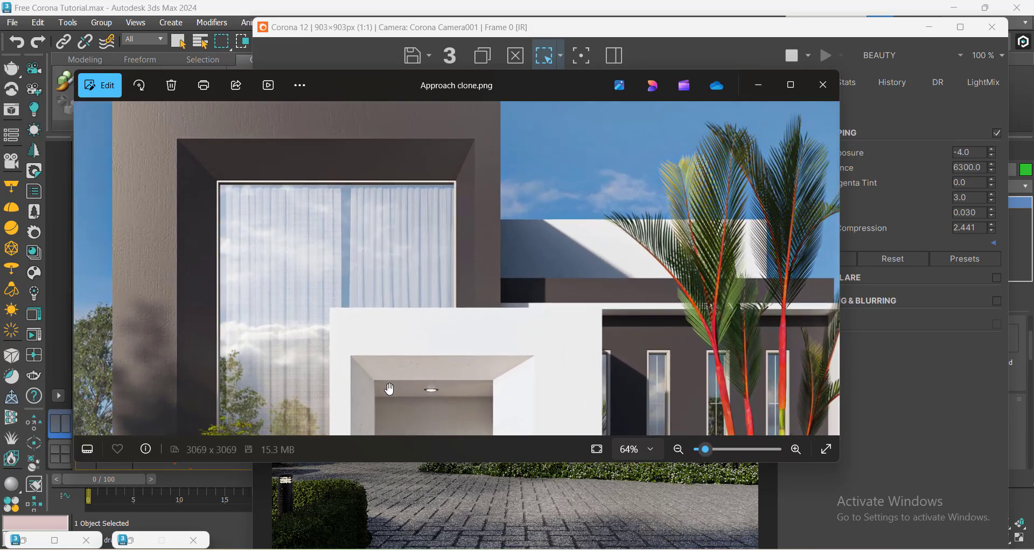
{"action": "scroll", "coordinate": [390, 388], "scroll_direction": "up", "scroll_amount": 3}
{"action": "left_click_drag", "start_coordinate": [377, 372], "coordinate": [410, 211]}
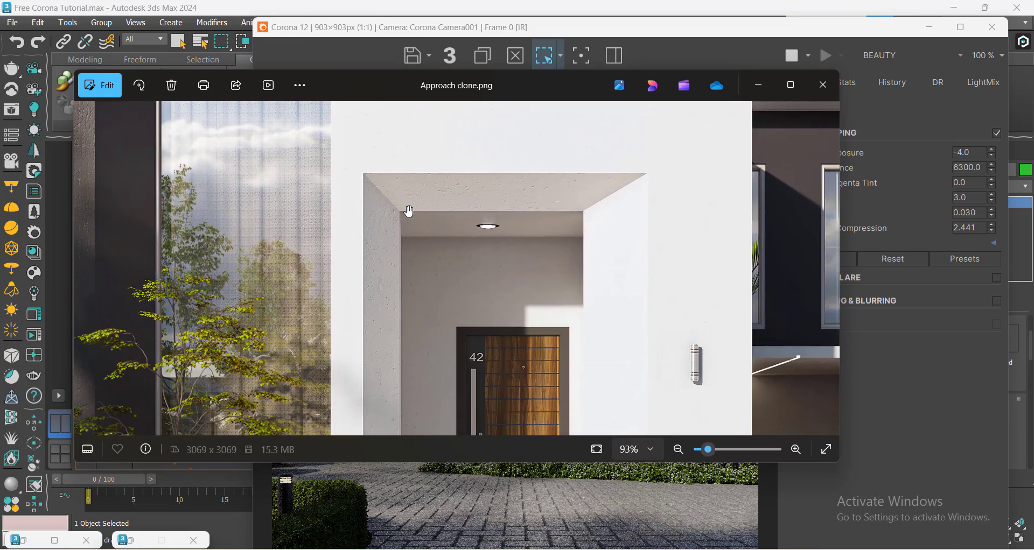
{"action": "left_click_drag", "start_coordinate": [344, 334], "coordinate": [401, 198]}
{"action": "left_click_drag", "start_coordinate": [423, 327], "coordinate": [417, 245]}
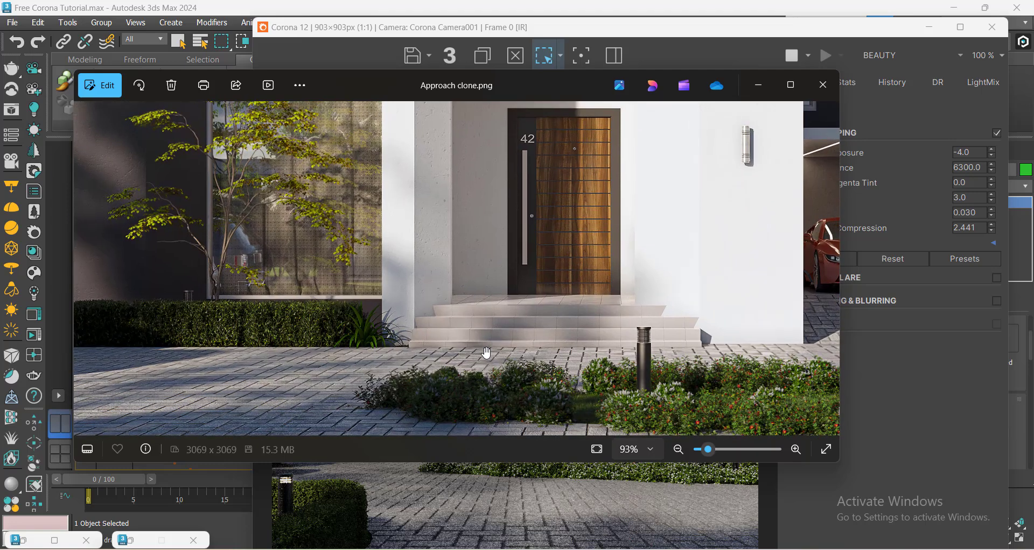
{"action": "left_click_drag", "start_coordinate": [286, 381], "coordinate": [367, 261]}
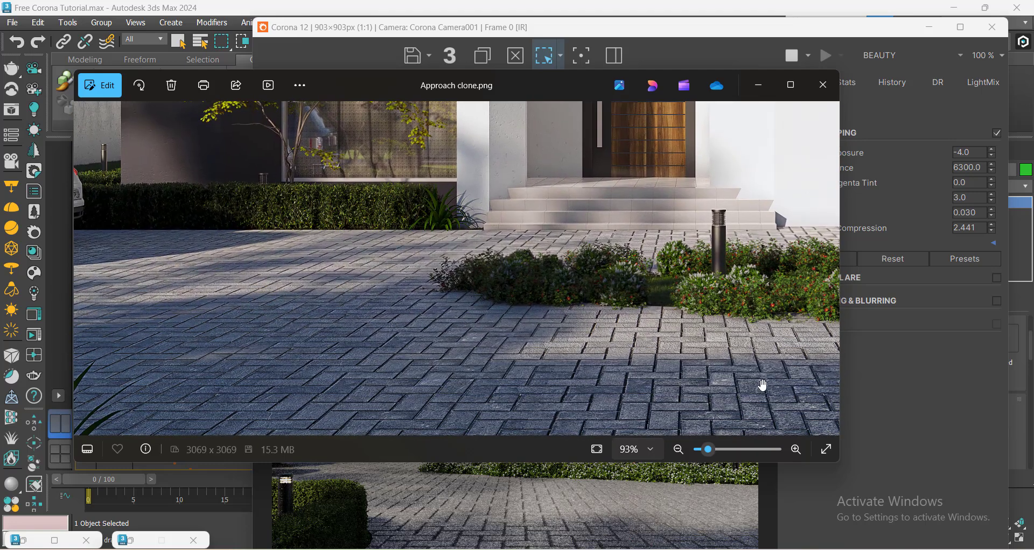
{"action": "left_click", "coordinate": [759, 87]}
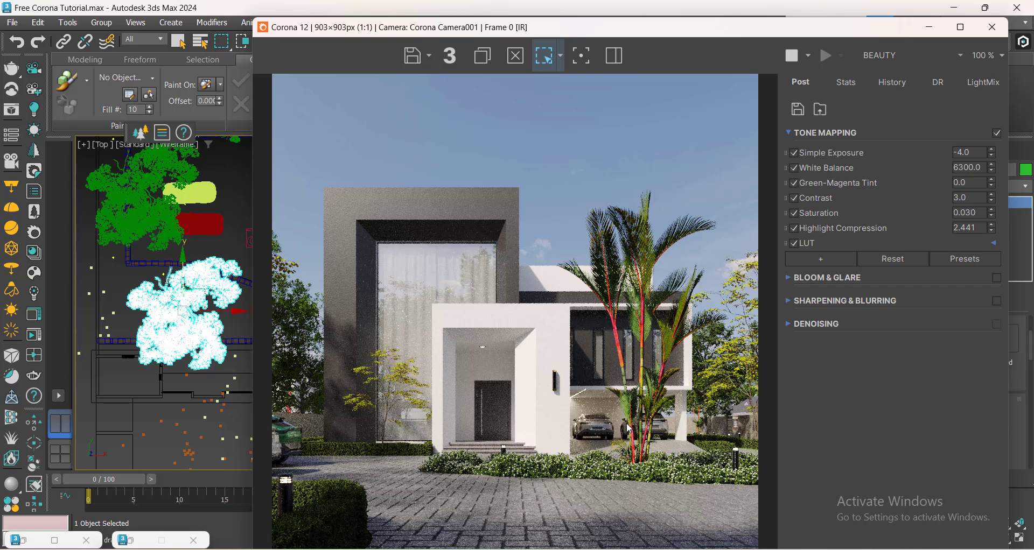
{"action": "left_click_drag", "start_coordinate": [384, 451], "coordinate": [392, 420]}
{"action": "left_click", "coordinate": [385, 426]}
{"action": "left_click", "coordinate": [992, 27]}
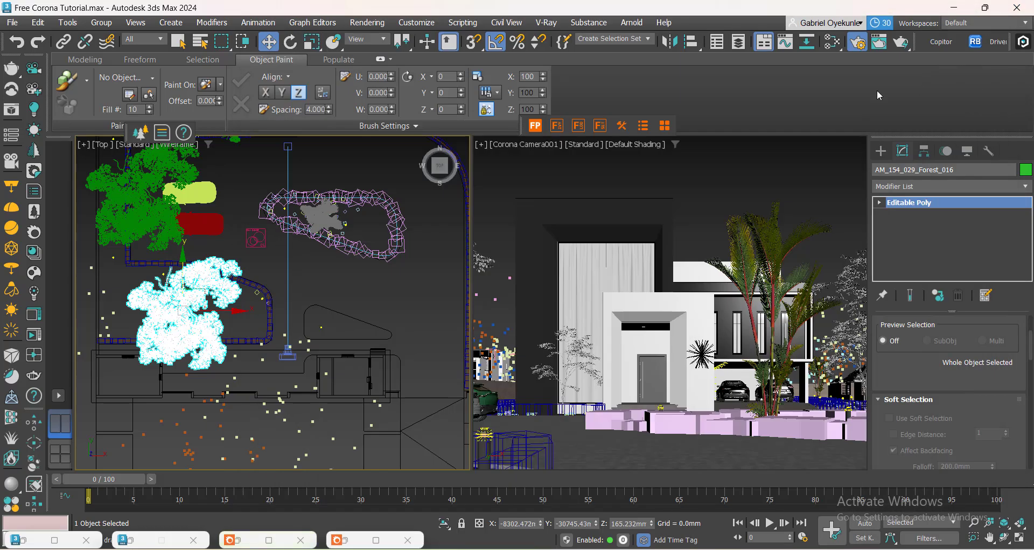
Add CESSENTIAL_Reflect and CESSENTIAL_Refract render elements in Render Setup.
{"action": "left_click", "coordinate": [856, 43]}
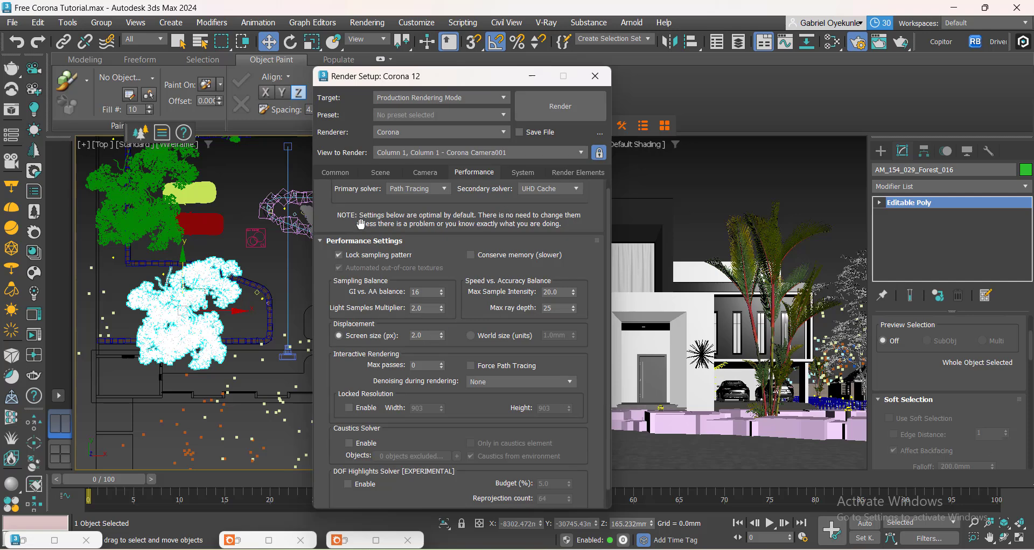
{"action": "left_click", "coordinate": [380, 172]}
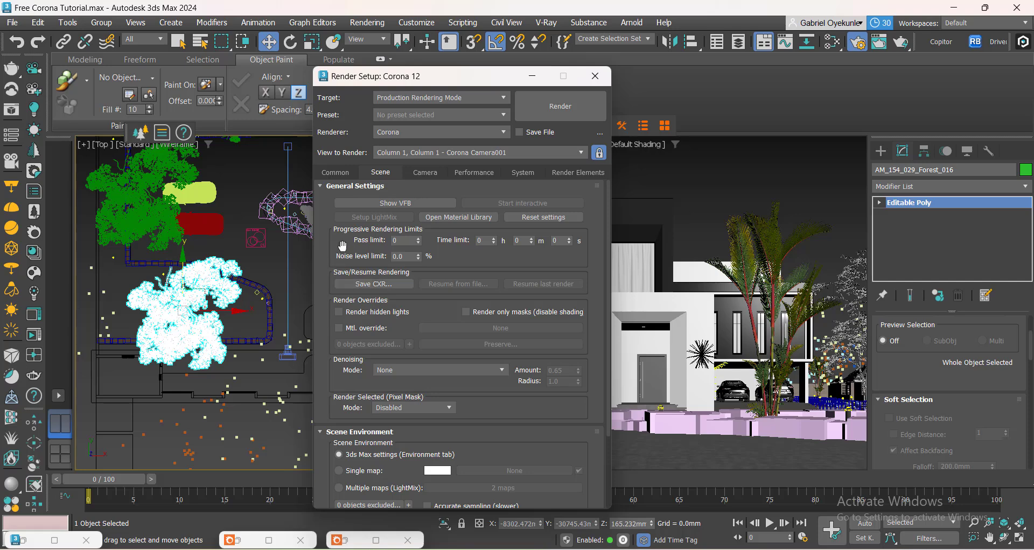
{"action": "left_click_drag", "start_coordinate": [345, 272], "coordinate": [346, 275]}
{"action": "left_click", "coordinate": [576, 173]}
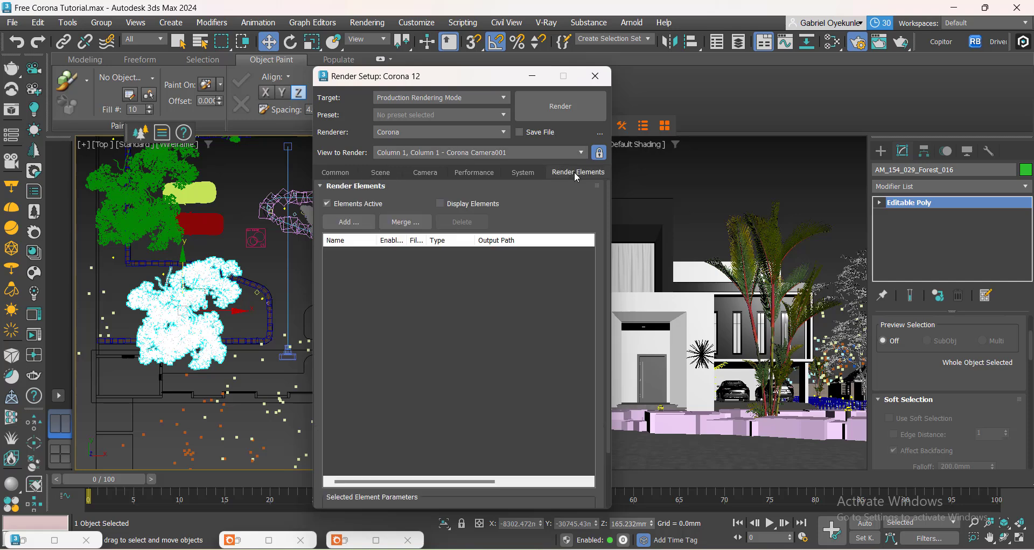
{"action": "left_click", "coordinate": [353, 223]}
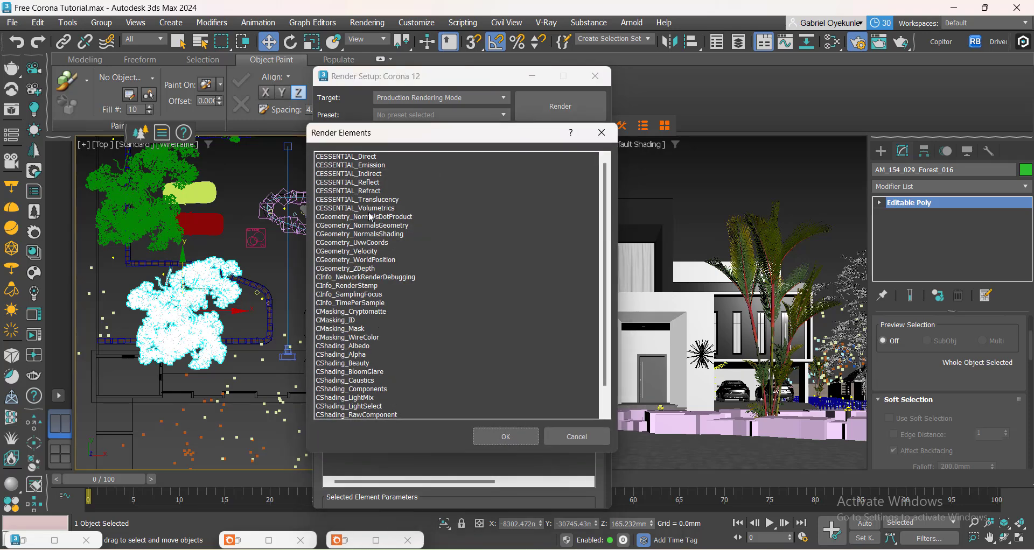
{"action": "left_click_drag", "start_coordinate": [384, 136], "coordinate": [582, 149]}
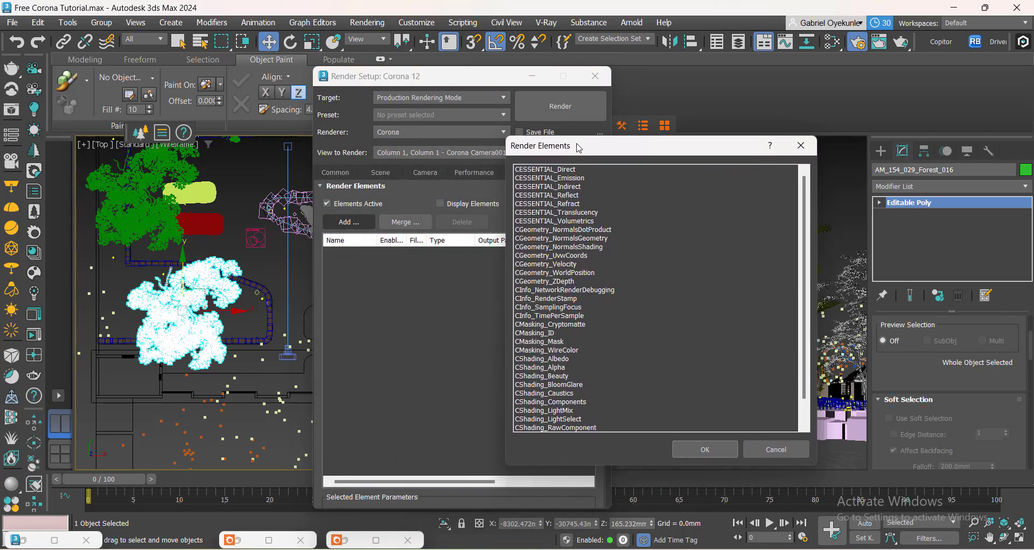
{"action": "scroll", "coordinate": [591, 327], "scroll_direction": "down", "scroll_amount": 1}
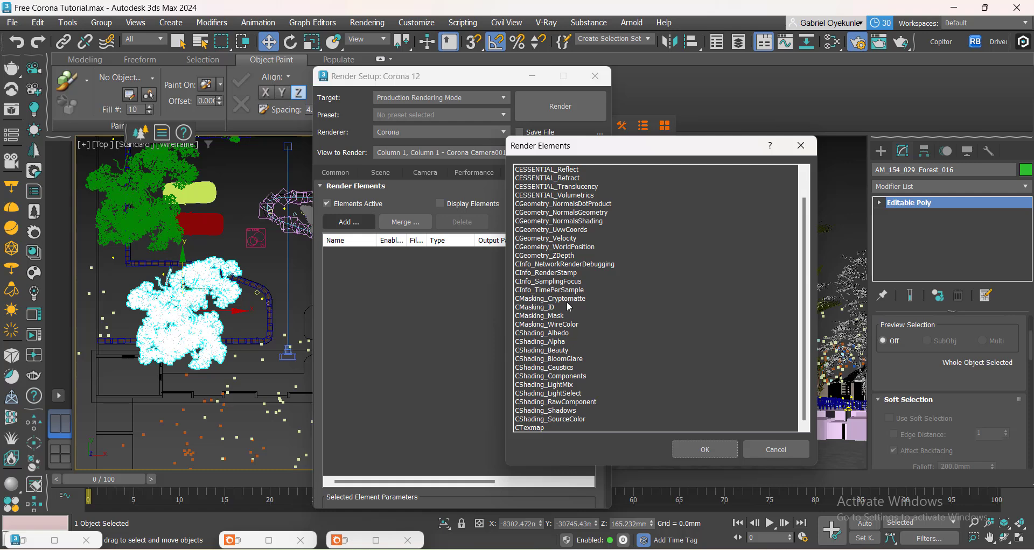
{"action": "scroll", "coordinate": [587, 265], "scroll_direction": "up", "scroll_amount": 1}
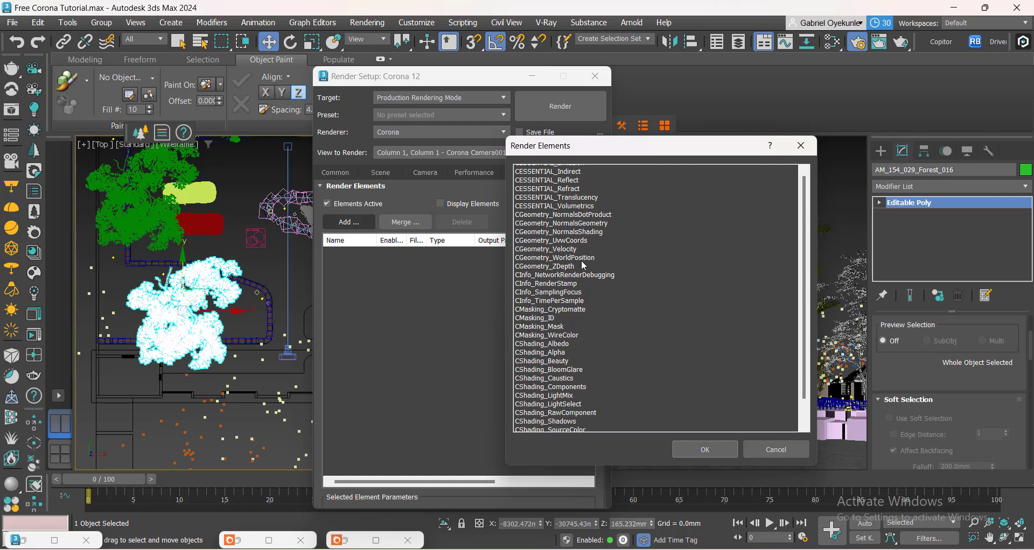
{"action": "left_click", "coordinate": [567, 195]}
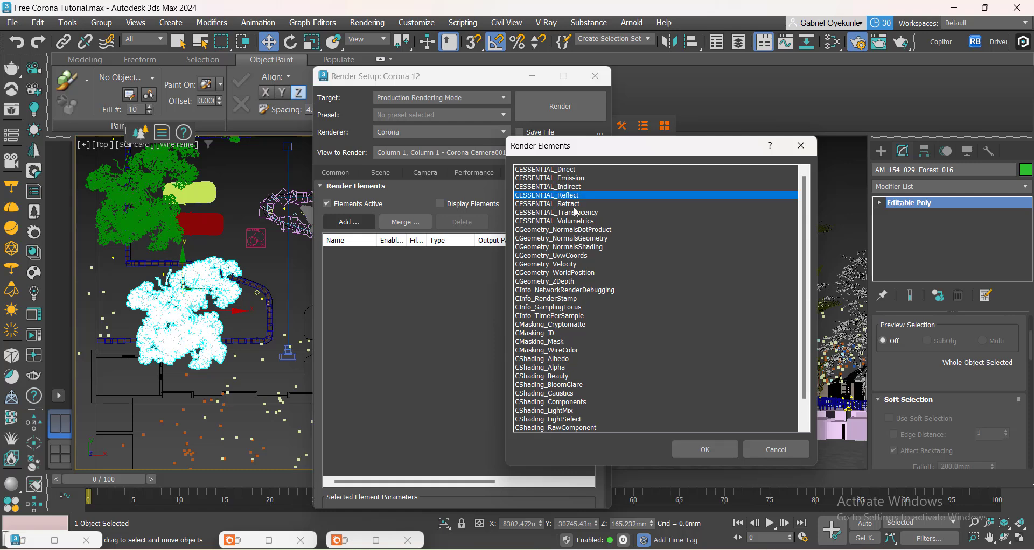
{"action": "left_click", "coordinate": [571, 204], "text": "ctrl"}
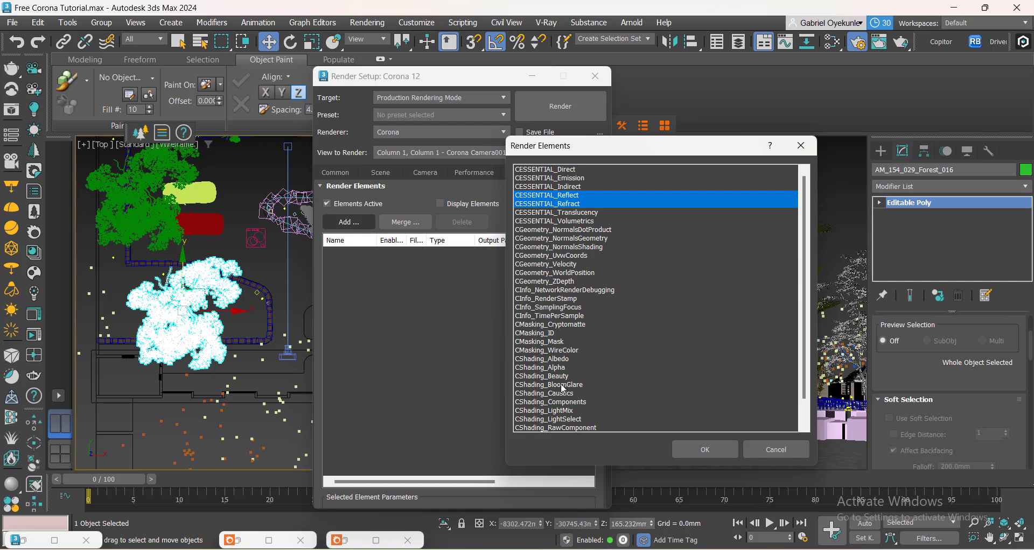
{"action": "scroll", "coordinate": [560, 414], "scroll_direction": "down", "scroll_amount": 1}
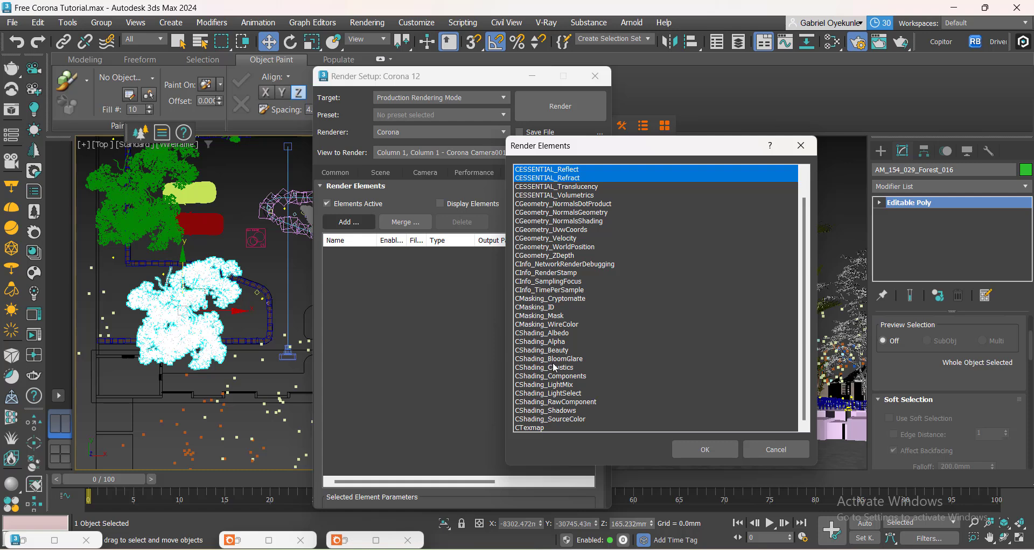
{"action": "left_click", "coordinate": [682, 448]}
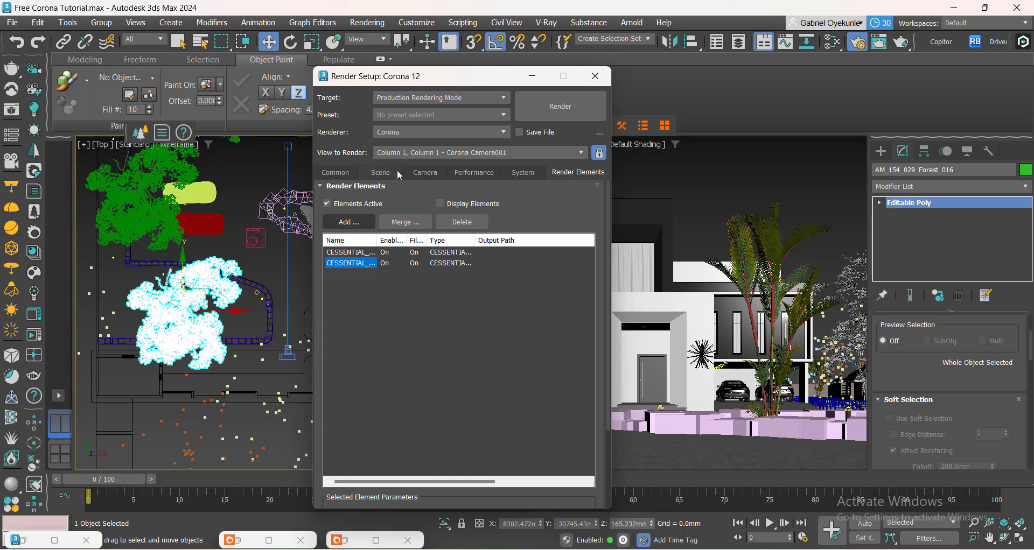
{"action": "left_click", "coordinate": [595, 76]}
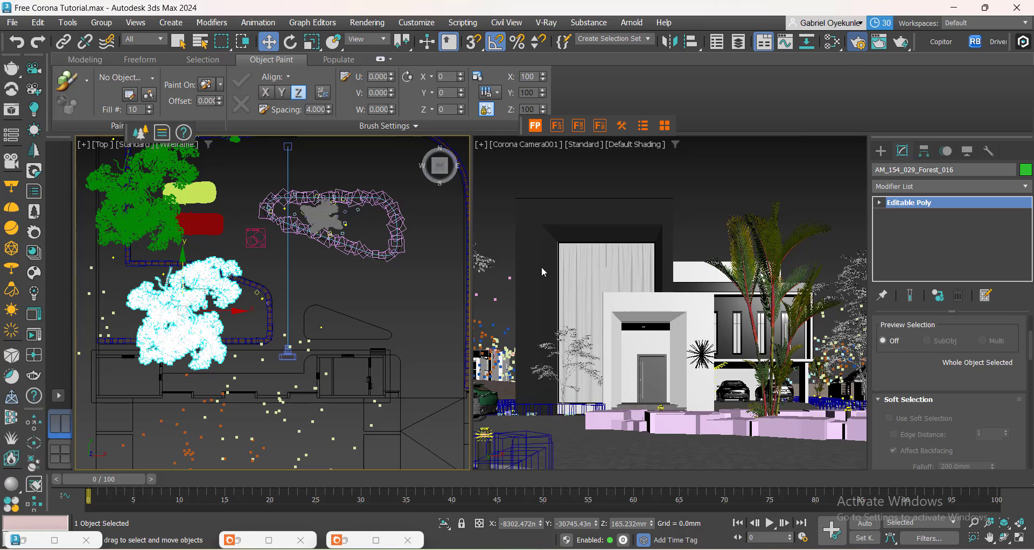
Set the render output size to 1800 x 1800 pixels.
{"action": "key", "text": "F10"}
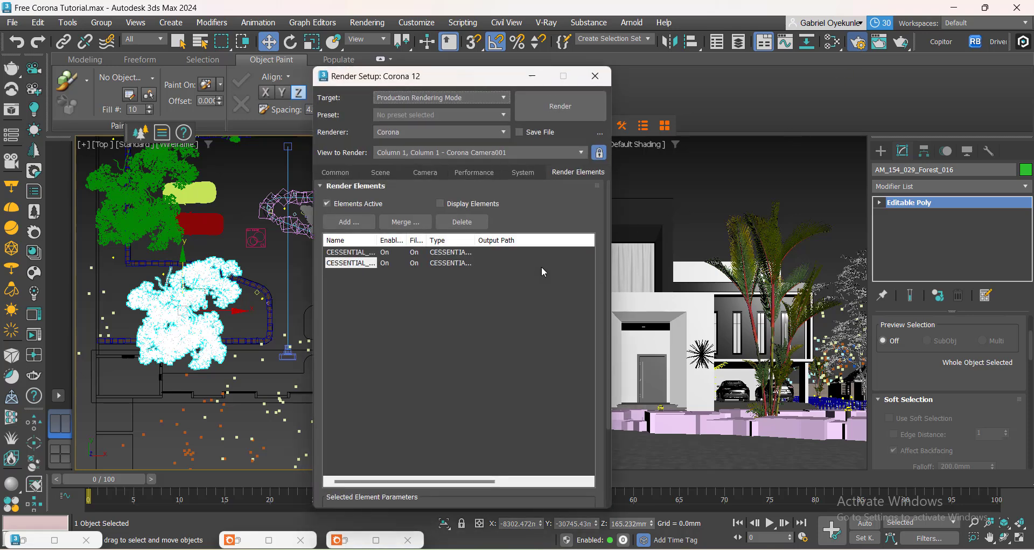
{"action": "left_click", "coordinate": [344, 173]}
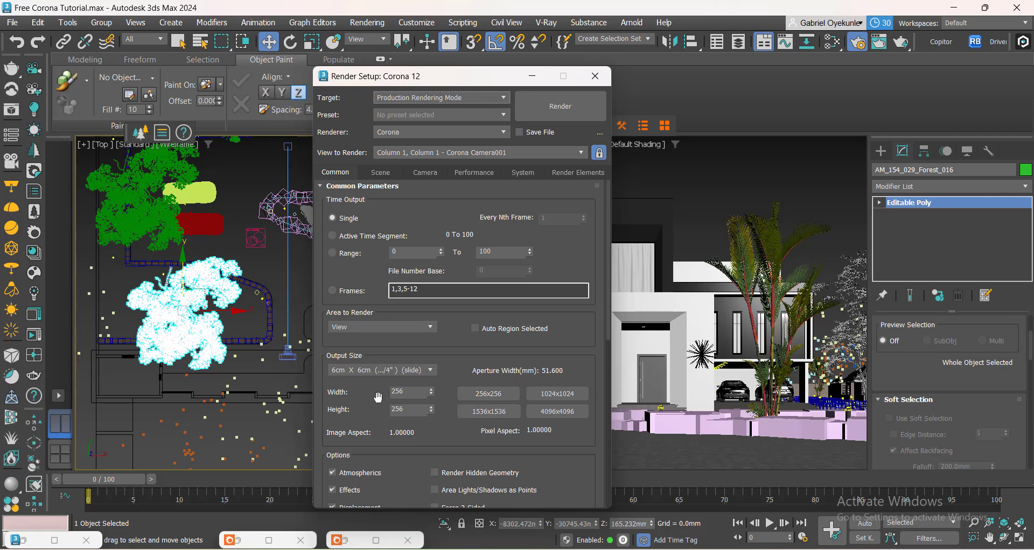
{"action": "left_click", "coordinate": [498, 412]}
{"action": "double_click", "coordinate": [409, 391]}
{"action": "type", "text": "1800"}
{"action": "double_click", "coordinate": [419, 407]}
{"action": "left_click", "coordinate": [419, 393]}
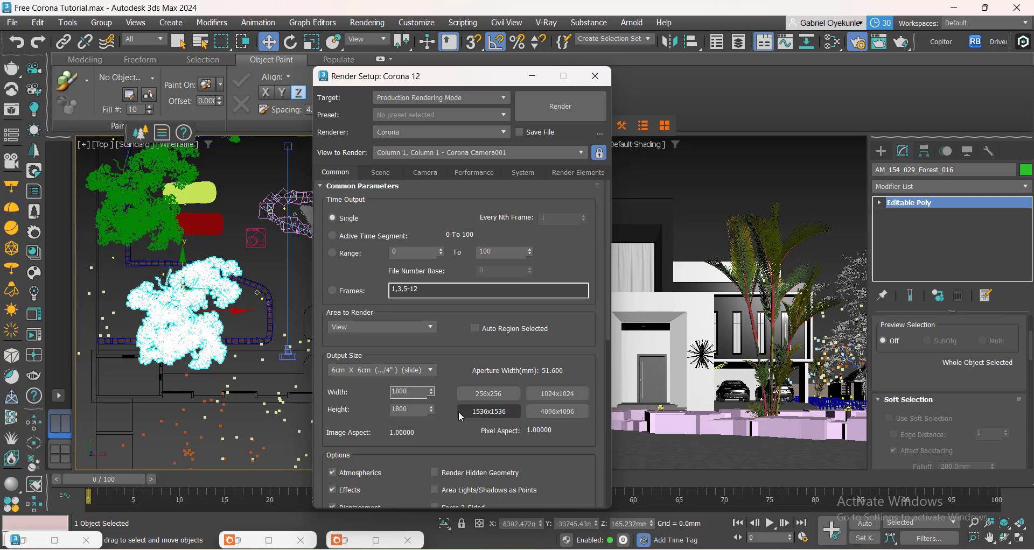
{"action": "scroll", "coordinate": [448, 366], "scroll_direction": "down", "scroll_amount": 1}
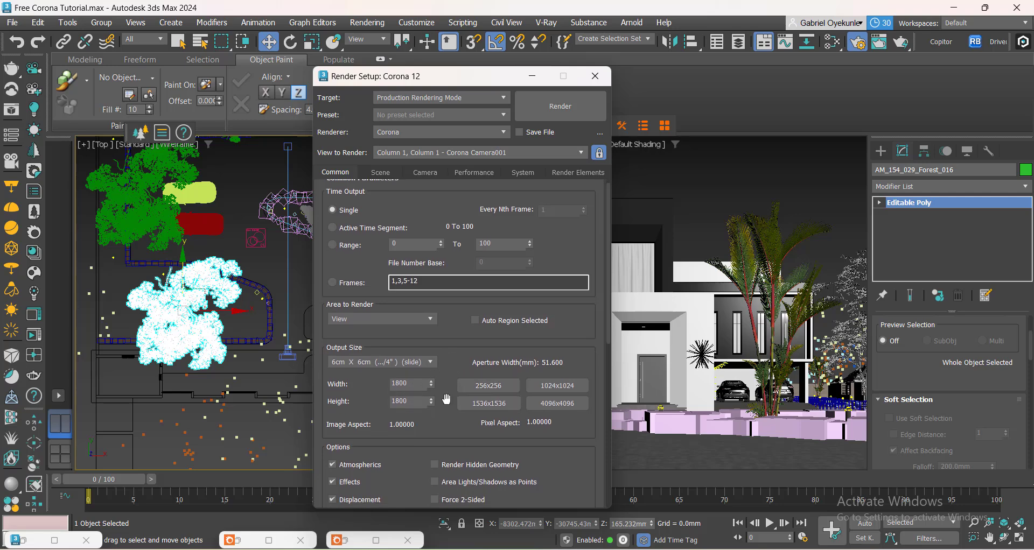
{"action": "left_click", "coordinate": [488, 386]}
{"action": "double_click", "coordinate": [397, 384]}
{"action": "type", "text": "1800"}
{"action": "key", "text": "Tab"}
{"action": "left_click_drag", "start_coordinate": [418, 441], "coordinate": [430, 457]}
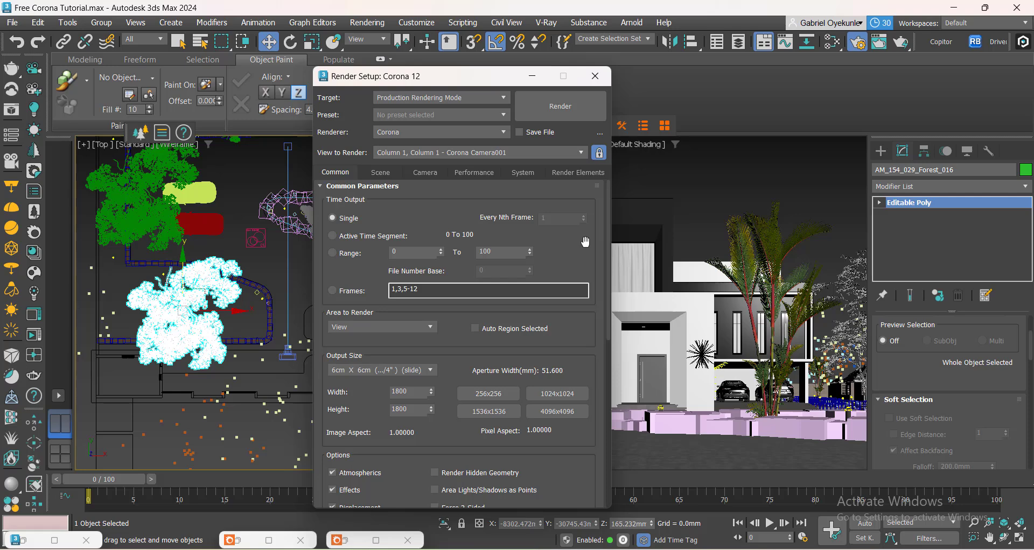
Open Corona System Settings and enable output autosave.
{"action": "left_click", "coordinate": [519, 172]}
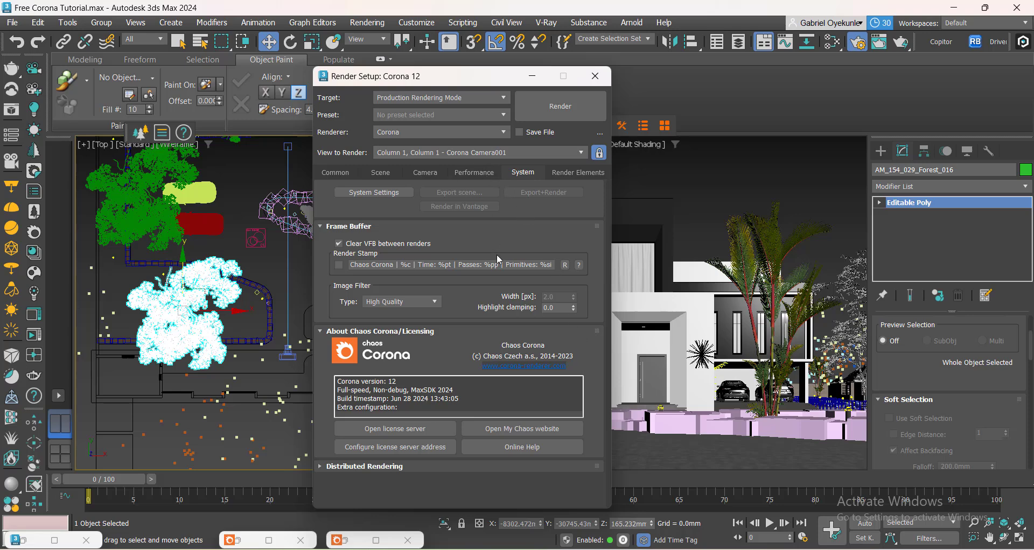
{"action": "left_click", "coordinate": [374, 192]}
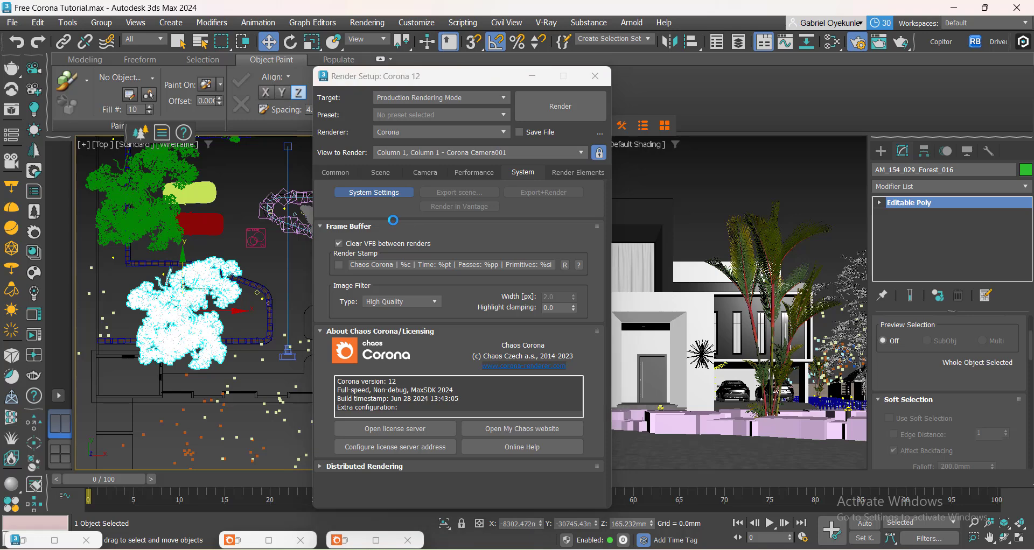
{"action": "left_click_drag", "start_coordinate": [422, 214], "coordinate": [454, 124]}
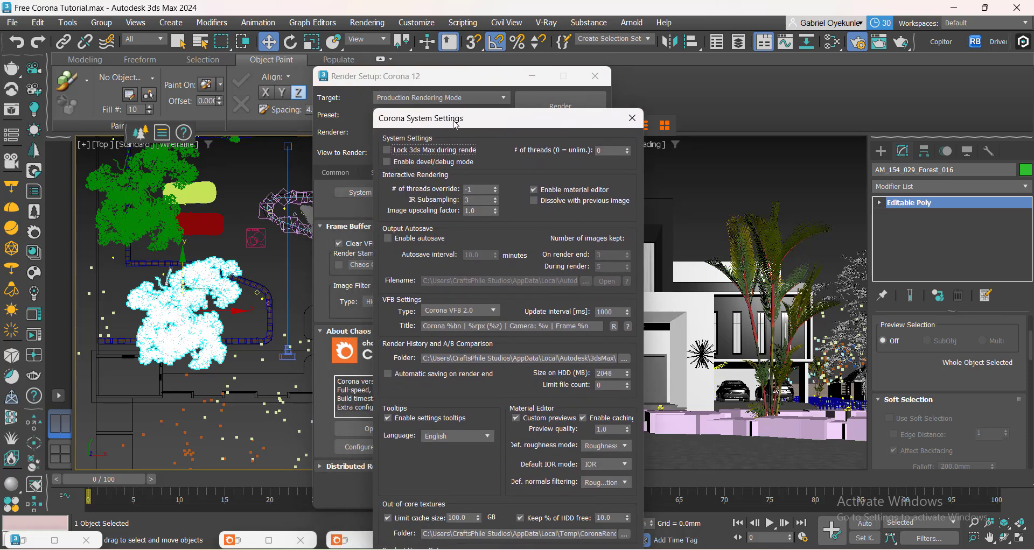
{"action": "left_click", "coordinate": [387, 239]}
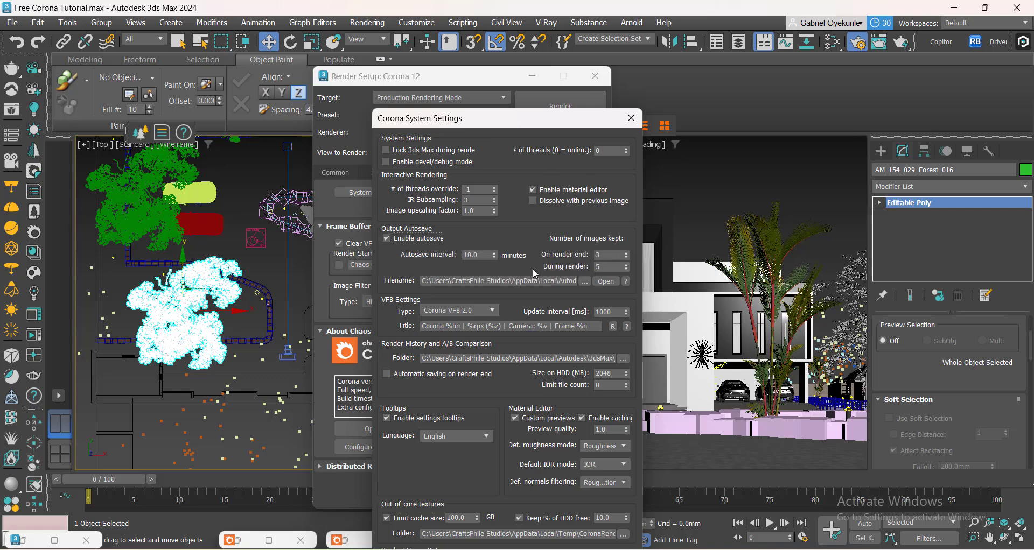
{"action": "left_click", "coordinate": [475, 256]}
Save the autosave file as autosave in the Desktop's Corona Webinar folder.
{"action": "left_click", "coordinate": [583, 281]}
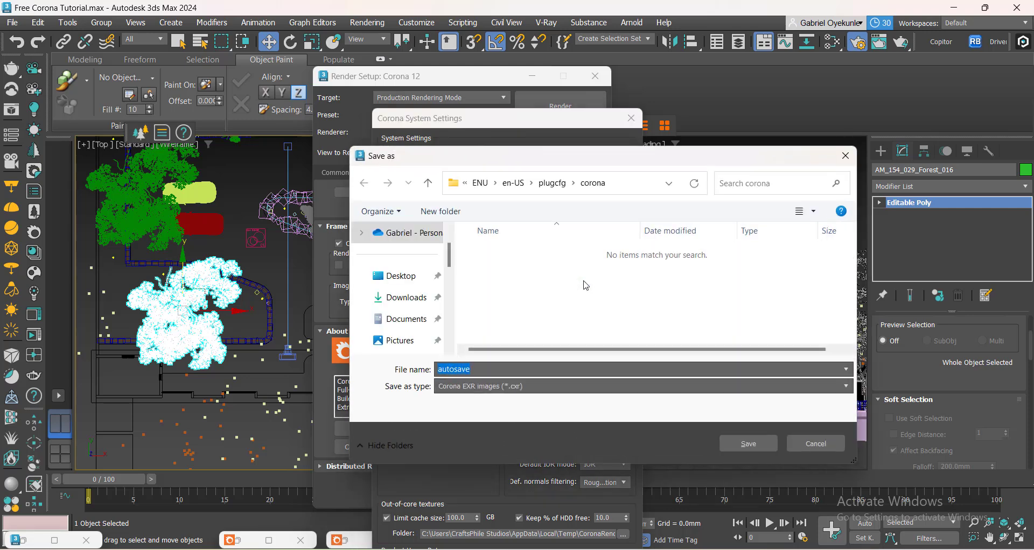
{"action": "left_click", "coordinate": [400, 277]}
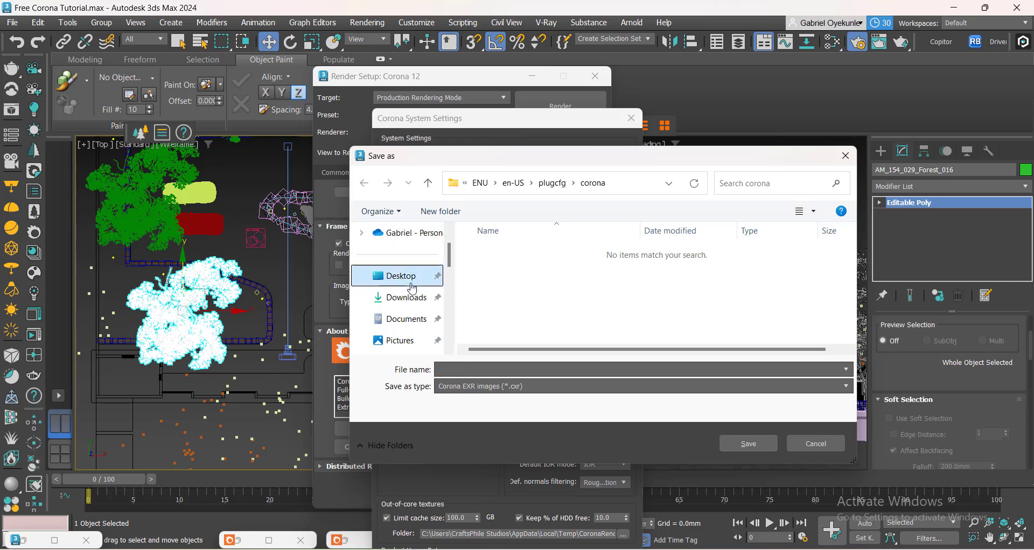
{"action": "double_click", "coordinate": [501, 280]}
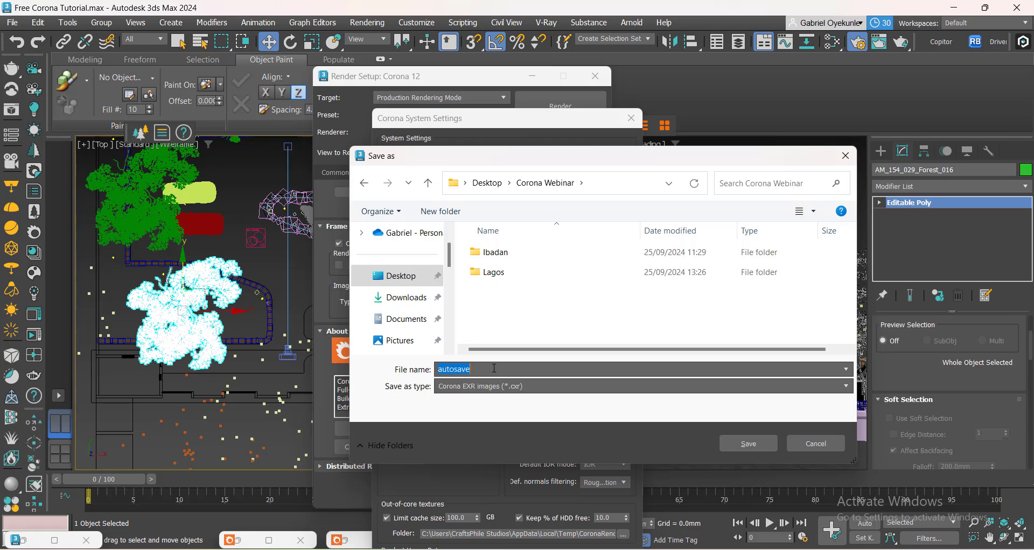
{"action": "left_click", "coordinate": [751, 443]}
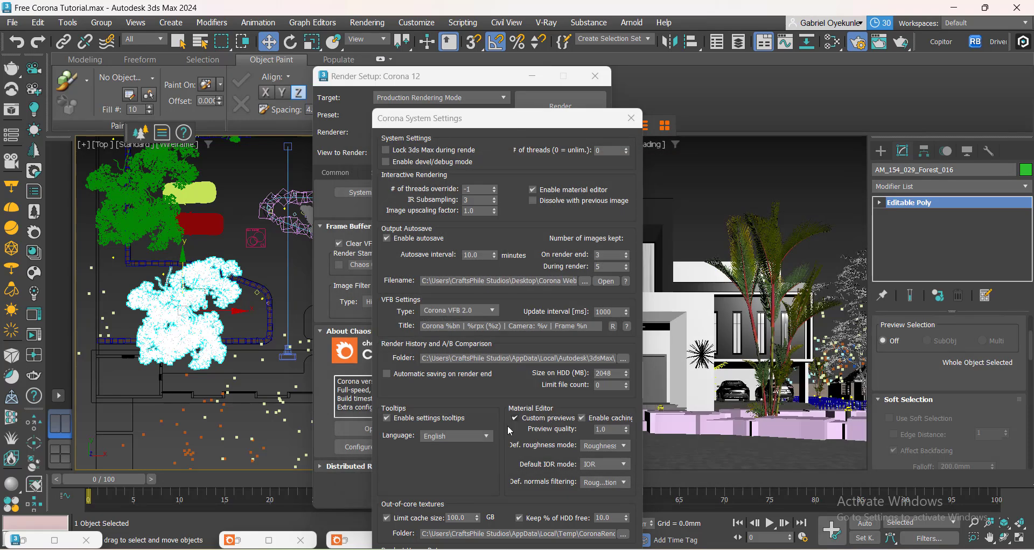
Confirm the Corona system settings and close the Render Setup window.
{"action": "left_click_drag", "start_coordinate": [503, 122], "coordinate": [530, 58]}
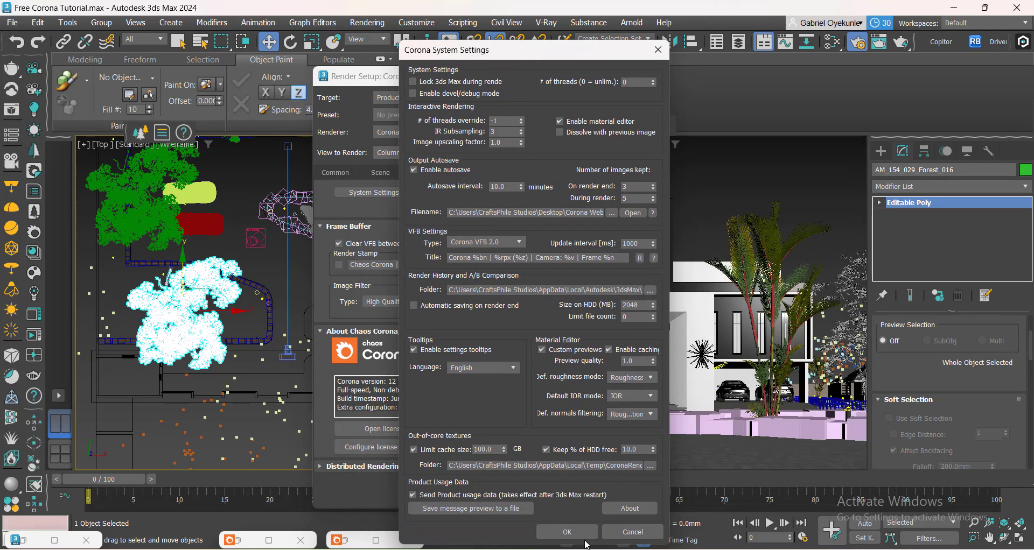
{"action": "left_click", "coordinate": [572, 533]}
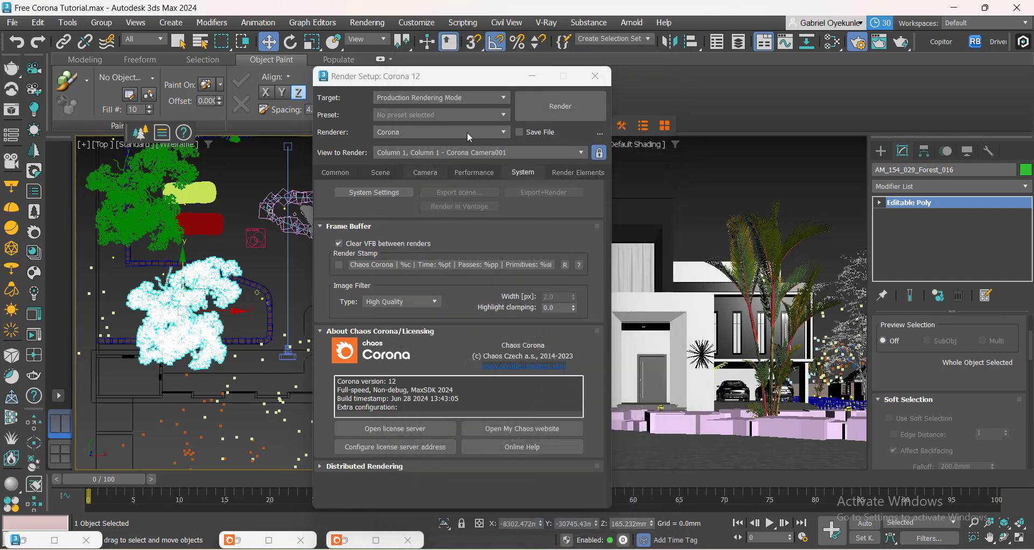
{"action": "left_click", "coordinate": [595, 76]}
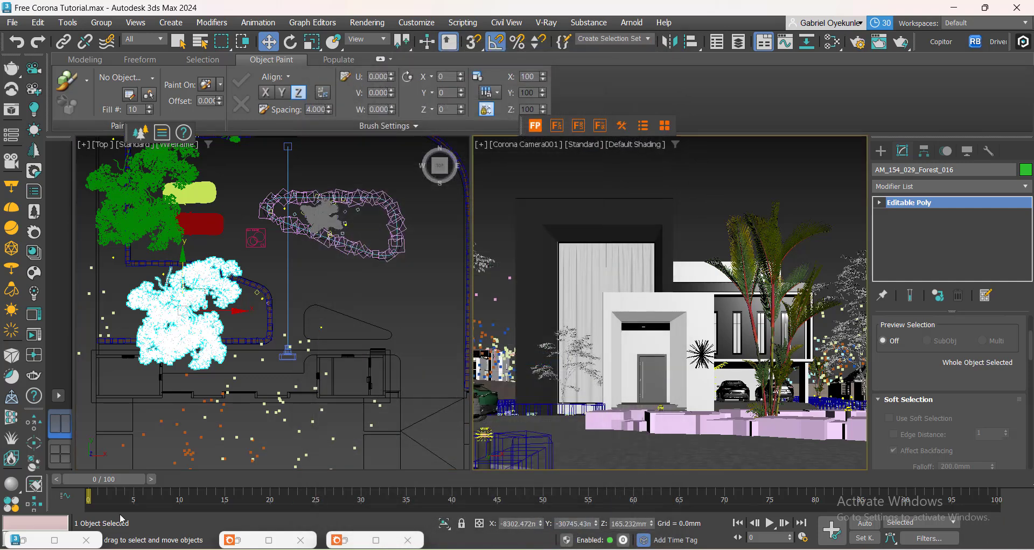
Open the Corona frame buffer and enable Bloom & Glare in the post settings.
{"action": "left_click", "coordinate": [348, 539]}
{"action": "left_click", "coordinate": [241, 541]}
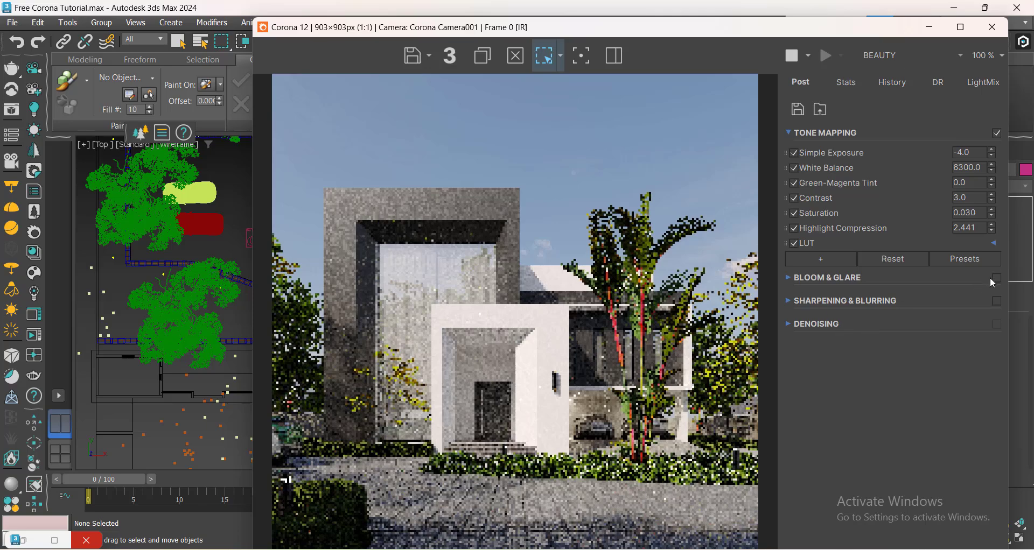
{"action": "left_click", "coordinate": [996, 279]}
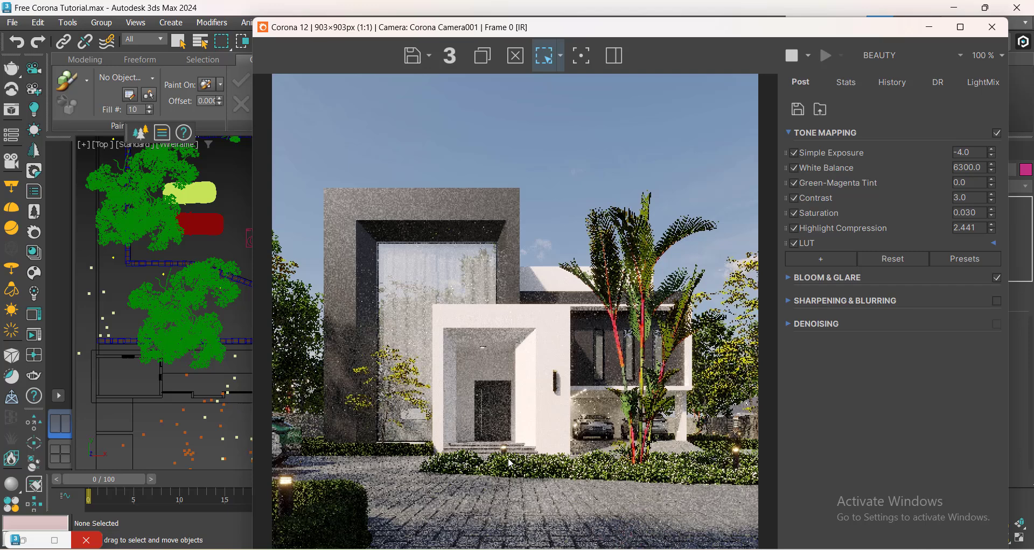
{"action": "left_click", "coordinate": [790, 277]}
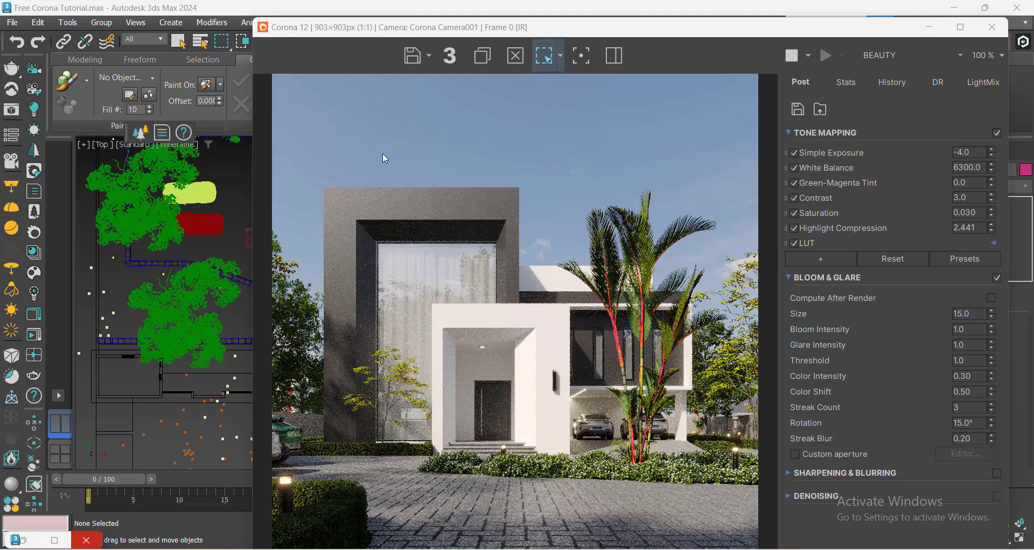
Stop the interactive render and save the scene.
{"action": "left_click", "coordinate": [782, 56]}
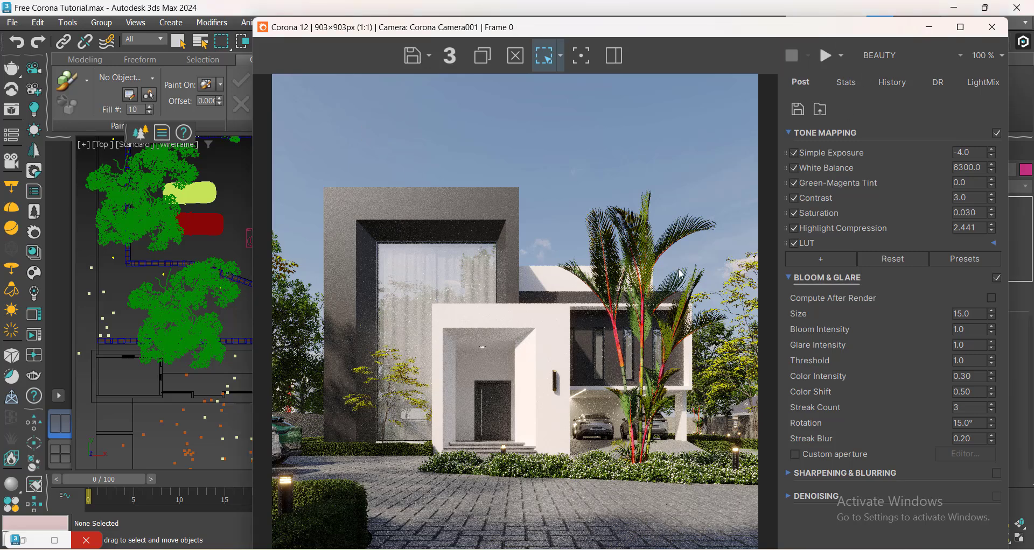
{"action": "left_click", "coordinate": [132, 382]}
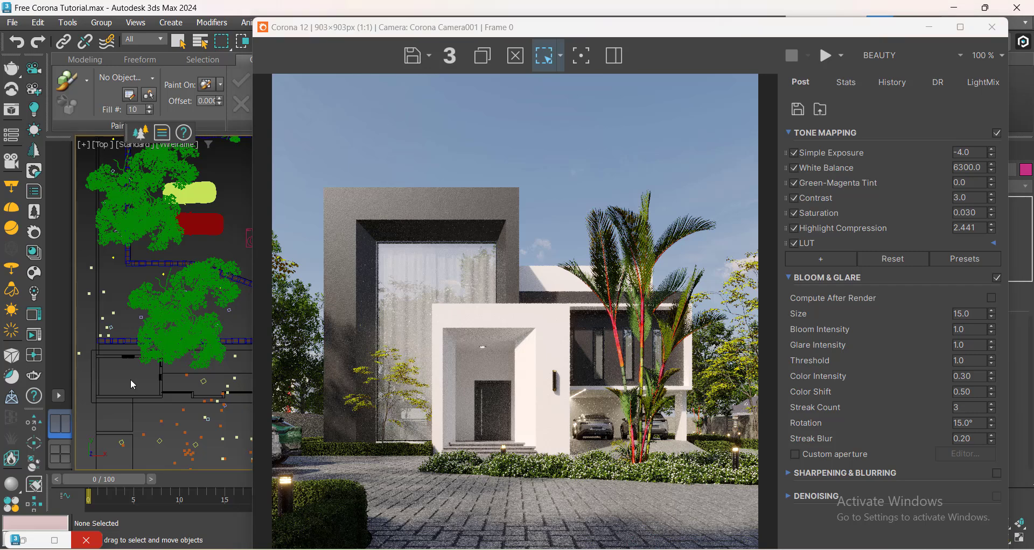
{"action": "key", "text": "ctrl+s"}
Start a production render and cancel it after a few passes.
{"action": "left_click", "coordinate": [822, 56]}
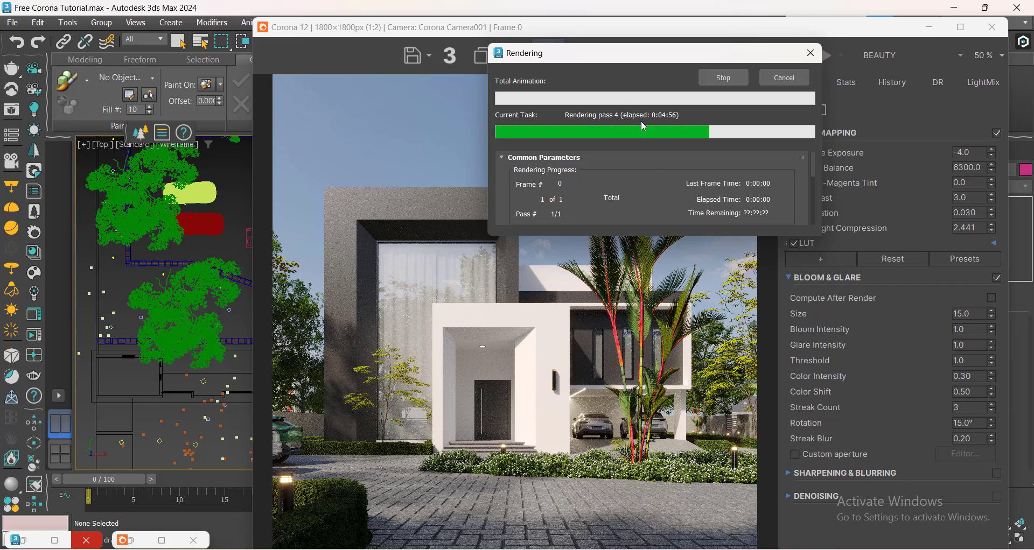
{"action": "left_click_drag", "start_coordinate": [643, 63], "coordinate": [113, 133]}
{"action": "scroll", "coordinate": [418, 346], "scroll_direction": "up", "scroll_amount": 1}
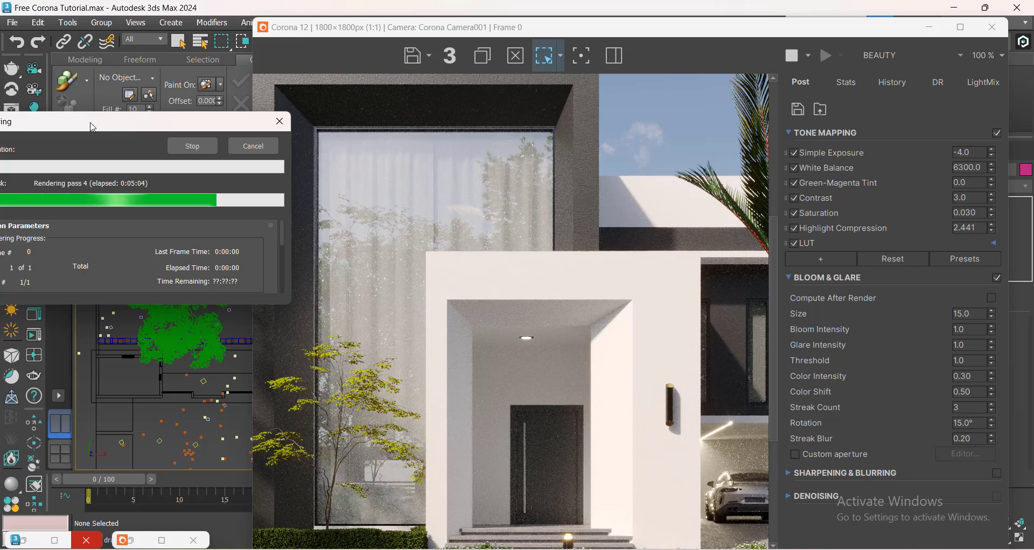
{"action": "left_click_drag", "start_coordinate": [92, 127], "coordinate": [216, 132]}
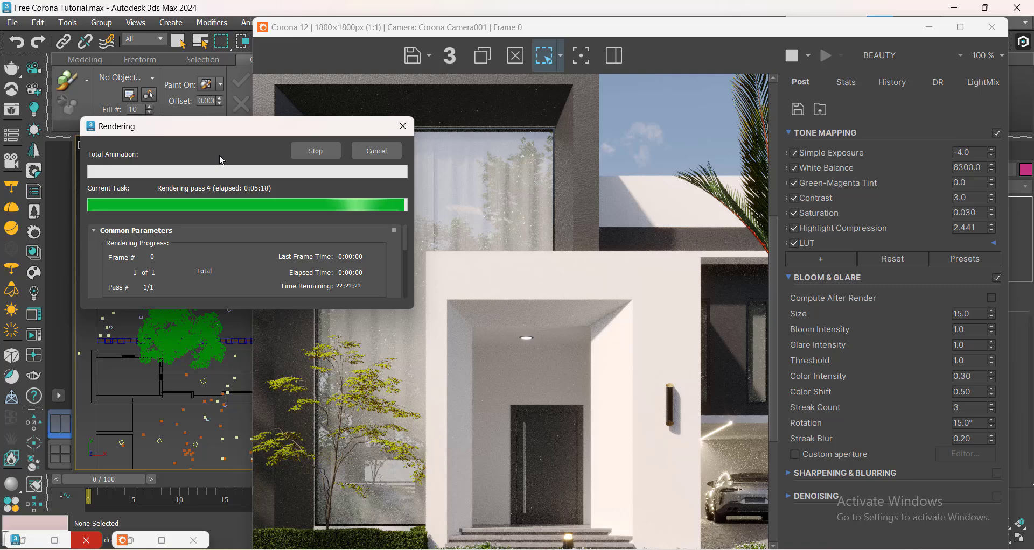
{"action": "left_click", "coordinate": [366, 153]}
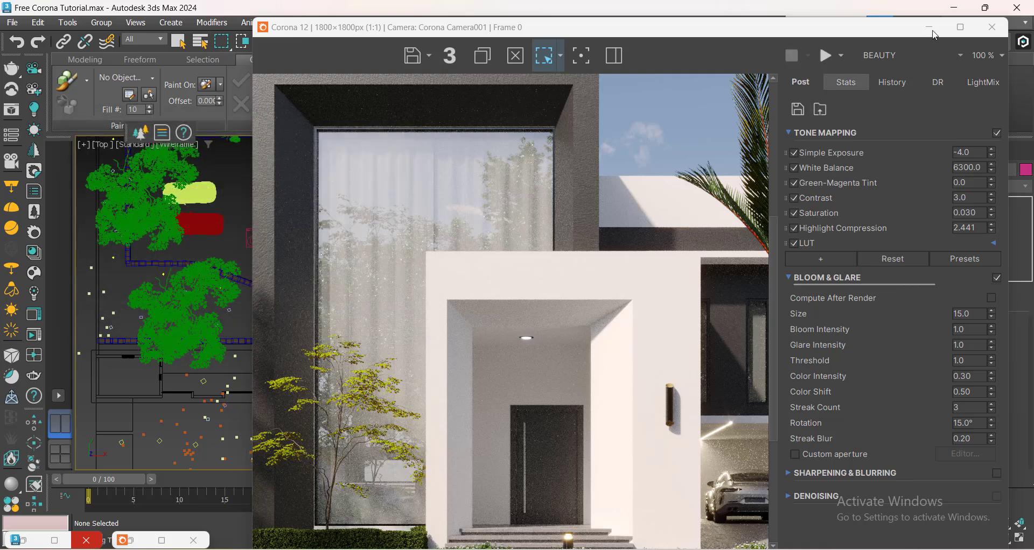
Set the denoising mode to Corona High Quality in the Scene render settings.
{"action": "left_click", "coordinate": [932, 30]}
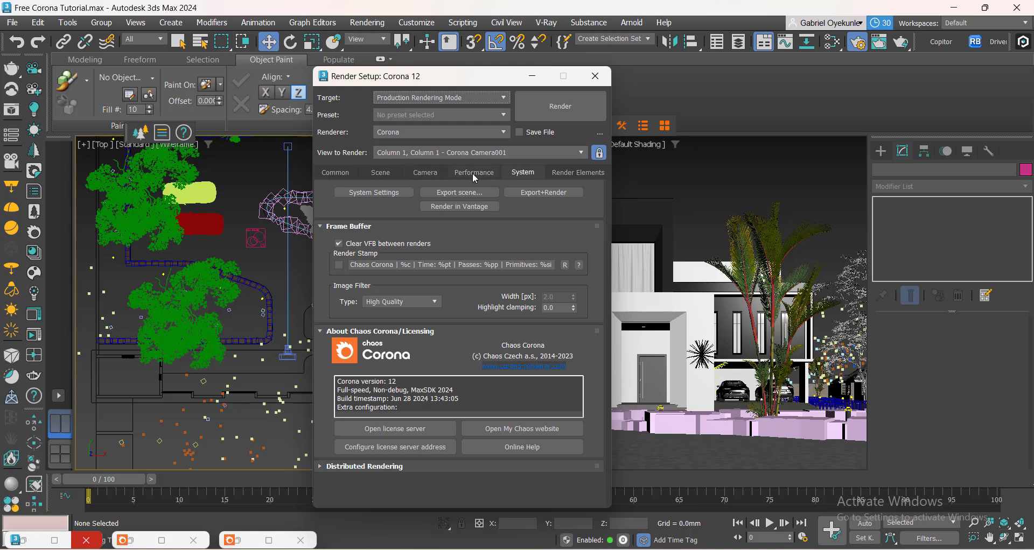
{"action": "left_click", "coordinate": [376, 173]}
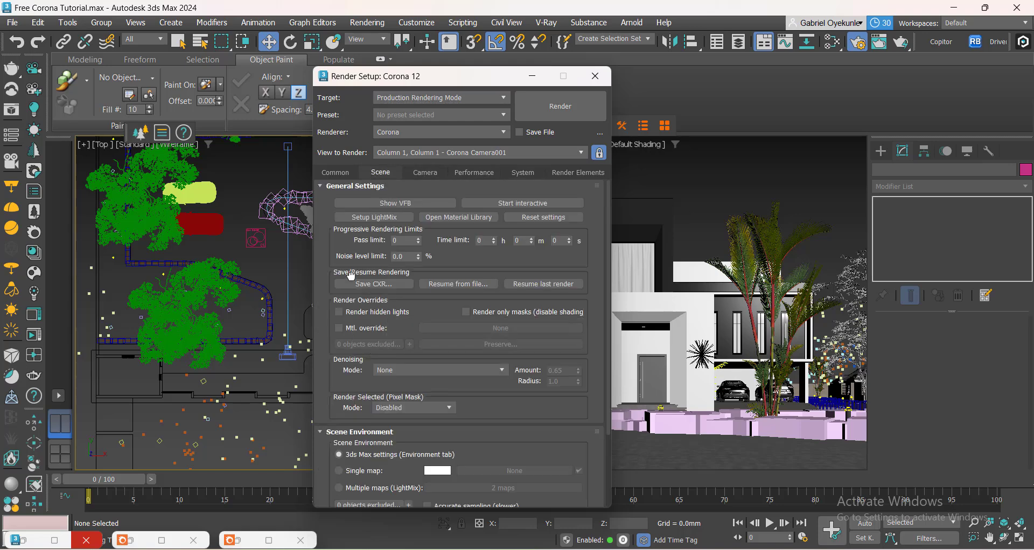
{"action": "scroll", "coordinate": [351, 276], "scroll_direction": "down", "scroll_amount": 1}
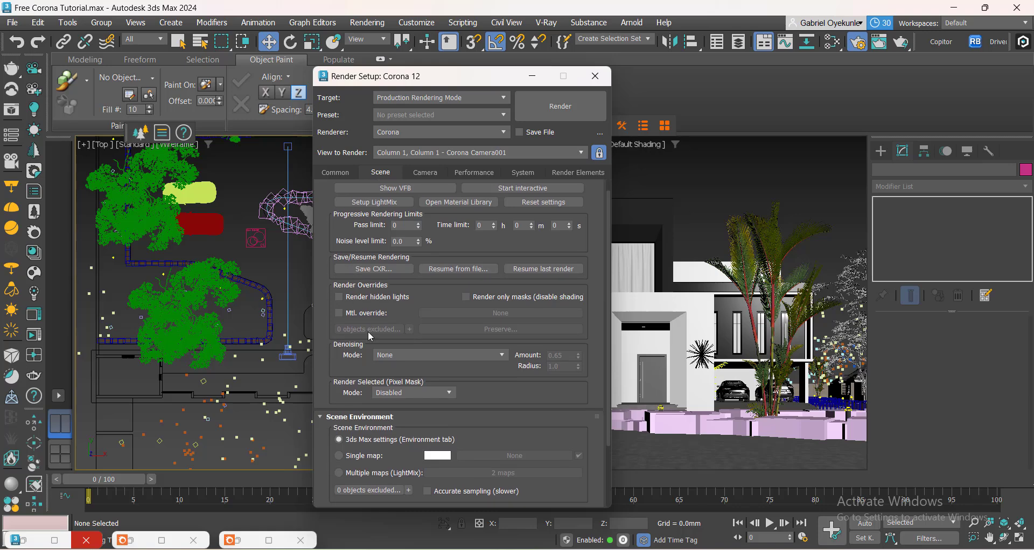
{"action": "left_click", "coordinate": [438, 357]}
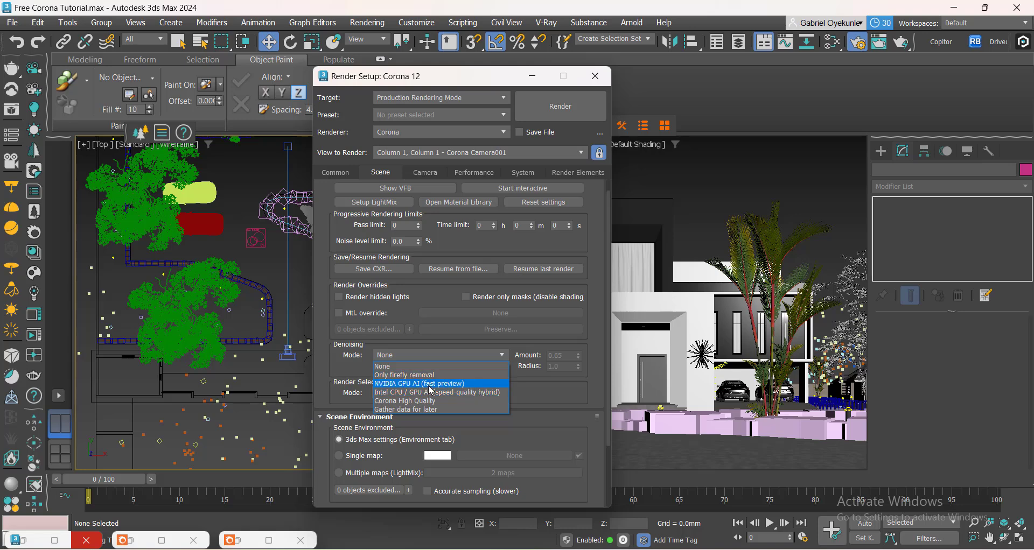
{"action": "left_click", "coordinate": [422, 403]}
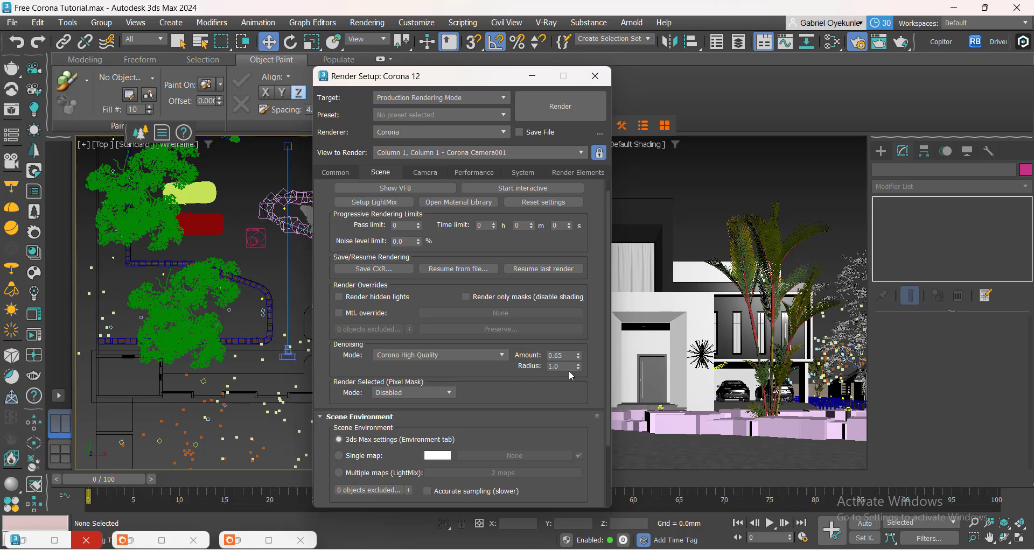
Close Render Setup and save the scene.
{"action": "left_click", "coordinate": [595, 76]}
{"action": "left_click", "coordinate": [714, 197]}
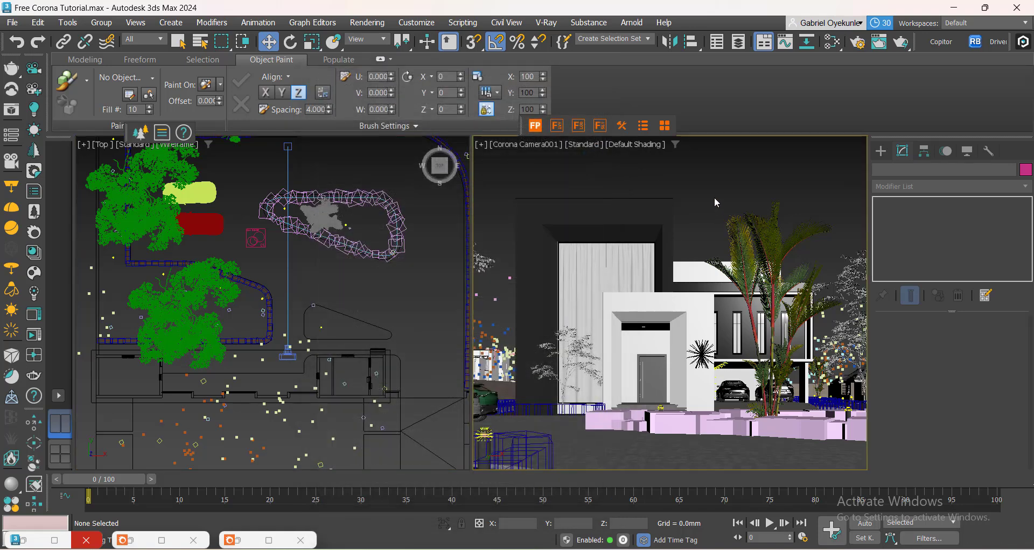
{"action": "key", "text": "ctrl+s"}
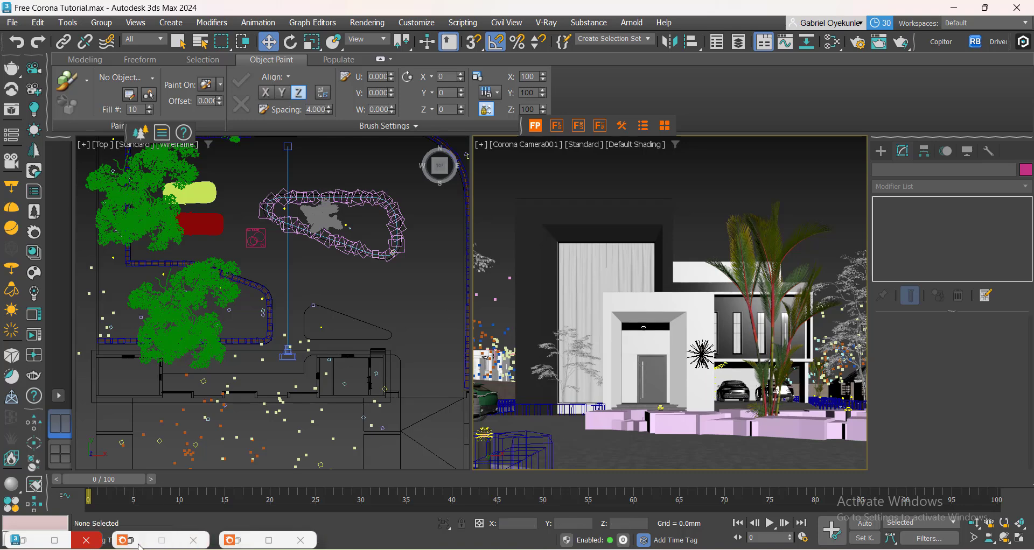
Review the Corona error message log for warnings and errors.
{"action": "left_click", "coordinate": [247, 545]}
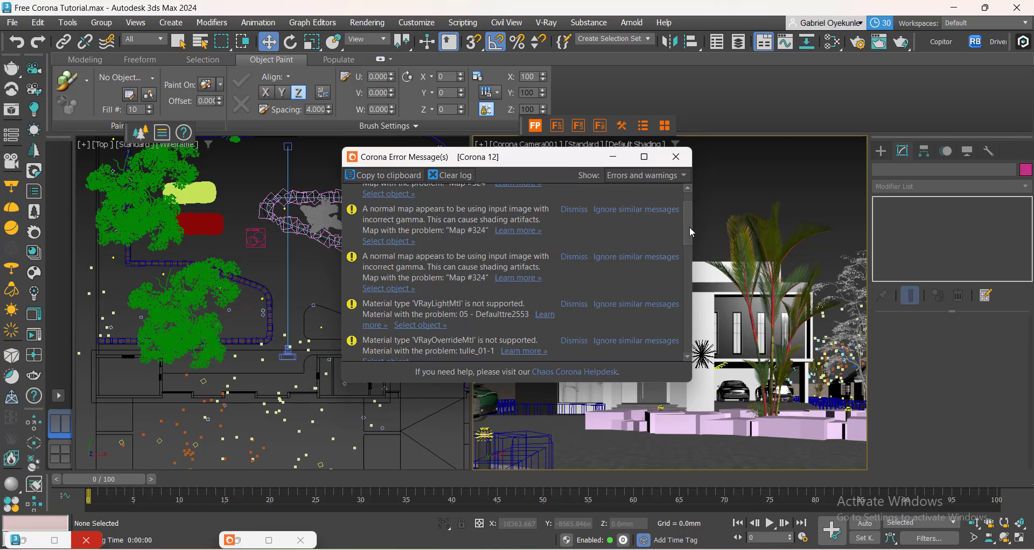
{"action": "scroll", "coordinate": [689, 227], "scroll_direction": "down", "scroll_amount": 4}
{"action": "left_click_drag", "start_coordinate": [684, 259], "coordinate": [677, 286]}
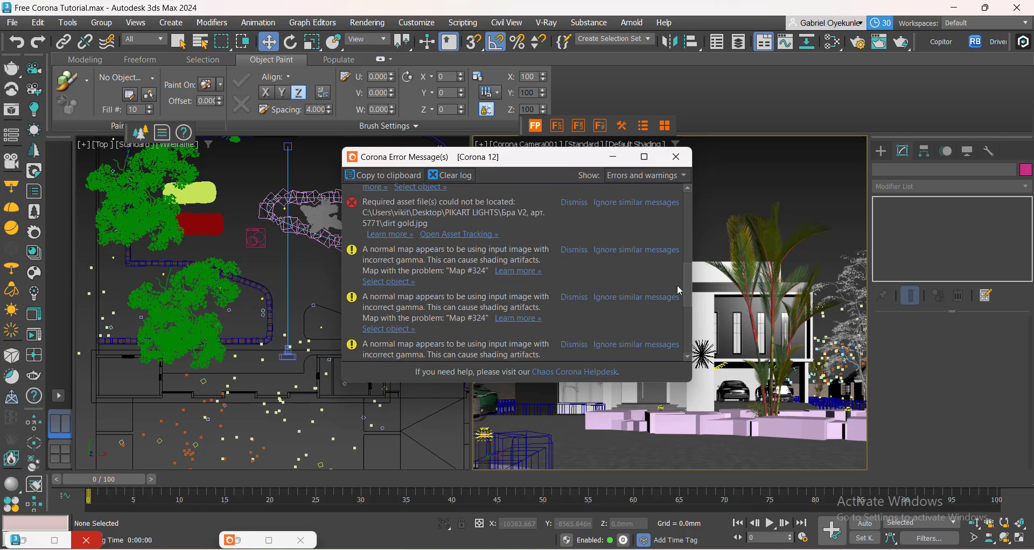
{"action": "scroll", "coordinate": [392, 266], "scroll_direction": "down", "scroll_amount": 3}
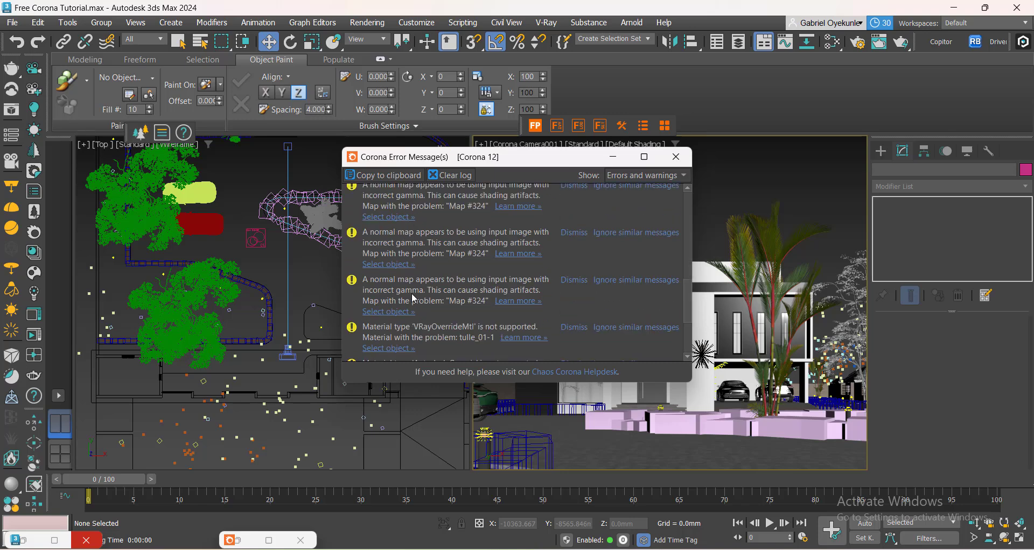
{"action": "scroll", "coordinate": [382, 291], "scroll_direction": "down", "scroll_amount": 2}
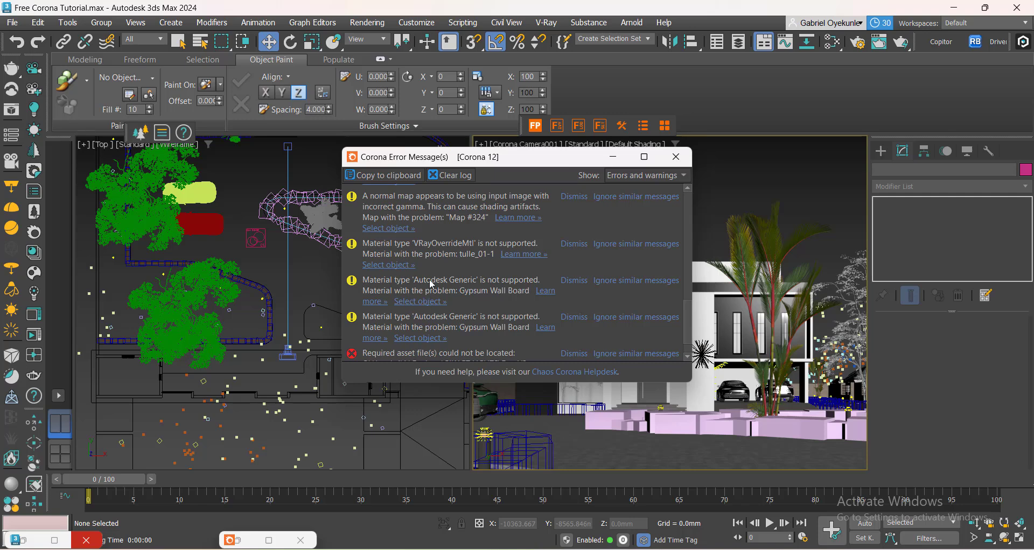
{"action": "left_click", "coordinate": [676, 157]}
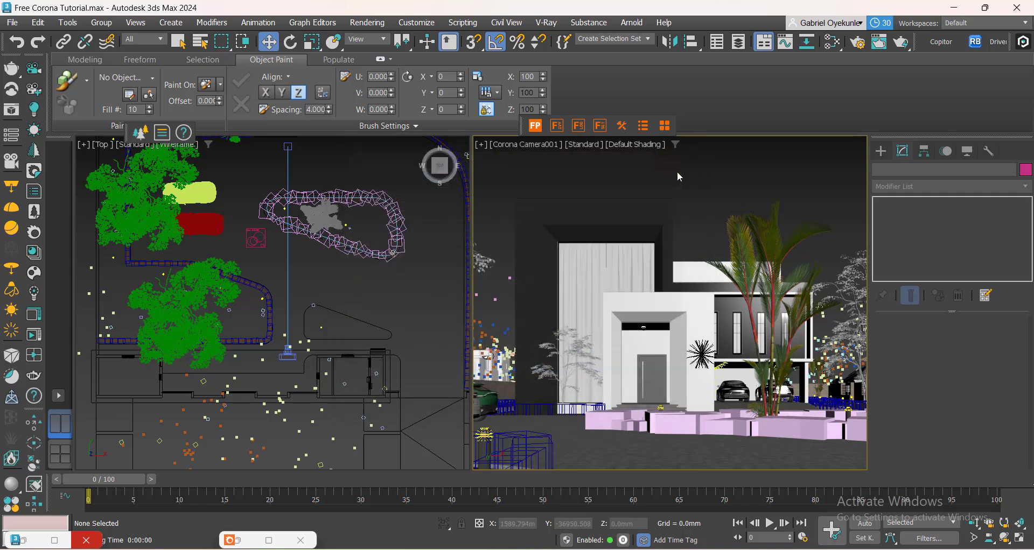
Convert the scene's materials and lights to Corona with the Corona Converter.
{"action": "right_click", "coordinate": [697, 185]}
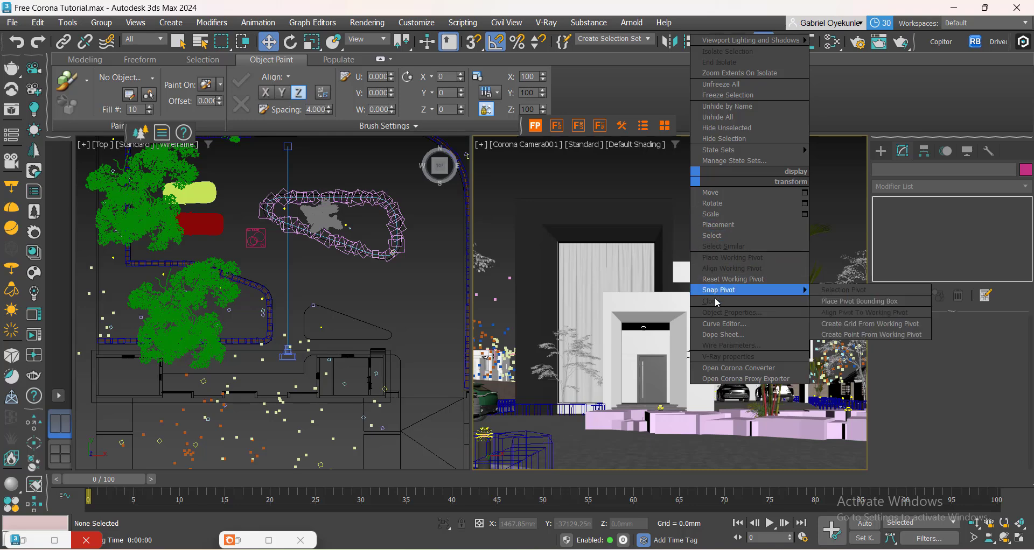
{"action": "left_click", "coordinate": [727, 370]}
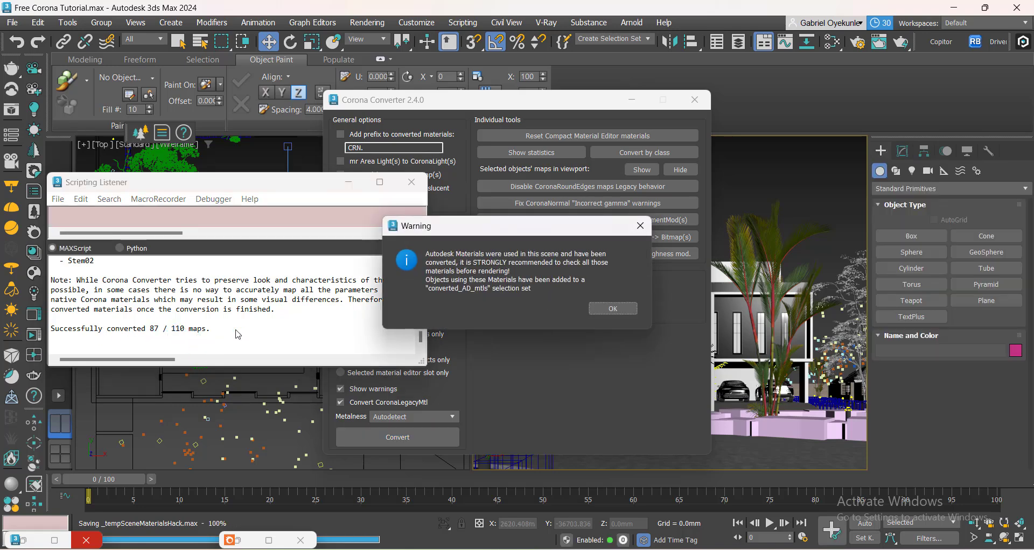
{"action": "left_click", "coordinate": [613, 309]}
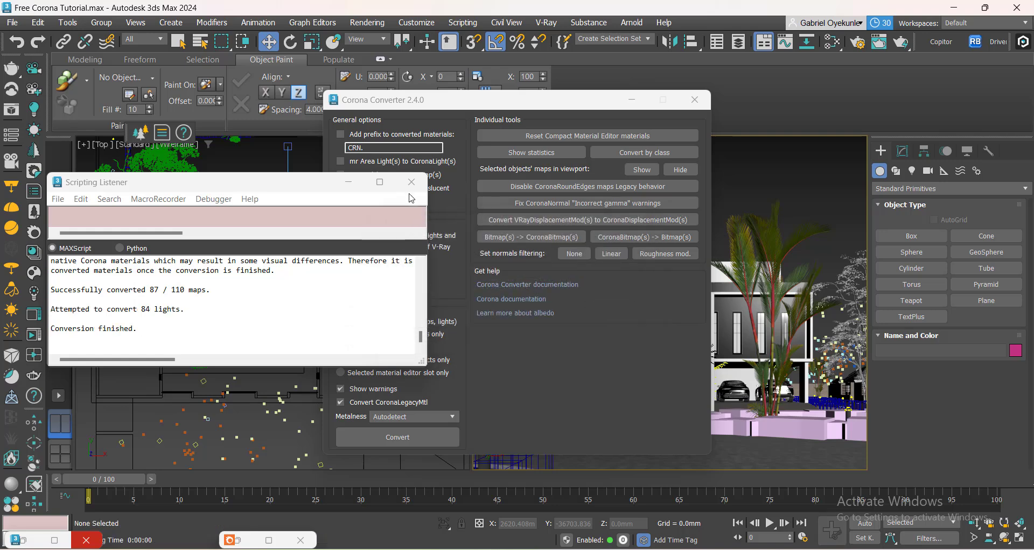
{"action": "left_click", "coordinate": [412, 183]}
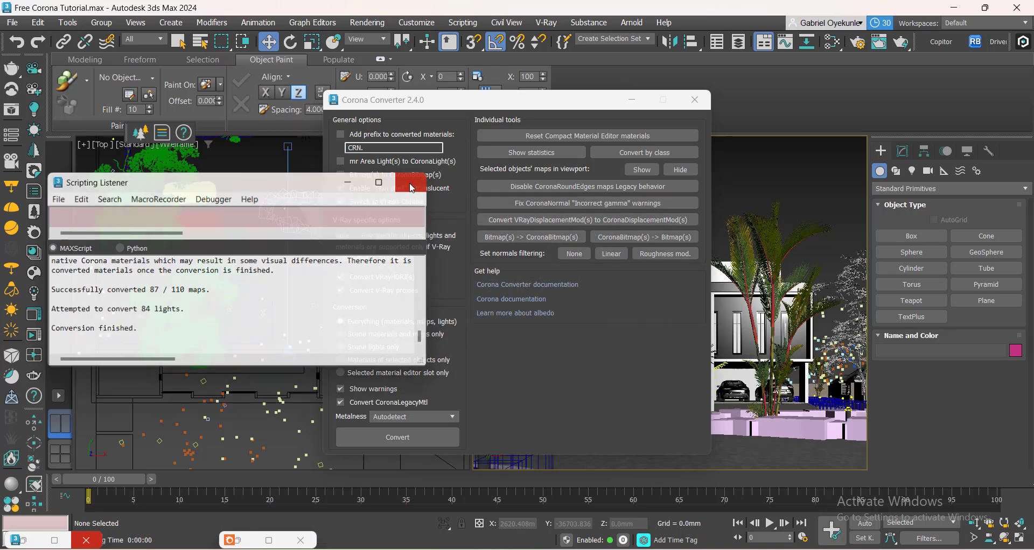
{"action": "left_click", "coordinate": [695, 101]}
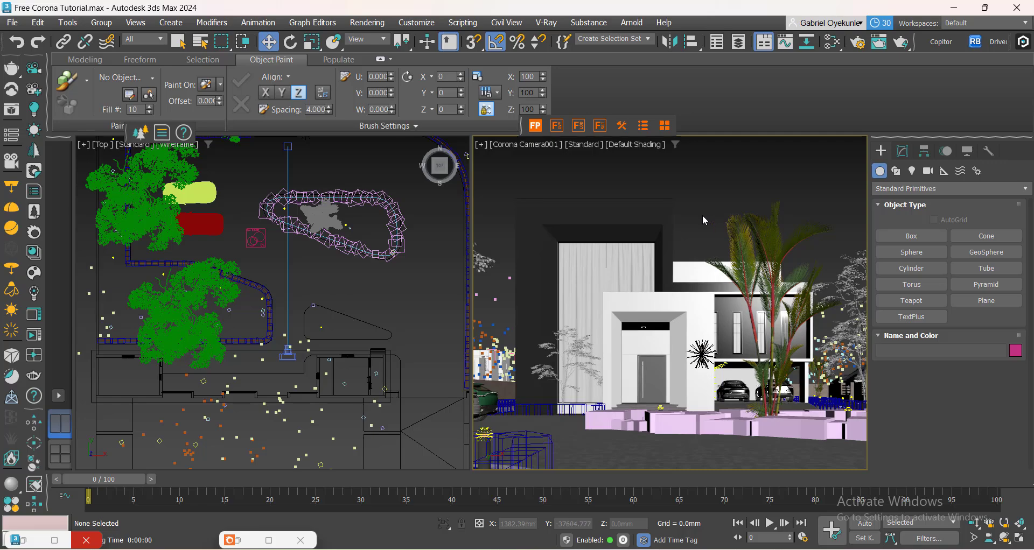
Open the lamp group in the top viewport and select the light inside it.
{"action": "scroll", "coordinate": [220, 415], "scroll_direction": "up", "scroll_amount": 3}
{"action": "middle_click_drag", "start_coordinate": [269, 290], "coordinate": [364, 348]}
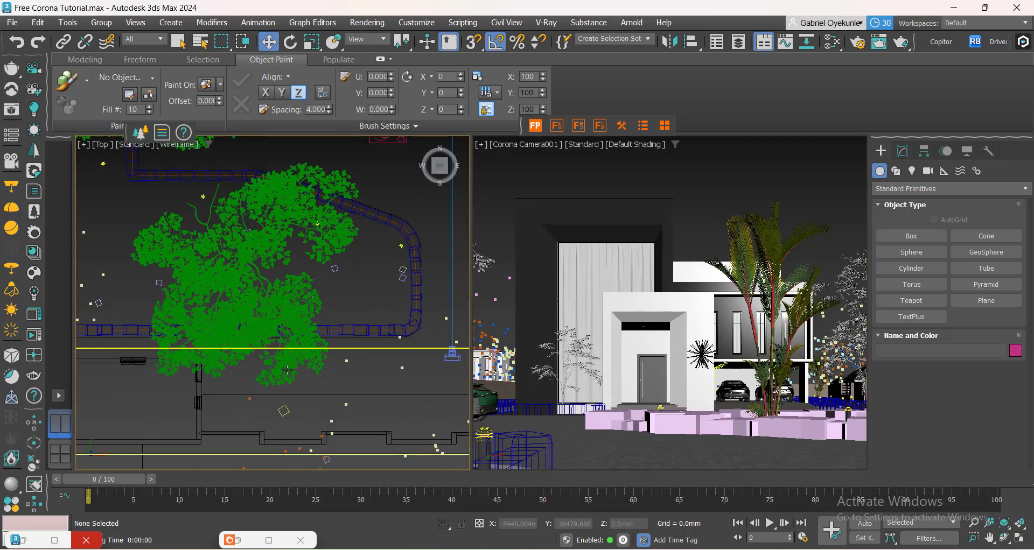
{"action": "scroll", "coordinate": [366, 294], "scroll_direction": "down", "scroll_amount": 5}
{"action": "middle_click_drag", "start_coordinate": [366, 293], "coordinate": [313, 338]}
{"action": "scroll", "coordinate": [383, 197], "scroll_direction": "down", "scroll_amount": 2}
{"action": "middle_click_drag", "start_coordinate": [383, 197], "coordinate": [333, 271]}
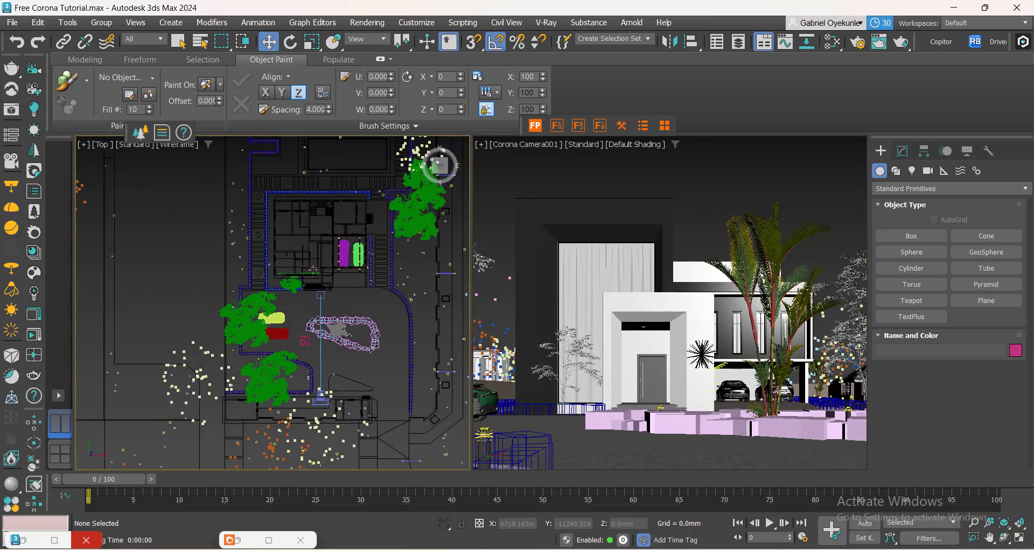
{"action": "scroll", "coordinate": [313, 268], "scroll_direction": "up", "scroll_amount": 10}
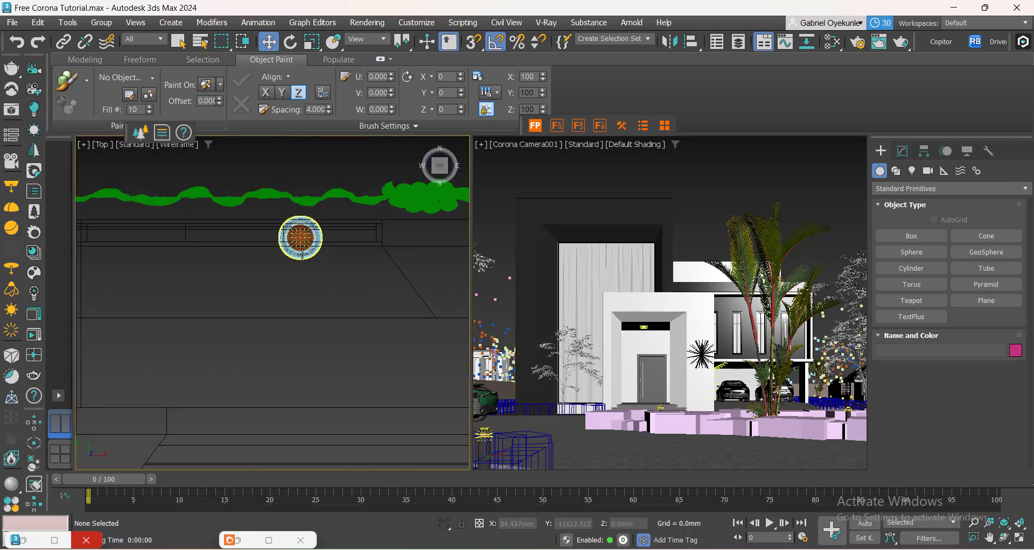
{"action": "left_click", "coordinate": [302, 256]}
{"action": "left_click", "coordinate": [101, 23]}
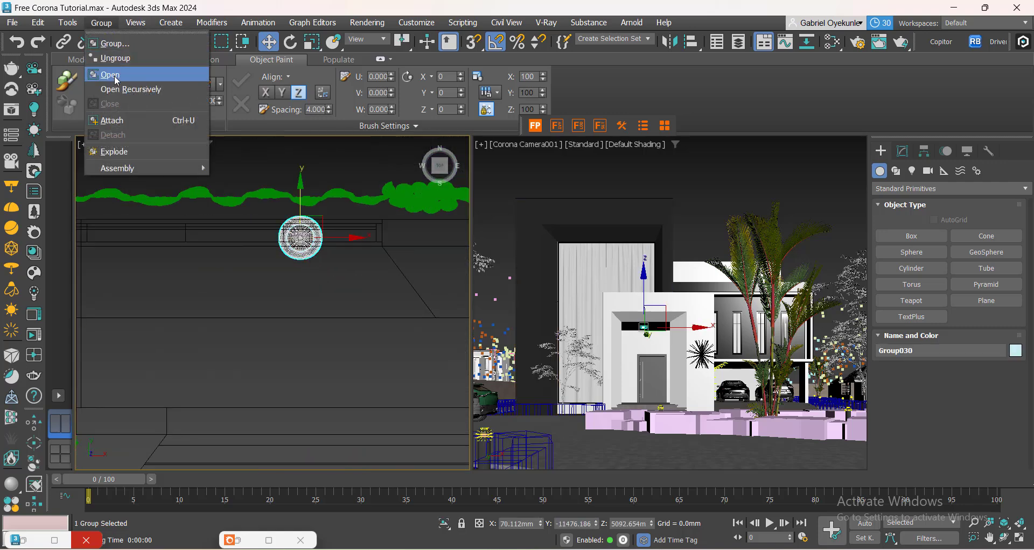
{"action": "left_click", "coordinate": [116, 81]}
{"action": "scroll", "coordinate": [319, 237], "scroll_direction": "up", "scroll_amount": 10}
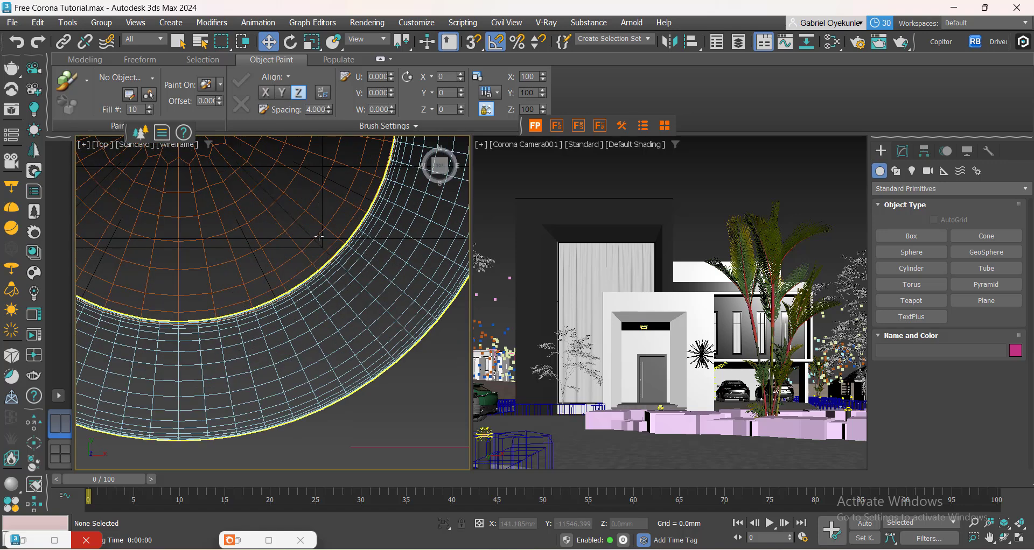
{"action": "left_click", "coordinate": [323, 212]}
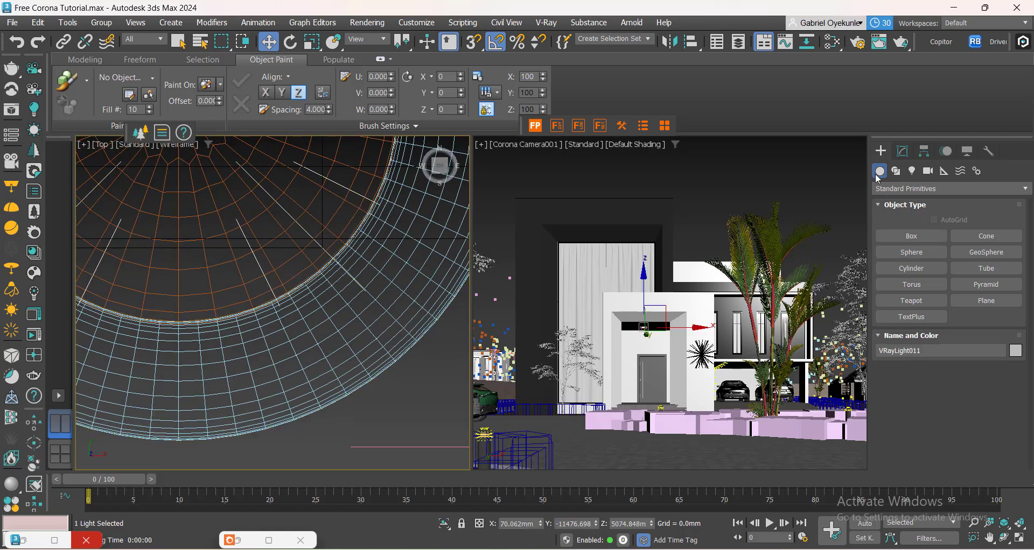
Switch on the selected Corona light in its modify settings.
{"action": "left_click", "coordinate": [903, 152]}
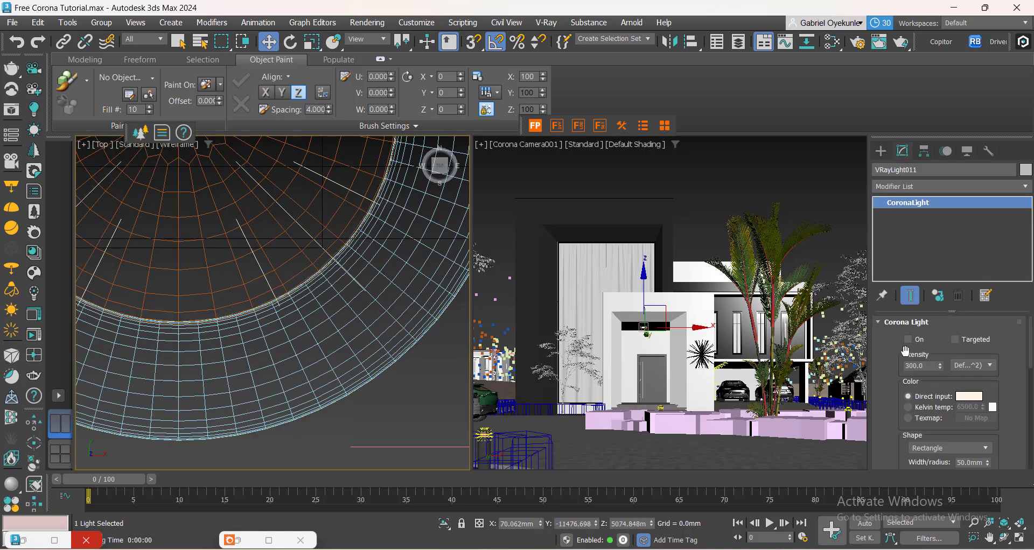
{"action": "left_click", "coordinate": [908, 340]}
{"action": "scroll", "coordinate": [334, 398], "scroll_direction": "down", "scroll_amount": 5}
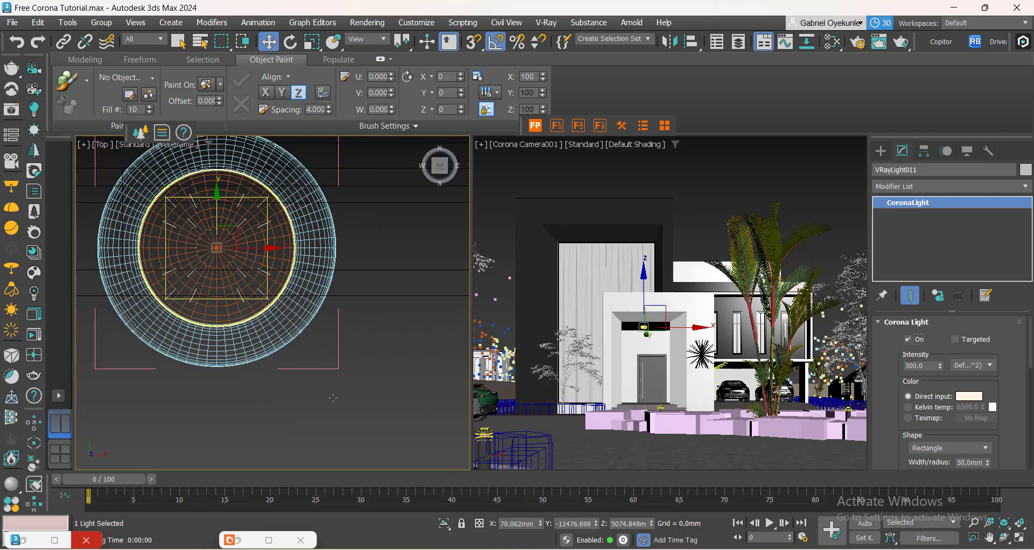
Bring up the Corona frame buffer and save the scene.
{"action": "double_click", "coordinate": [245, 541]}
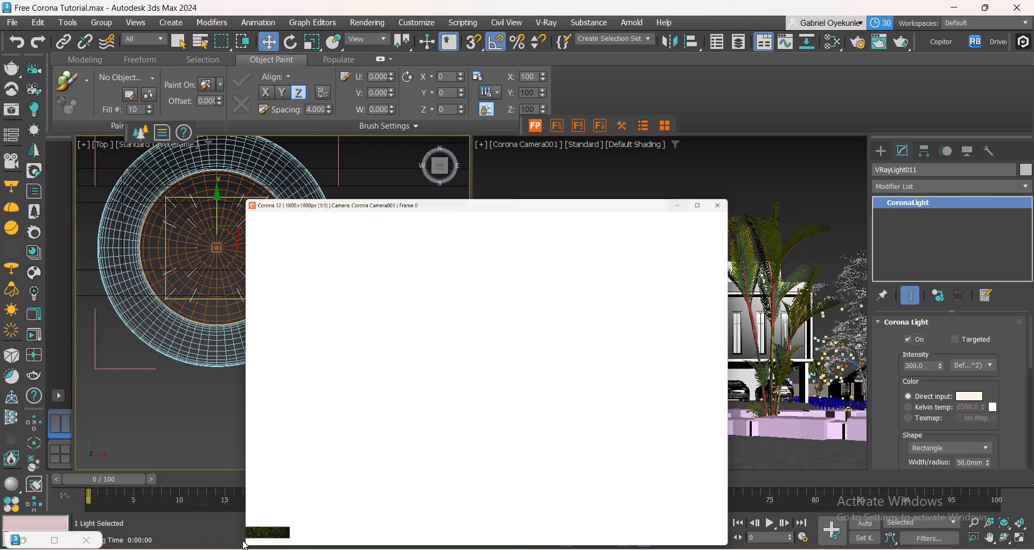
{"action": "scroll", "coordinate": [420, 421], "scroll_direction": "down", "scroll_amount": 2}
{"action": "scroll", "coordinate": [510, 390], "scroll_direction": "up", "scroll_amount": 1}
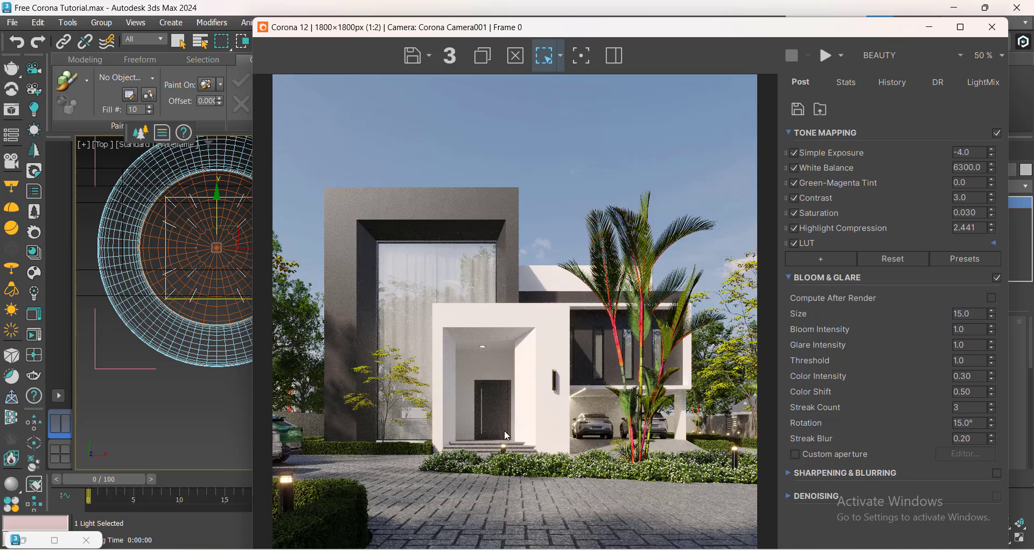
{"action": "left_click", "coordinate": [159, 413]}
{"action": "key", "text": "ctrl+s"}
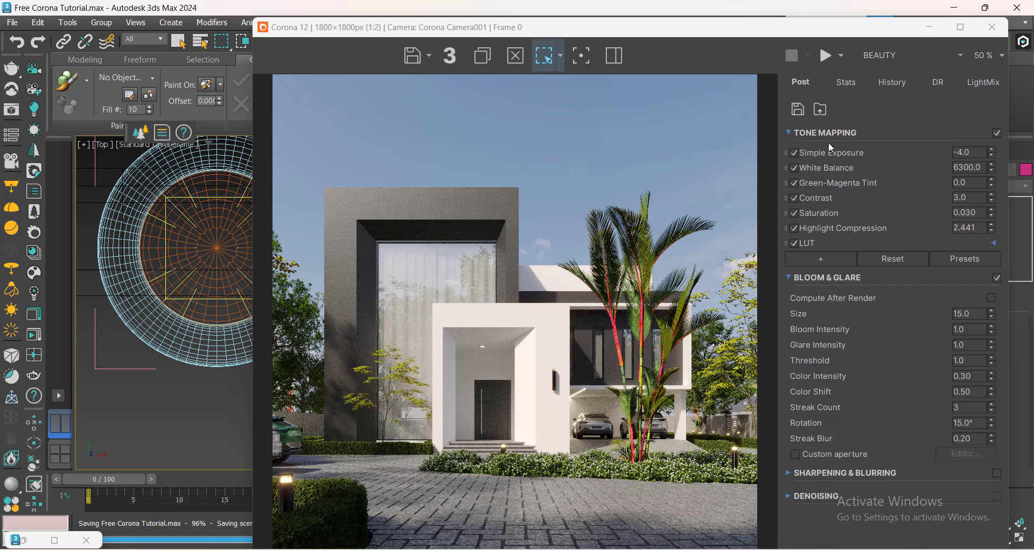
Resume the last render and minimize the Corona error message window.
{"action": "left_click", "coordinate": [844, 56]}
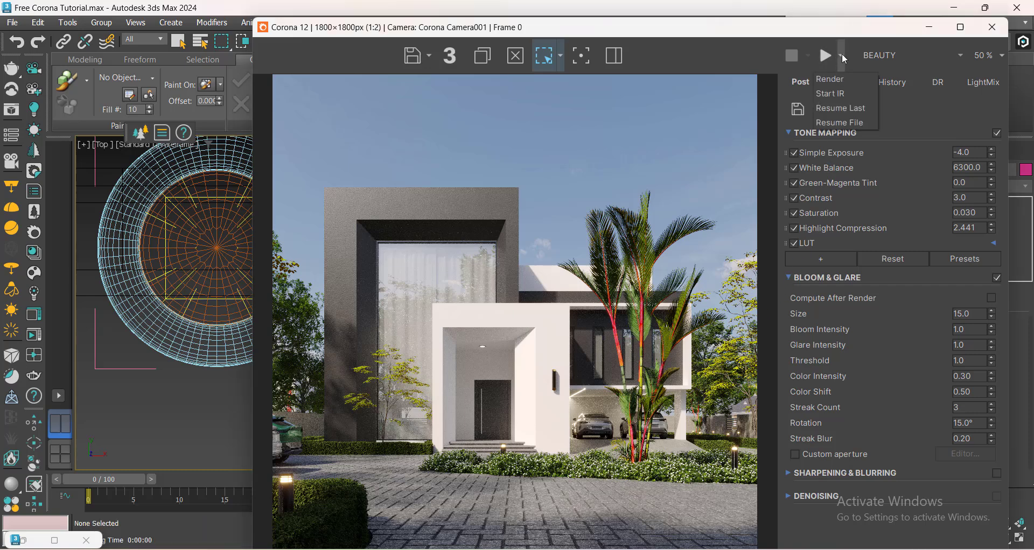
{"action": "left_click", "coordinate": [839, 109]}
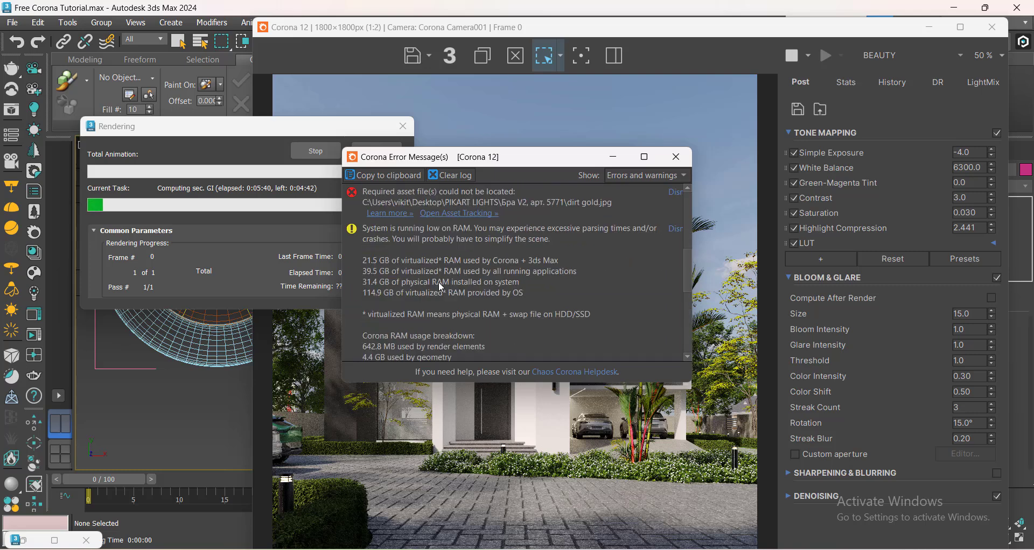
{"action": "scroll", "coordinate": [428, 264], "scroll_direction": "up", "scroll_amount": 1}
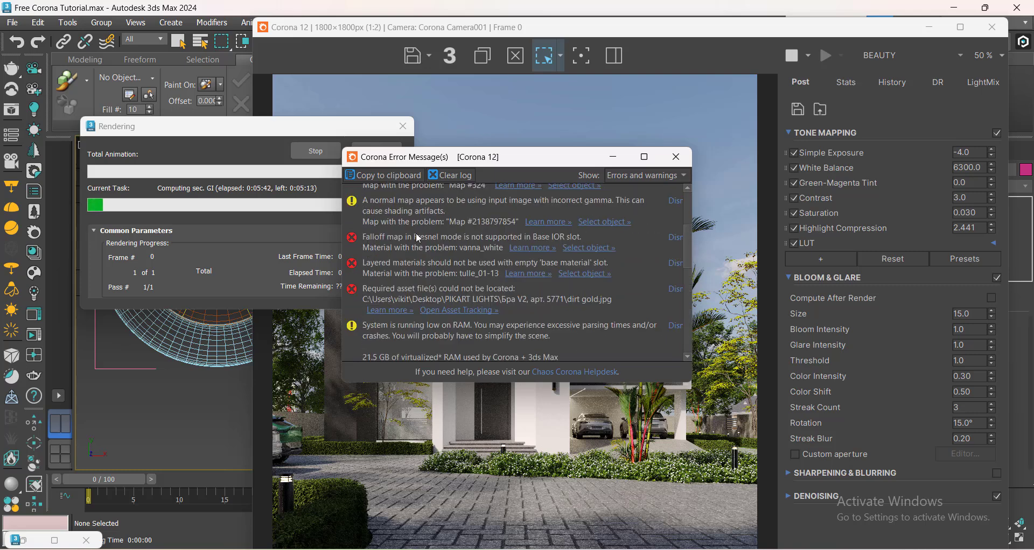
{"action": "scroll", "coordinate": [358, 271], "scroll_direction": "down", "scroll_amount": 2}
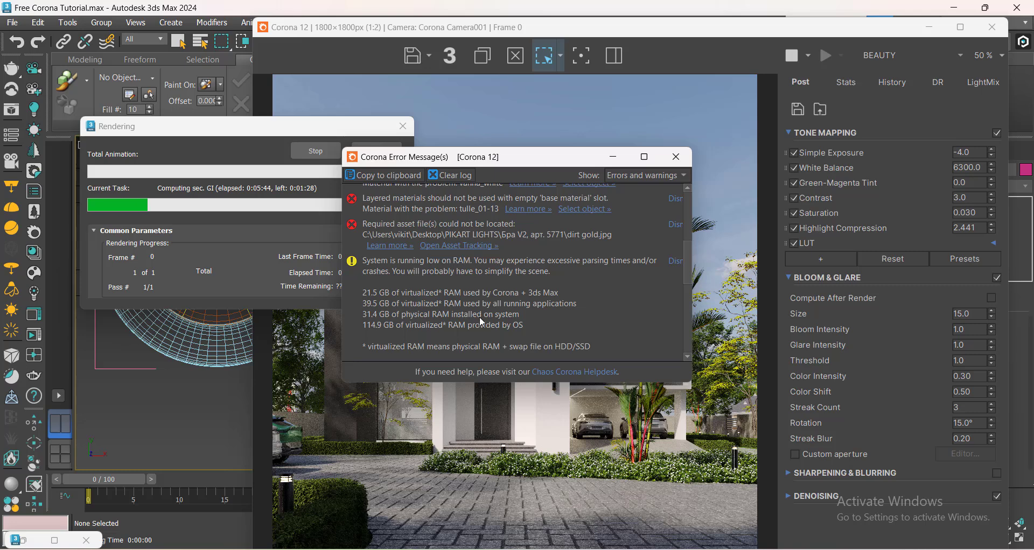
{"action": "scroll", "coordinate": [583, 295], "scroll_direction": "down", "scroll_amount": 8}
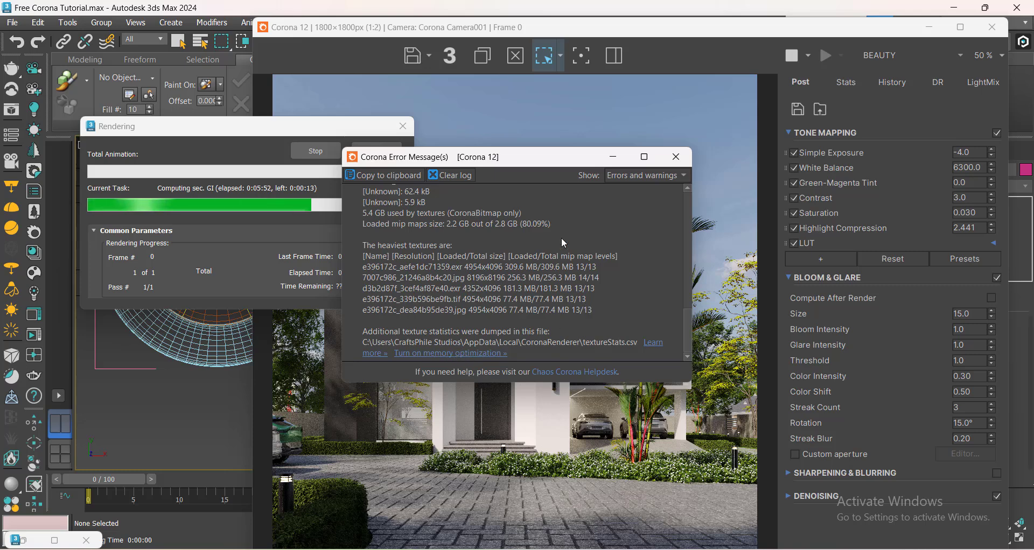
{"action": "left_click", "coordinate": [612, 156]}
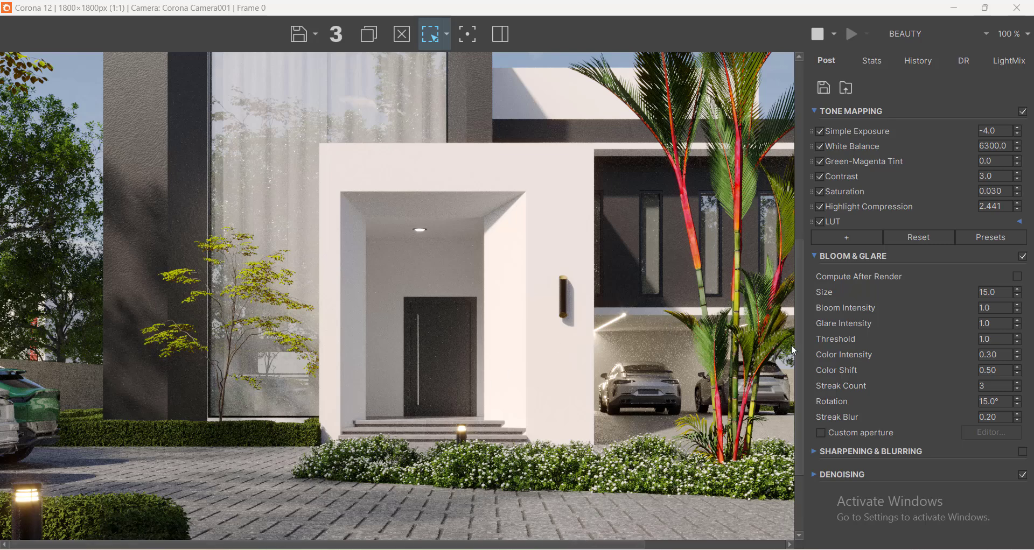
Inspect the CESSENTIAL_Reflect and CESSENTIAL_Refract render elements, then switch back to the BEAUTY pass.
{"action": "left_click_drag", "start_coordinate": [802, 329], "coordinate": [782, 332]}
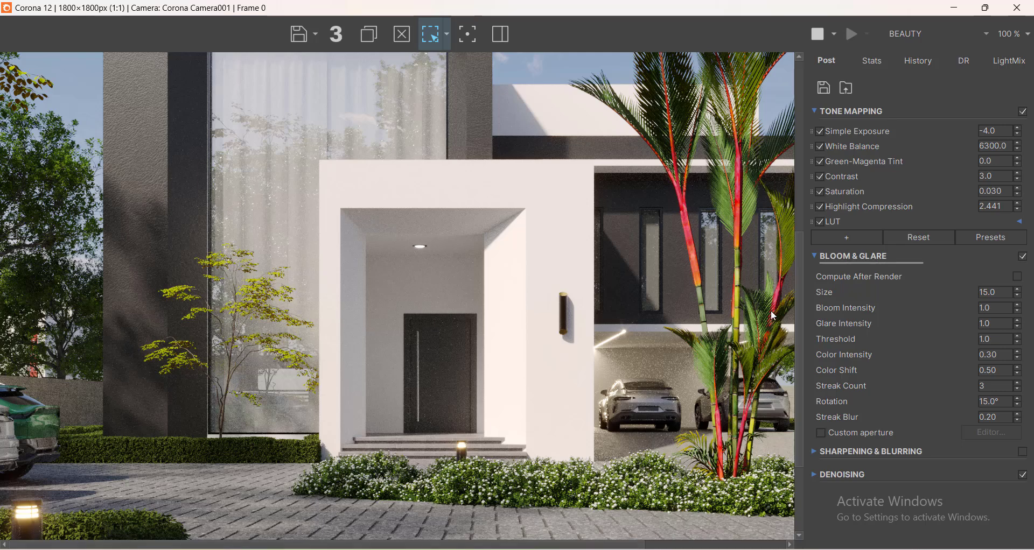
{"action": "left_click_drag", "start_coordinate": [799, 289], "coordinate": [802, 236]}
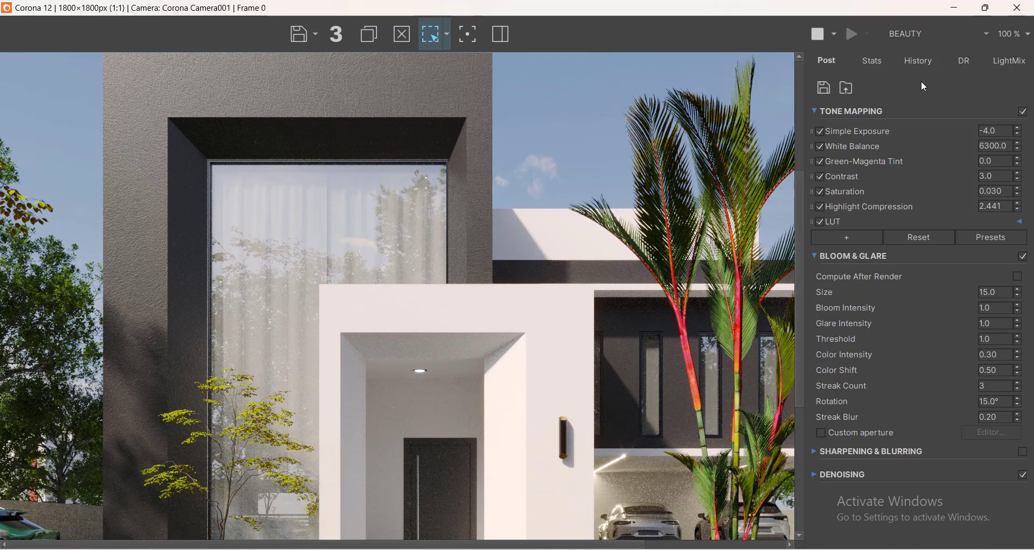
{"action": "left_click", "coordinate": [980, 31]}
{"action": "left_click", "coordinate": [950, 65]}
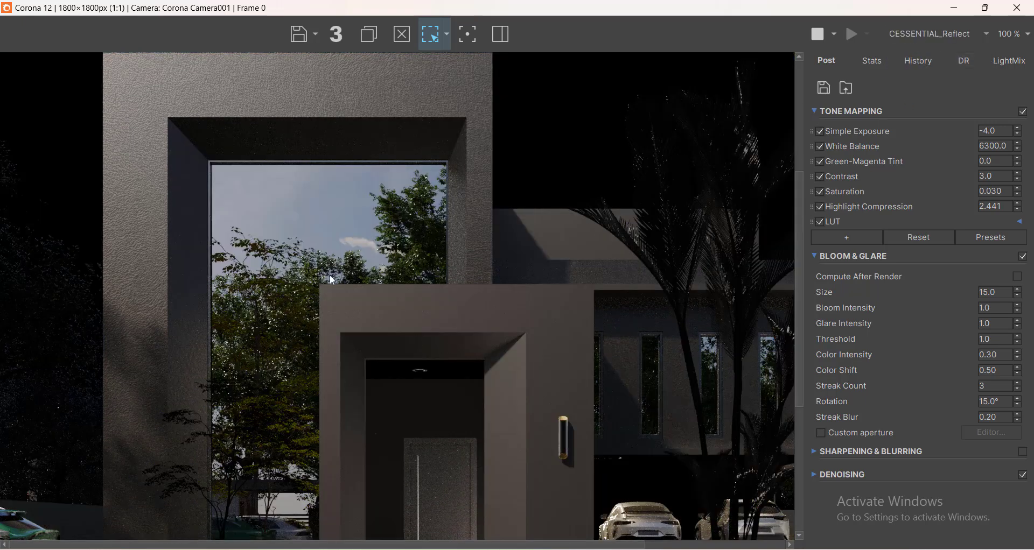
{"action": "scroll", "coordinate": [309, 220], "scroll_direction": "down", "scroll_amount": 1}
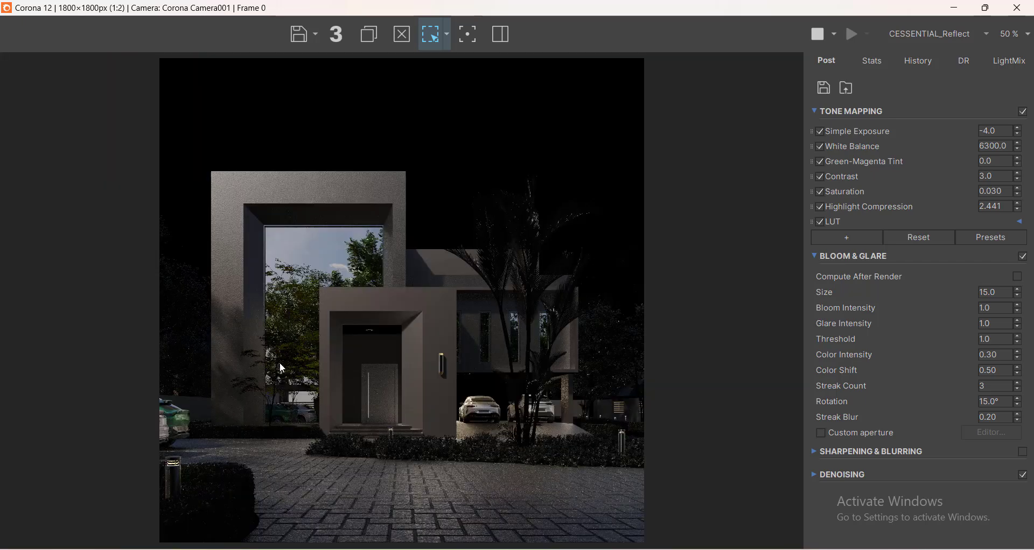
{"action": "scroll", "coordinate": [320, 265], "scroll_direction": "up", "scroll_amount": 1}
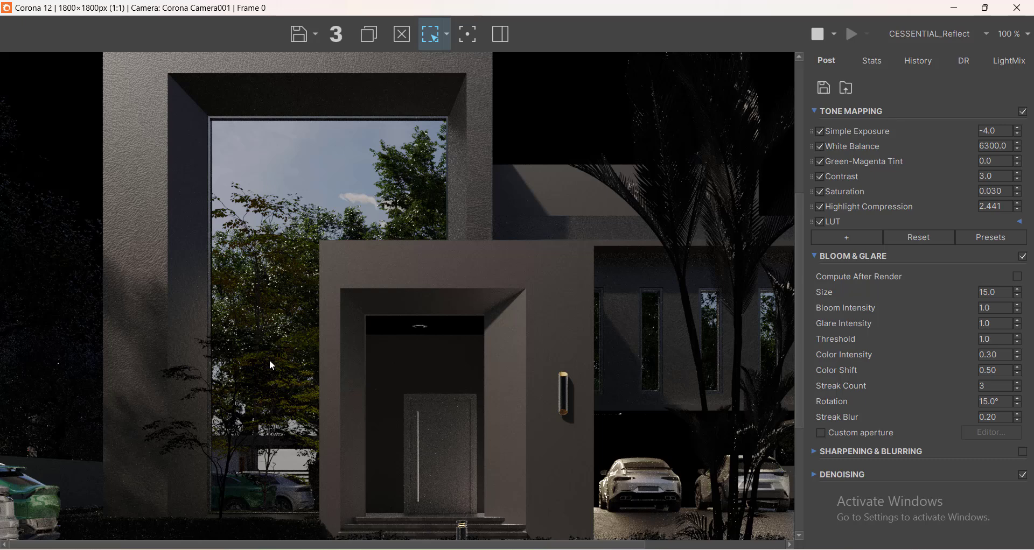
{"action": "left_click", "coordinate": [980, 33]}
{"action": "left_click", "coordinate": [937, 76]}
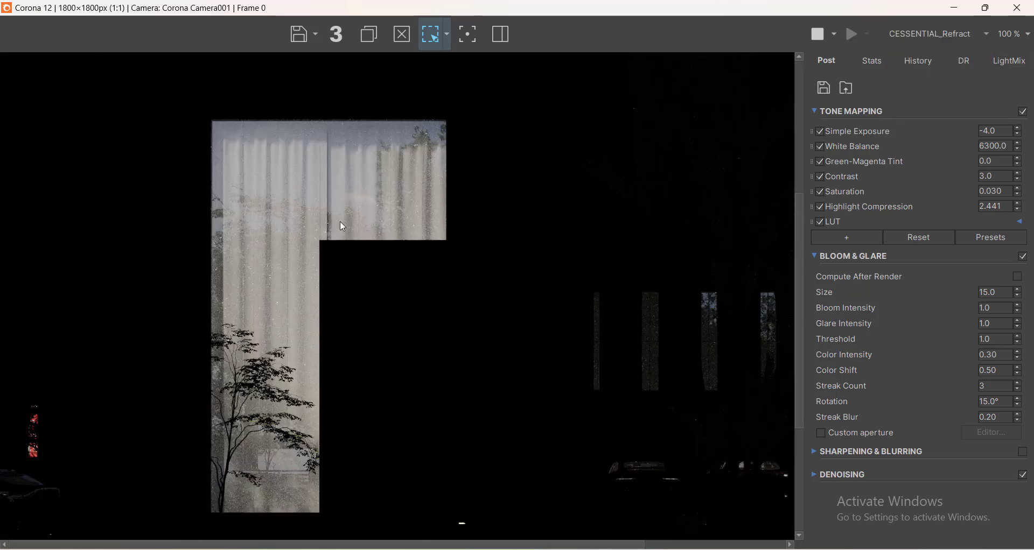
{"action": "left_click", "coordinate": [945, 36]}
{"action": "left_click", "coordinate": [920, 47]}
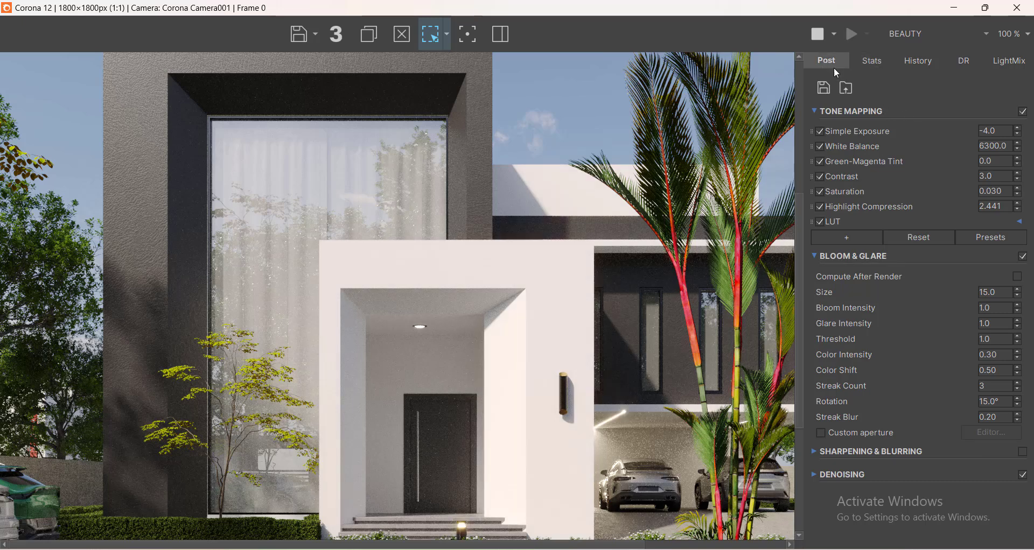
Review the frame buffer's Stats, History, DR and LightMix panels.
{"action": "left_click", "coordinate": [872, 61]}
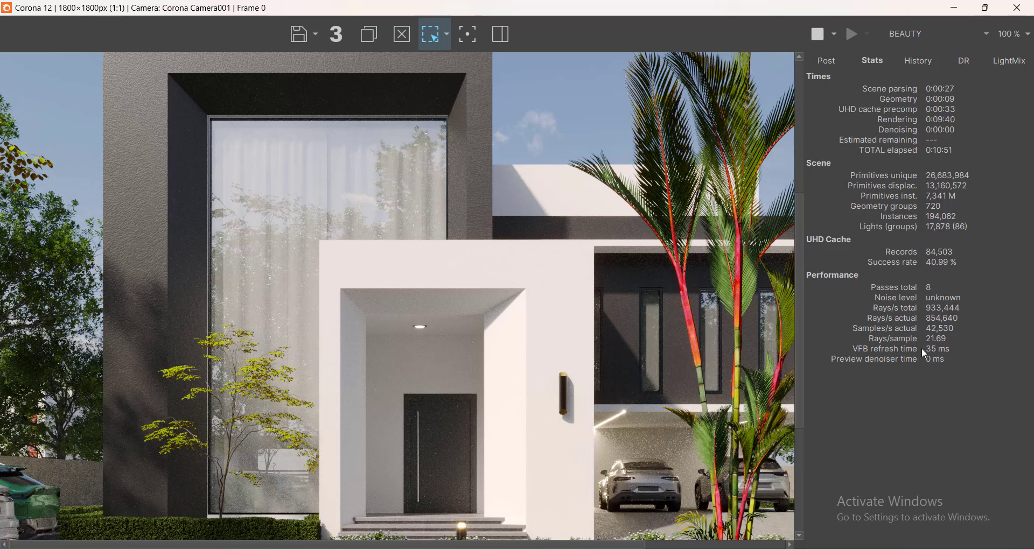
{"action": "left_click_drag", "start_coordinate": [802, 376], "coordinate": [799, 322]}
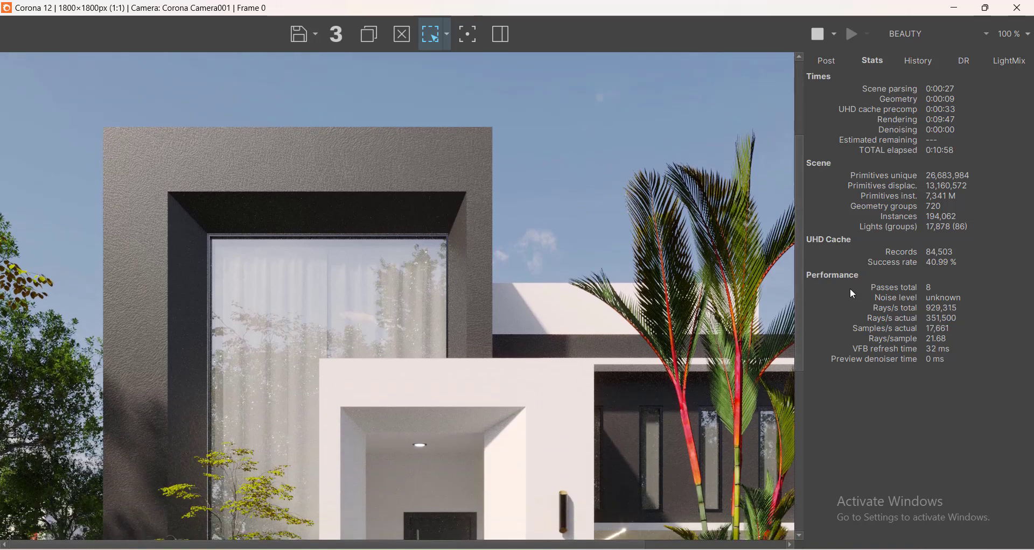
{"action": "left_click", "coordinate": [828, 60]}
{"action": "left_click", "coordinate": [873, 63]}
{"action": "scroll", "coordinate": [351, 302], "scroll_direction": "down", "scroll_amount": 1}
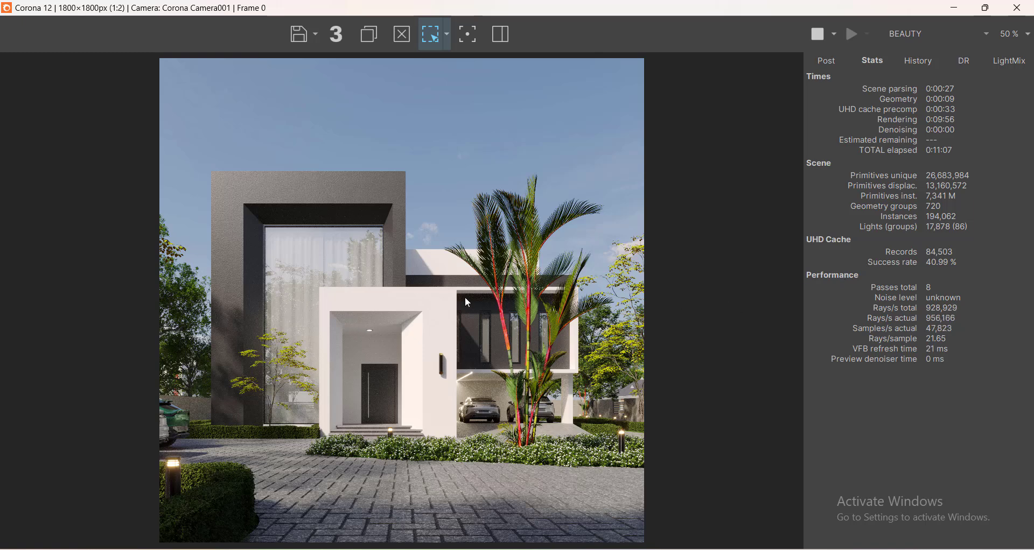
{"action": "scroll", "coordinate": [465, 298], "scroll_direction": "up", "scroll_amount": 1}
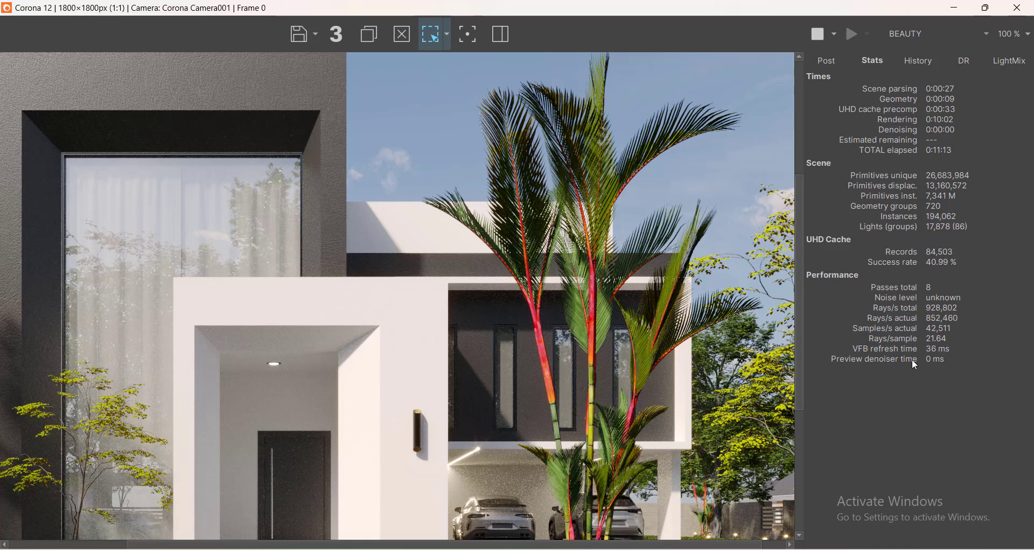
{"action": "mouse_move", "coordinate": [913, 361]}
{"action": "left_click_drag", "start_coordinate": [314, 545], "coordinate": [156, 542]}
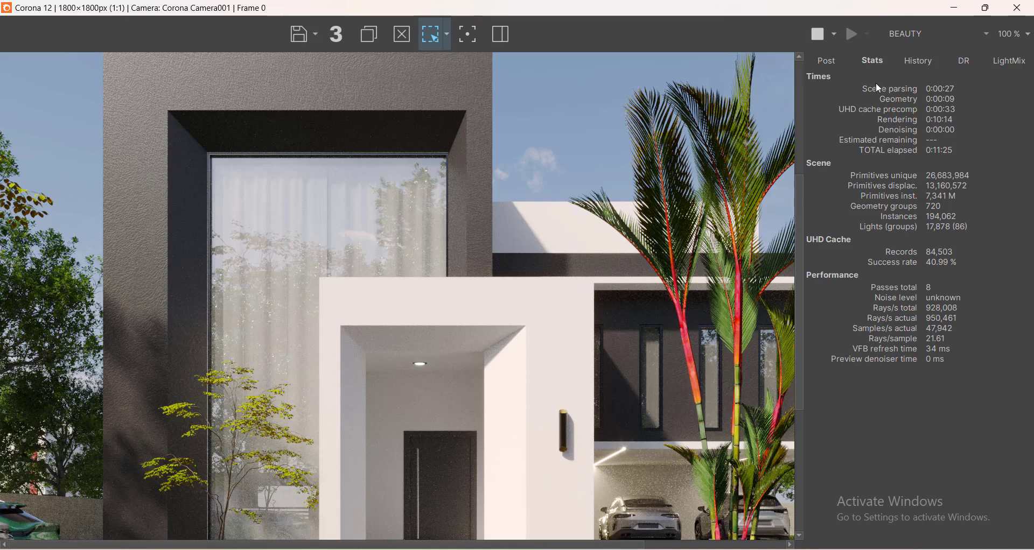
{"action": "left_click", "coordinate": [909, 60]}
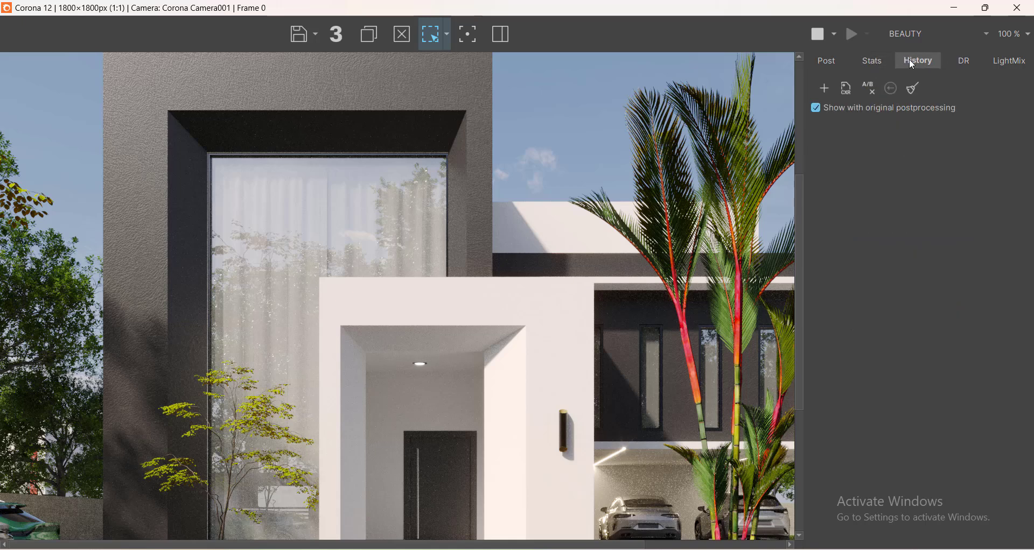
{"action": "left_click", "coordinate": [961, 64]}
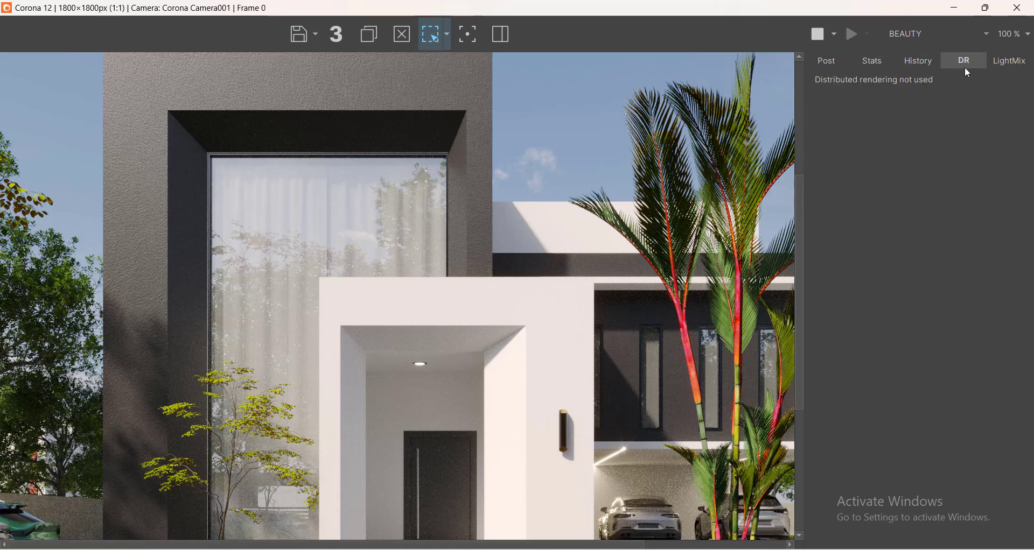
{"action": "left_click", "coordinate": [1009, 61]}
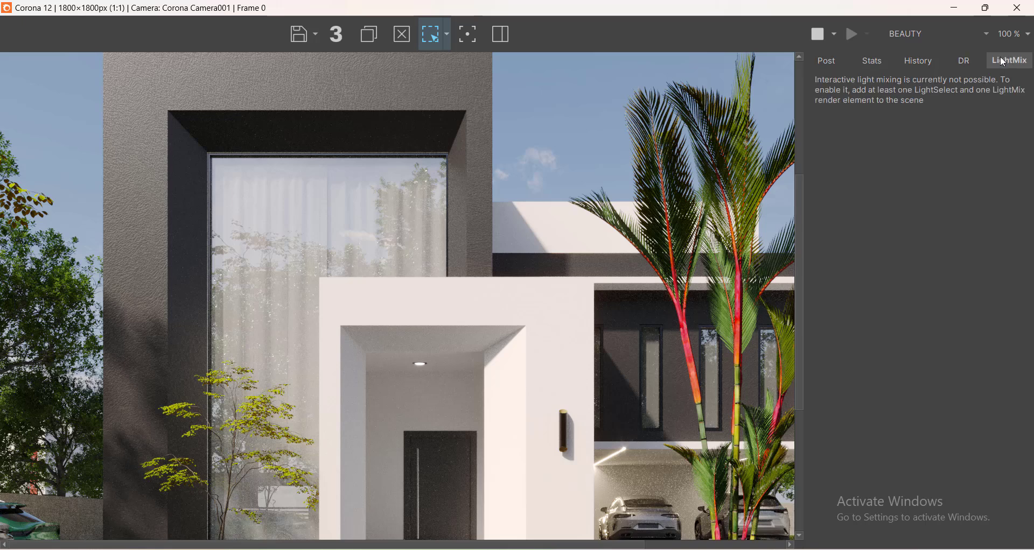
{"action": "left_click", "coordinate": [870, 63]}
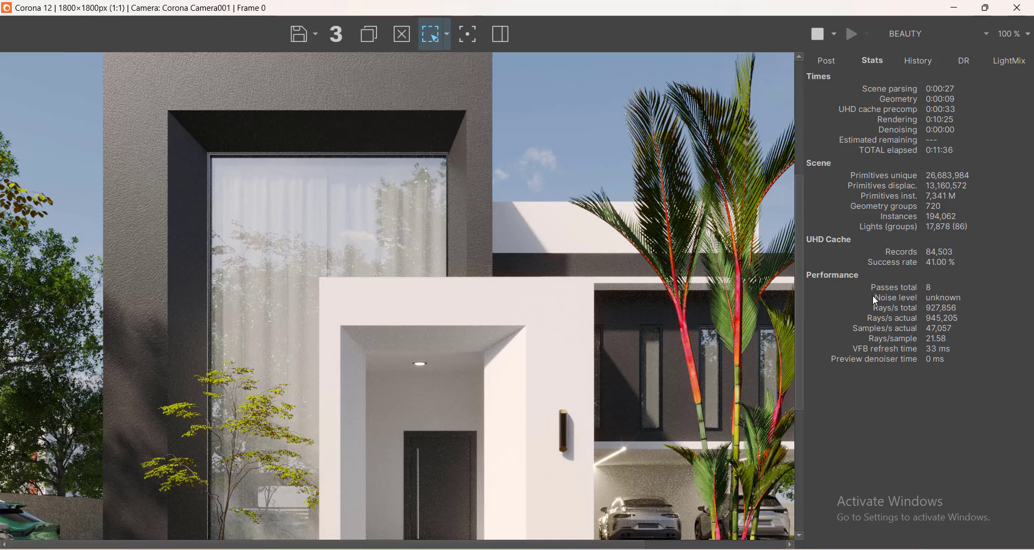
{"action": "mouse_move", "coordinate": [947, 305]}
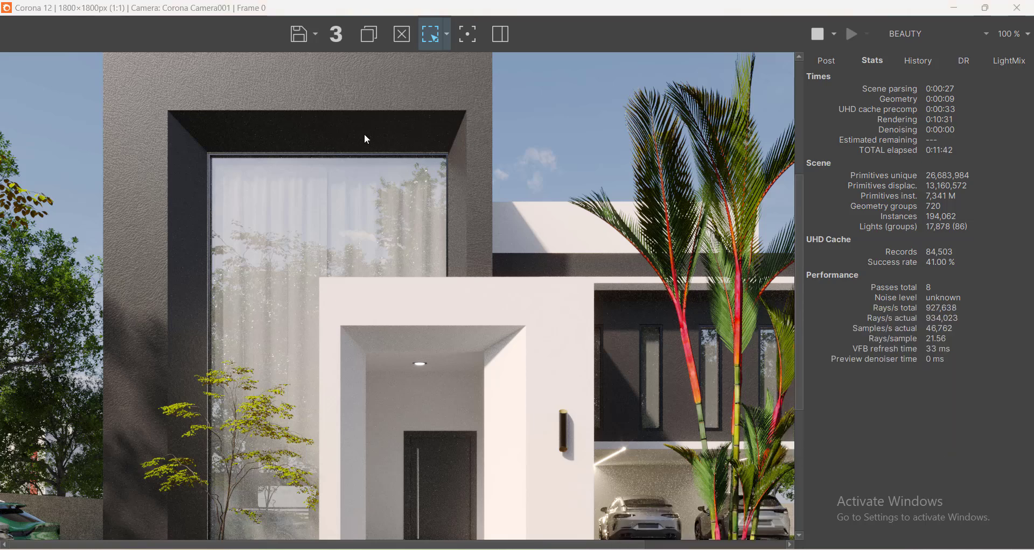
Draw a render region around the carport with the two cars.
{"action": "middle_click_drag", "start_coordinate": [360, 112], "coordinate": [216, 48]}
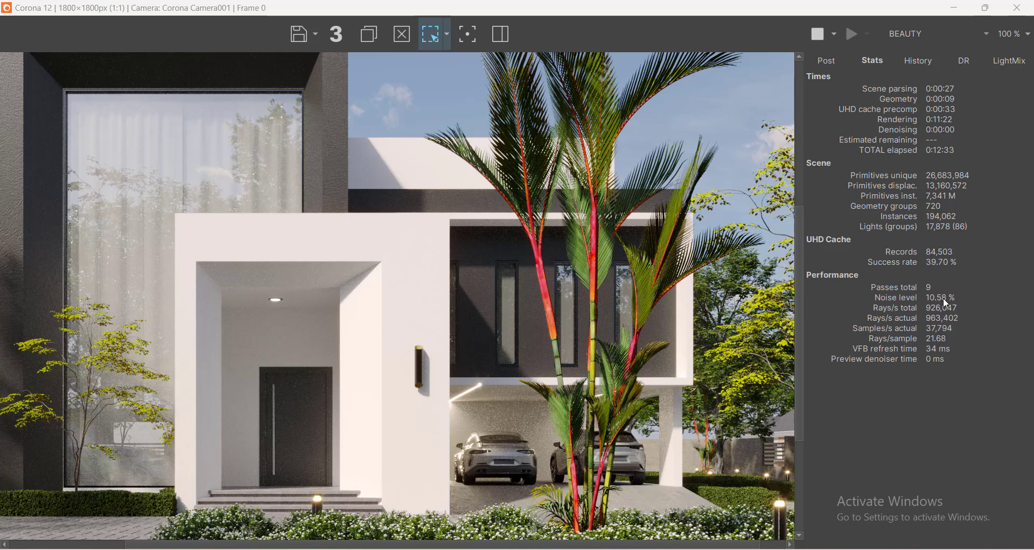
{"action": "scroll", "coordinate": [263, 289], "scroll_direction": "down", "scroll_amount": 3}
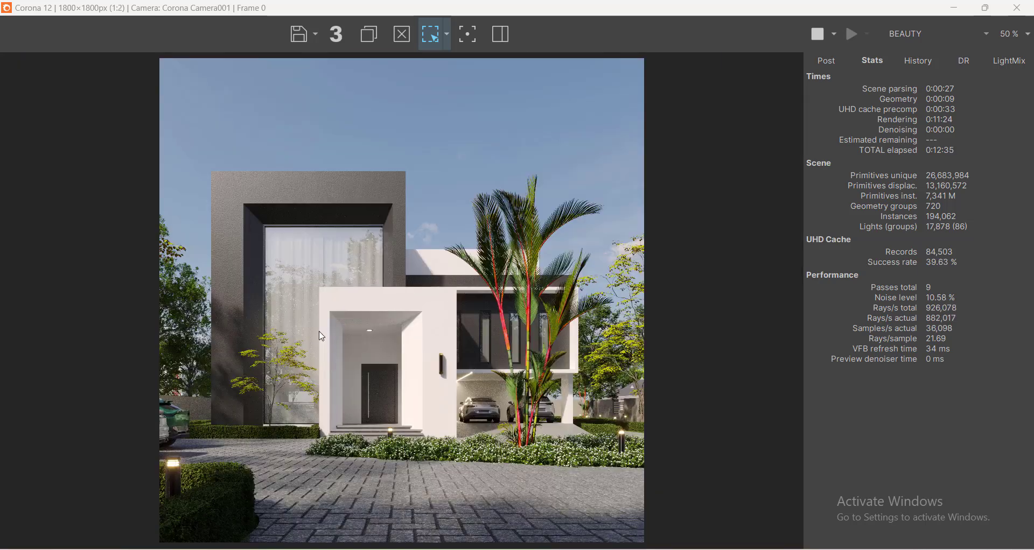
{"action": "scroll", "coordinate": [305, 376], "scroll_direction": "up", "scroll_amount": 3}
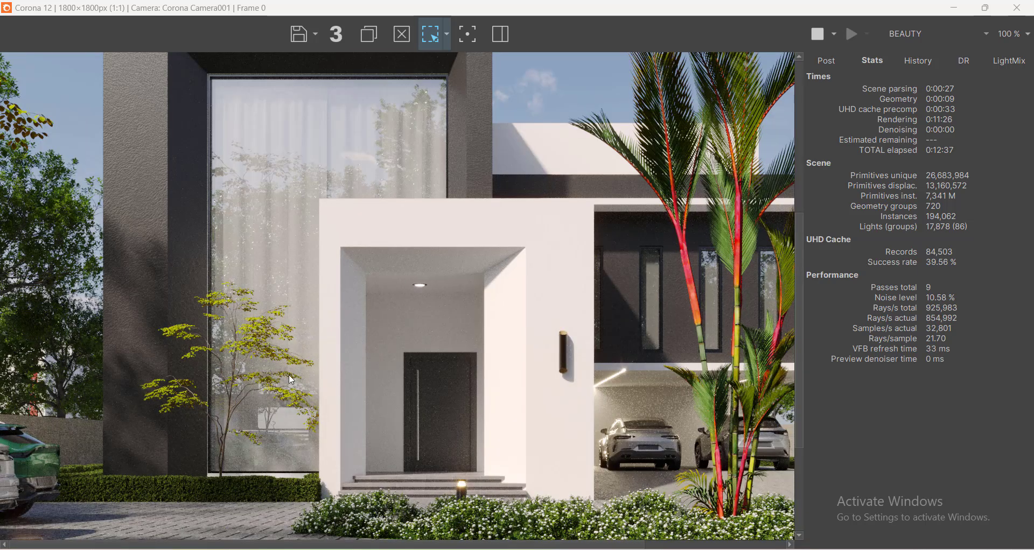
{"action": "scroll", "coordinate": [313, 364], "scroll_direction": "down", "scroll_amount": 1}
{"action": "scroll", "coordinate": [476, 452], "scroll_direction": "up", "scroll_amount": 1}
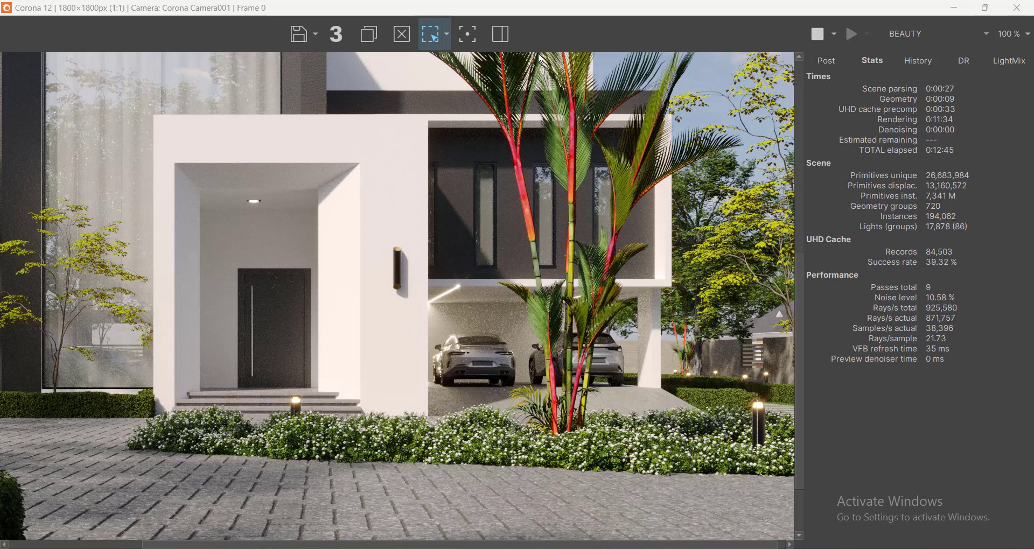
{"action": "left_click", "coordinate": [466, 36]}
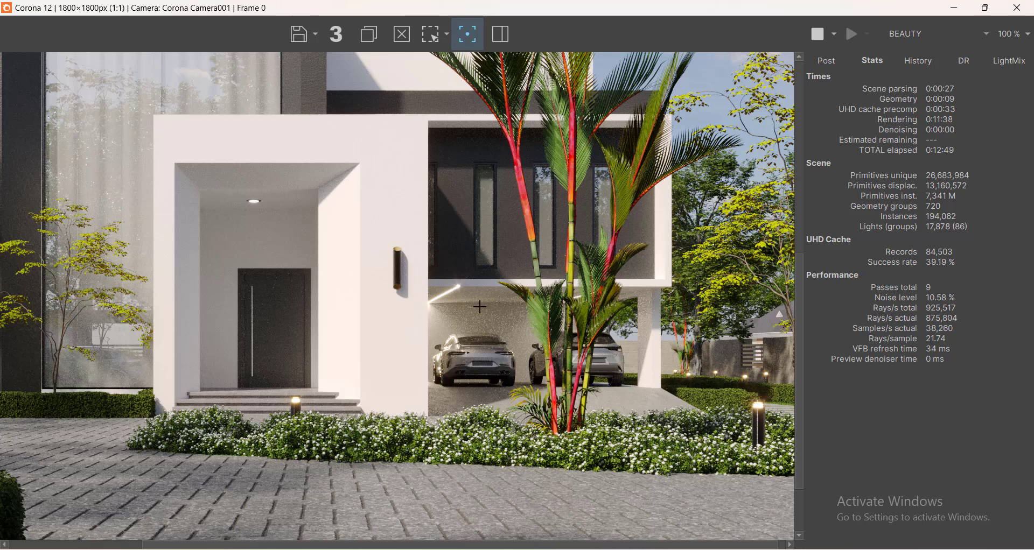
{"action": "left_click", "coordinate": [431, 34]}
{"action": "left_click_drag", "start_coordinate": [428, 281], "coordinate": [658, 411]}
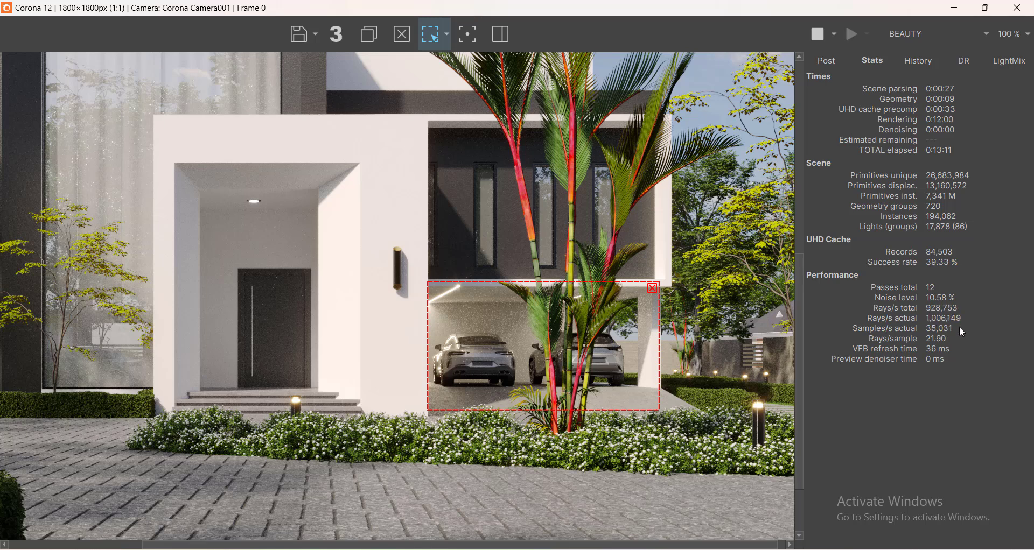
Zoom the frame buffer in and out to inspect the render region's progress and the noise level estimate.
{"action": "mouse_move", "coordinate": [969, 331]}
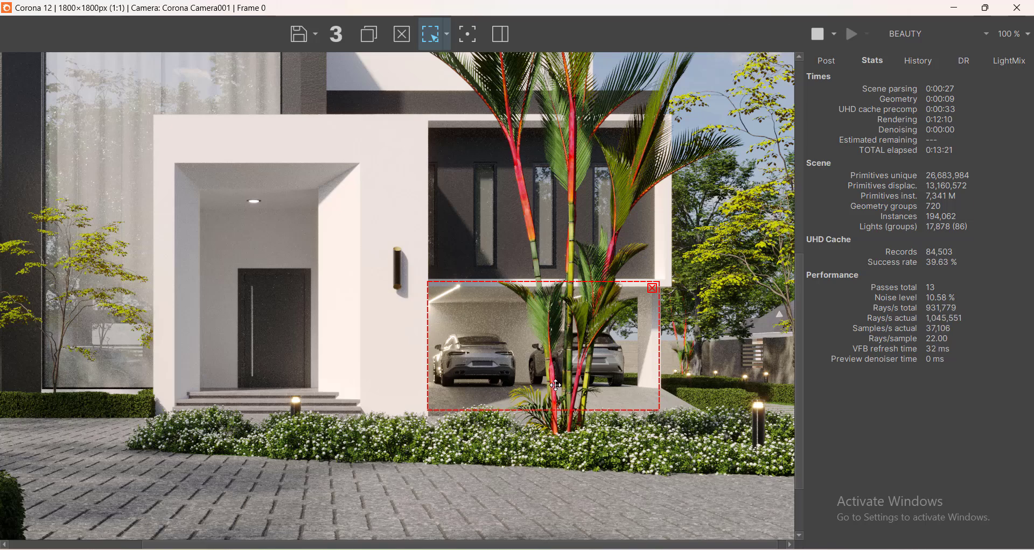
{"action": "scroll", "coordinate": [555, 386], "scroll_direction": "down", "scroll_amount": 1}
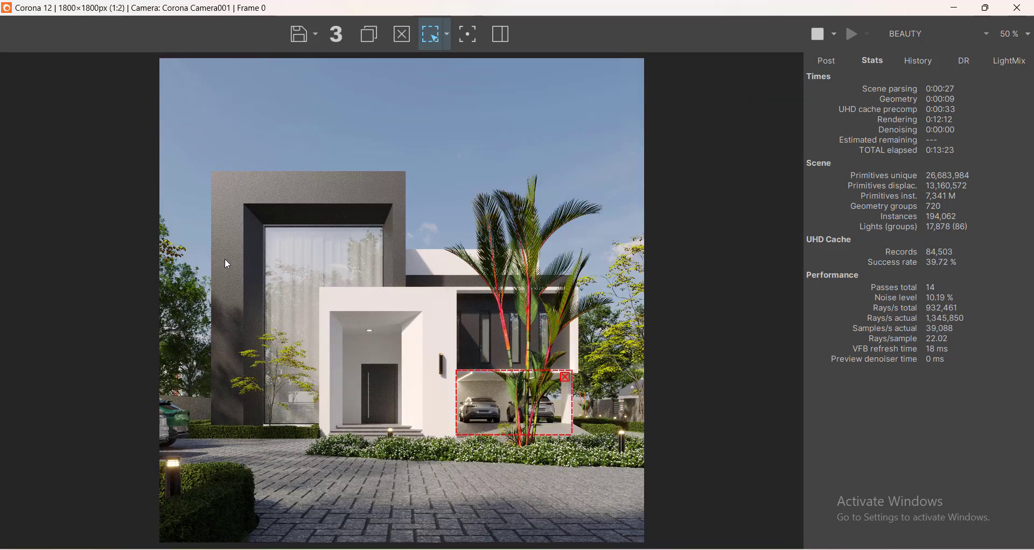
{"action": "scroll", "coordinate": [454, 421], "scroll_direction": "up", "scroll_amount": 1}
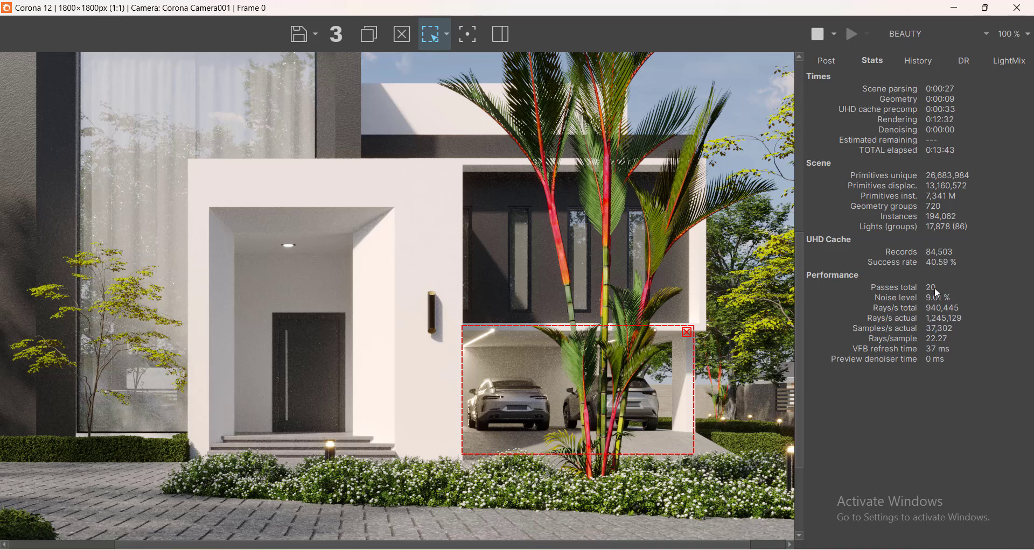
{"action": "mouse_move", "coordinate": [936, 299]}
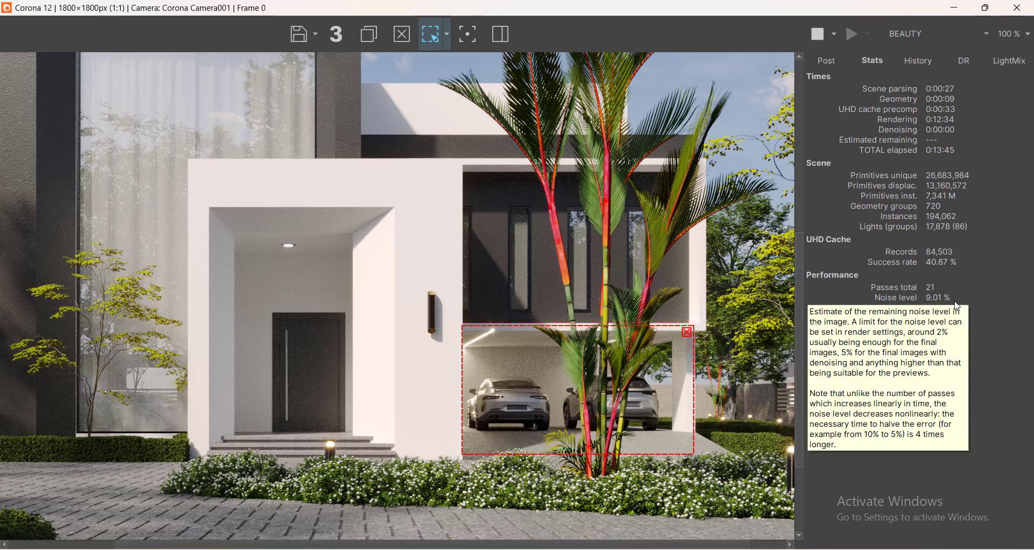
{"action": "scroll", "coordinate": [349, 393], "scroll_direction": "down", "scroll_amount": 1}
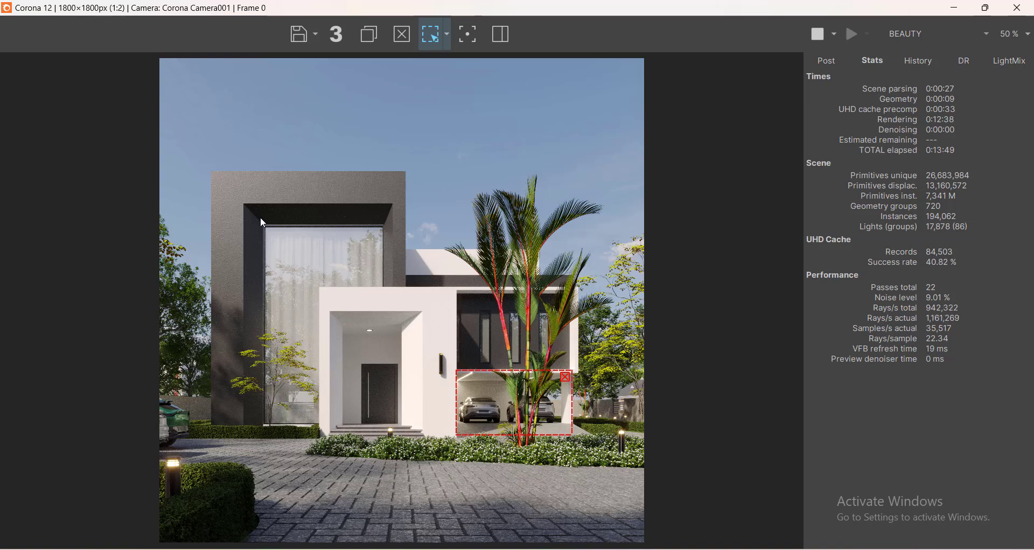
{"action": "scroll", "coordinate": [488, 392], "scroll_direction": "up", "scroll_amount": 2}
{"action": "scroll", "coordinate": [492, 397], "scroll_direction": "down", "scroll_amount": 1}
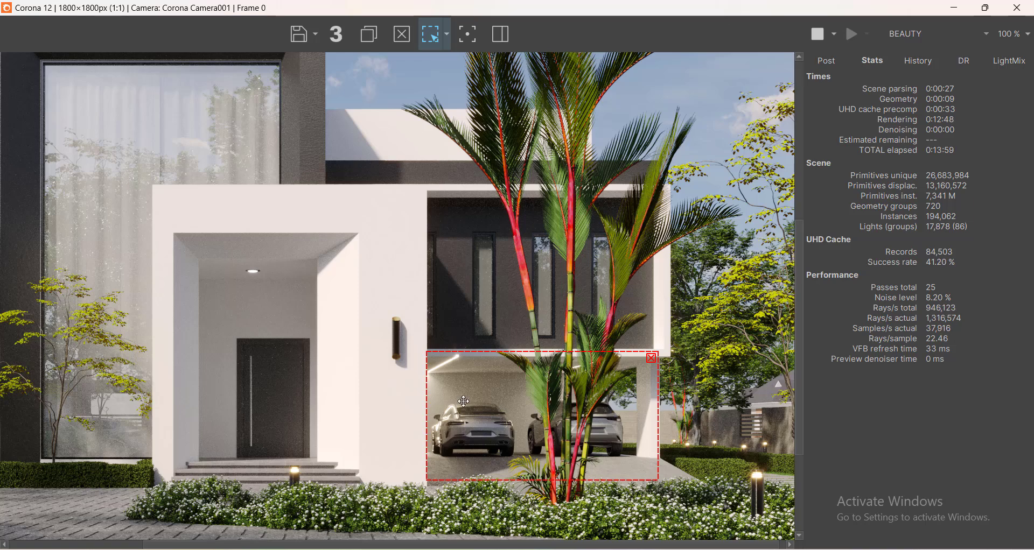
{"action": "scroll", "coordinate": [364, 315], "scroll_direction": "down", "scroll_amount": 1}
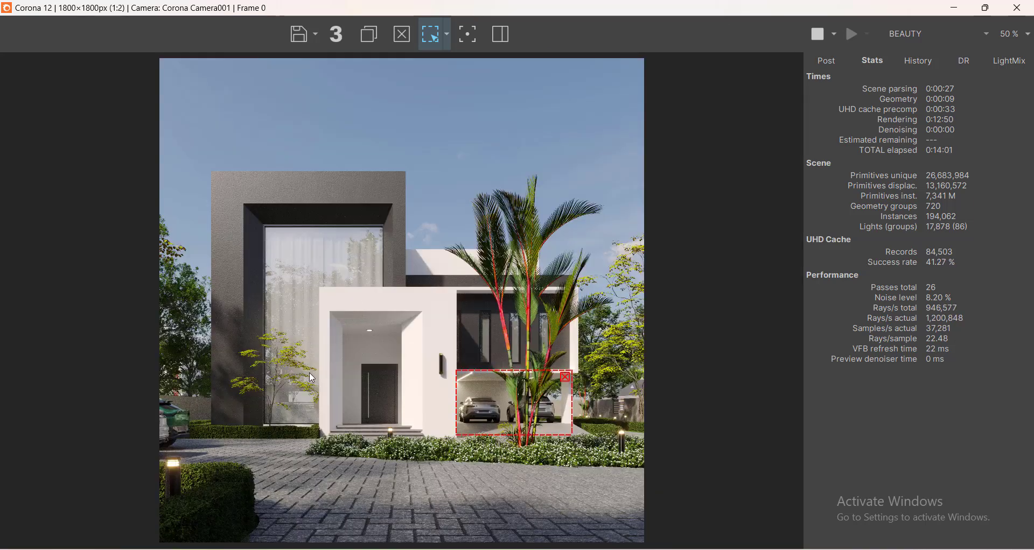
{"action": "scroll", "coordinate": [282, 500], "scroll_direction": "up", "scroll_amount": 1}
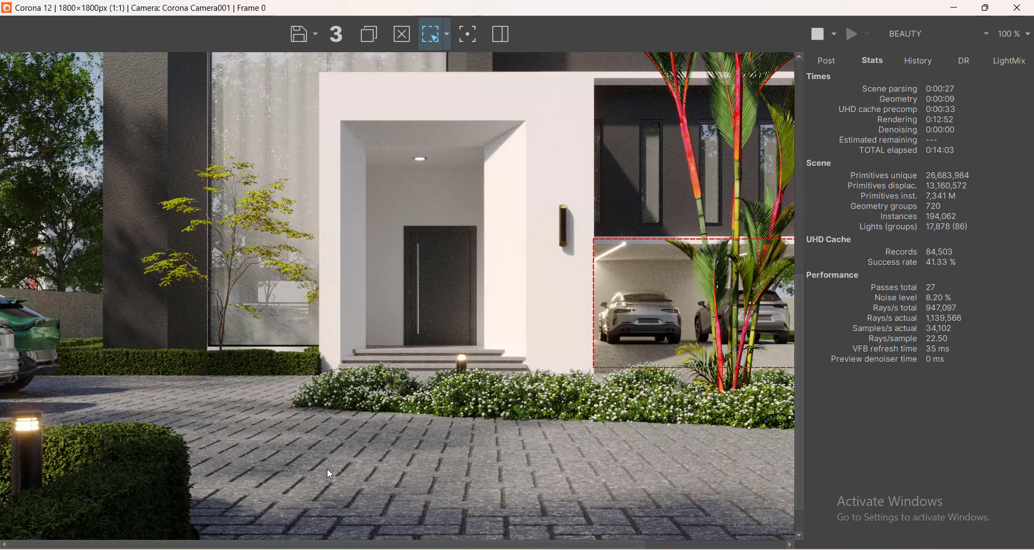
{"action": "scroll", "coordinate": [328, 469], "scroll_direction": "down", "scroll_amount": 1}
{"action": "scroll", "coordinate": [327, 469], "scroll_direction": "up", "scroll_amount": 1}
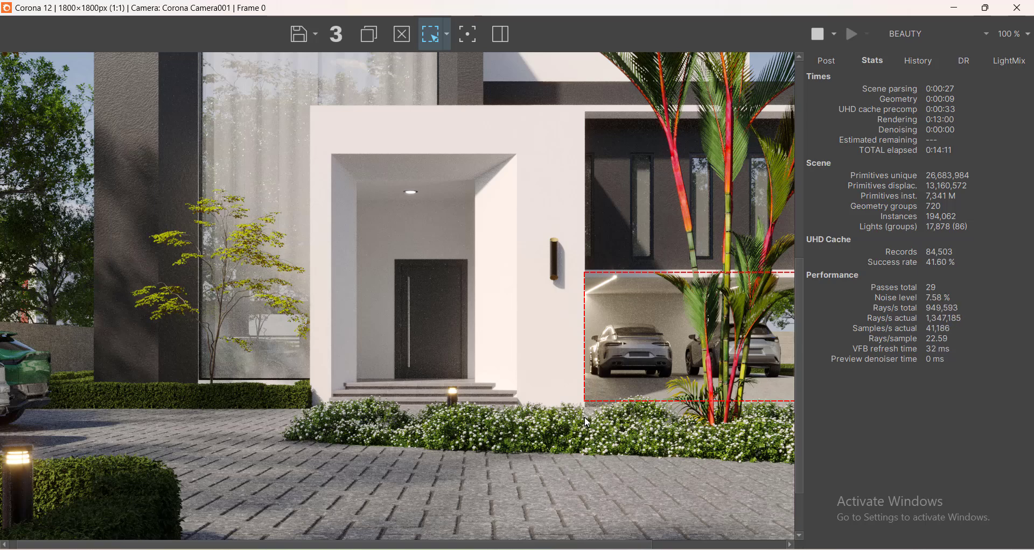
{"action": "scroll", "coordinate": [424, 414], "scroll_direction": "down", "scroll_amount": 3}
{"action": "scroll", "coordinate": [424, 417], "scroll_direction": "up", "scroll_amount": 3}
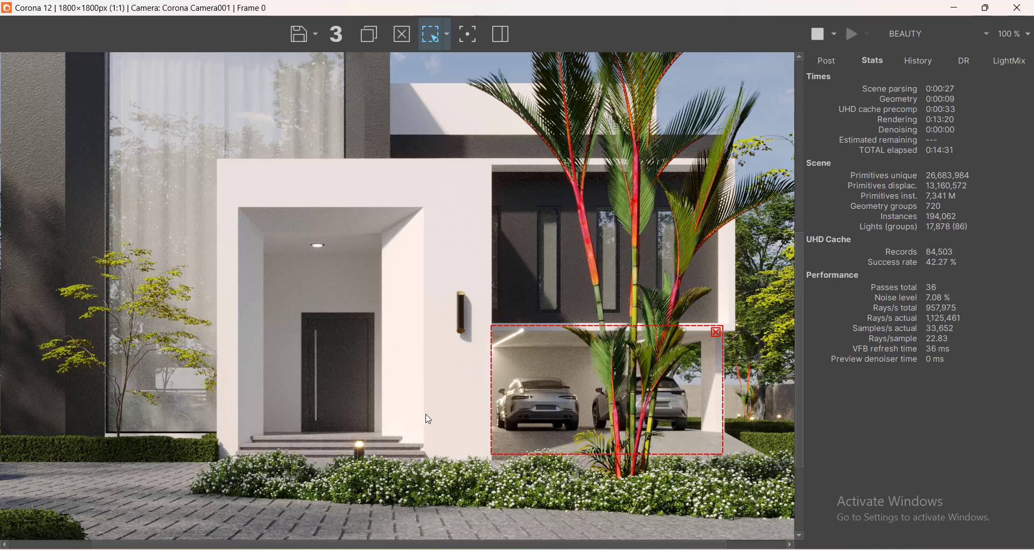
{"action": "scroll", "coordinate": [429, 419], "scroll_direction": "down", "scroll_amount": 2}
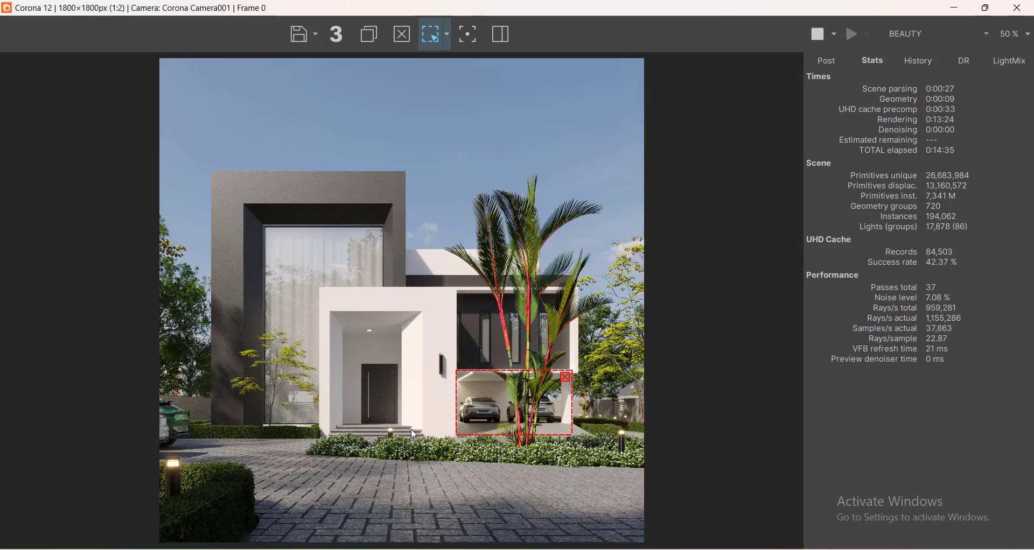
{"action": "scroll", "coordinate": [412, 428], "scroll_direction": "up", "scroll_amount": 2}
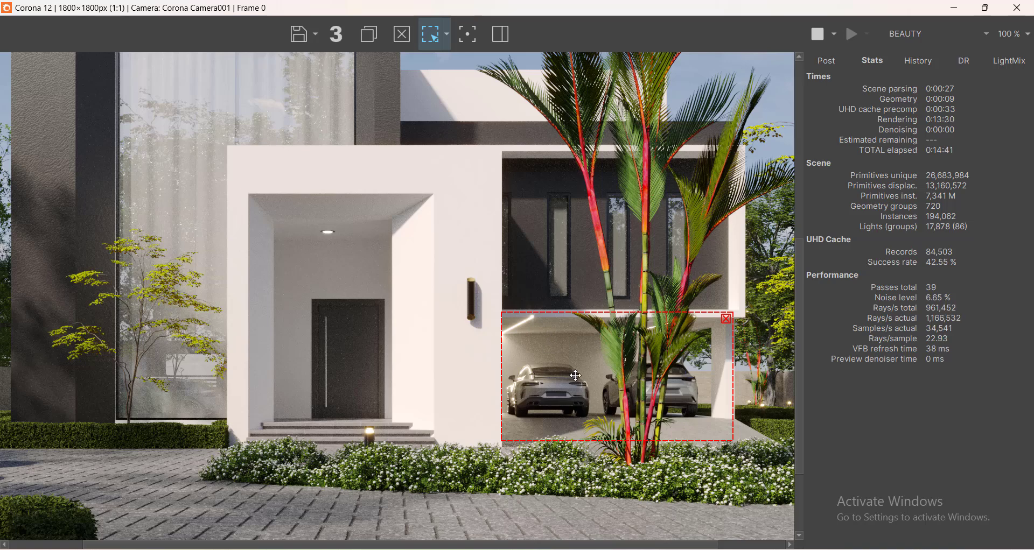
{"action": "scroll", "coordinate": [476, 427], "scroll_direction": "down", "scroll_amount": 2}
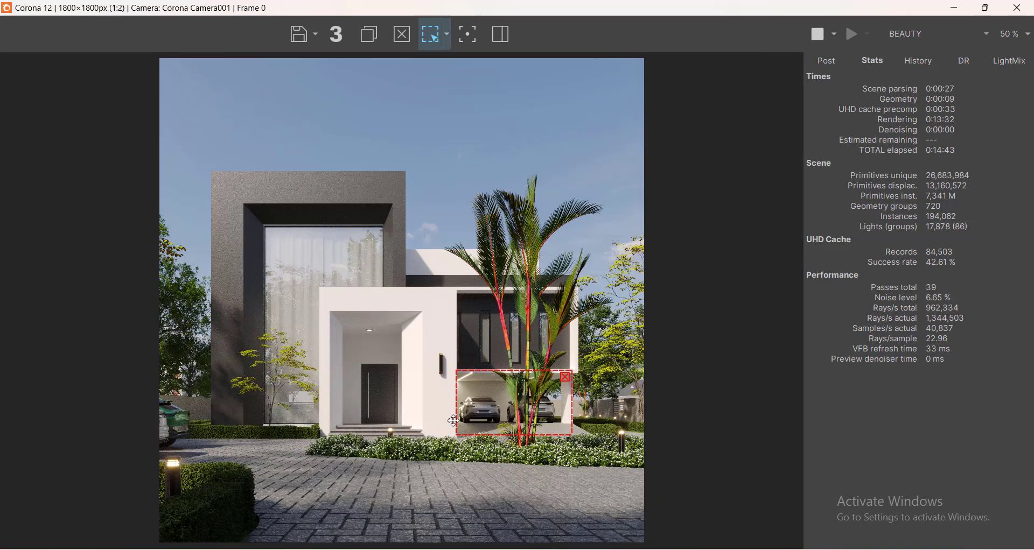
{"action": "scroll", "coordinate": [203, 503], "scroll_direction": "up", "scroll_amount": 2}
{"action": "scroll", "coordinate": [252, 444], "scroll_direction": "down", "scroll_amount": 2}
{"action": "scroll", "coordinate": [550, 329], "scroll_direction": "up", "scroll_amount": 2}
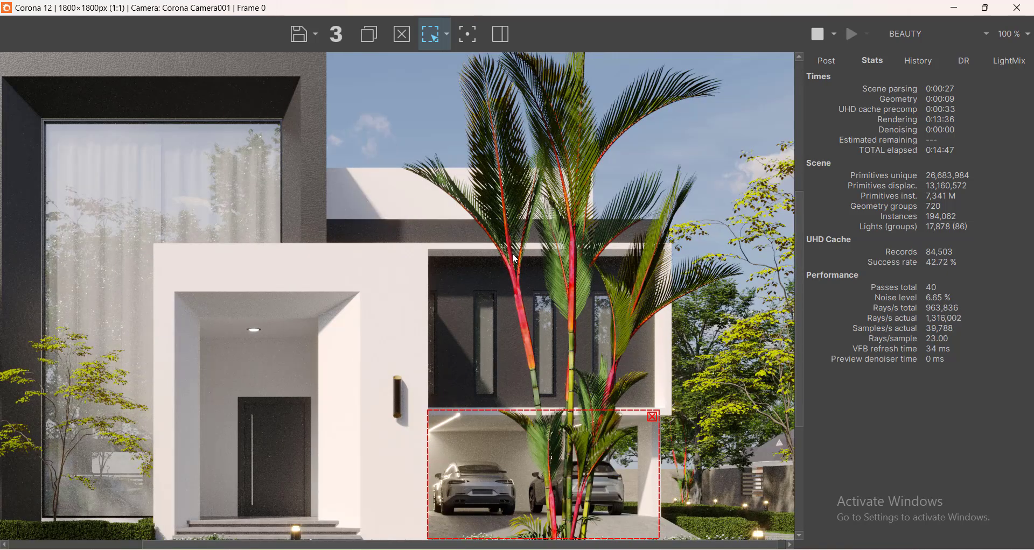
{"action": "scroll", "coordinate": [231, 249], "scroll_direction": "down", "scroll_amount": 1}
{"action": "scroll", "coordinate": [215, 394], "scroll_direction": "up", "scroll_amount": 1}
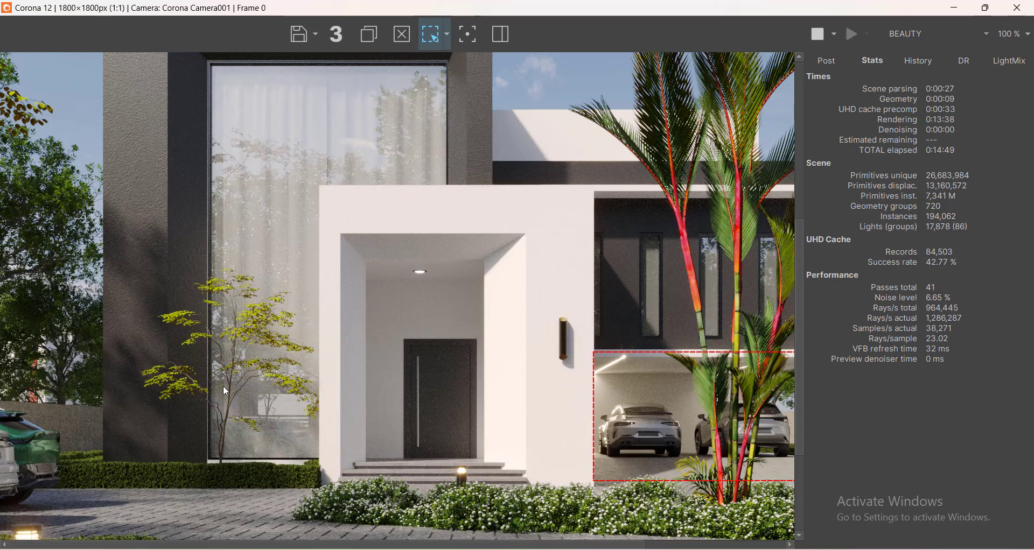
{"action": "scroll", "coordinate": [168, 356], "scroll_direction": "down", "scroll_amount": 1}
{"action": "scroll", "coordinate": [396, 312], "scroll_direction": "up", "scroll_amount": 1}
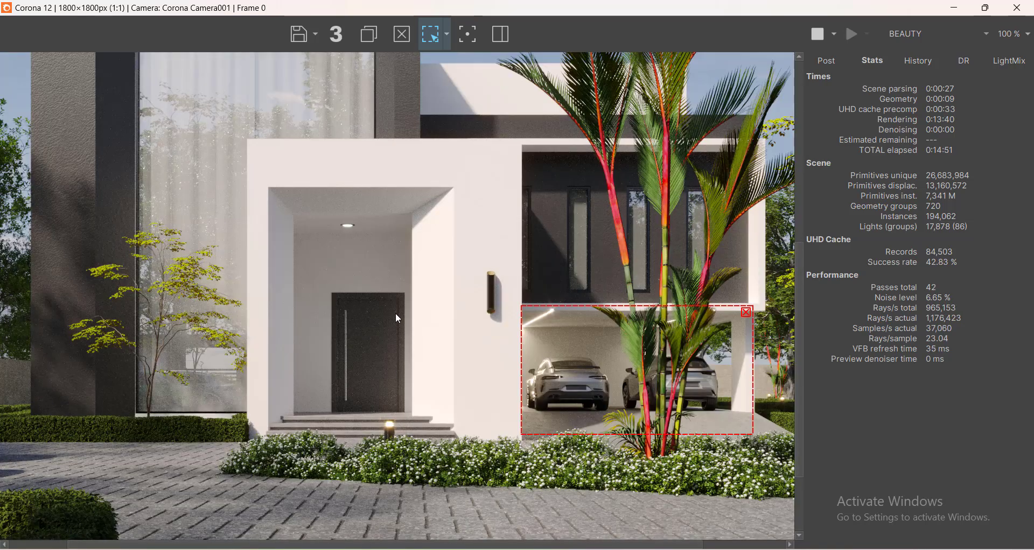
Draw a second render region around the front entrance door.
{"action": "left_click_drag", "start_coordinate": [392, 303], "coordinate": [329, 414]}
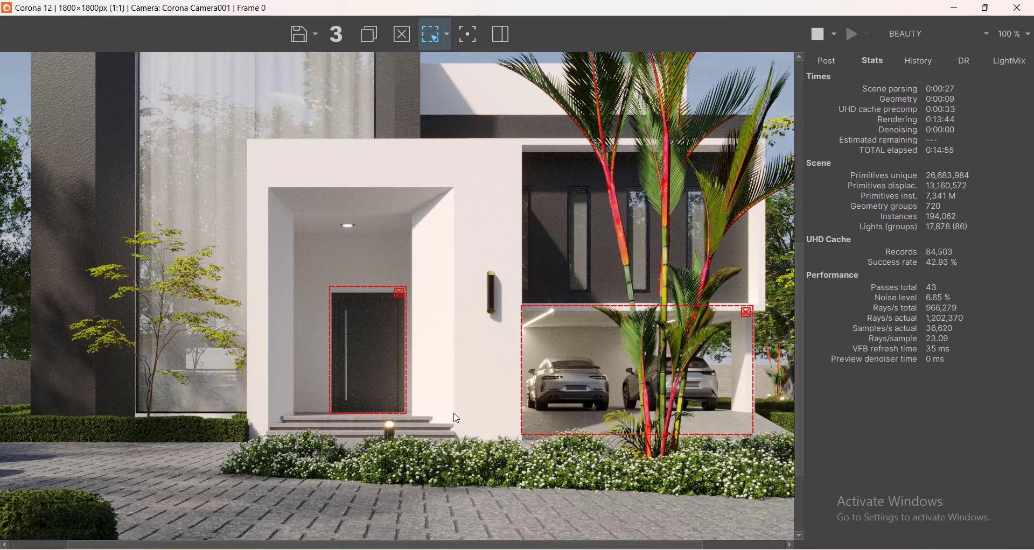
{"action": "scroll", "coordinate": [455, 416], "scroll_direction": "up", "scroll_amount": 1}
{"action": "scroll", "coordinate": [456, 418], "scroll_direction": "down", "scroll_amount": 1}
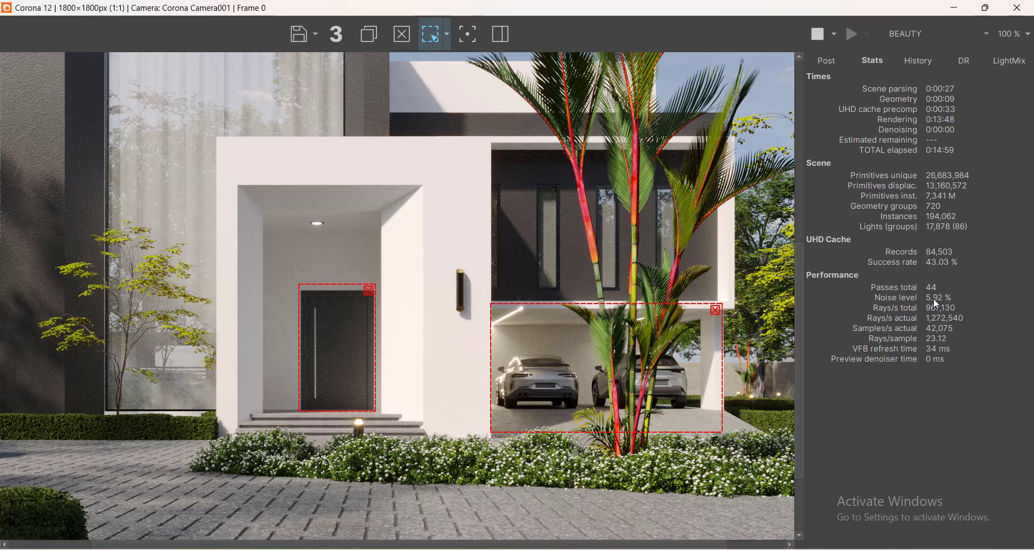
{"action": "mouse_move", "coordinate": [933, 300]}
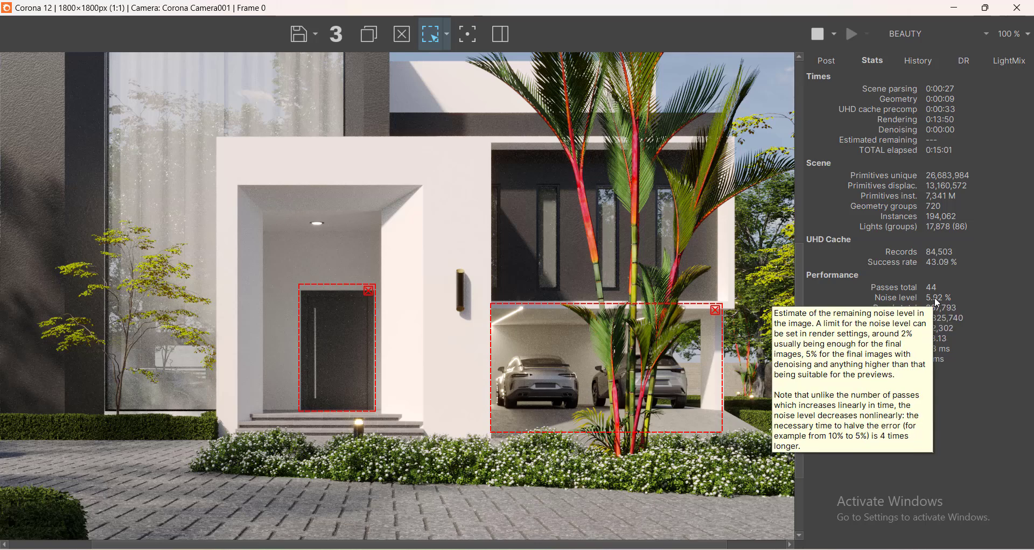
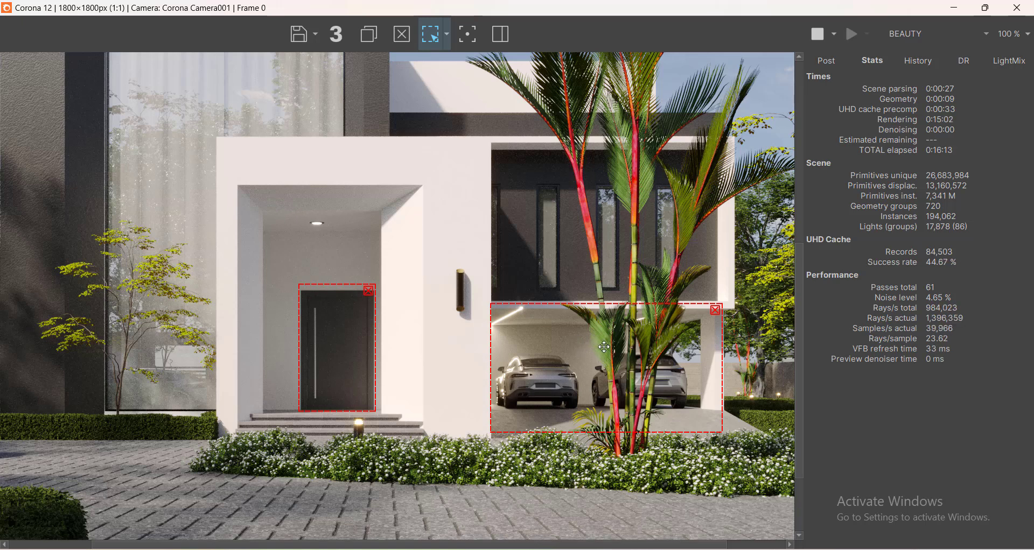
Remove the render region around the front entrance door.
{"action": "scroll", "coordinate": [483, 380], "scroll_direction": "down", "scroll_amount": 1}
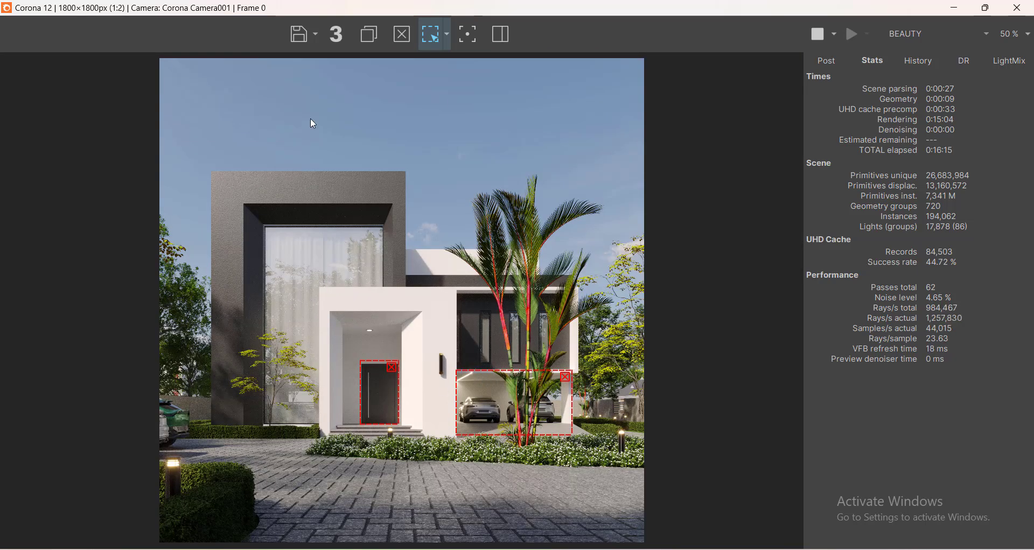
{"action": "scroll", "coordinate": [500, 409], "scroll_direction": "up", "scroll_amount": 1}
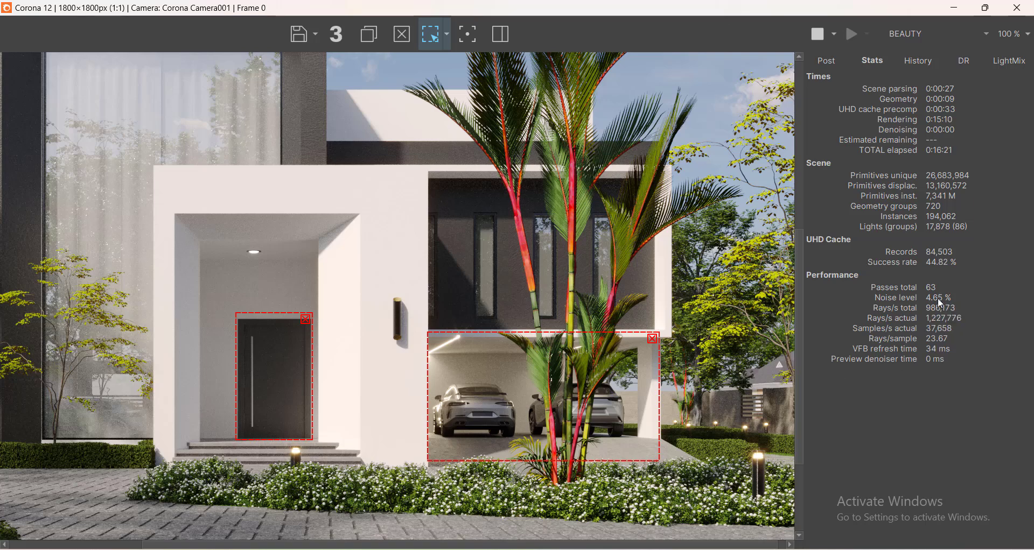
{"action": "mouse_move", "coordinate": [937, 298]}
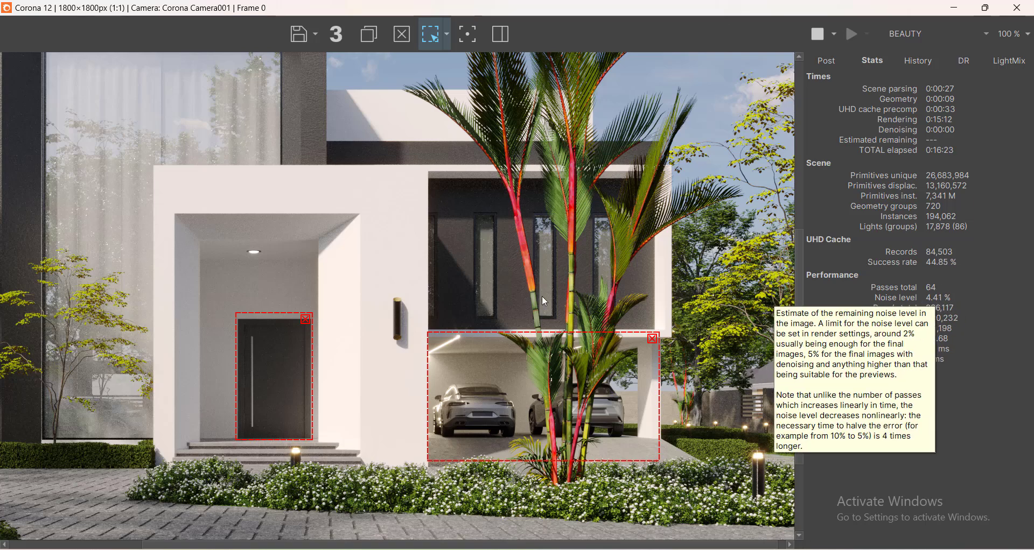
{"action": "scroll", "coordinate": [318, 263], "scroll_direction": "down", "scroll_amount": 2}
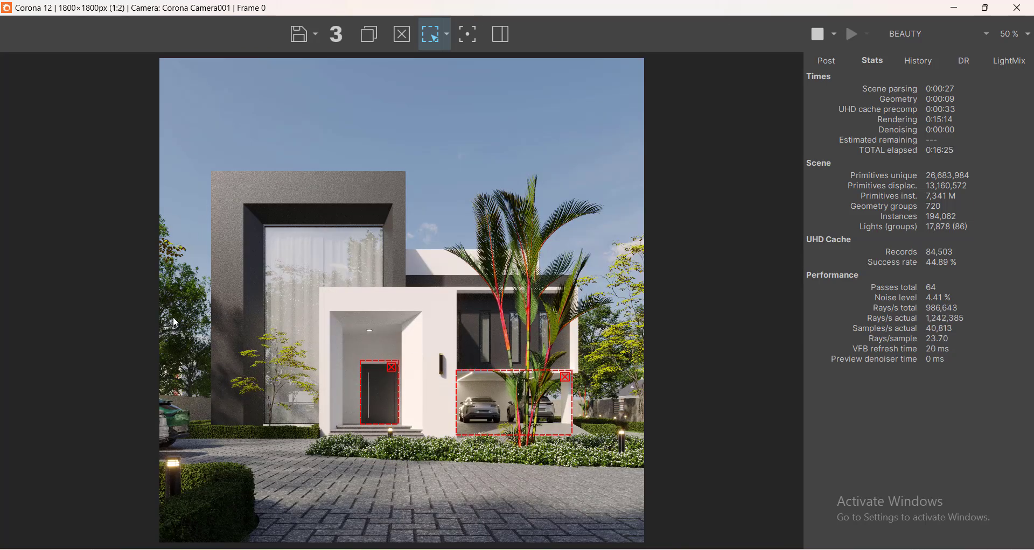
{"action": "scroll", "coordinate": [188, 387], "scroll_direction": "up", "scroll_amount": 2}
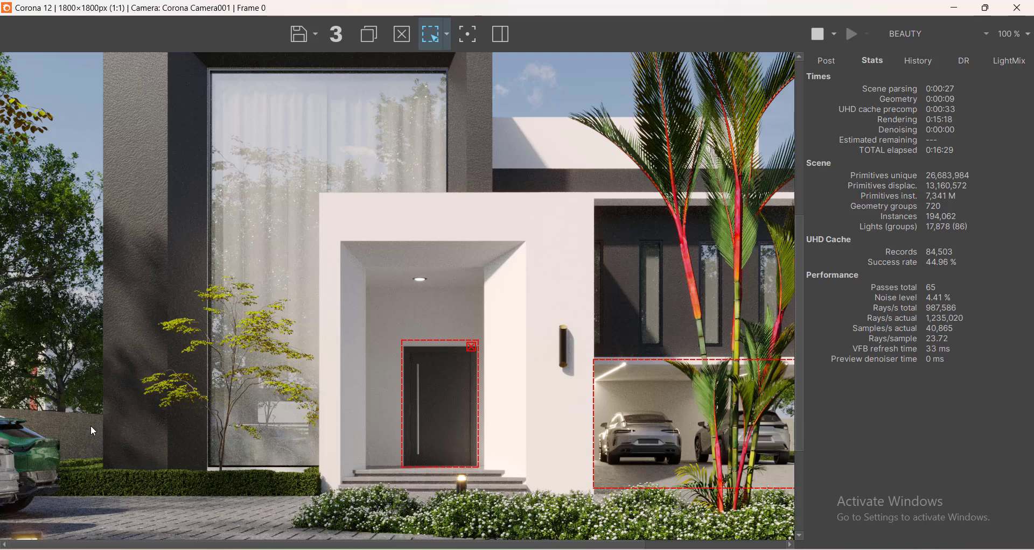
{"action": "scroll", "coordinate": [75, 413], "scroll_direction": "down", "scroll_amount": 3}
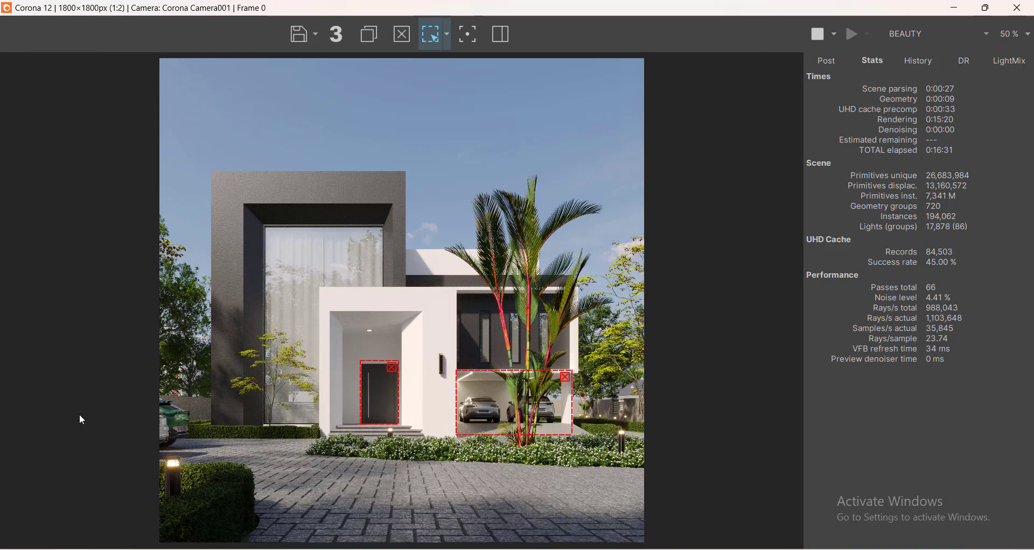
{"action": "scroll", "coordinate": [204, 469], "scroll_direction": "up", "scroll_amount": 3}
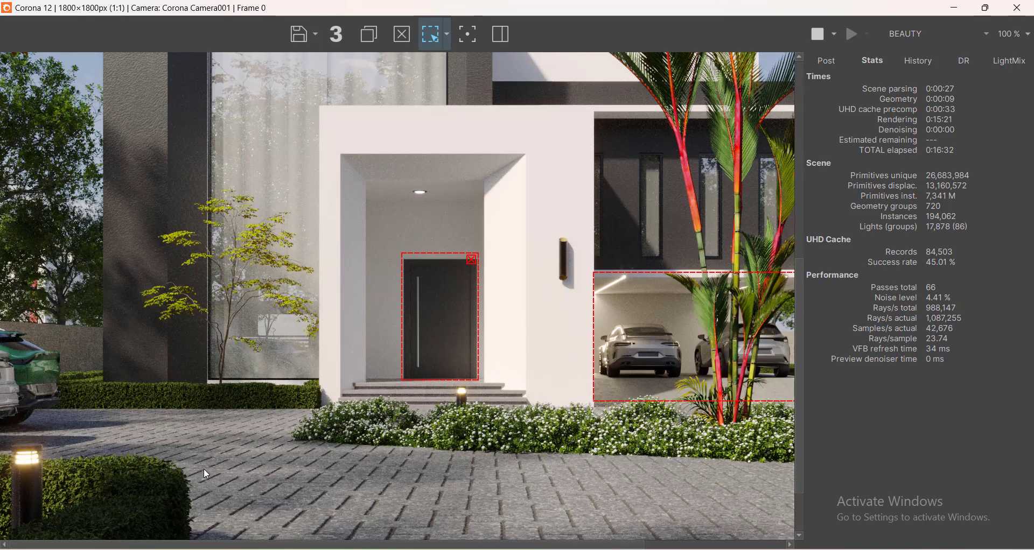
{"action": "left_click", "coordinate": [472, 259]}
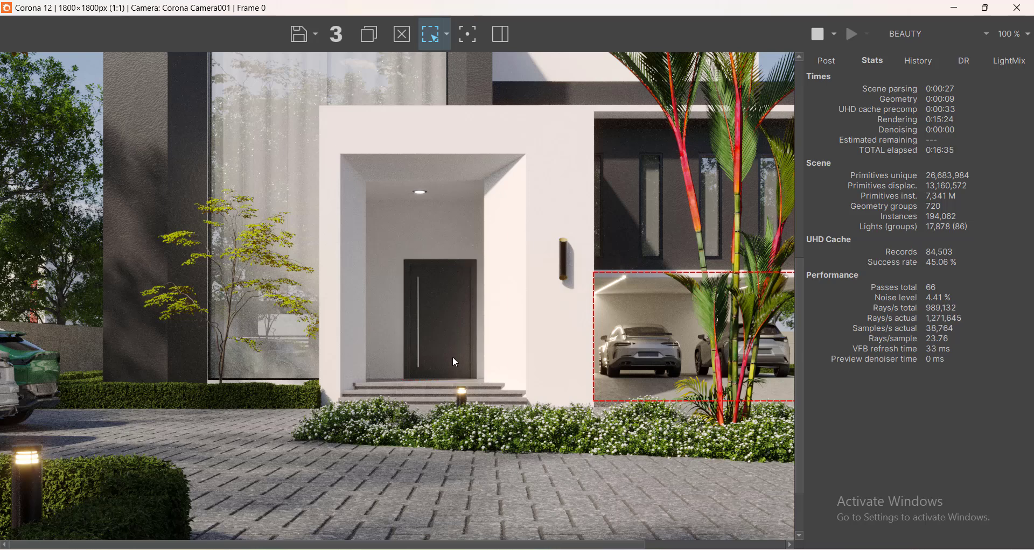
Remove the render region around the carport with the two cars.
{"action": "scroll", "coordinate": [452, 357], "scroll_direction": "down", "scroll_amount": 3}
{"action": "scroll", "coordinate": [481, 402], "scroll_direction": "up", "scroll_amount": 3}
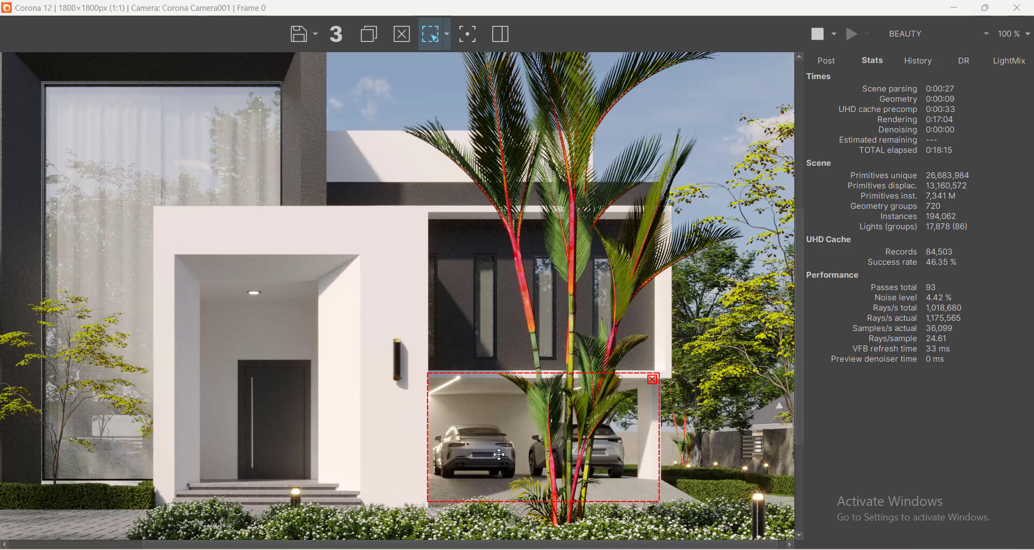
{"action": "scroll", "coordinate": [560, 439], "scroll_direction": "down", "scroll_amount": 1}
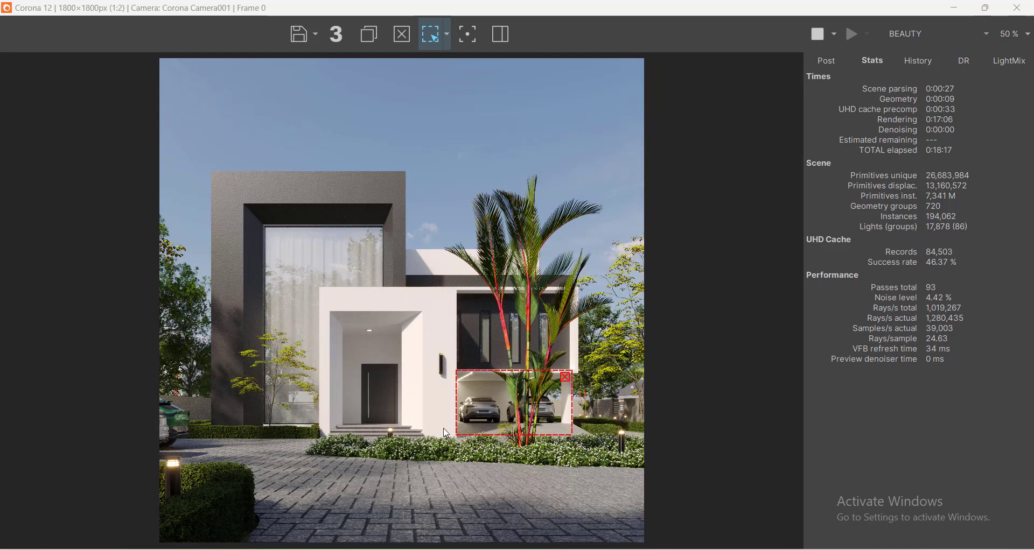
{"action": "scroll", "coordinate": [436, 415], "scroll_direction": "up", "scroll_amount": 1}
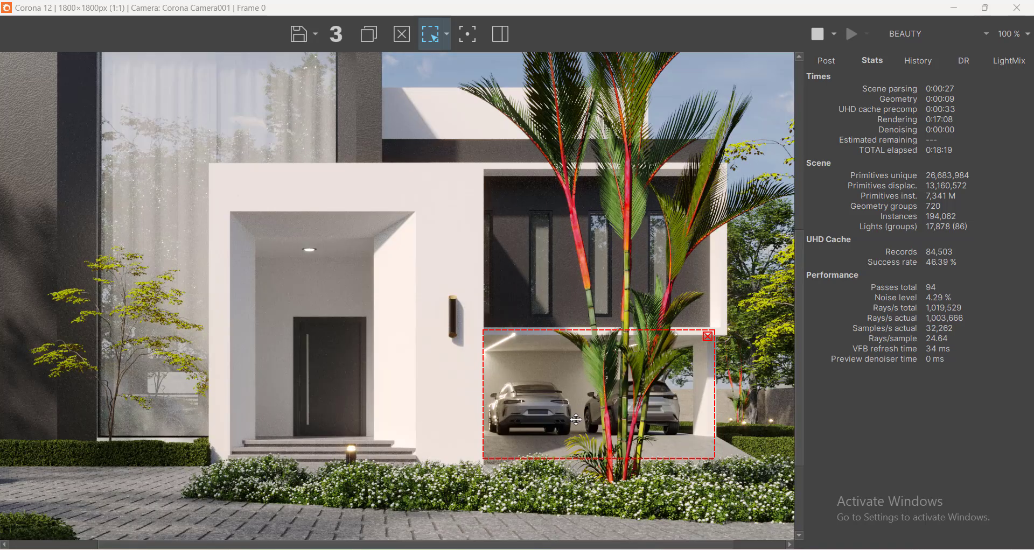
{"action": "scroll", "coordinate": [584, 420], "scroll_direction": "down", "scroll_amount": 1}
{"action": "scroll", "coordinate": [588, 419], "scroll_direction": "up", "scroll_amount": 1}
{"action": "left_click", "coordinate": [708, 337]}
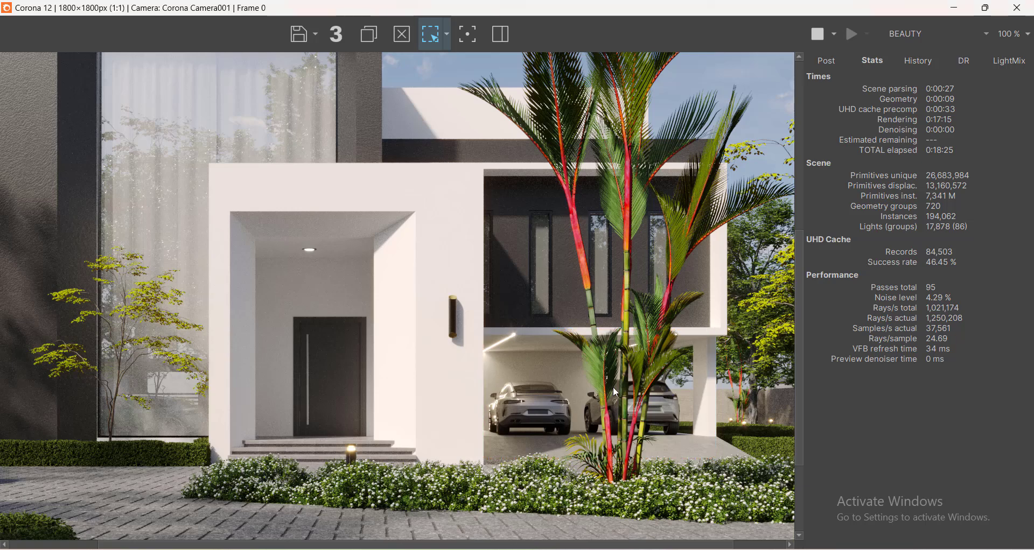
Zoom the frame buffer in and out to inspect the full render's detail and noise level as it progresses.
{"action": "scroll", "coordinate": [674, 366], "scroll_direction": "down", "scroll_amount": 1}
{"action": "scroll", "coordinate": [323, 387], "scroll_direction": "up", "scroll_amount": 1}
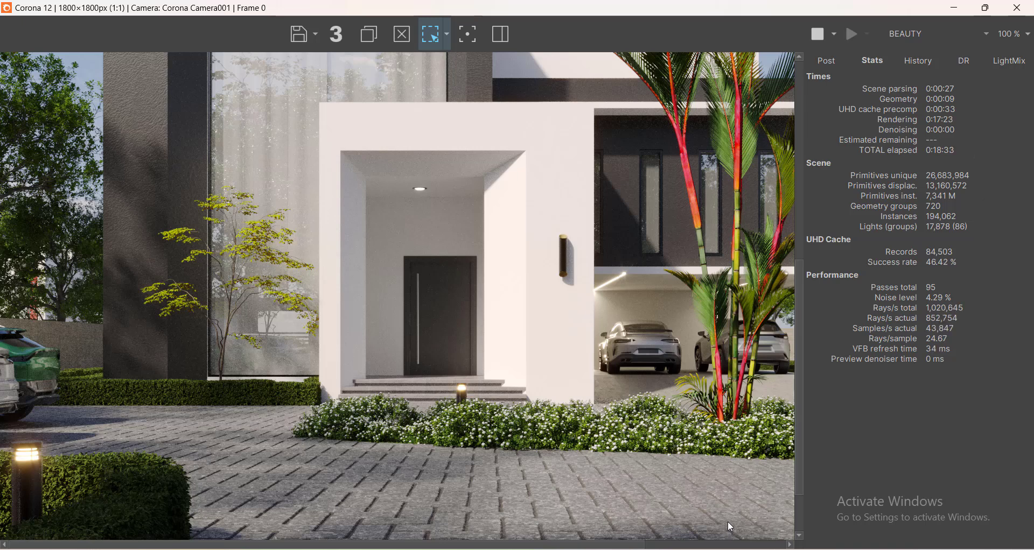
{"action": "scroll", "coordinate": [300, 371], "scroll_direction": "down", "scroll_amount": 2}
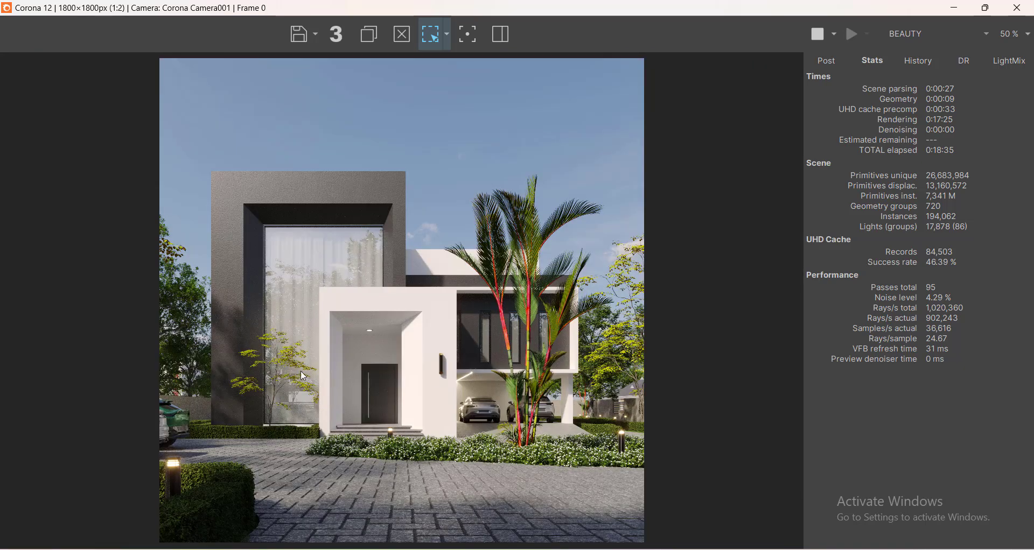
{"action": "scroll", "coordinate": [270, 431], "scroll_direction": "up", "scroll_amount": 2}
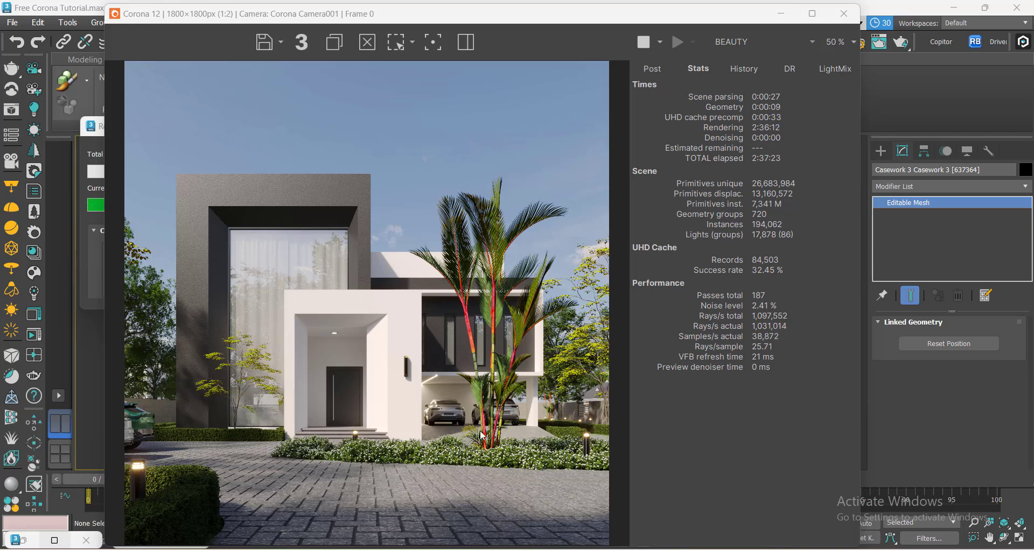
{"action": "scroll", "coordinate": [462, 318], "scroll_direction": "up", "scroll_amount": 1}
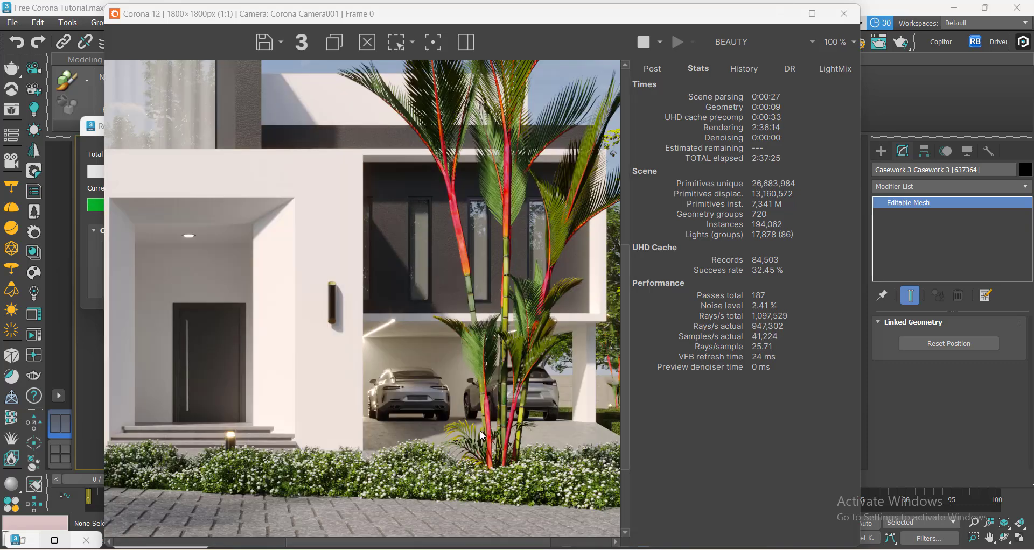
{"action": "scroll", "coordinate": [332, 395], "scroll_direction": "down", "scroll_amount": 1}
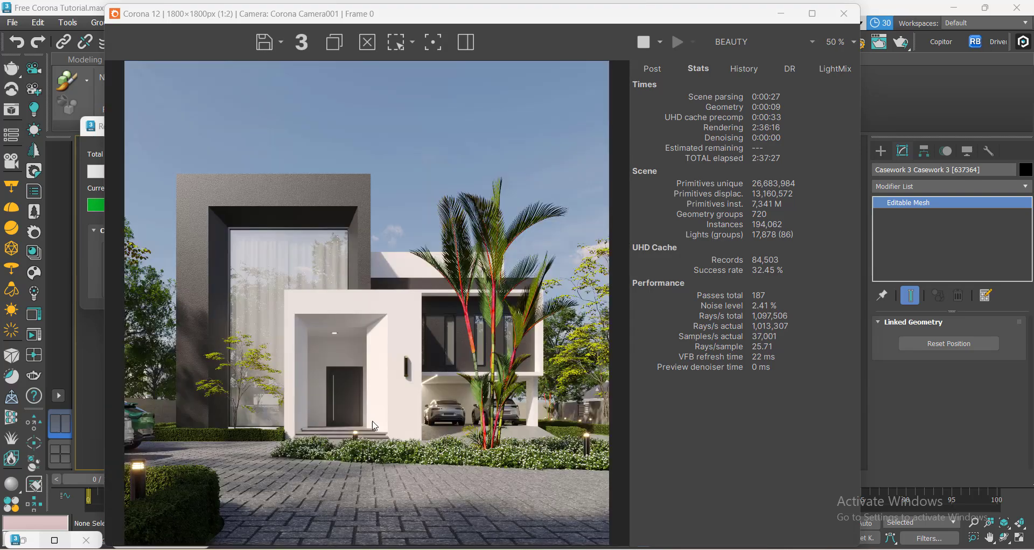
{"action": "scroll", "coordinate": [332, 394], "scroll_direction": "up", "scroll_amount": 1}
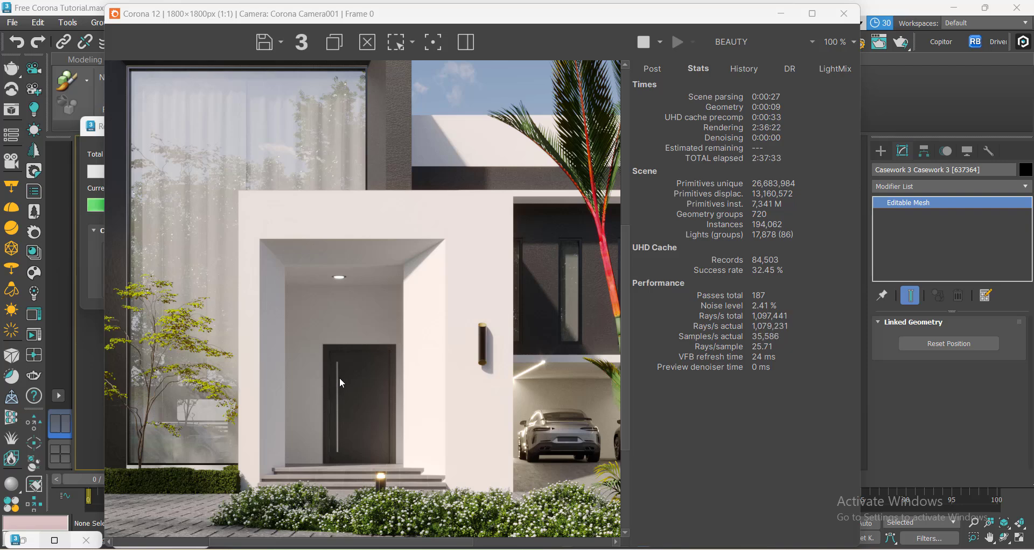
{"action": "scroll", "coordinate": [342, 374], "scroll_direction": "down", "scroll_amount": 1}
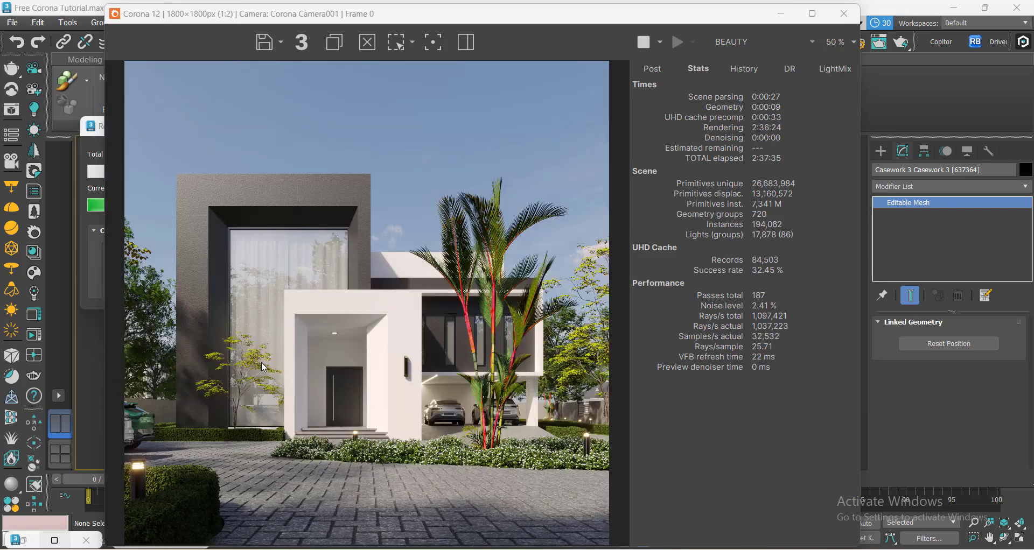
{"action": "scroll", "coordinate": [266, 360], "scroll_direction": "up", "scroll_amount": 1}
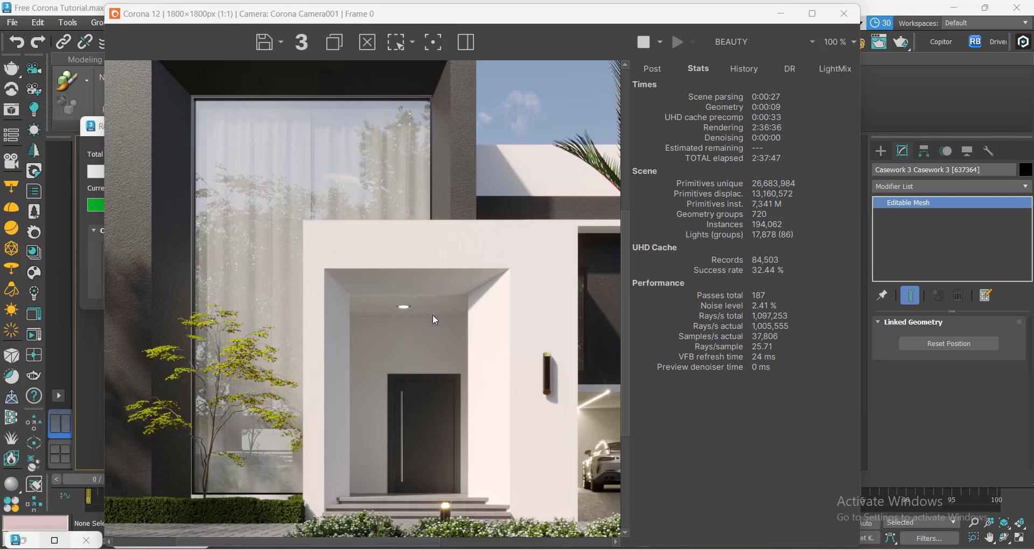
{"action": "scroll", "coordinate": [431, 315], "scroll_direction": "down", "scroll_amount": 1}
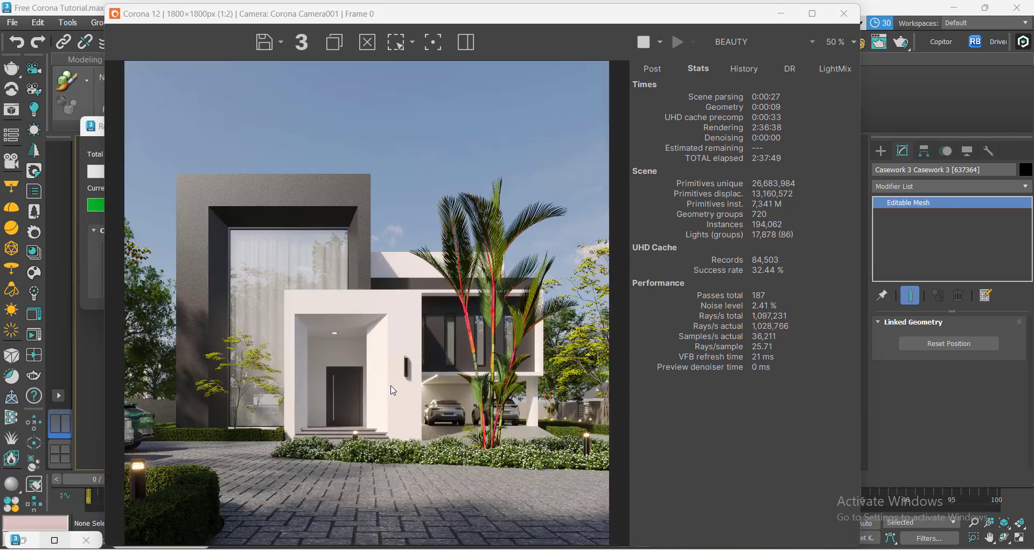
{"action": "scroll", "coordinate": [391, 386], "scroll_direction": "up", "scroll_amount": 1}
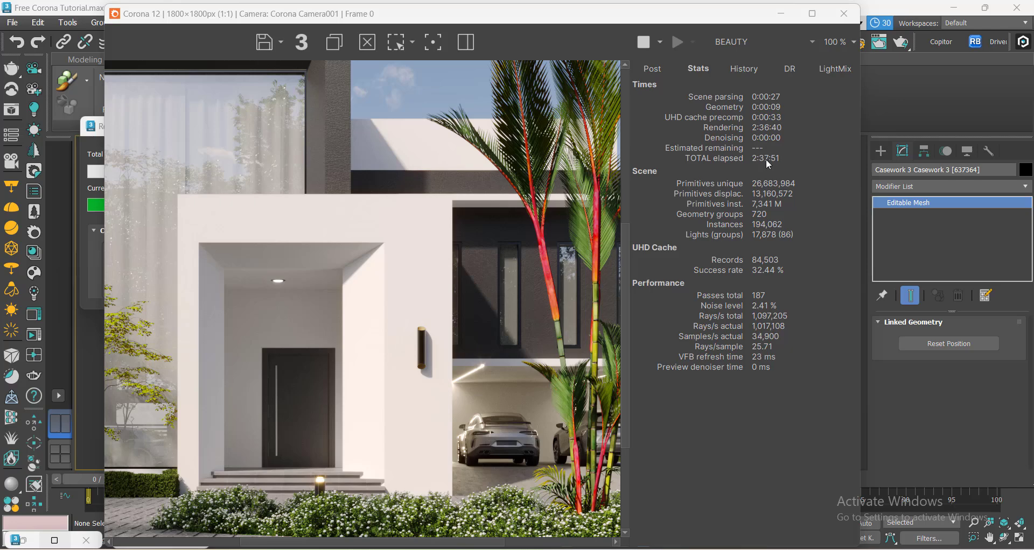
{"action": "scroll", "coordinate": [483, 328], "scroll_direction": "down", "scroll_amount": 1}
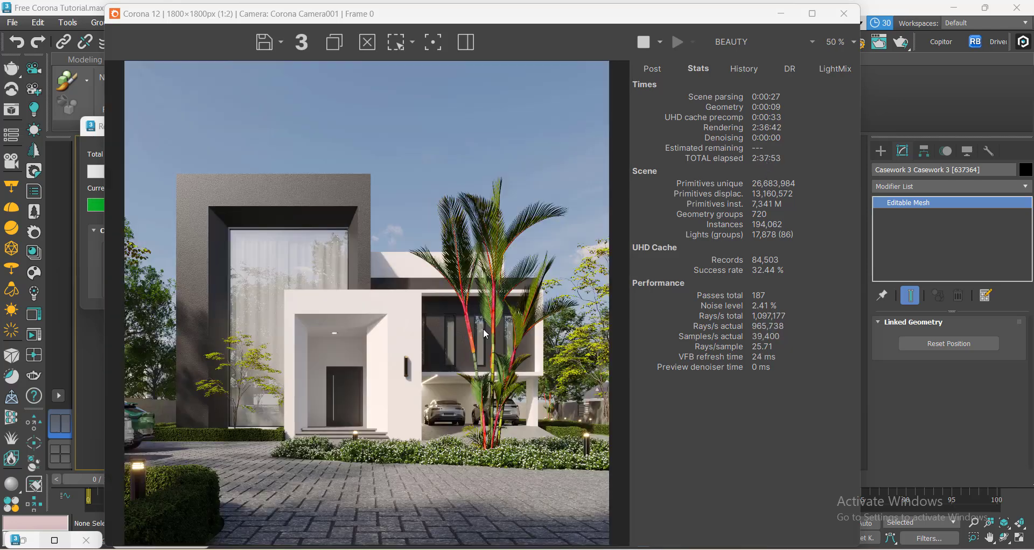
{"action": "scroll", "coordinate": [357, 363], "scroll_direction": "down", "scroll_amount": 1}
{"action": "scroll", "coordinate": [336, 344], "scroll_direction": "up", "scroll_amount": 1}
{"action": "scroll", "coordinate": [338, 349], "scroll_direction": "up", "scroll_amount": 1}
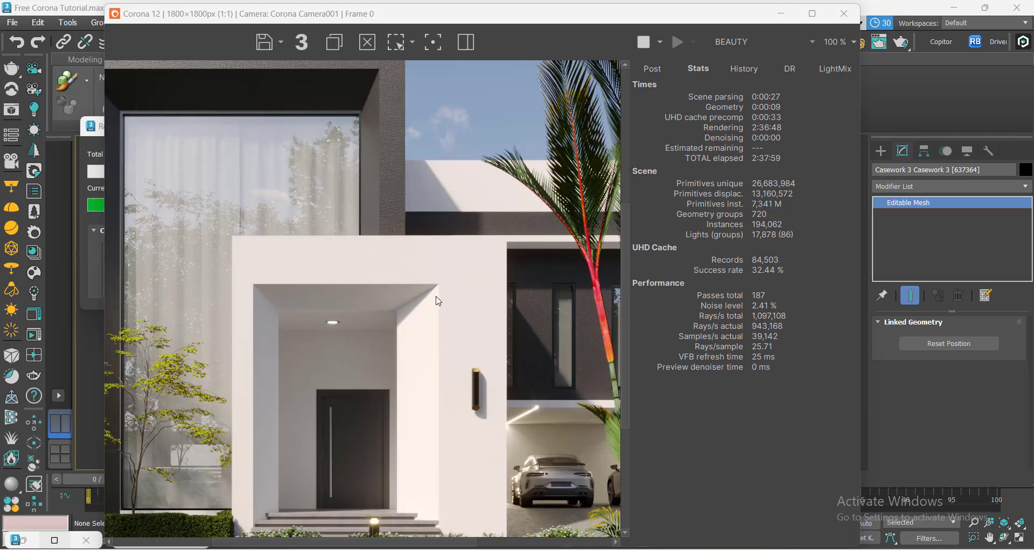
{"action": "scroll", "coordinate": [449, 330], "scroll_direction": "down", "scroll_amount": 1}
{"action": "scroll", "coordinate": [319, 325], "scroll_direction": "up", "scroll_amount": 1}
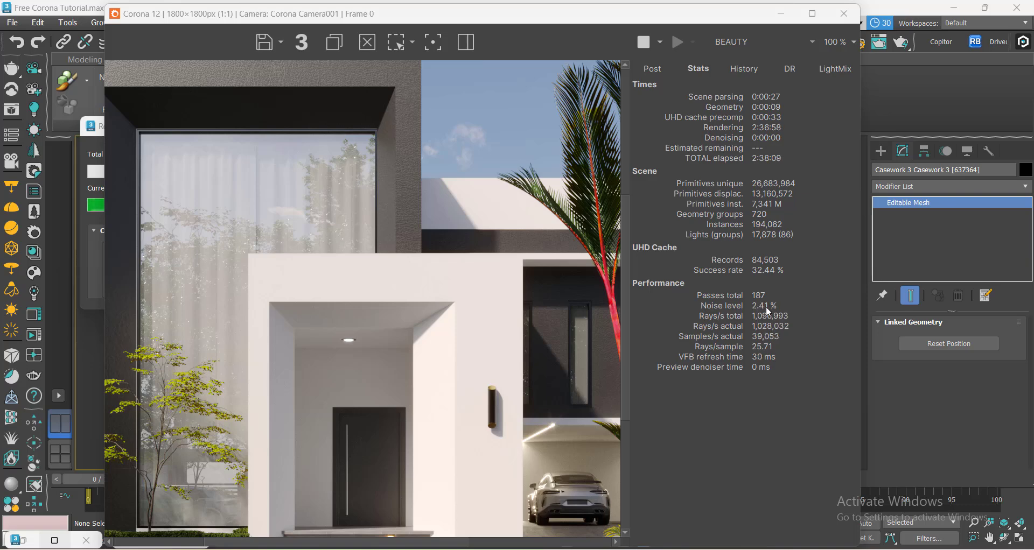
{"action": "scroll", "coordinate": [427, 350], "scroll_direction": "down", "scroll_amount": 1}
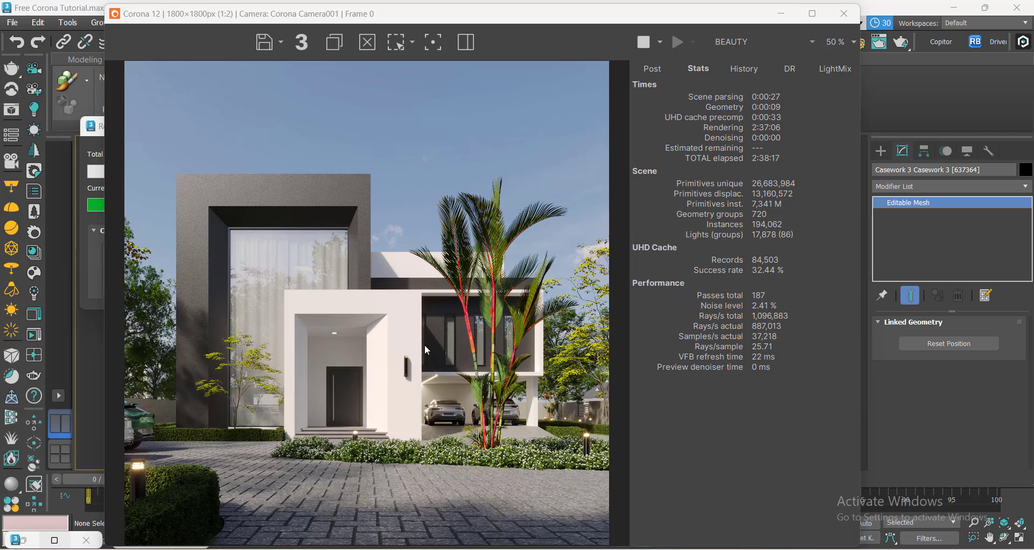
{"action": "scroll", "coordinate": [425, 350], "scroll_direction": "up", "scroll_amount": 1}
{"action": "scroll", "coordinate": [425, 356], "scroll_direction": "down", "scroll_amount": 1}
{"action": "scroll", "coordinate": [393, 358], "scroll_direction": "down", "scroll_amount": 1}
{"action": "scroll", "coordinate": [279, 268], "scroll_direction": "up", "scroll_amount": 1}
Stop the render and switch the frame buffer to its Post panel.
{"action": "left_click", "coordinate": [646, 43]}
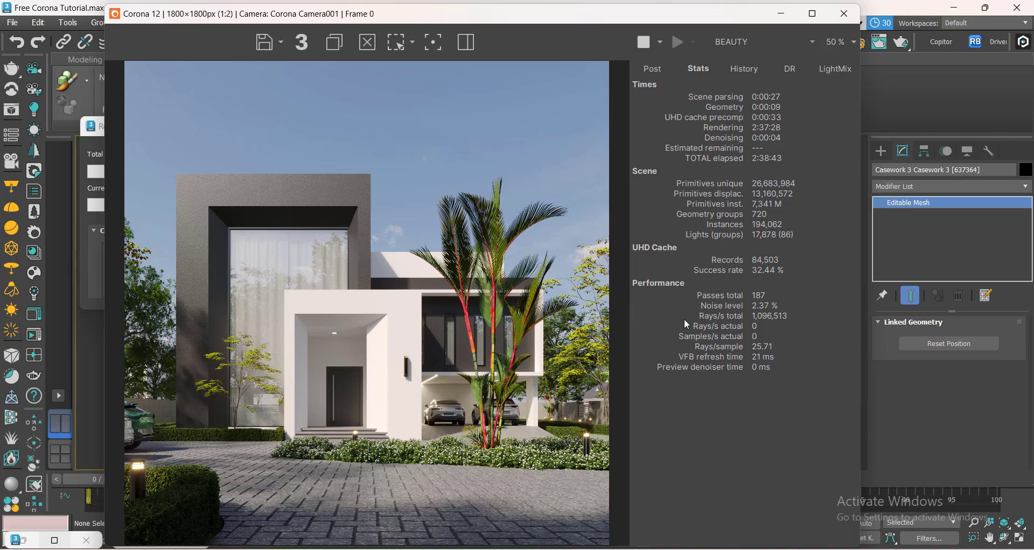
{"action": "left_click", "coordinate": [658, 70]}
{"action": "left_click_drag", "start_coordinate": [535, 23], "coordinate": [565, 294]}
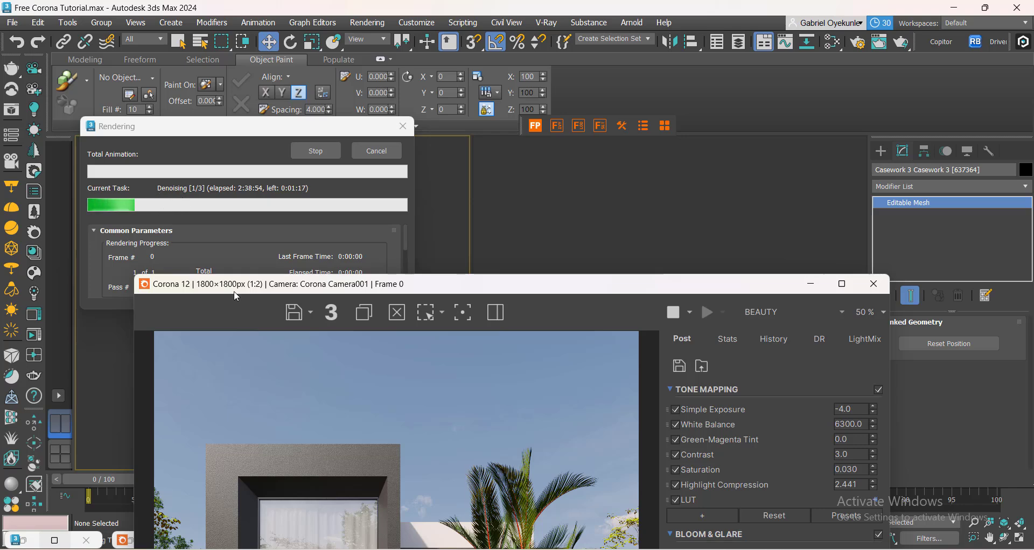
Zoom the frame buffer in and out to inspect the denoised render around the entrance door.
{"action": "scroll", "coordinate": [315, 471], "scroll_direction": "up", "scroll_amount": 2}
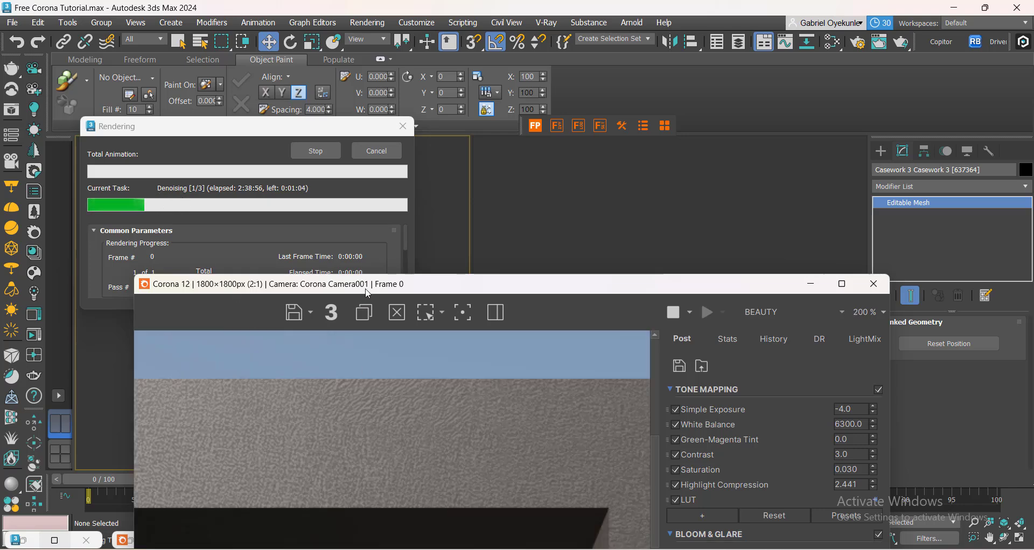
{"action": "left_click_drag", "start_coordinate": [364, 291], "coordinate": [425, 102]}
{"action": "scroll", "coordinate": [524, 376], "scroll_direction": "down", "scroll_amount": 3}
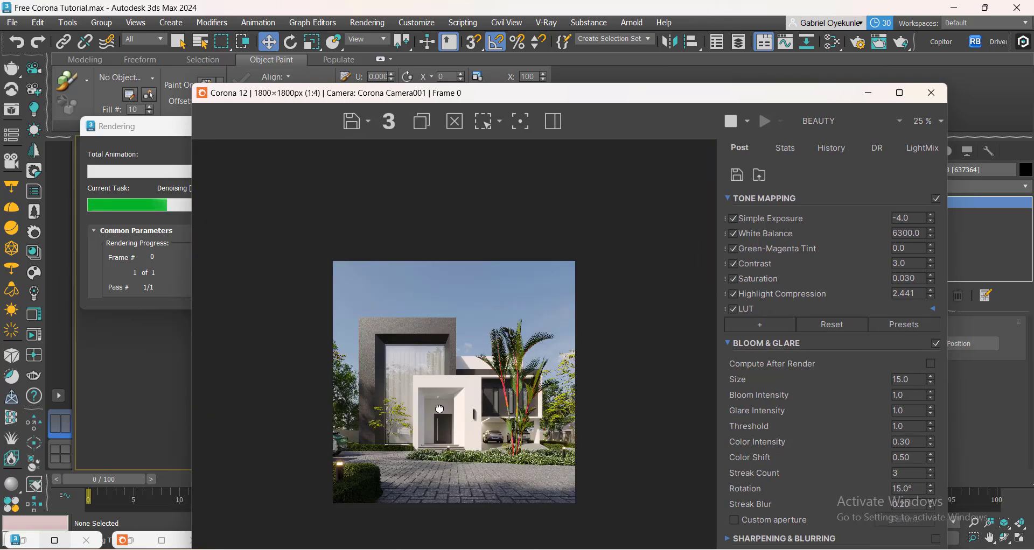
{"action": "scroll", "coordinate": [438, 460], "scroll_direction": "up", "scroll_amount": 1}
{"action": "scroll", "coordinate": [430, 455], "scroll_direction": "up", "scroll_amount": 3}
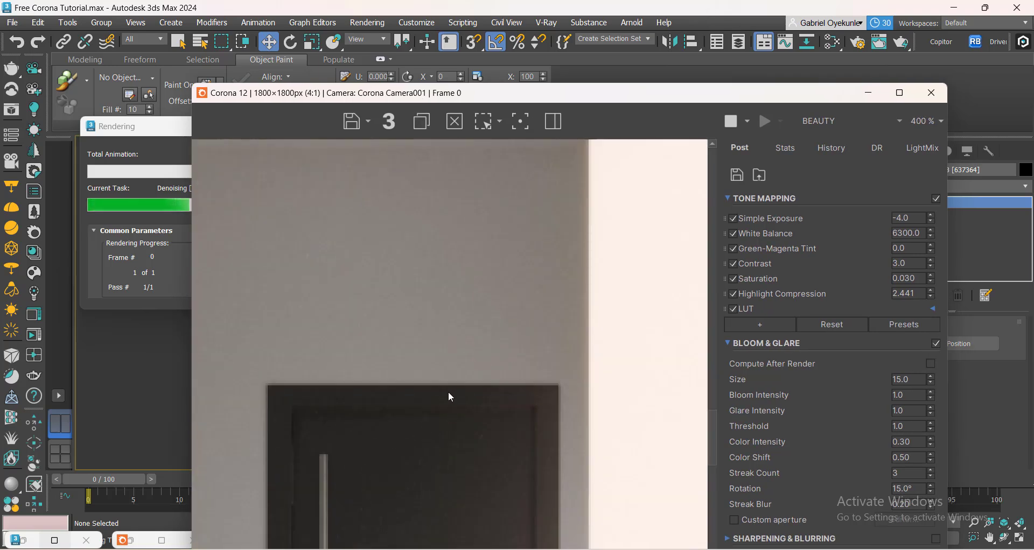
{"action": "scroll", "coordinate": [442, 420], "scroll_direction": "down", "scroll_amount": 2}
{"action": "scroll", "coordinate": [433, 429], "scroll_direction": "up", "scroll_amount": 1}
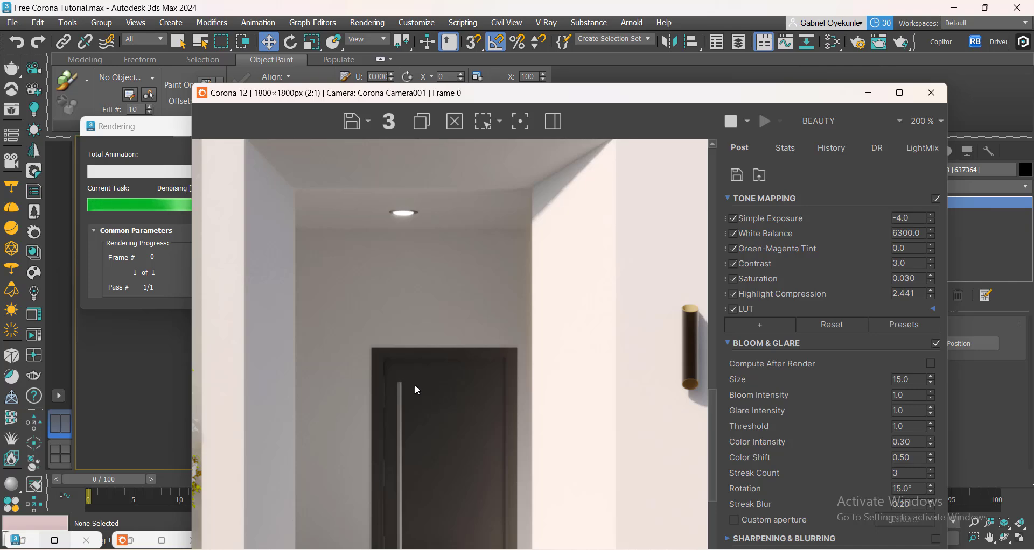
{"action": "scroll", "coordinate": [458, 350], "scroll_direction": "down", "scroll_amount": 2}
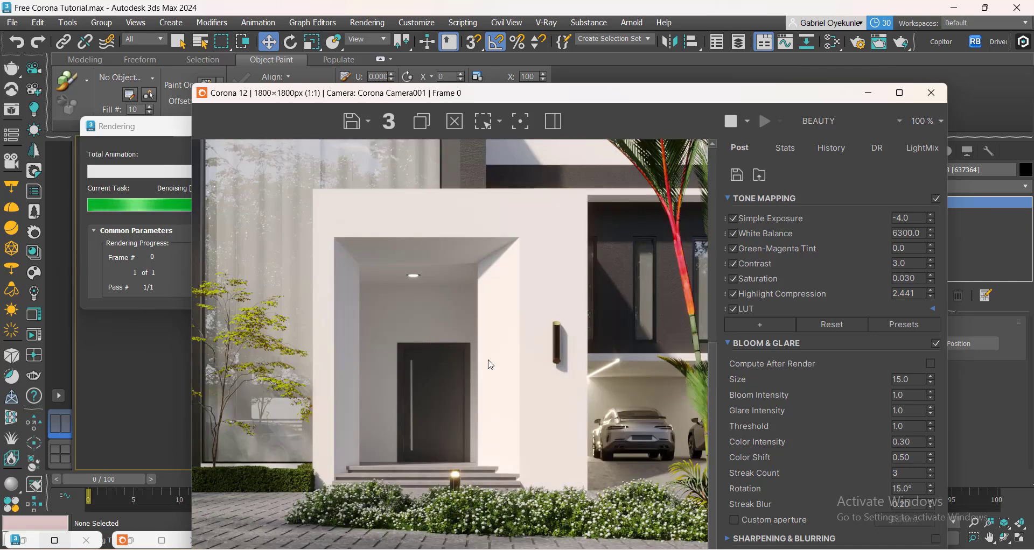
{"action": "scroll", "coordinate": [637, 405], "scroll_direction": "up", "scroll_amount": 2}
{"action": "scroll", "coordinate": [414, 346], "scroll_direction": "down", "scroll_amount": 2}
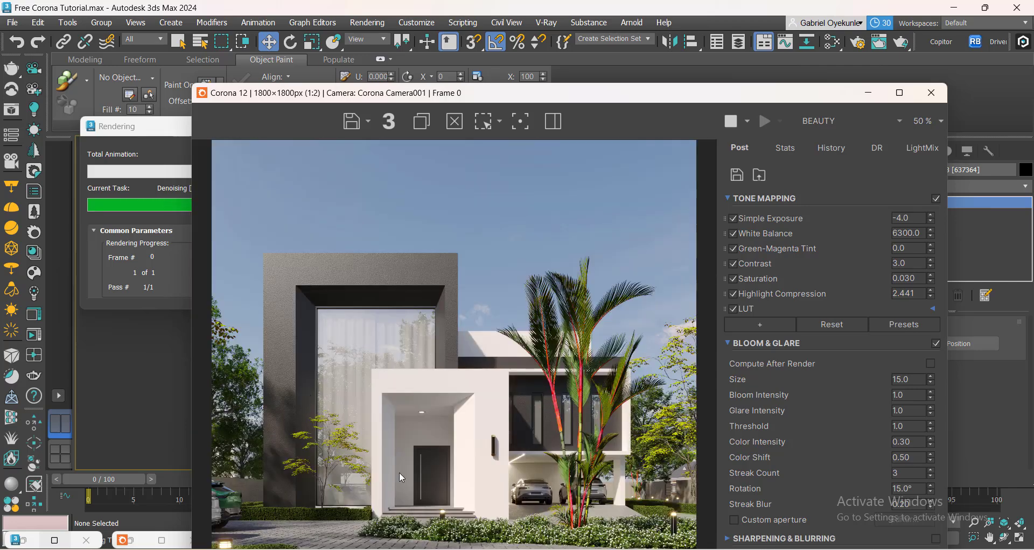
Zoom in and out on the entrance porch to check the ceiling and wall noise once more.
{"action": "scroll", "coordinate": [409, 479], "scroll_direction": "up", "scroll_amount": 1}
{"action": "scroll", "coordinate": [425, 487], "scroll_direction": "down", "scroll_amount": 1}
{"action": "scroll", "coordinate": [450, 485], "scroll_direction": "up", "scroll_amount": 2}
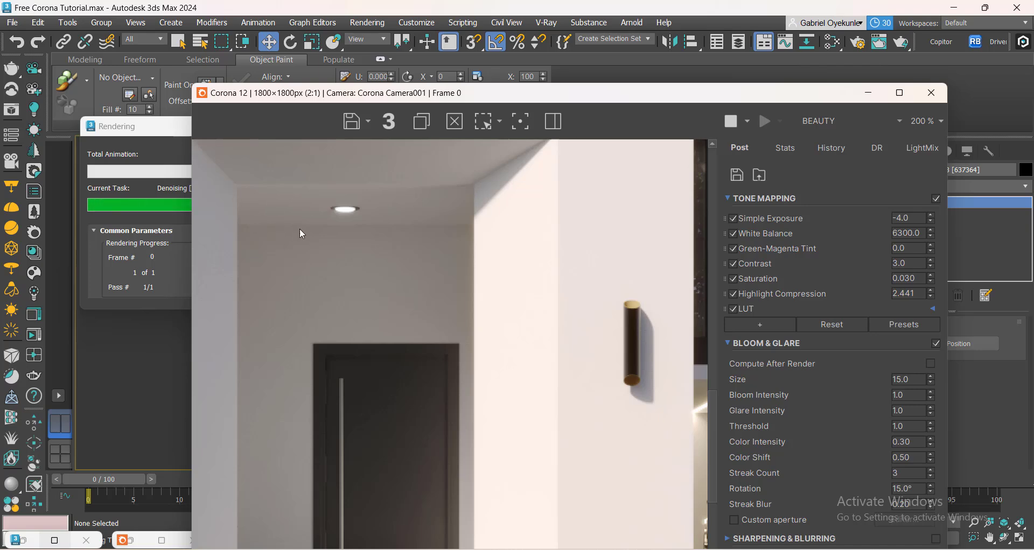
{"action": "scroll", "coordinate": [369, 227], "scroll_direction": "down", "scroll_amount": 1}
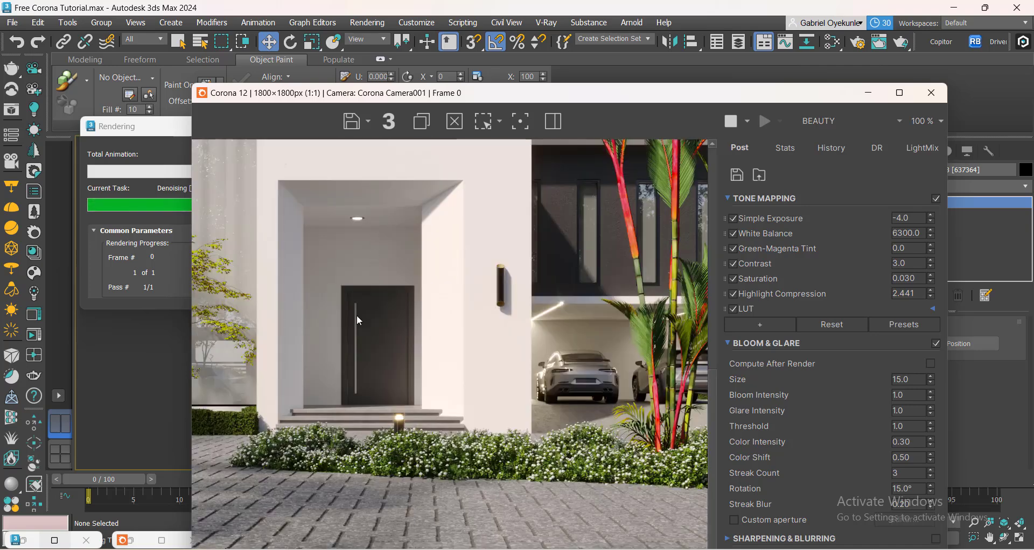
{"action": "scroll", "coordinate": [360, 321], "scroll_direction": "up", "scroll_amount": 1}
{"action": "scroll", "coordinate": [353, 361], "scroll_direction": "down", "scroll_amount": 1}
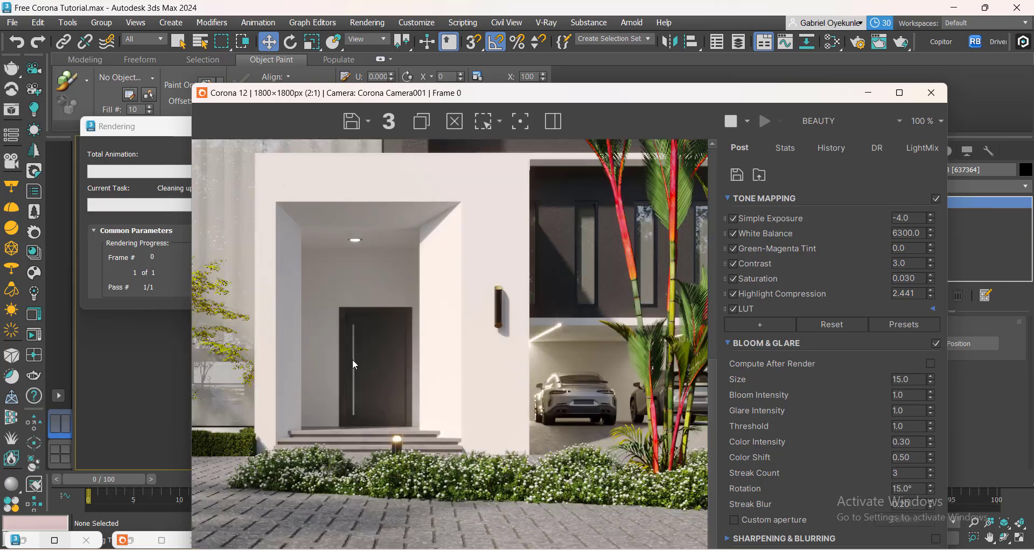
{"action": "scroll", "coordinate": [298, 272], "scroll_direction": "up", "scroll_amount": 1}
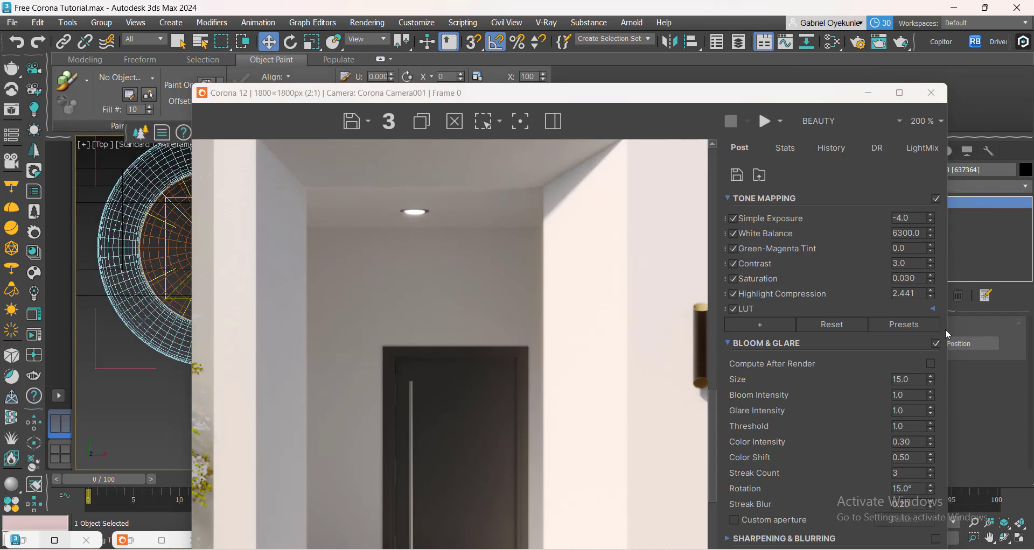
Set the denoise amount to 0.5.
{"action": "left_click_drag", "start_coordinate": [764, 93], "coordinate": [734, 19]}
{"action": "left_click", "coordinate": [700, 491]}
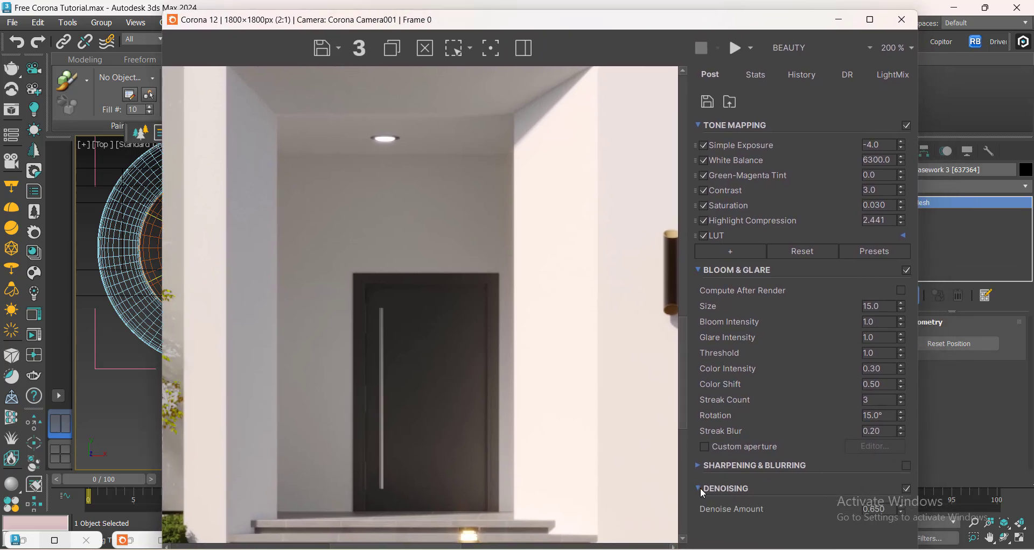
{"action": "double_click", "coordinate": [872, 509]}
{"action": "left_click_drag", "start_coordinate": [716, 25], "coordinate": [533, 46]}
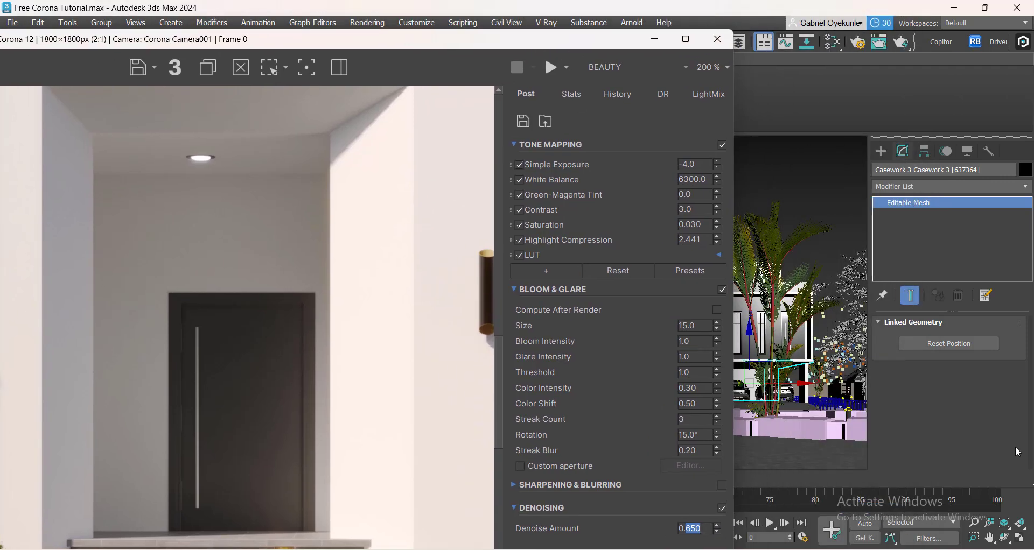
{"action": "left_click_drag", "start_coordinate": [406, 44], "coordinate": [419, 16]}
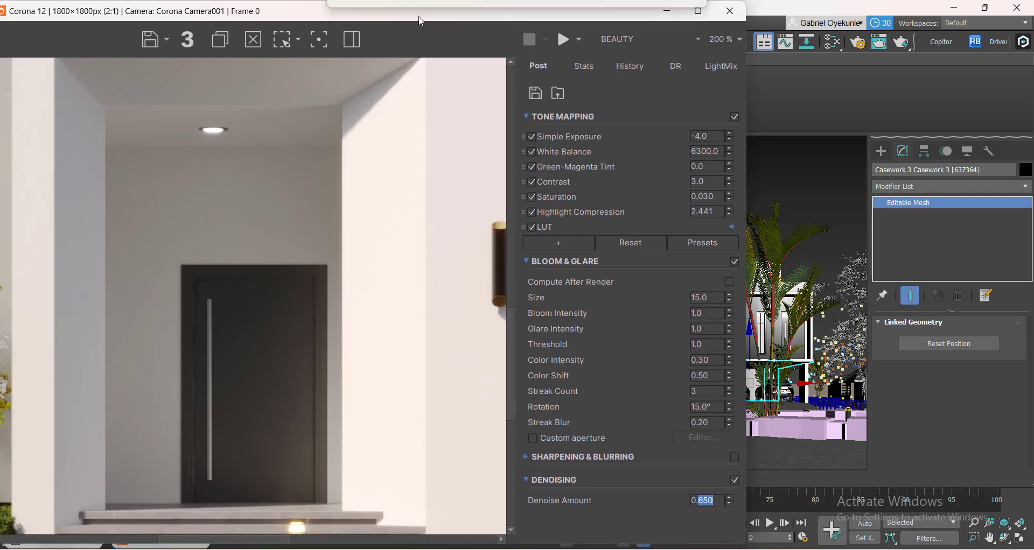
{"action": "type", "text": "50"}
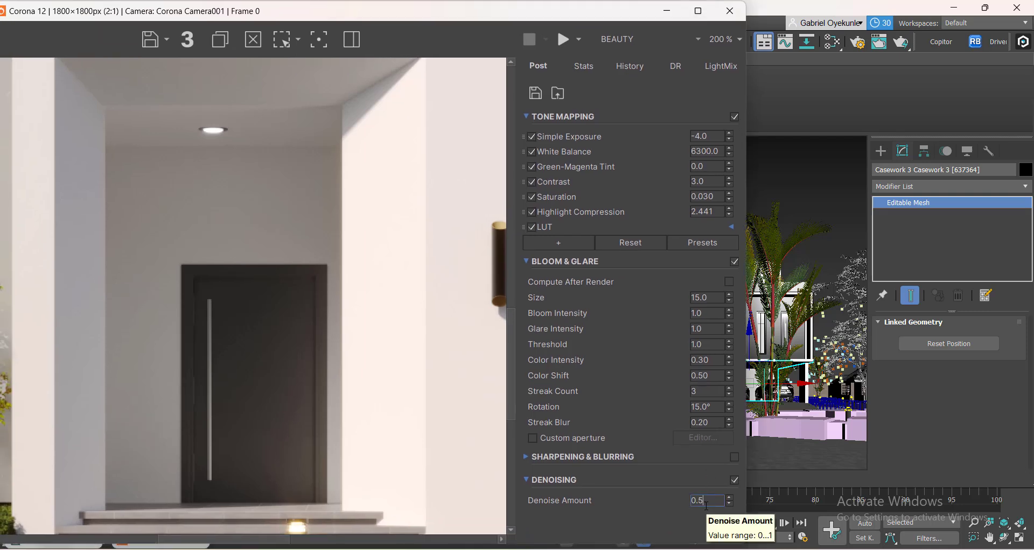
{"action": "key", "text": "Return"}
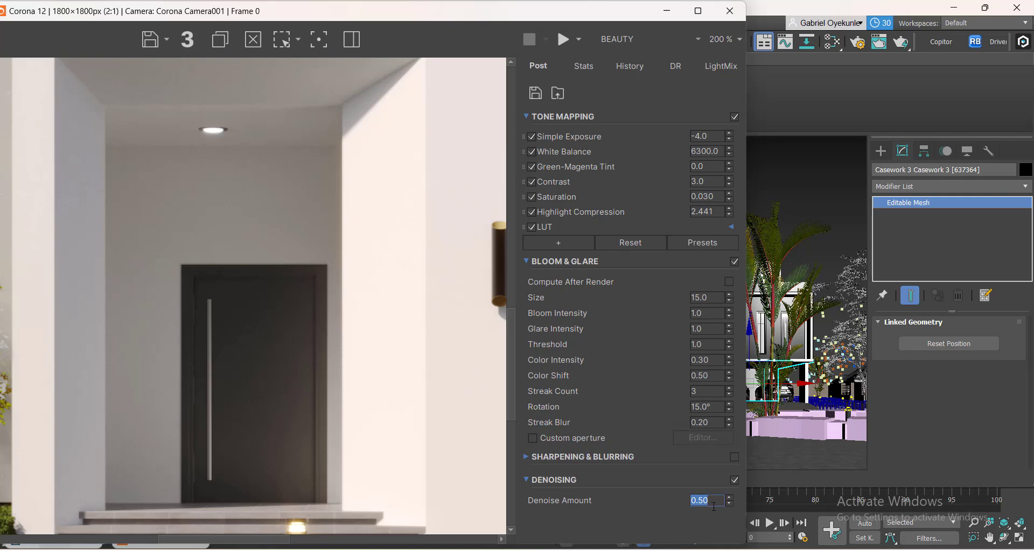
Set the denoise amount back to 0.65.
{"action": "scroll", "coordinate": [202, 162], "scroll_direction": "up", "scroll_amount": 1}
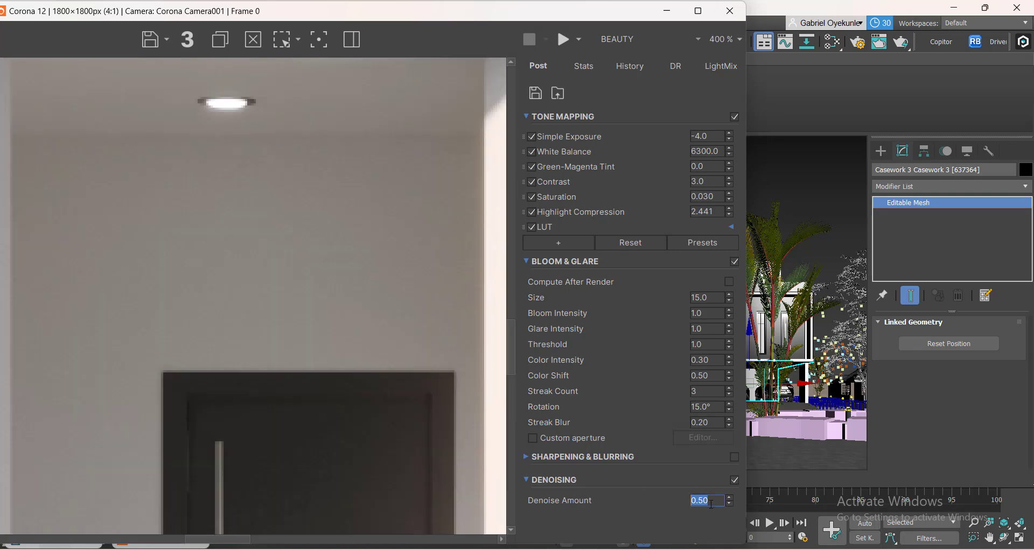
{"action": "key", "text": "BackSpace"}
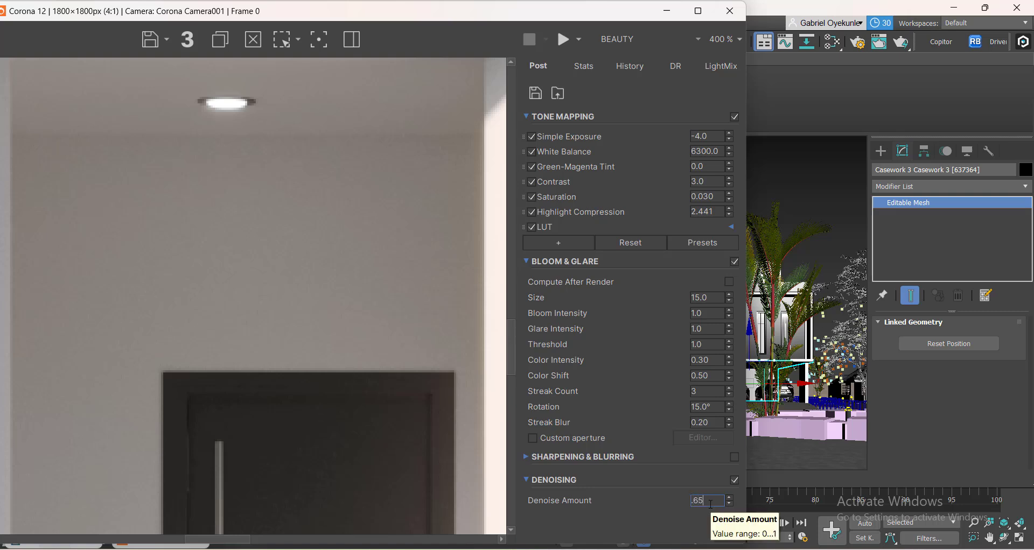
{"action": "type", "text": ".65"}
{"action": "key", "text": "Return"}
Zoom in and out around the entrance ceiling to compare the noise after the denoise change.
{"action": "scroll", "coordinate": [328, 240], "scroll_direction": "down", "scroll_amount": 1}
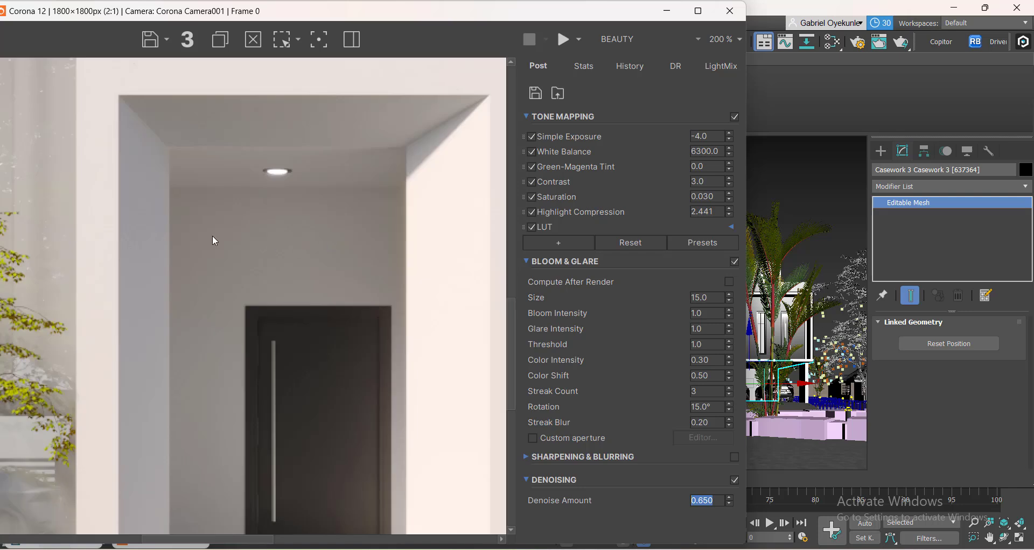
{"action": "scroll", "coordinate": [199, 209], "scroll_direction": "up", "scroll_amount": 1}
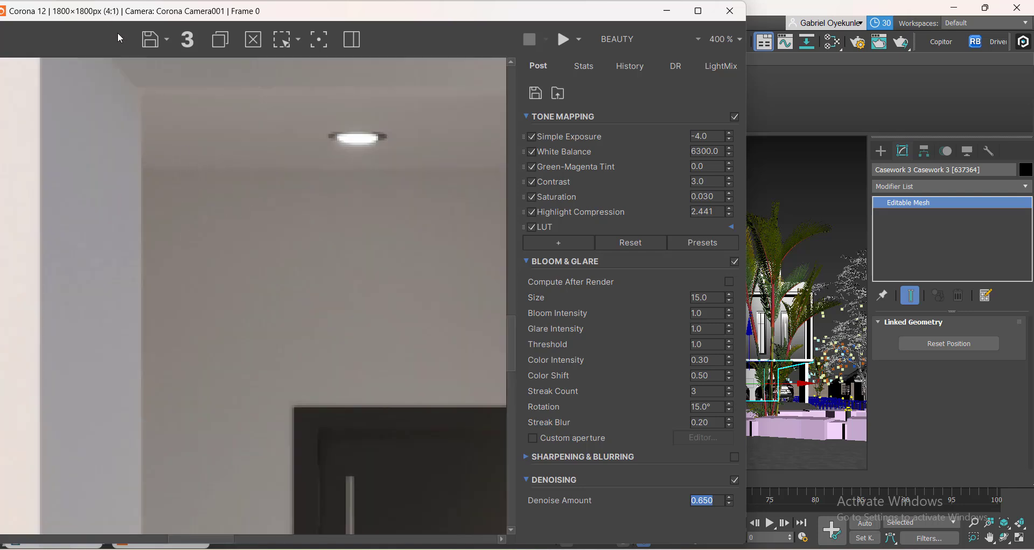
{"action": "scroll", "coordinate": [340, 250], "scroll_direction": "down", "scroll_amount": 2}
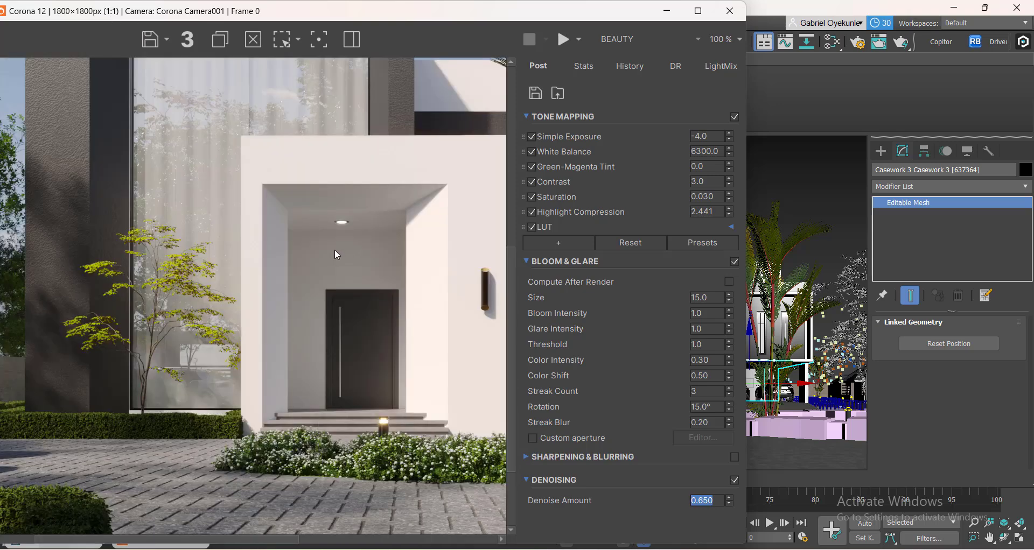
{"action": "scroll", "coordinate": [327, 244], "scroll_direction": "up", "scroll_amount": 2}
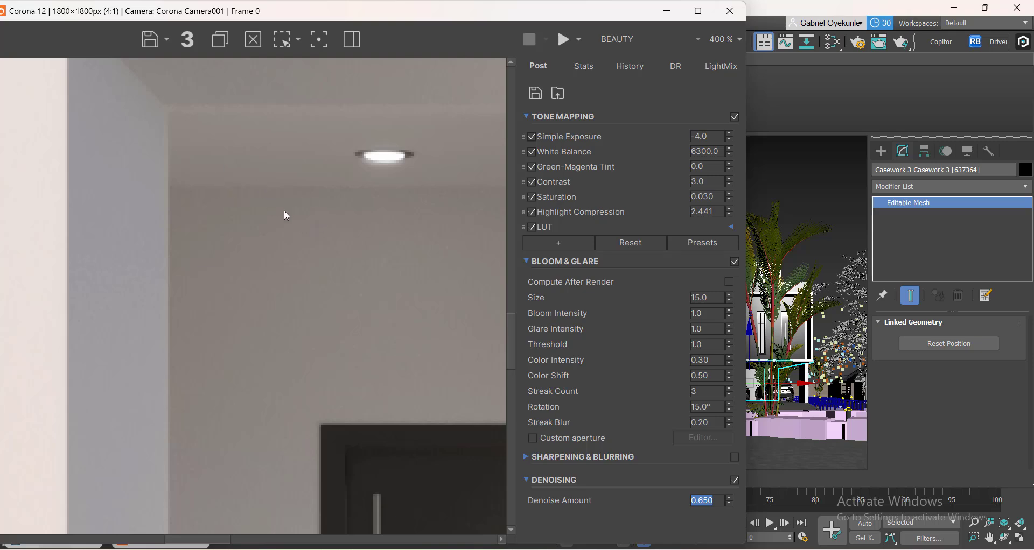
{"action": "scroll", "coordinate": [292, 160], "scroll_direction": "down", "scroll_amount": 1}
{"action": "scroll", "coordinate": [316, 189], "scroll_direction": "down", "scroll_amount": 2}
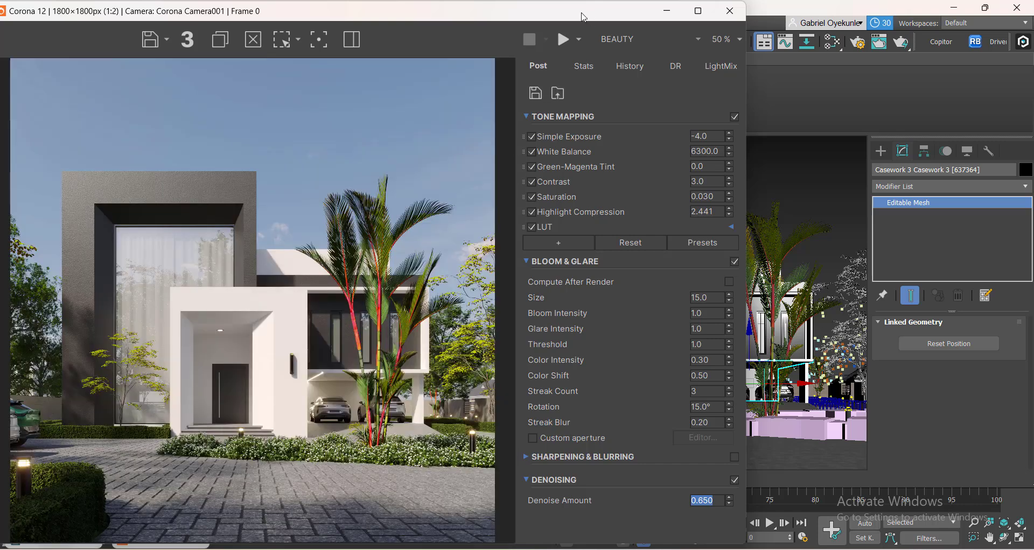
{"action": "left_click_drag", "start_coordinate": [584, 17], "coordinate": [689, 31]}
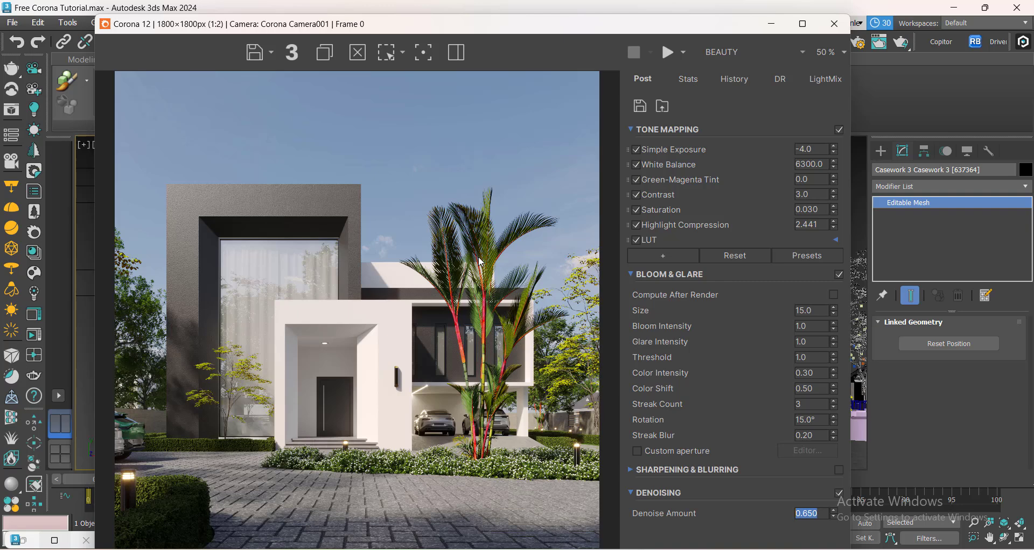
Preview the CESSENTIAL_Reflect and CESSENTIAL_Refract passes in the frame buffer, then return to BEAUTY.
{"action": "left_click", "coordinate": [733, 54]}
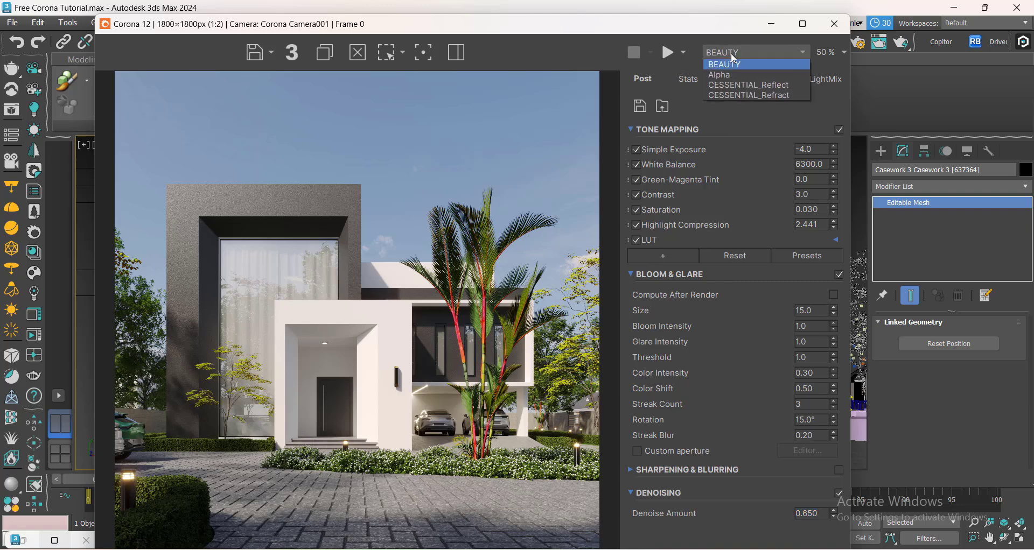
{"action": "left_click", "coordinate": [742, 85]}
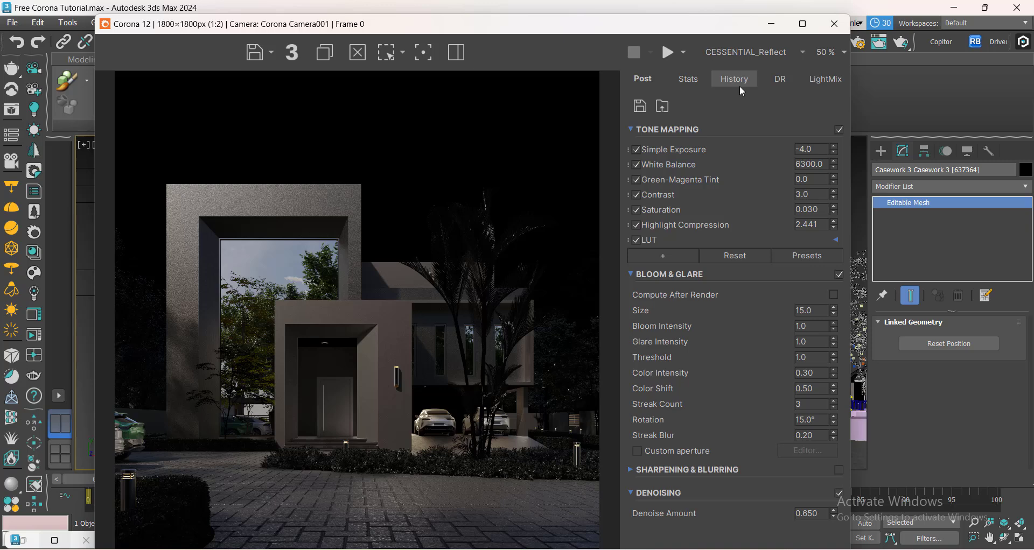
{"action": "left_click", "coordinate": [742, 52]}
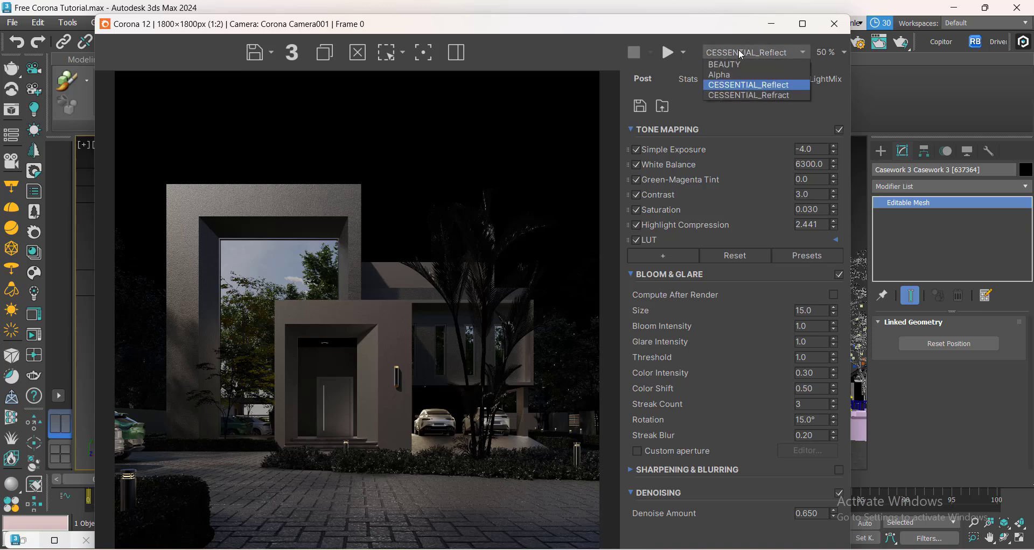
{"action": "left_click", "coordinate": [745, 95]}
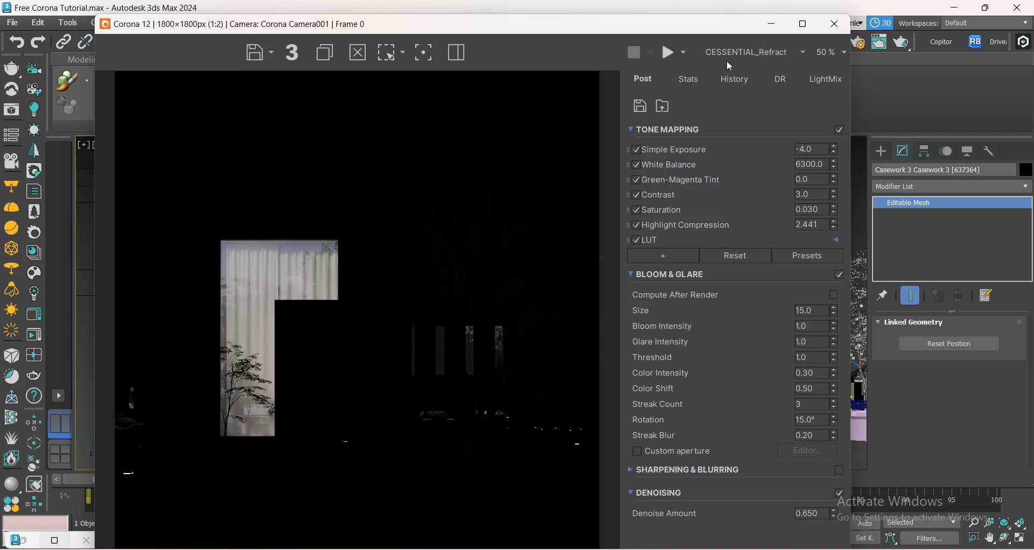
{"action": "left_click", "coordinate": [763, 54]}
{"action": "left_click", "coordinate": [748, 66]}
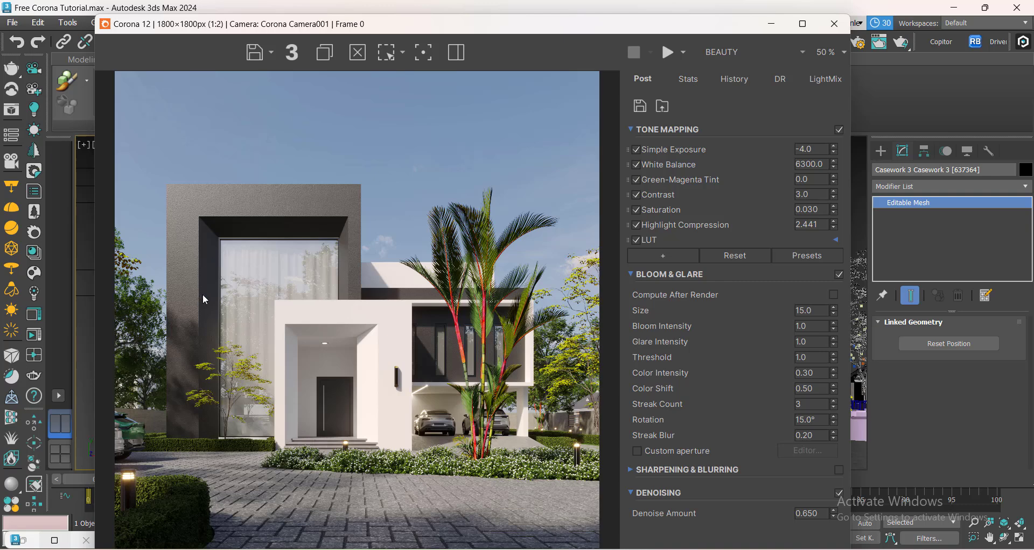
Open the Approach clone reference image to compare it with the render.
{"action": "left_click", "coordinate": [622, 549]}
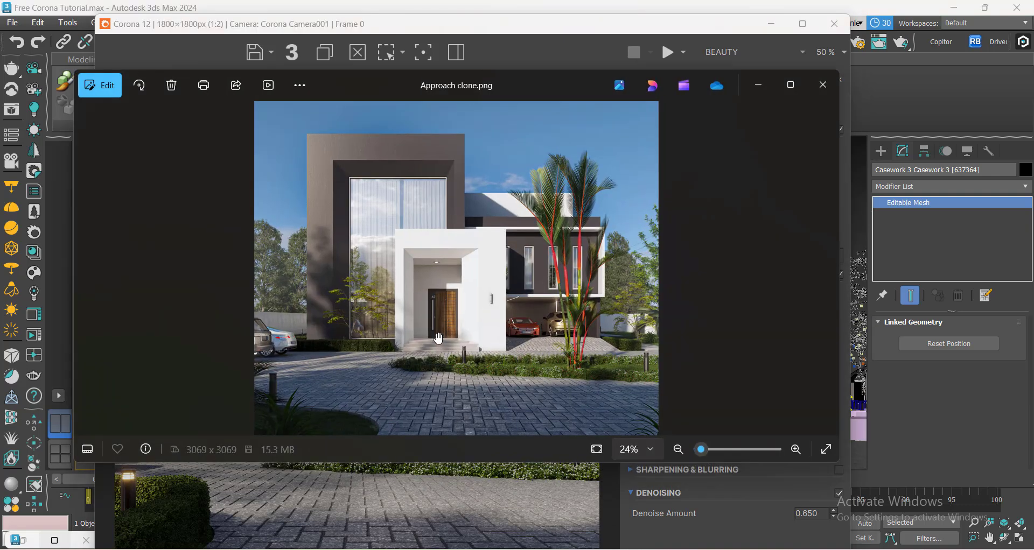
{"action": "left_click", "coordinate": [772, 25]}
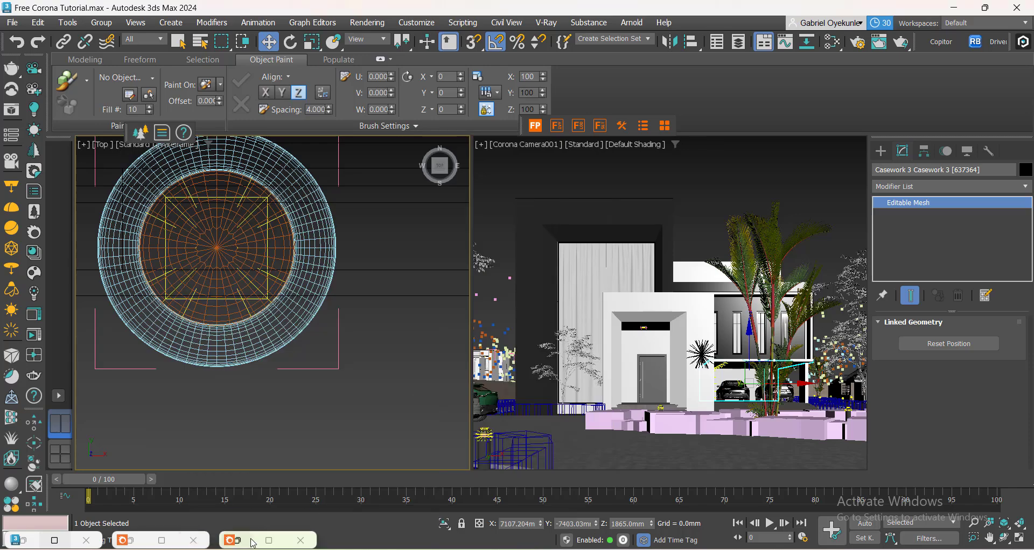
Save the Beauty render as Render.tif, 8-bit color, in the Corona Webinar folder on the Desktop.
{"action": "left_click", "coordinate": [249, 541]}
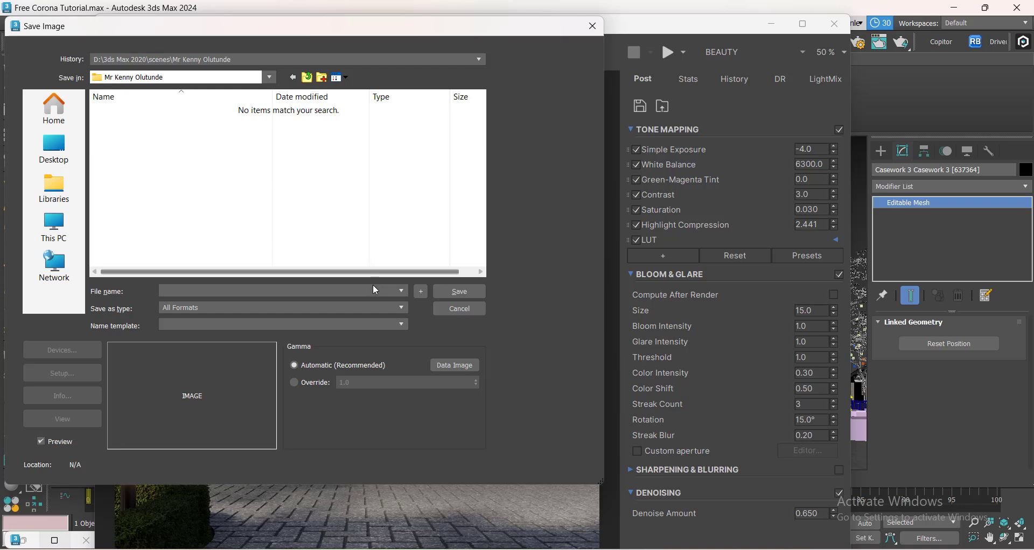
{"action": "left_click", "coordinate": [54, 155]}
{"action": "scroll", "coordinate": [142, 231], "scroll_direction": "down", "scroll_amount": 5}
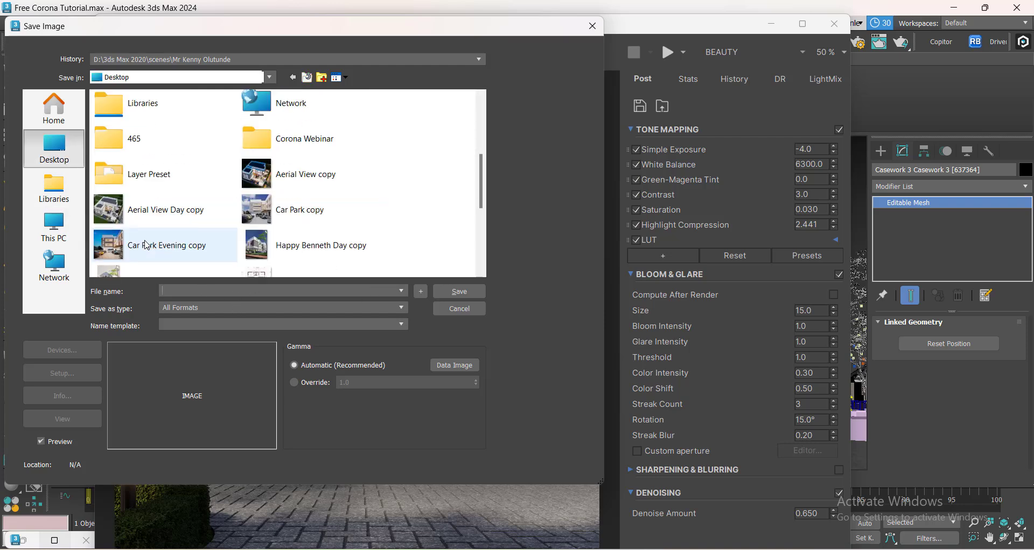
{"action": "scroll", "coordinate": [139, 218], "scroll_direction": "up", "scroll_amount": 3}
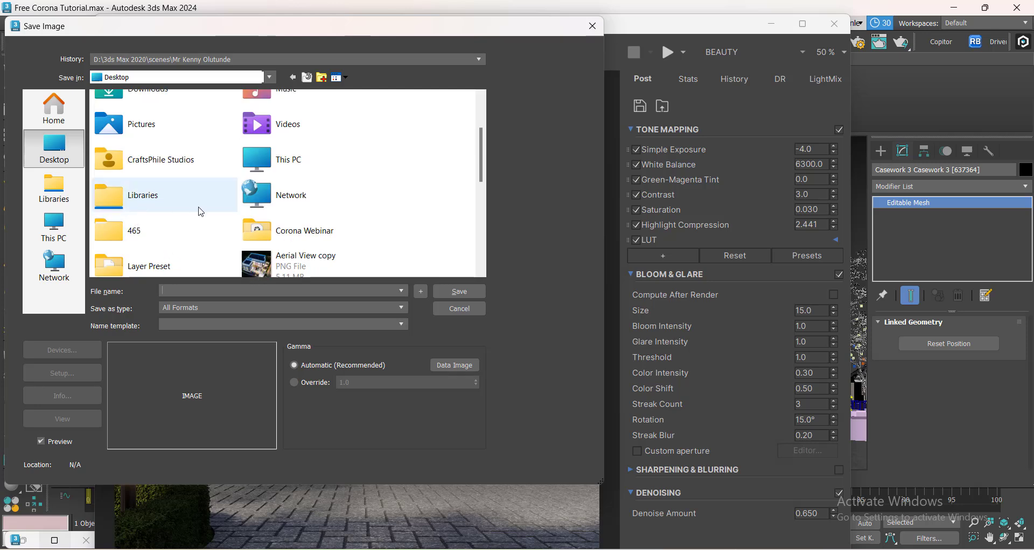
{"action": "double_click", "coordinate": [286, 230]}
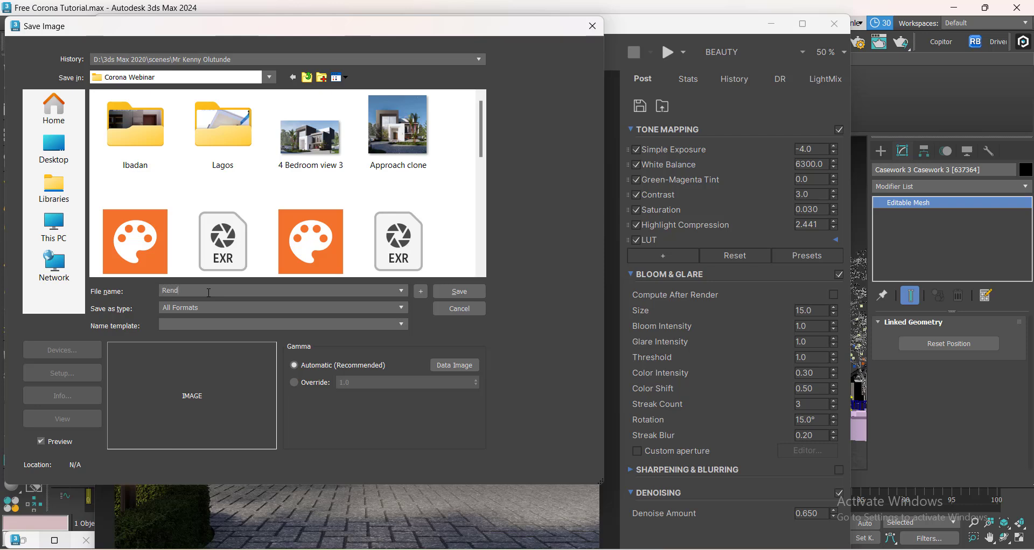
{"action": "type", "text": "er "}
{"action": "type", "text": "tif"}
{"action": "left_click", "coordinate": [473, 292]}
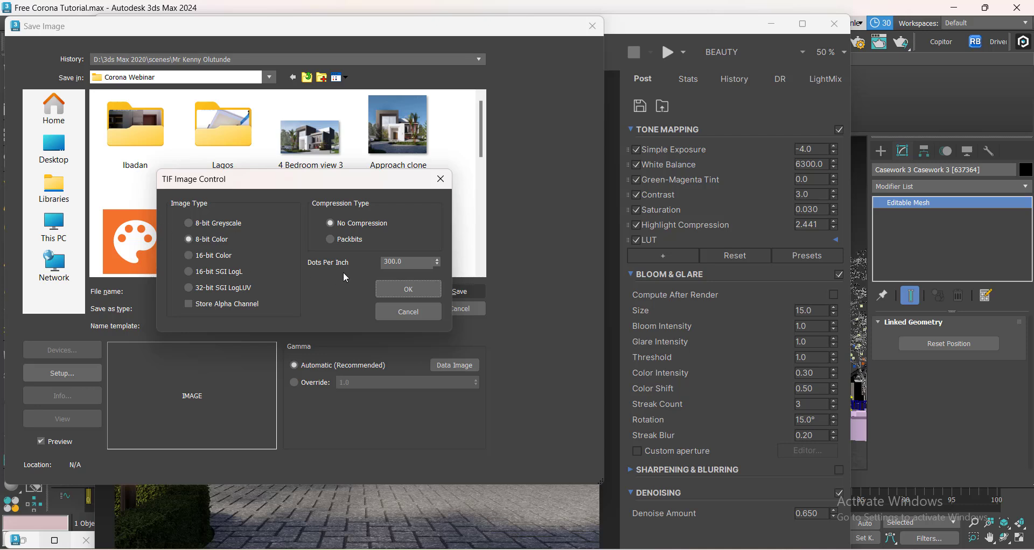
{"action": "left_click", "coordinate": [406, 290]}
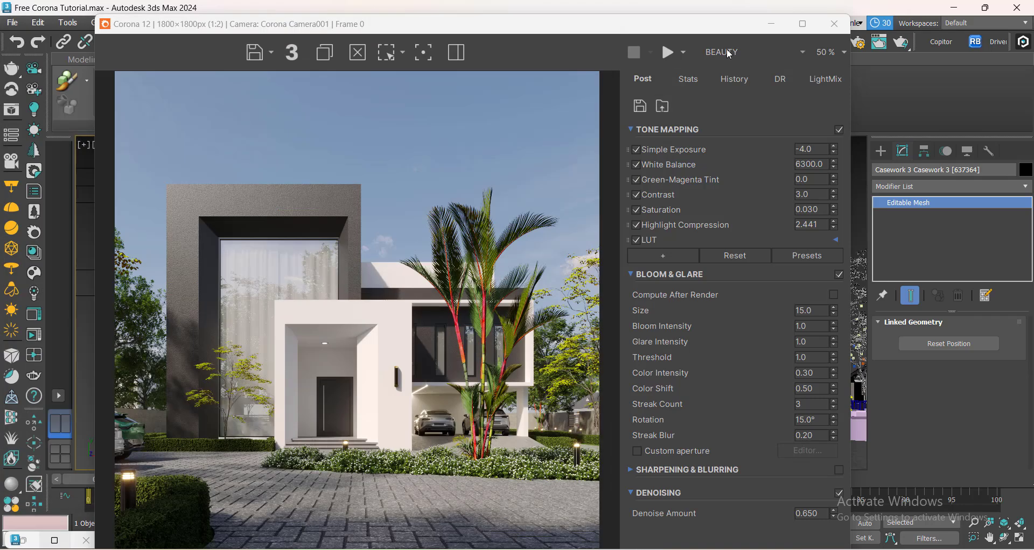
Switch to the CESSENTIAL_Reflect pass and save it as Render Reflect.tif, 8-bit color, in the Corona Webinar folder.
{"action": "left_click", "coordinate": [745, 51]}
{"action": "left_click", "coordinate": [743, 81]}
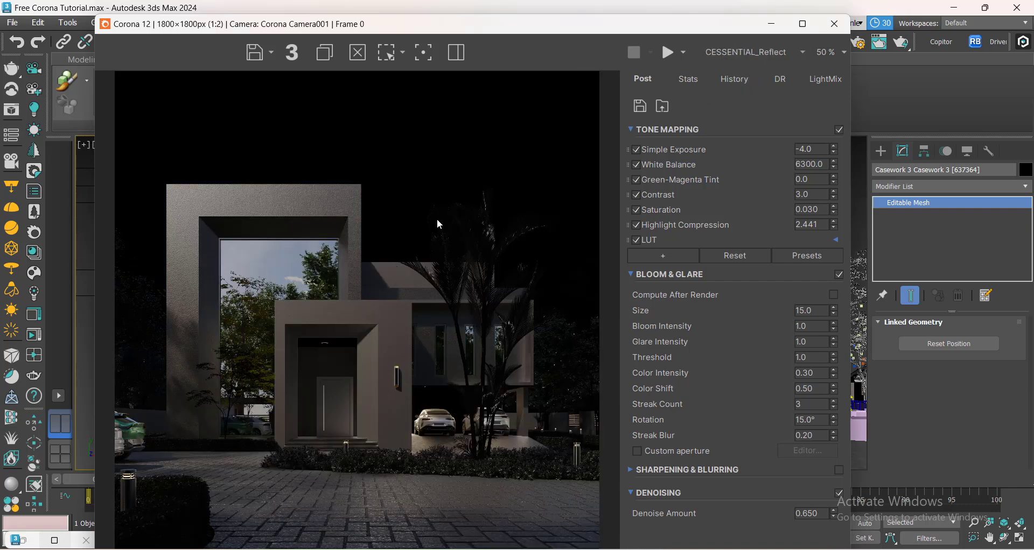
{"action": "left_click", "coordinate": [251, 57]}
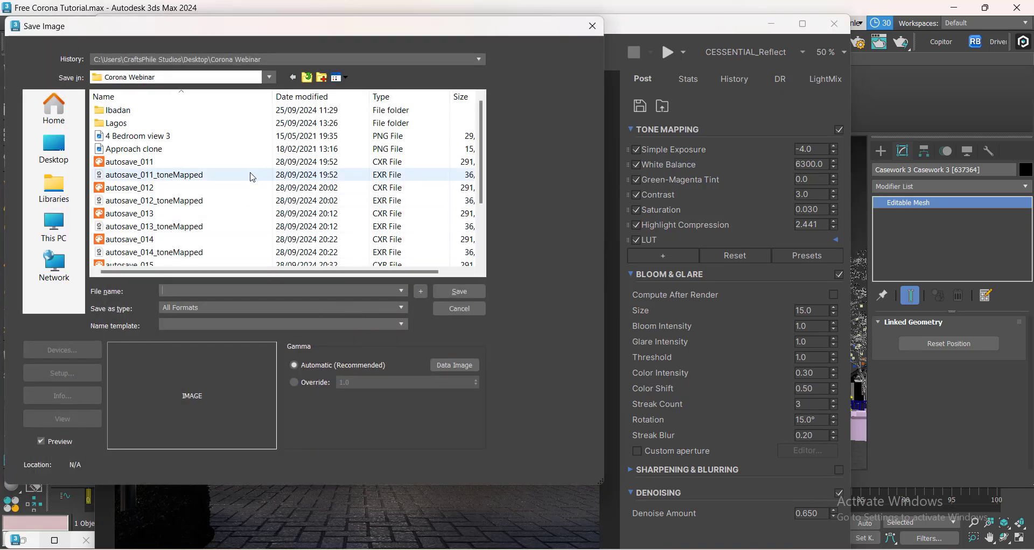
{"action": "scroll", "coordinate": [253, 177], "scroll_direction": "down", "scroll_amount": 2}
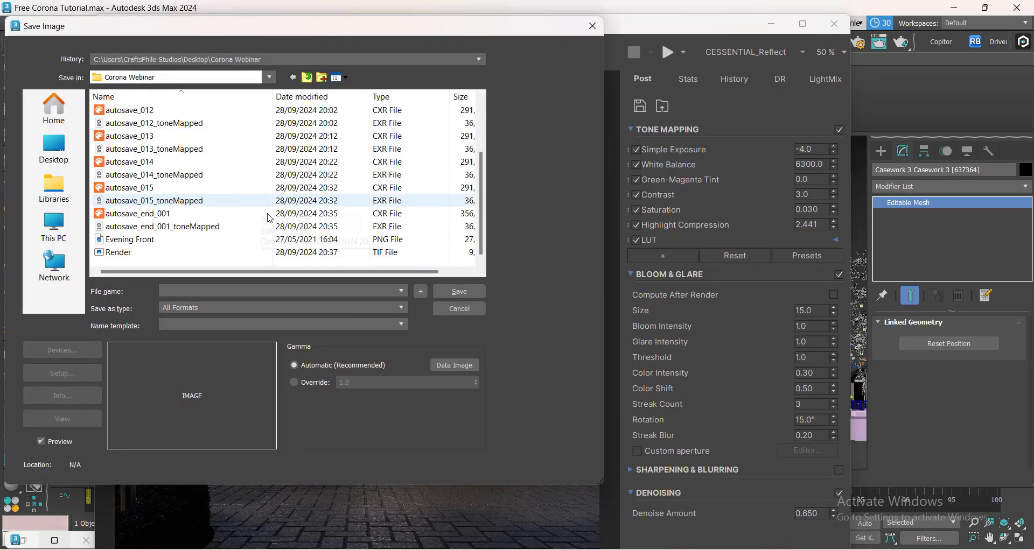
{"action": "left_click", "coordinate": [164, 253]}
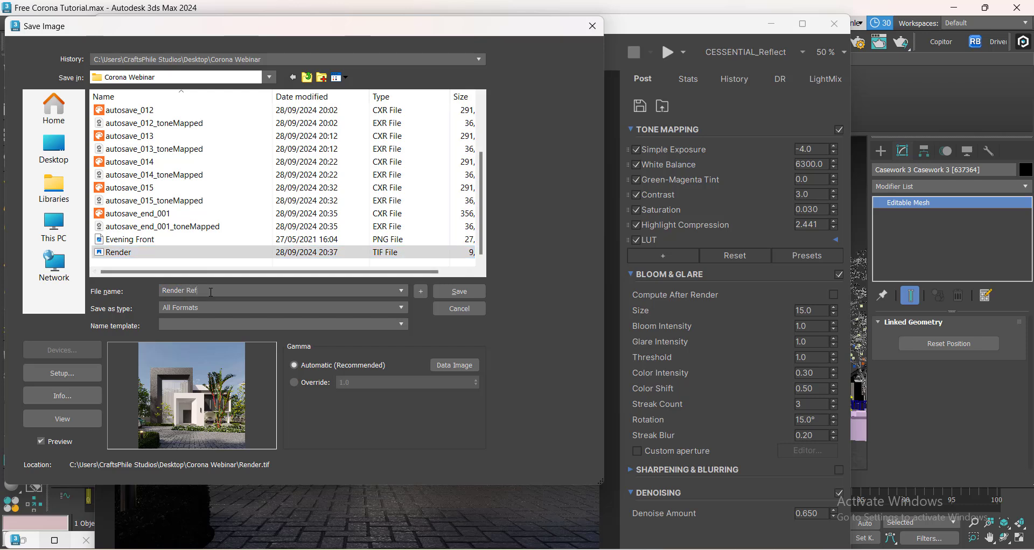
{"action": "type", "text": "Reflect.tif"}
{"action": "left_click", "coordinate": [446, 291]}
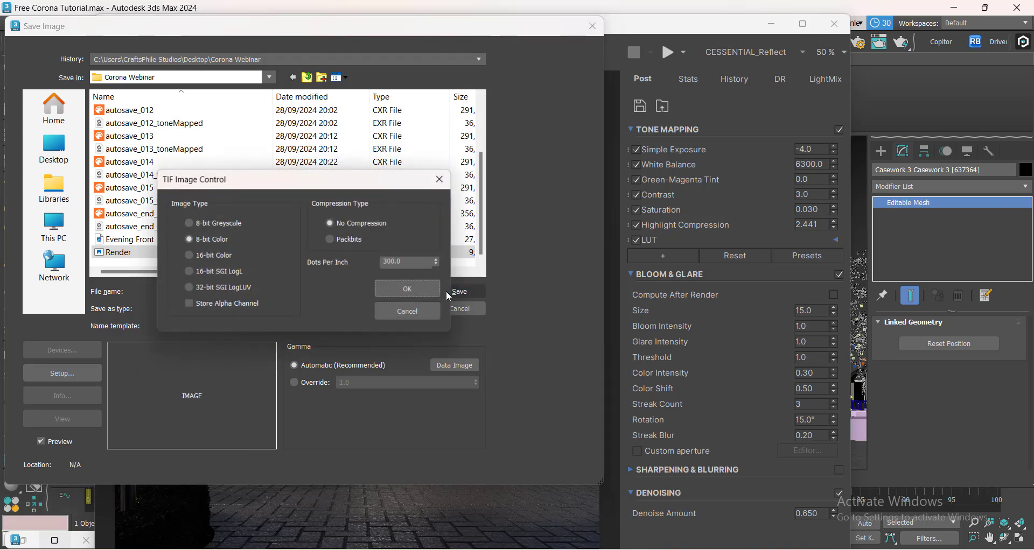
{"action": "left_click", "coordinate": [409, 289]}
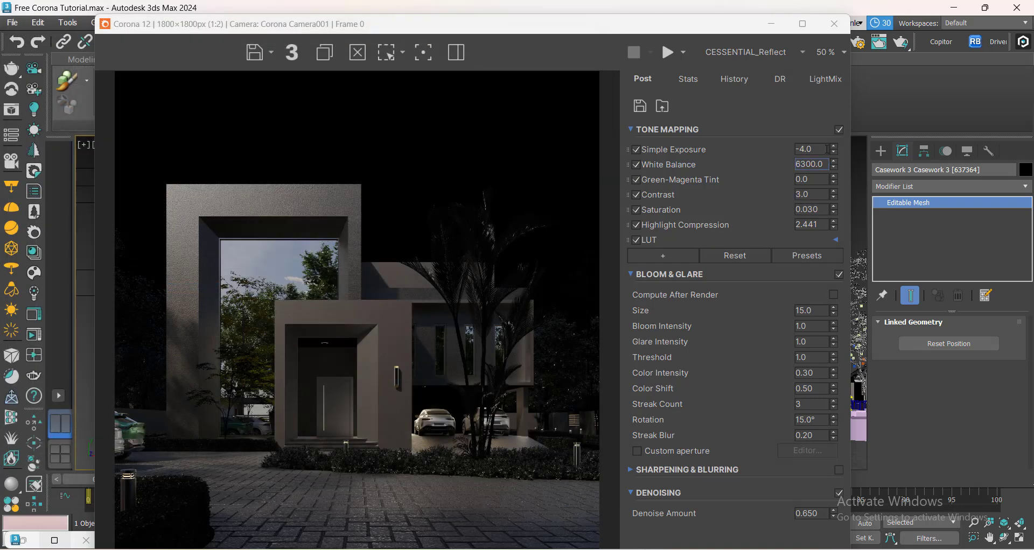
Switch to the CESSENTIAL_Refract pass and save it as Render Refract.tif, 8-bit color, in the same folder.
{"action": "left_click", "coordinate": [765, 53]}
{"action": "left_click", "coordinate": [761, 96]}
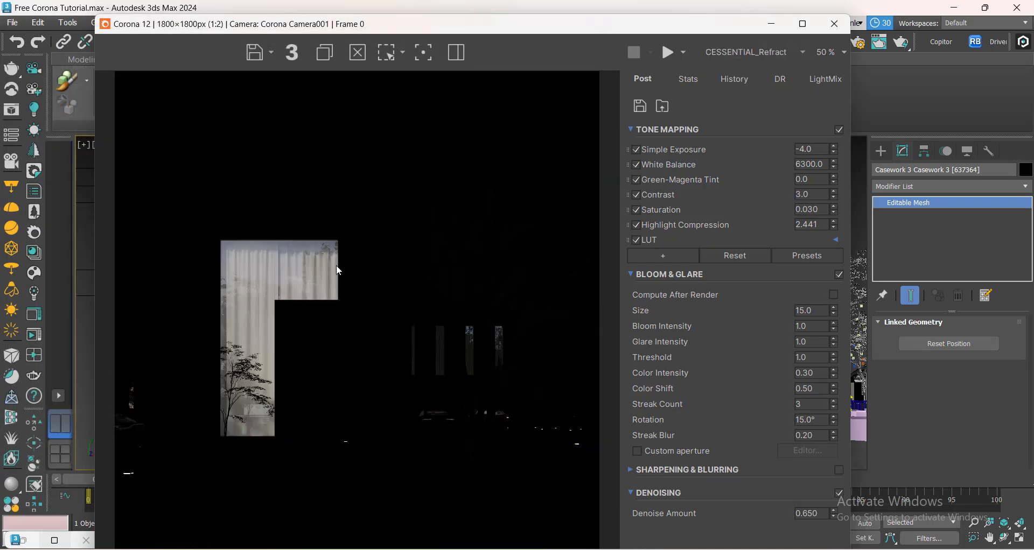
{"action": "left_click", "coordinate": [254, 54]}
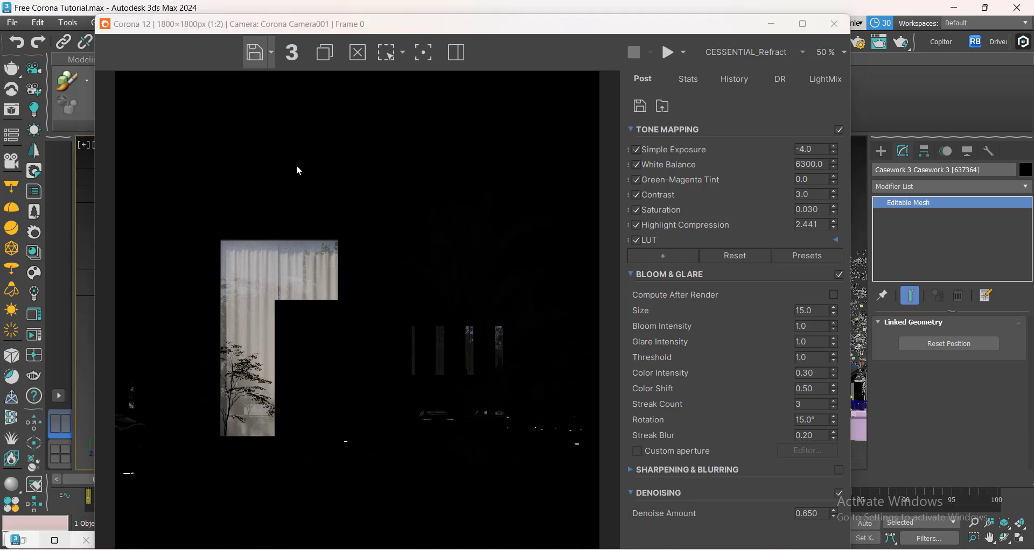
{"action": "scroll", "coordinate": [297, 269], "scroll_direction": "down", "scroll_amount": 5}
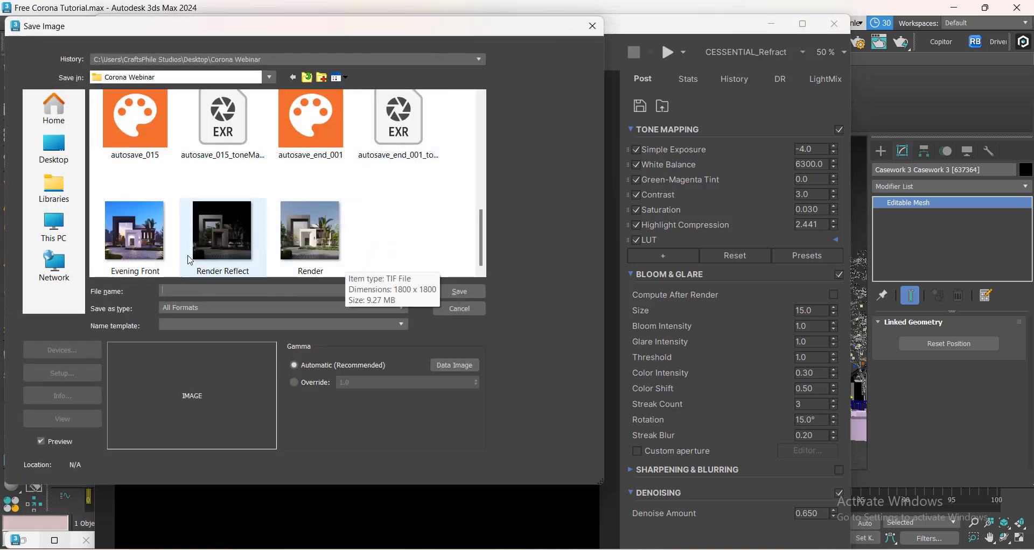
{"action": "left_click", "coordinate": [229, 232]}
{"action": "left_click", "coordinate": [224, 289]}
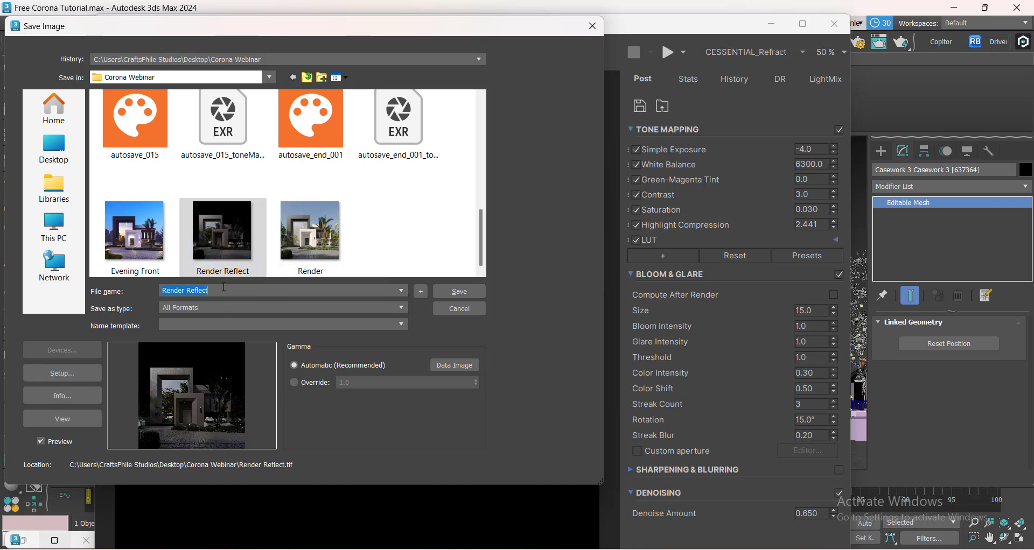
{"action": "type", "text": "Ref"}
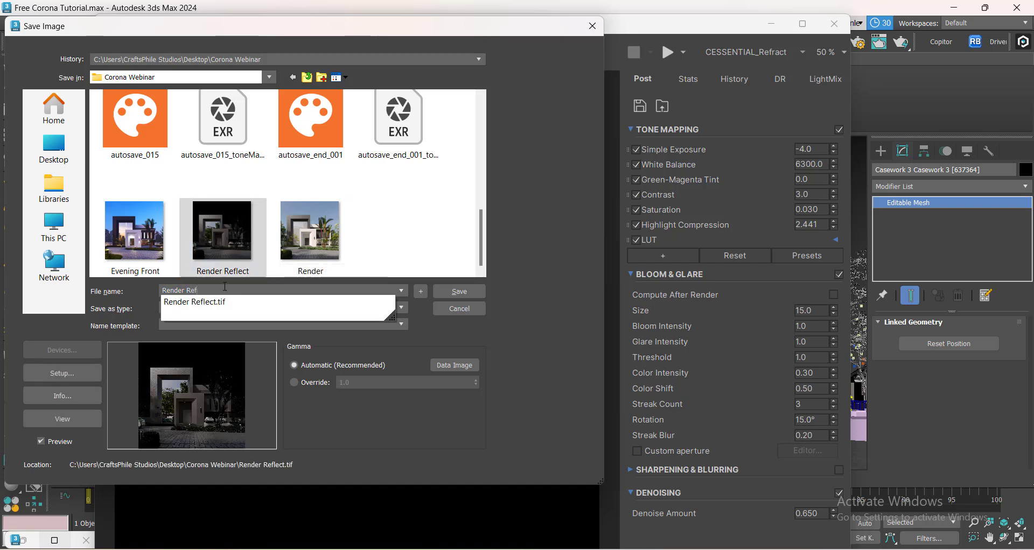
{"action": "type", "text": "ract.tif"}
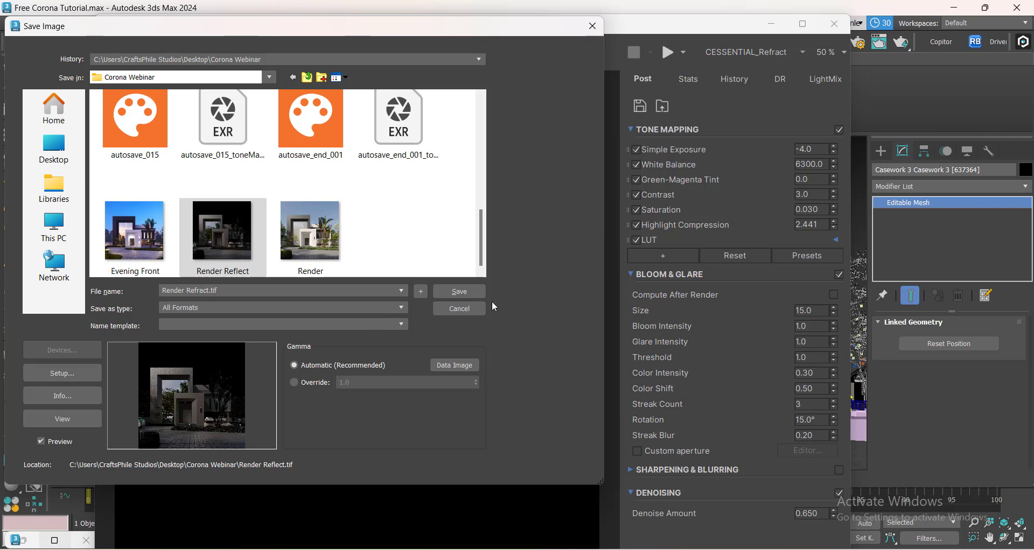
{"action": "left_click", "coordinate": [459, 291]}
{"action": "left_click", "coordinate": [396, 286]}
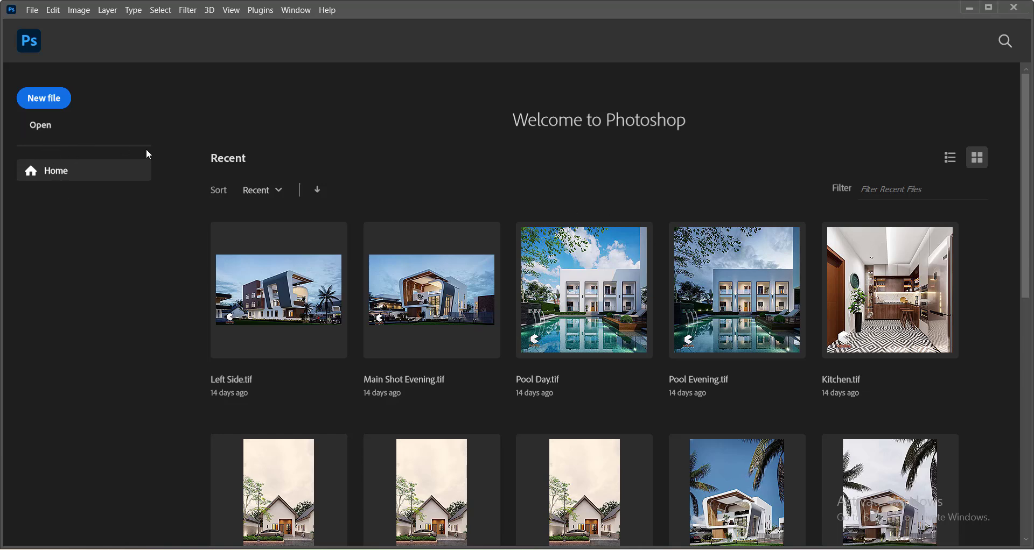
Switch to Photoshop and open Render, Render Reflect and Render Refract from the Desktop's Corona Webinar folder.
{"action": "left_click", "coordinate": [39, 129]}
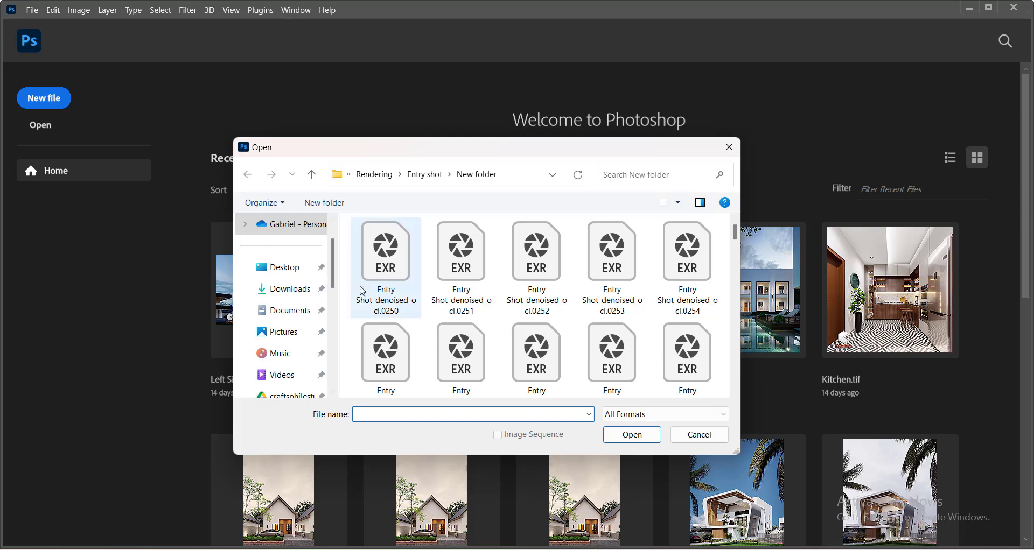
{"action": "left_click", "coordinate": [272, 267]}
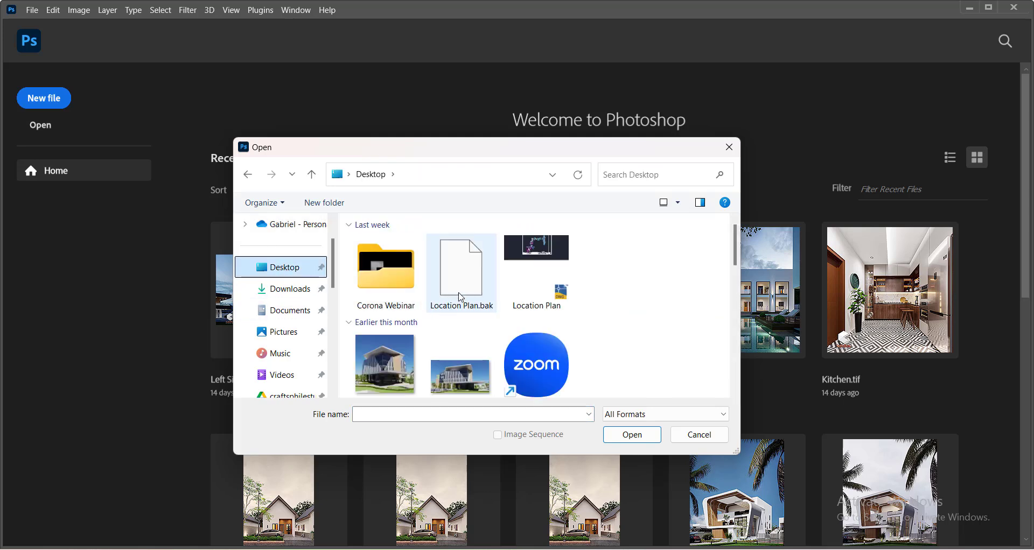
{"action": "double_click", "coordinate": [388, 278]}
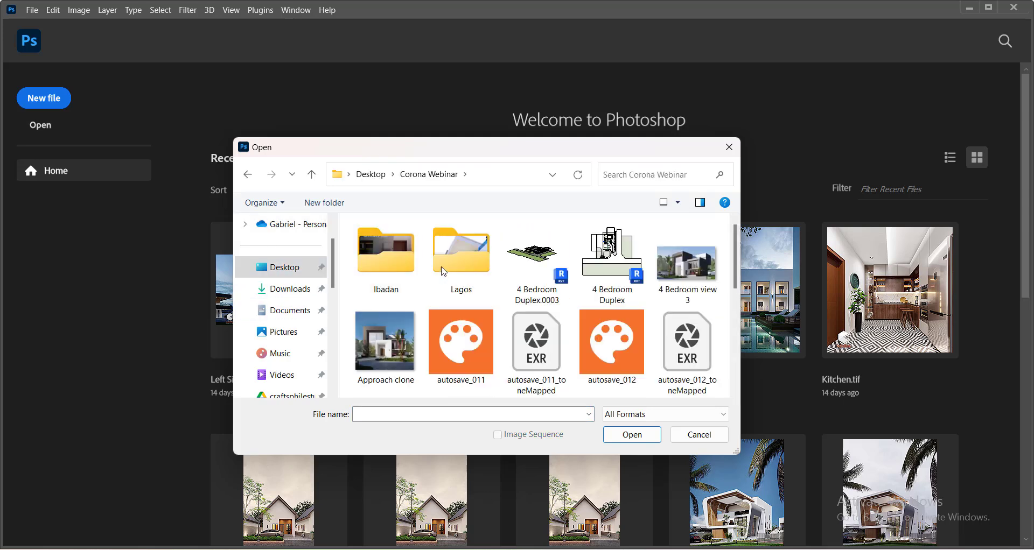
{"action": "scroll", "coordinate": [576, 329], "scroll_direction": "down", "scroll_amount": 5}
{"action": "scroll", "coordinate": [576, 329], "scroll_direction": "down", "scroll_amount": 2}
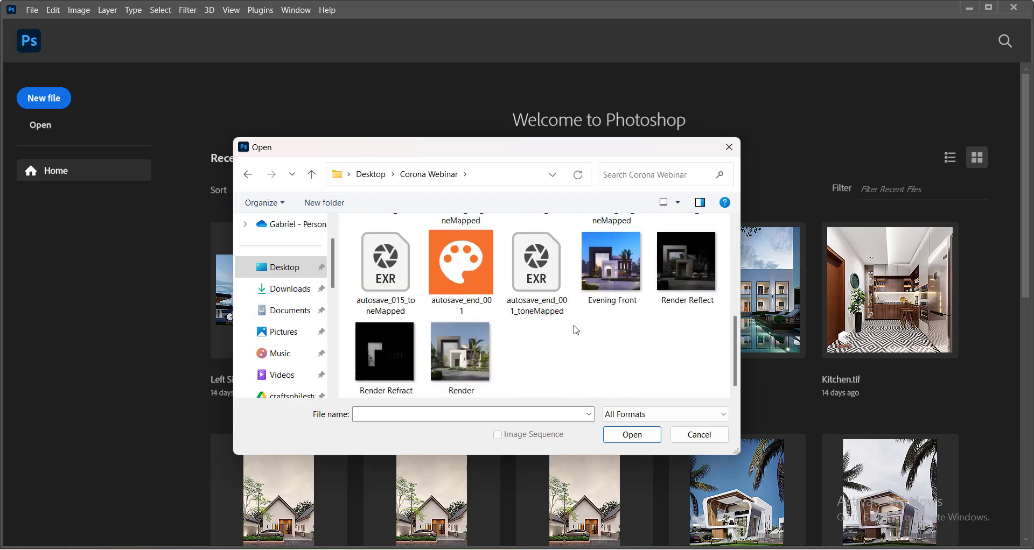
{"action": "left_click", "coordinate": [688, 272]}
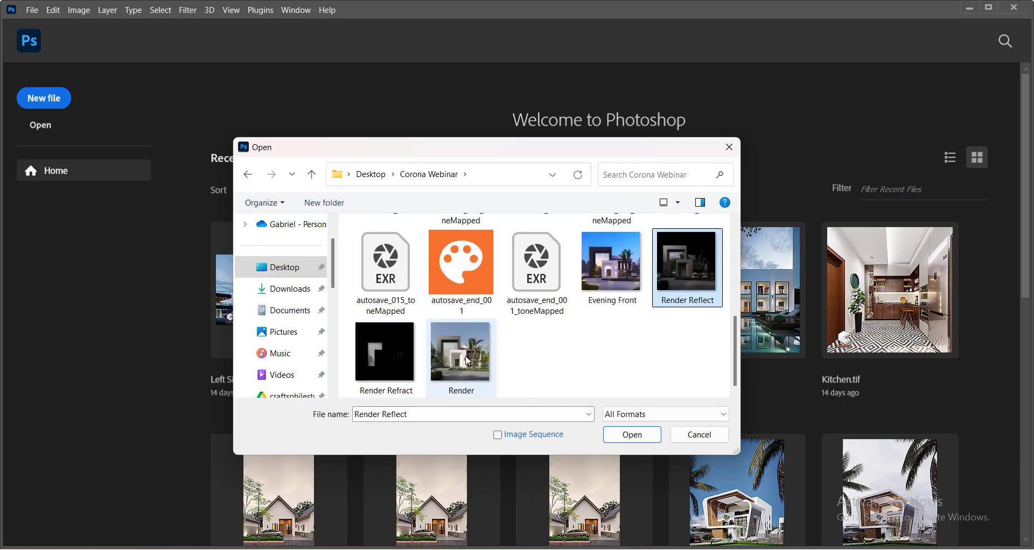
{"action": "left_click", "coordinate": [460, 352], "text": "ctrl"}
{"action": "left_click", "coordinate": [385, 352], "text": "ctrl"}
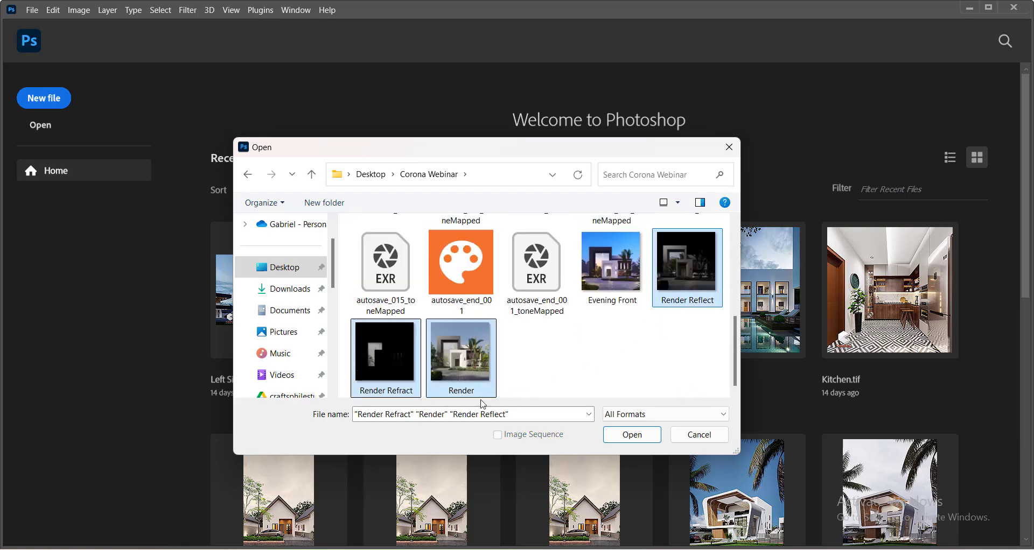
{"action": "left_click", "coordinate": [624, 439]}
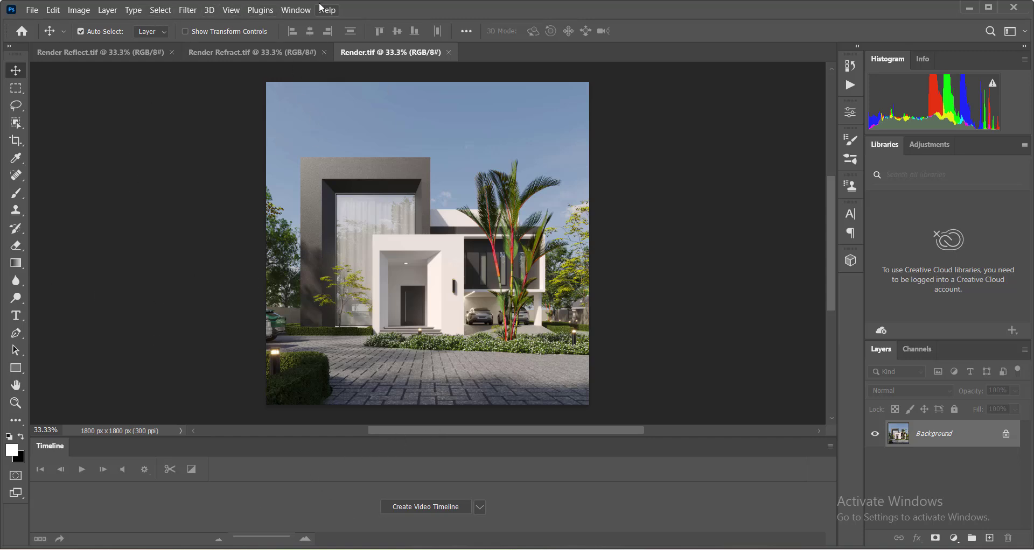
Switch the workspace to Essentials (Default).
{"action": "left_click", "coordinate": [295, 10]}
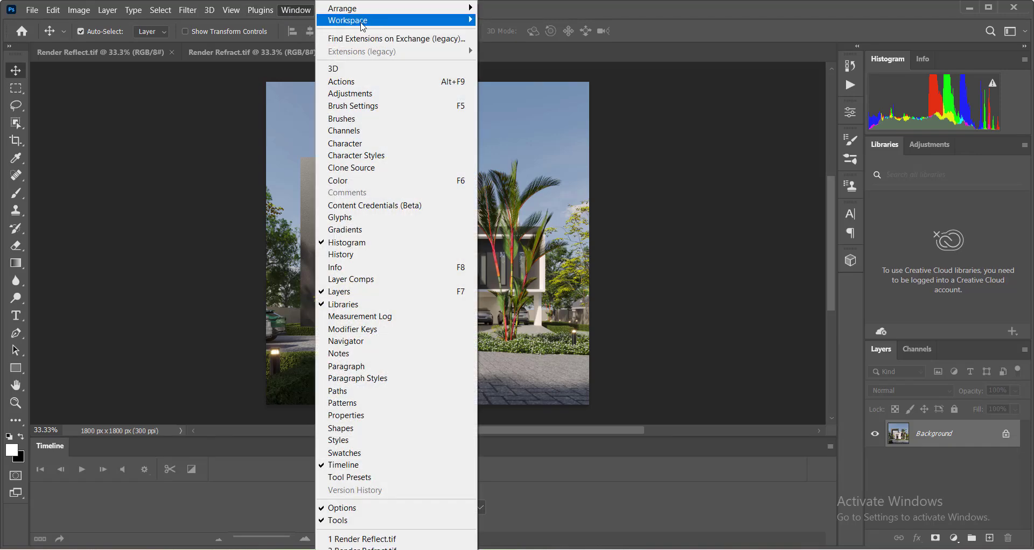
{"action": "mouse_move", "coordinate": [362, 24]}
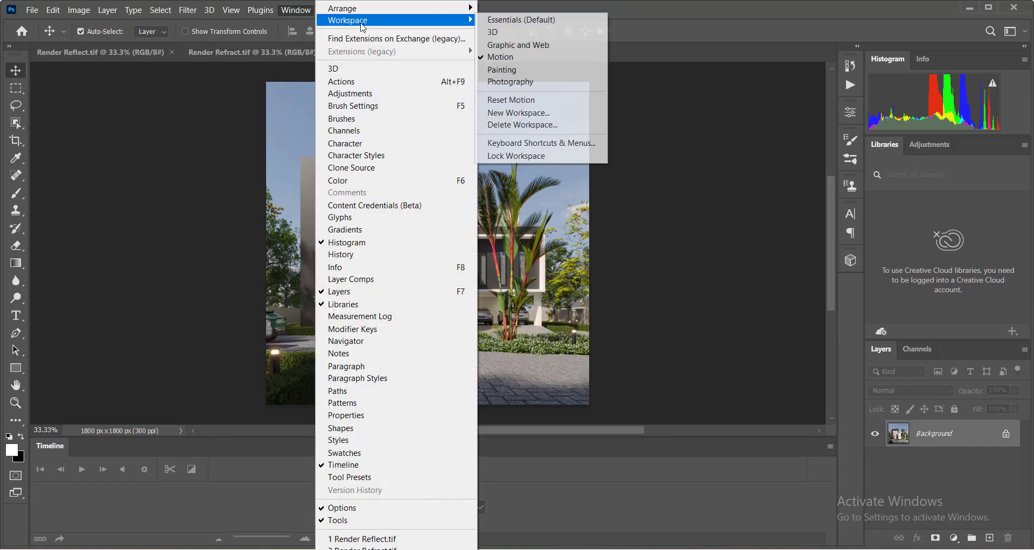
{"action": "left_click", "coordinate": [547, 23]}
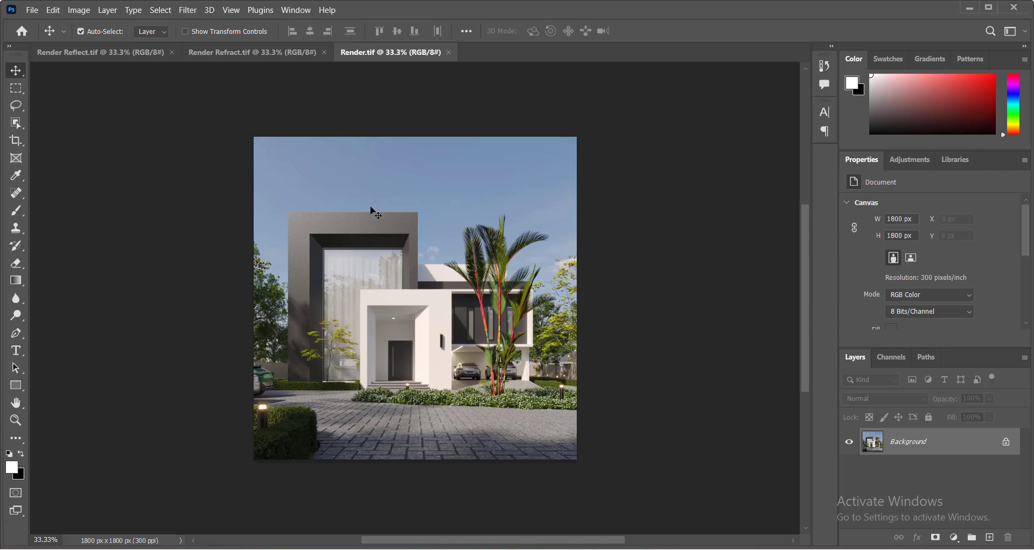
Copy the whole Render Refract image and paste it as a new layer onto Render.tif.
{"action": "right_click", "coordinate": [453, 314]}
{"action": "left_click", "coordinate": [465, 321]}
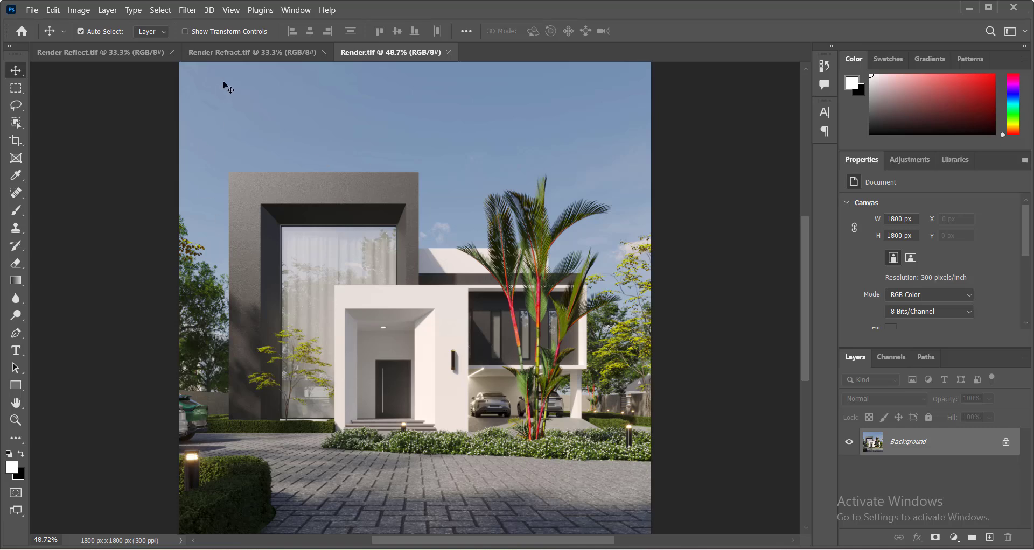
{"action": "left_click", "coordinate": [221, 51]}
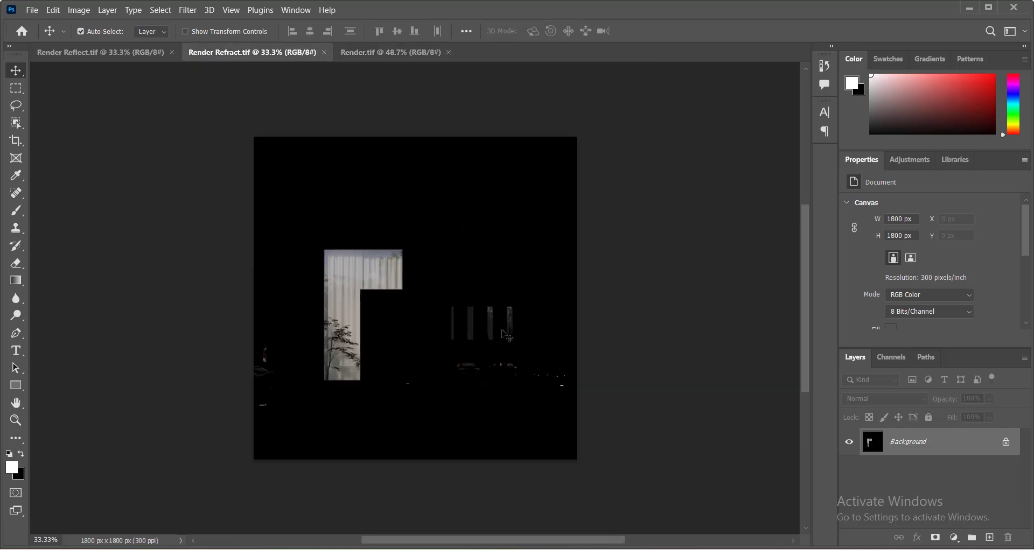
{"action": "key", "text": "z"}
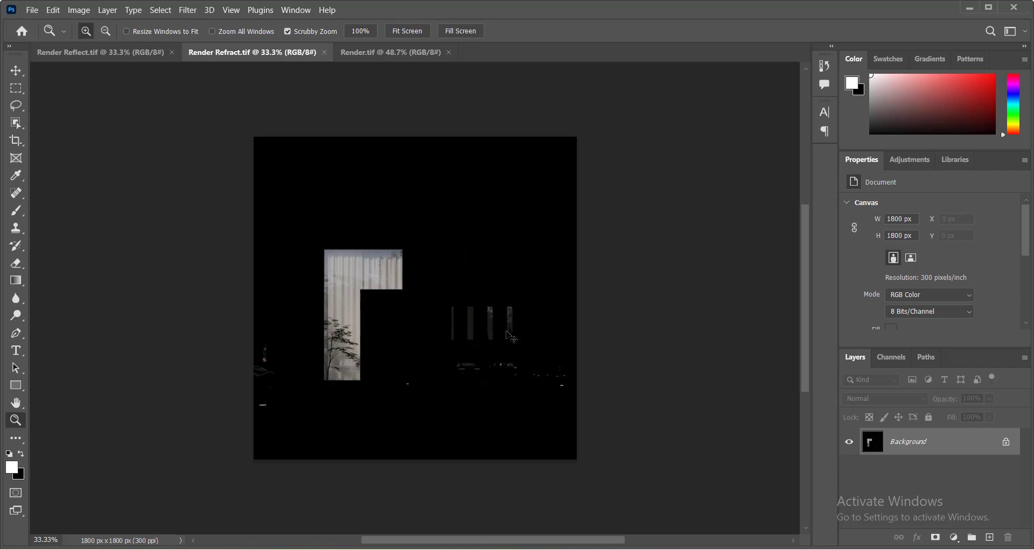
{"action": "right_click", "coordinate": [438, 266]}
{"action": "left_click", "coordinate": [454, 275]}
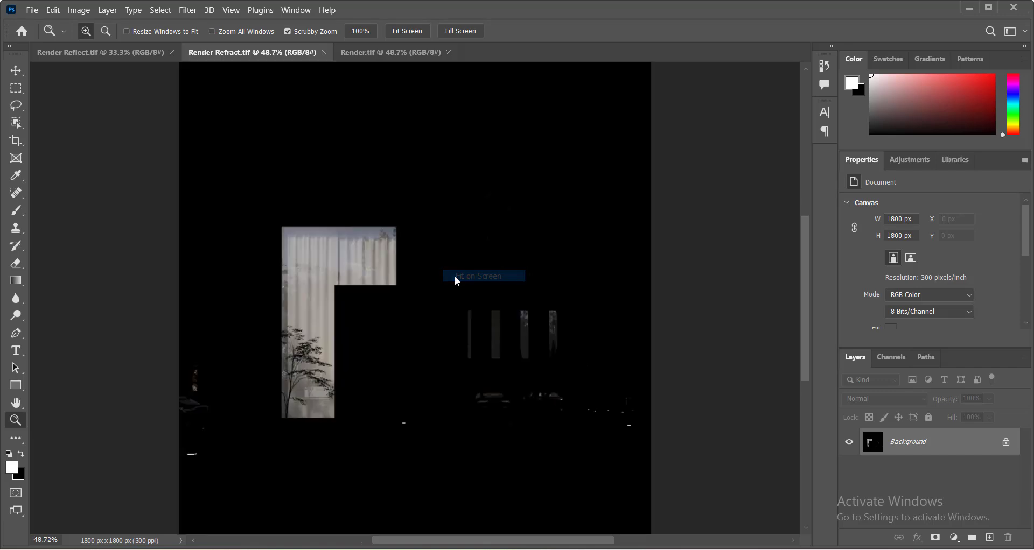
{"action": "key", "text": "ctrl+a"}
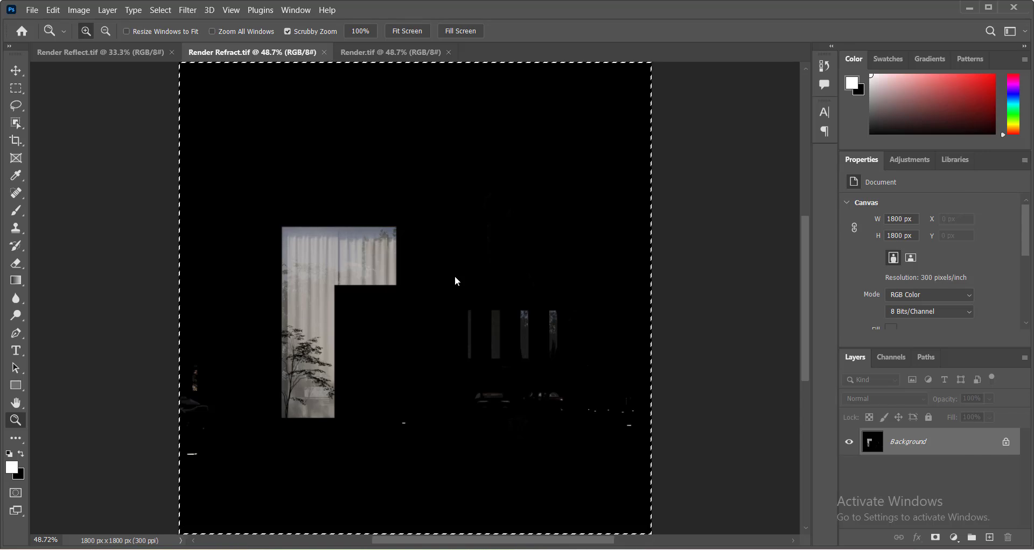
{"action": "left_click", "coordinate": [102, 52]}
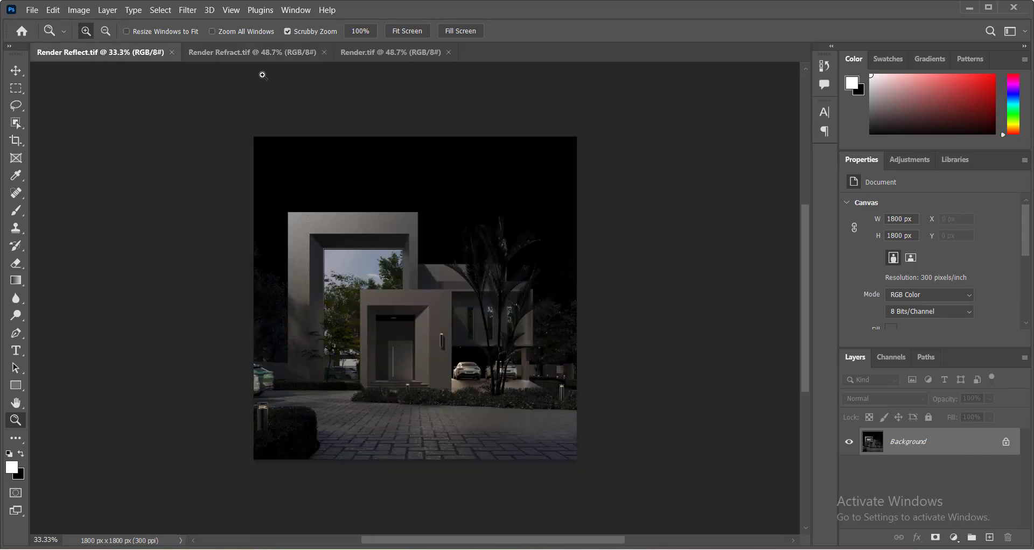
{"action": "left_click", "coordinate": [381, 52]}
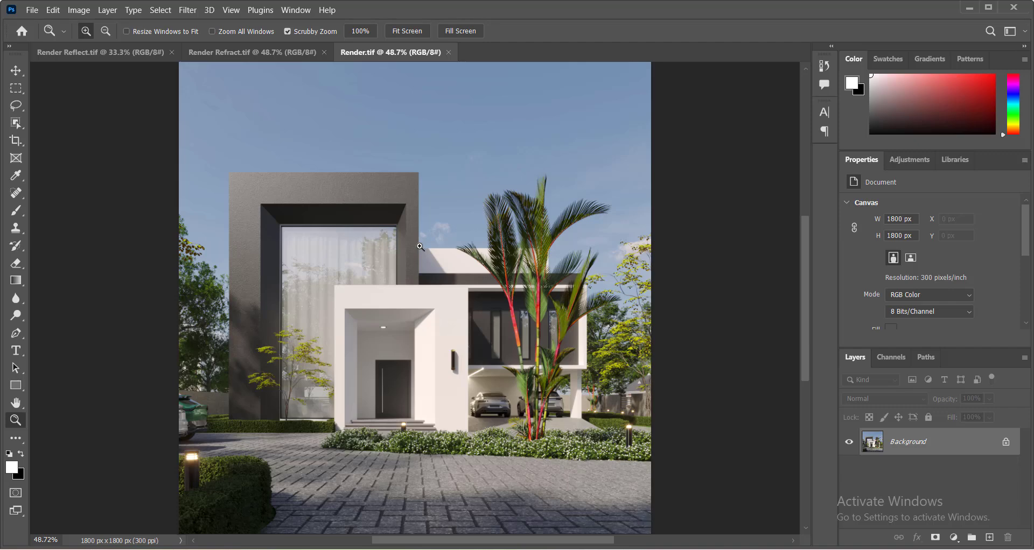
{"action": "key", "text": "ctrl+v"}
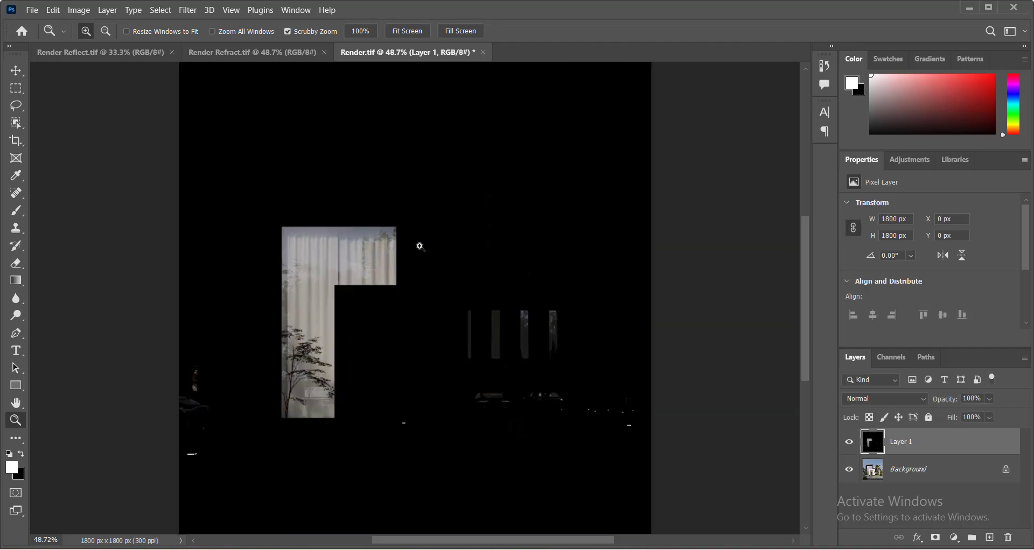
Set the pasted refract layer's blend mode to Screen and toggle its visibility to compare with the render.
{"action": "left_click", "coordinate": [894, 399]}
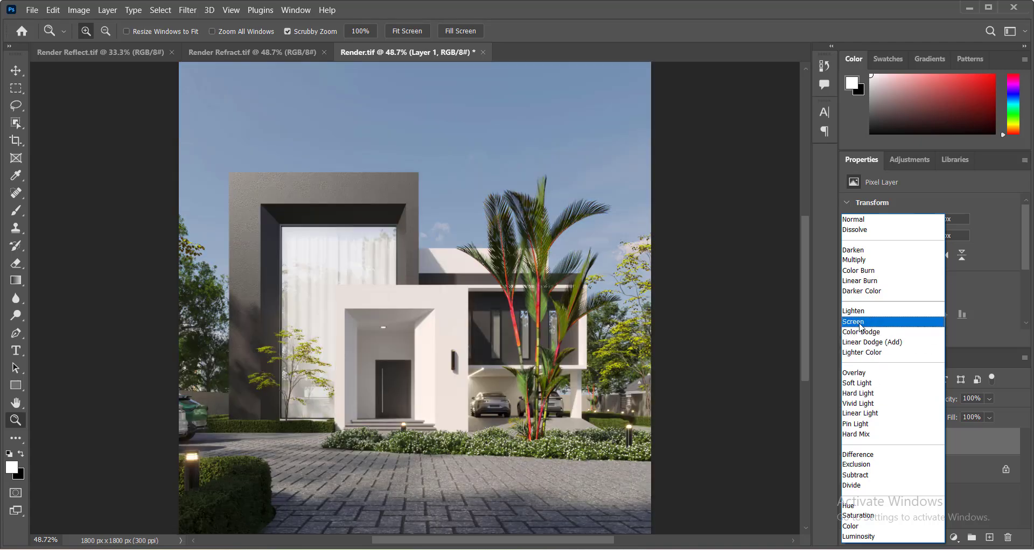
{"action": "left_click", "coordinate": [861, 322]}
{"action": "left_click", "coordinate": [849, 443]}
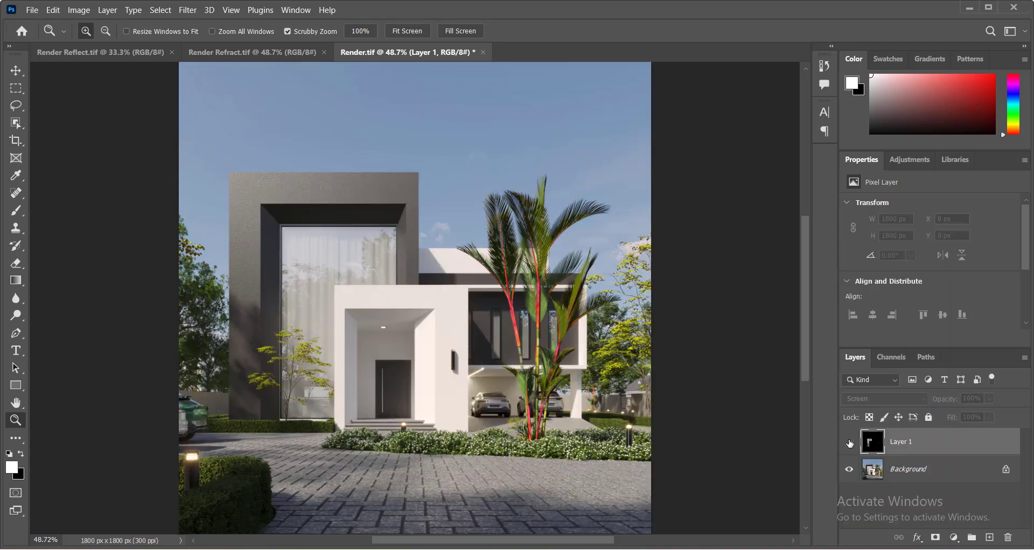
{"action": "left_click", "coordinate": [849, 443]}
{"action": "left_click", "coordinate": [849, 442]}
{"action": "left_click", "coordinate": [849, 443]}
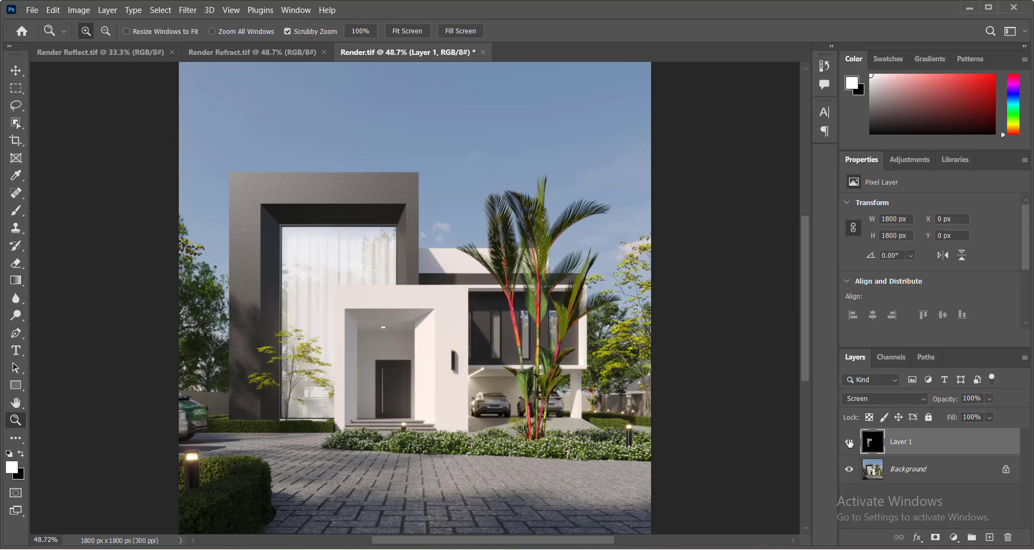
{"action": "left_click", "coordinate": [849, 443]}
{"action": "left_click", "coordinate": [849, 443]}
Set the refract layer's opacity to 20%.
{"action": "double_click", "coordinate": [971, 399]}
{"action": "type", "text": "20"}
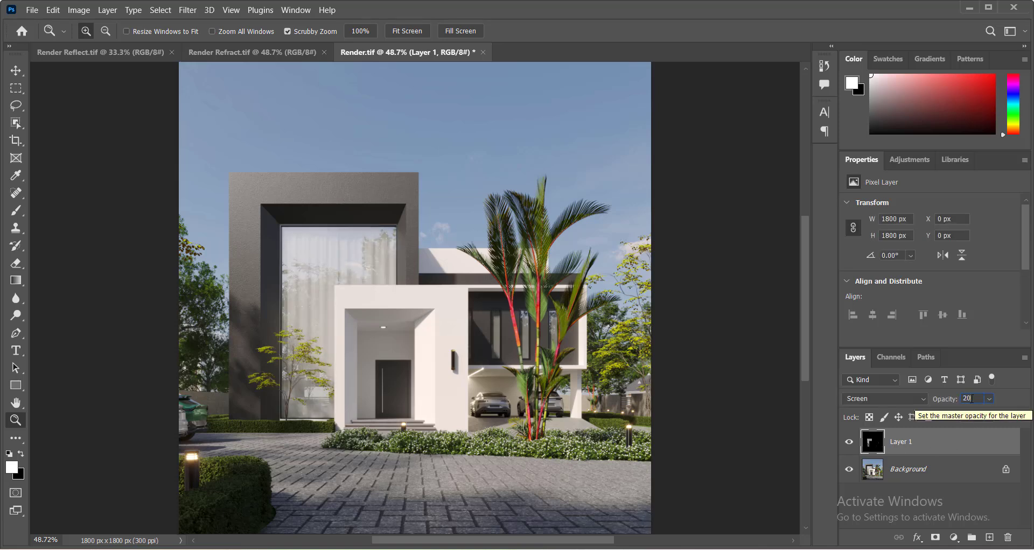
{"action": "type", "text": "1"}
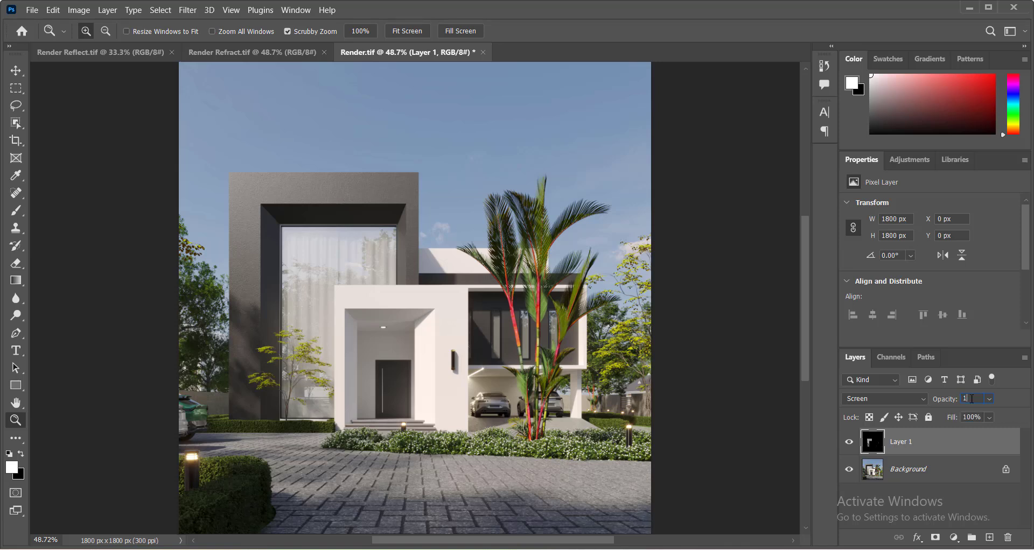
{"action": "type", "text": "0"}
Set the refract layer's opacity to 10% and toggle its visibility to compare with the render.
{"action": "left_click", "coordinate": [850, 442]}
{"action": "left_click", "coordinate": [851, 442]}
{"action": "left_click", "coordinate": [851, 443]}
{"action": "left_click", "coordinate": [851, 443]}
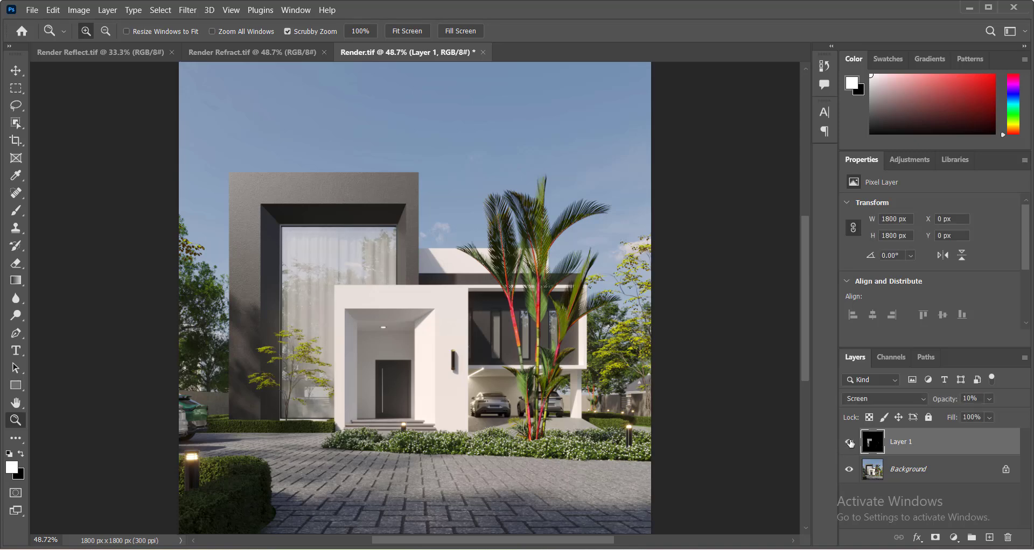
Copy the whole Render Reflect image and paste it as a new layer onto Render.tif.
{"action": "left_click", "coordinate": [103, 52]}
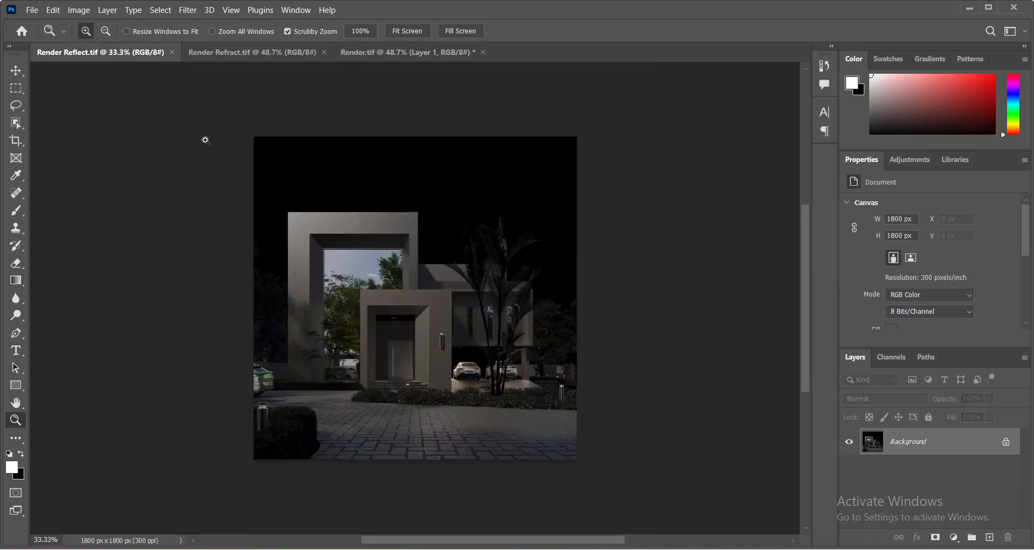
{"action": "key", "text": "ctrl+a"}
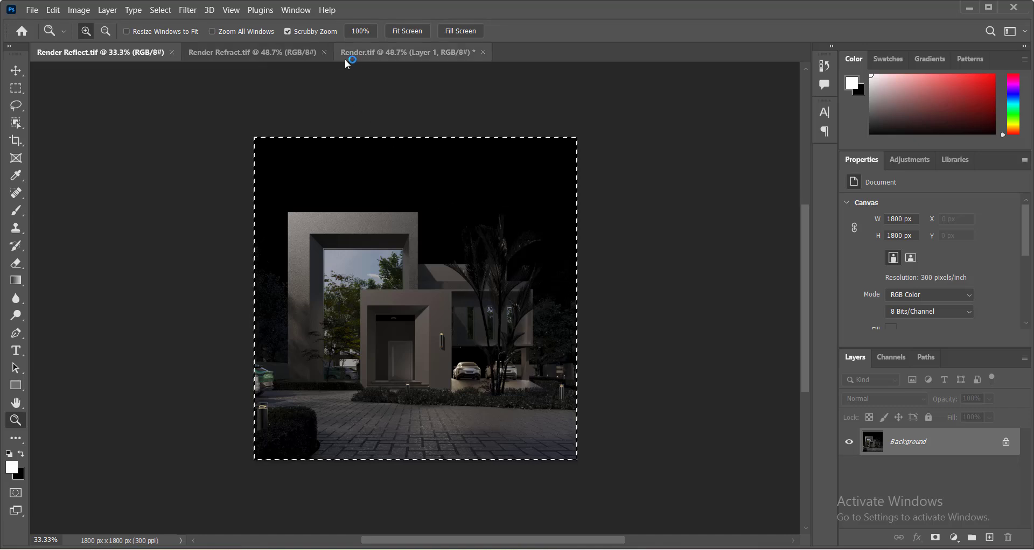
{"action": "left_click", "coordinate": [358, 53]}
{"action": "key", "text": "ctrl+v"}
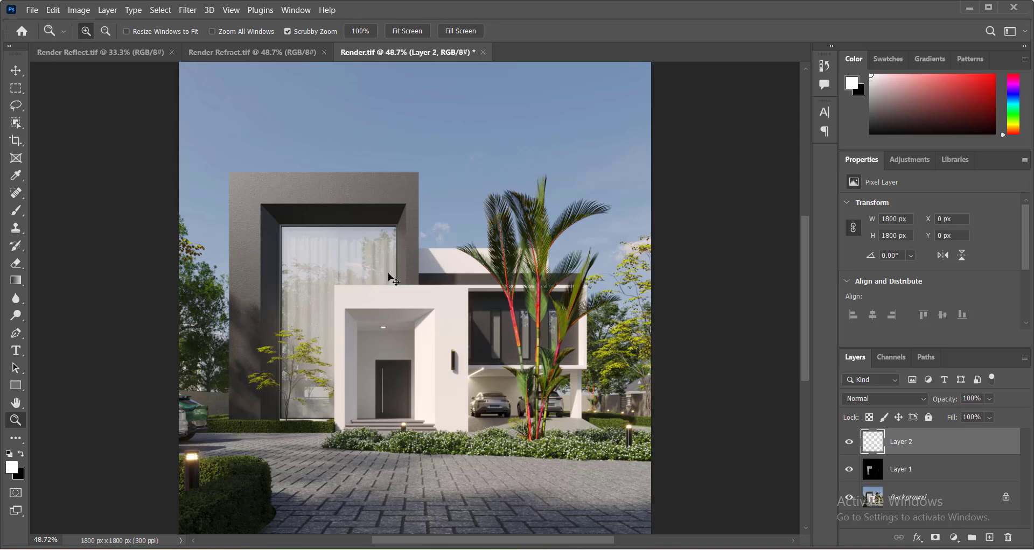
Set the pasted reflect layer's blend mode to Screen and opacity to 30%, toggling its visibility to compare.
{"action": "left_click", "coordinate": [914, 399]}
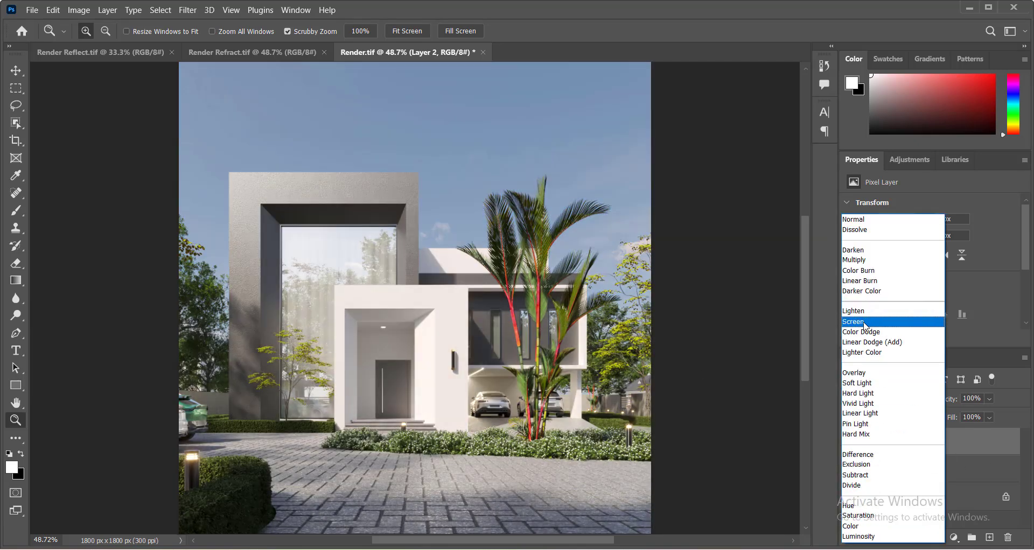
{"action": "left_click", "coordinate": [864, 322]}
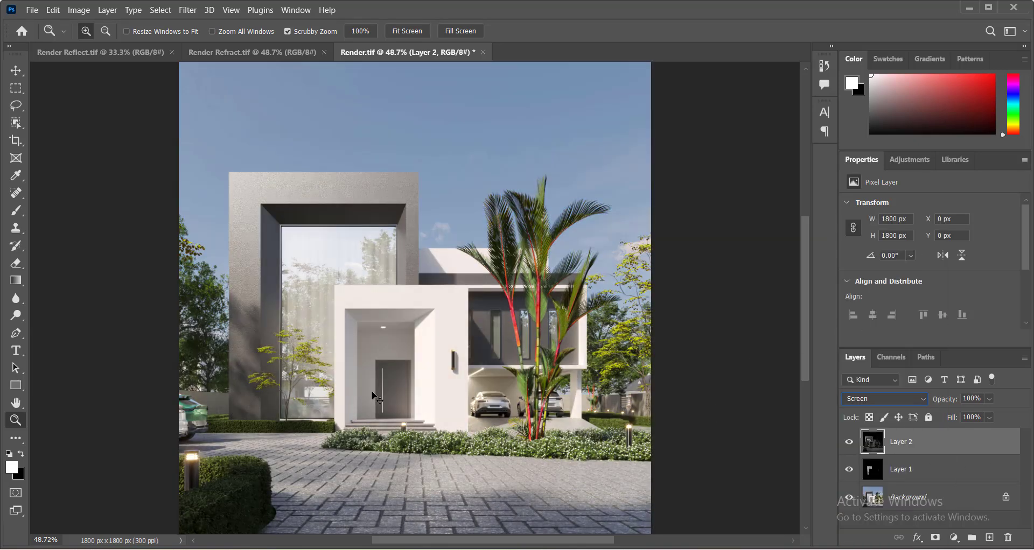
{"action": "left_click", "coordinate": [291, 291]}
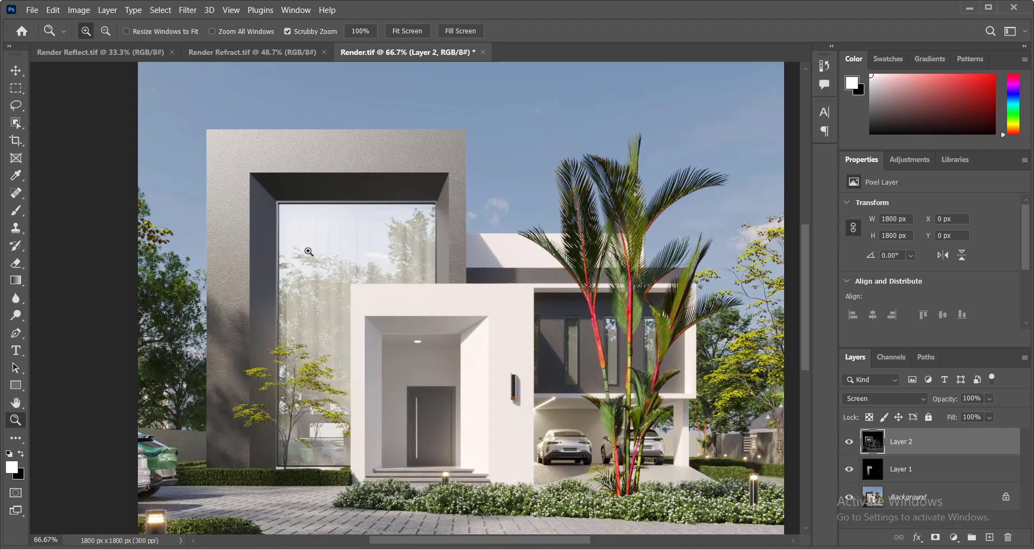
{"action": "left_click", "coordinate": [975, 399]}
{"action": "type", "text": "30"}
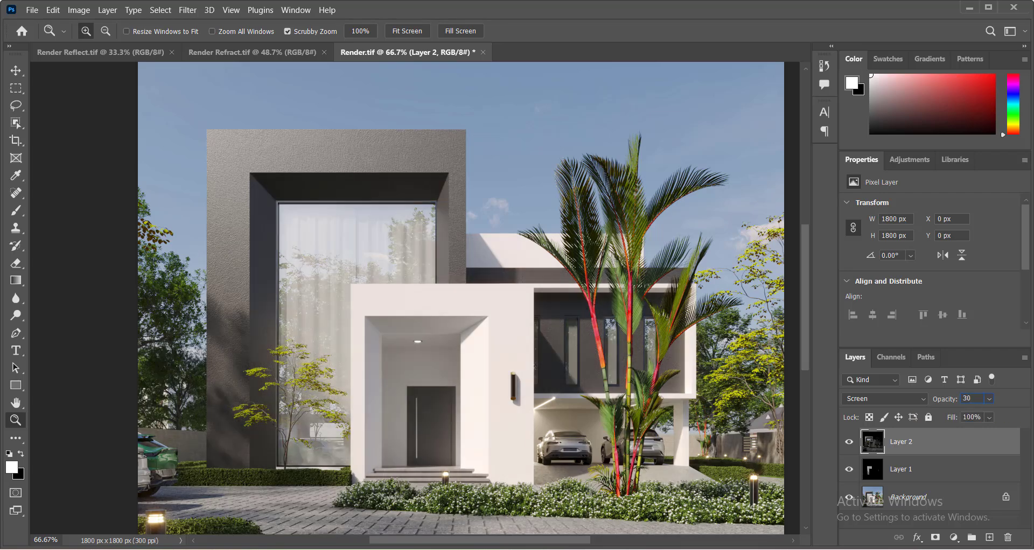
{"action": "left_click", "coordinate": [849, 442]}
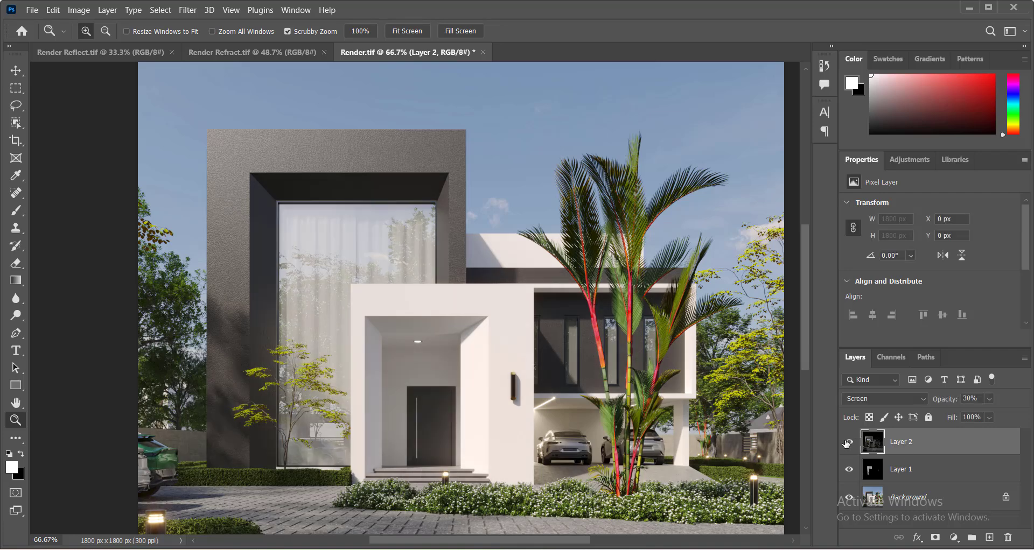
{"action": "left_click", "coordinate": [848, 442]}
{"action": "left_click", "coordinate": [848, 442]}
{"action": "left_click", "coordinate": [848, 442]}
{"action": "left_click", "coordinate": [849, 442]}
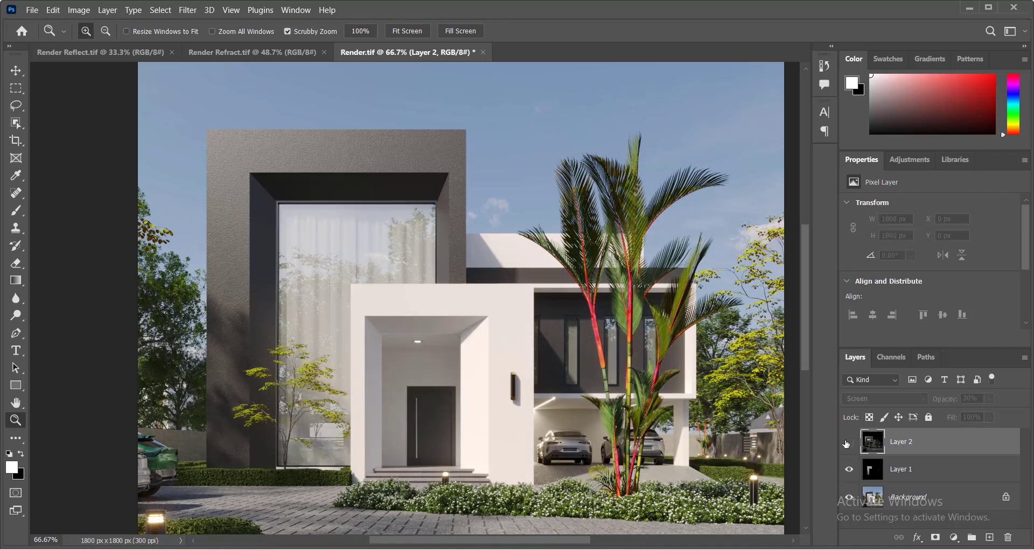
{"action": "left_click", "coordinate": [849, 442]}
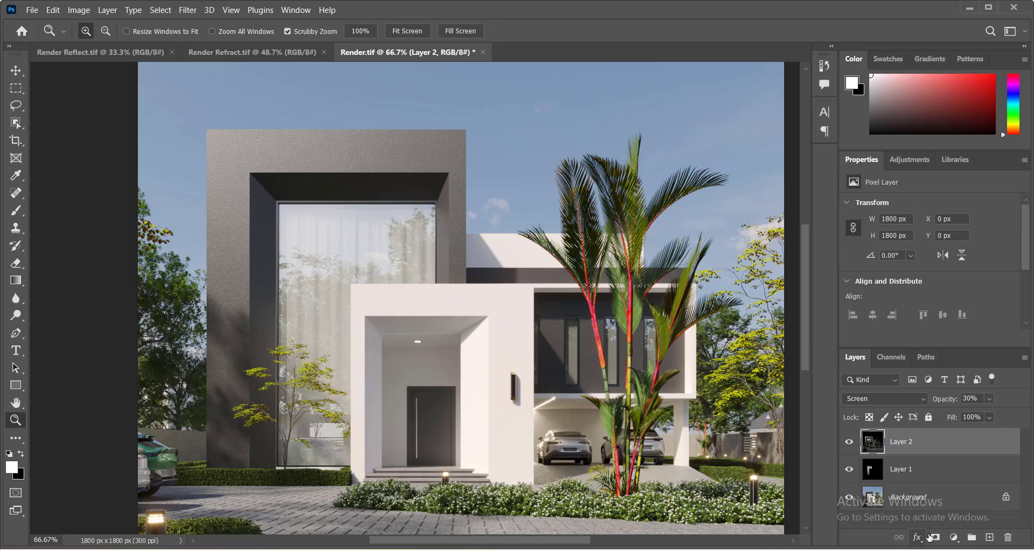
Add a layer mask to the reflect layer and paint black on it over the glass window and upper frame.
{"action": "left_click", "coordinate": [935, 538]}
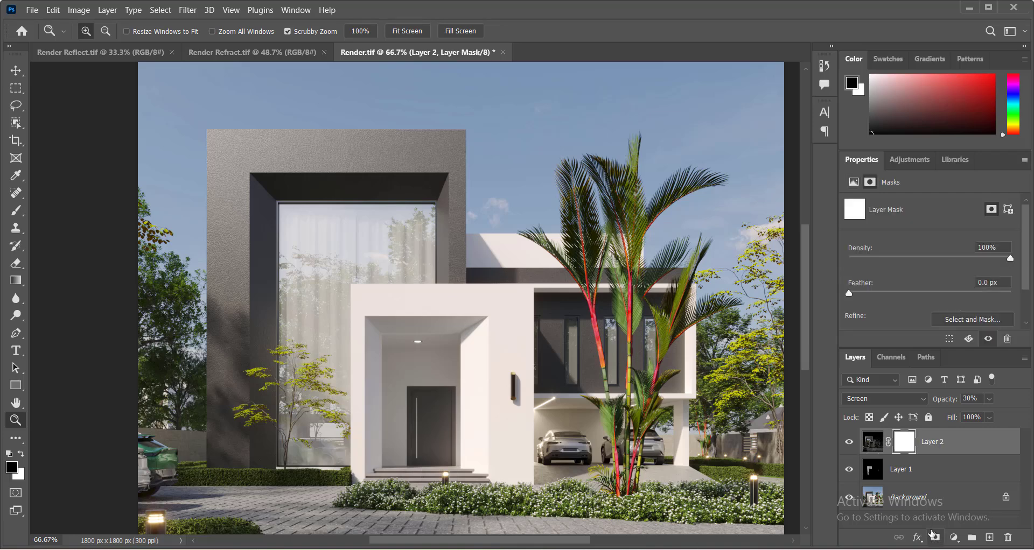
{"action": "key", "text": "ctrl+z"}
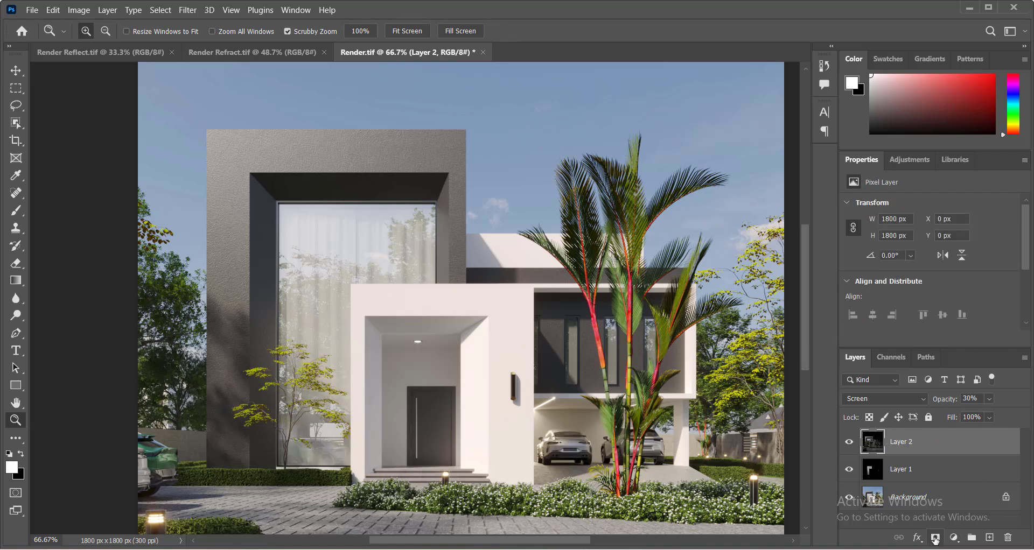
{"action": "left_click", "coordinate": [935, 538]}
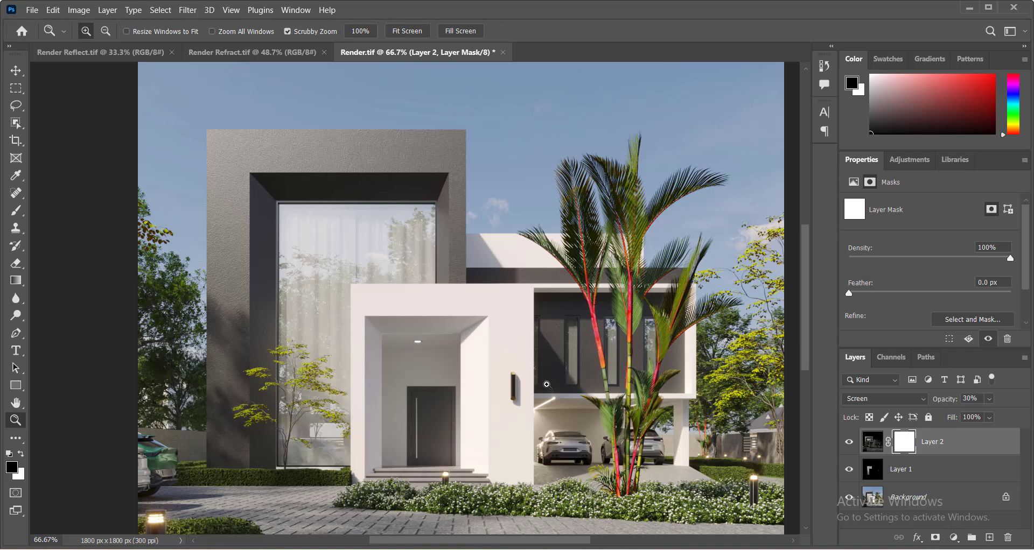
{"action": "key", "text": "b"}
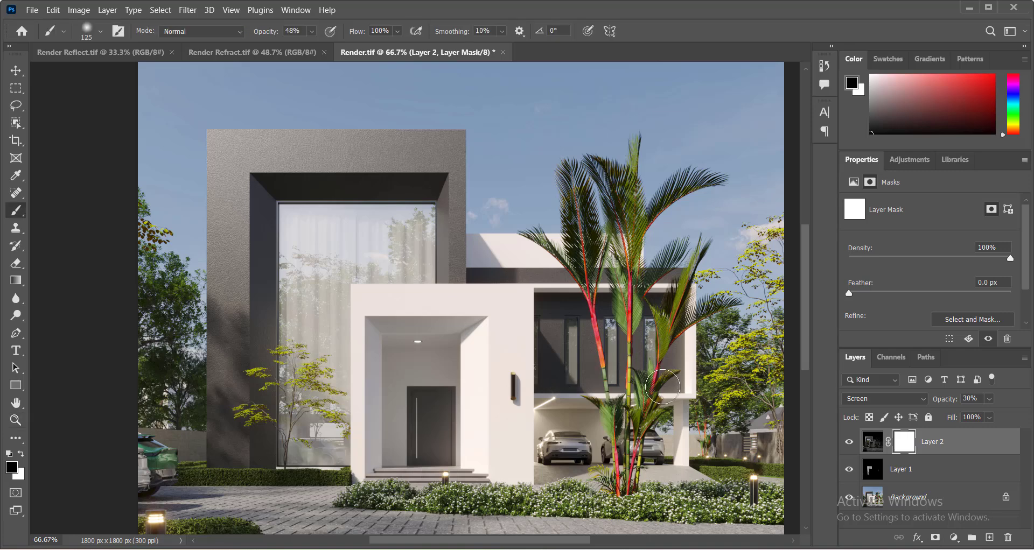
{"action": "left_click", "coordinate": [21, 455]}
{"action": "left_click", "coordinate": [22, 455]}
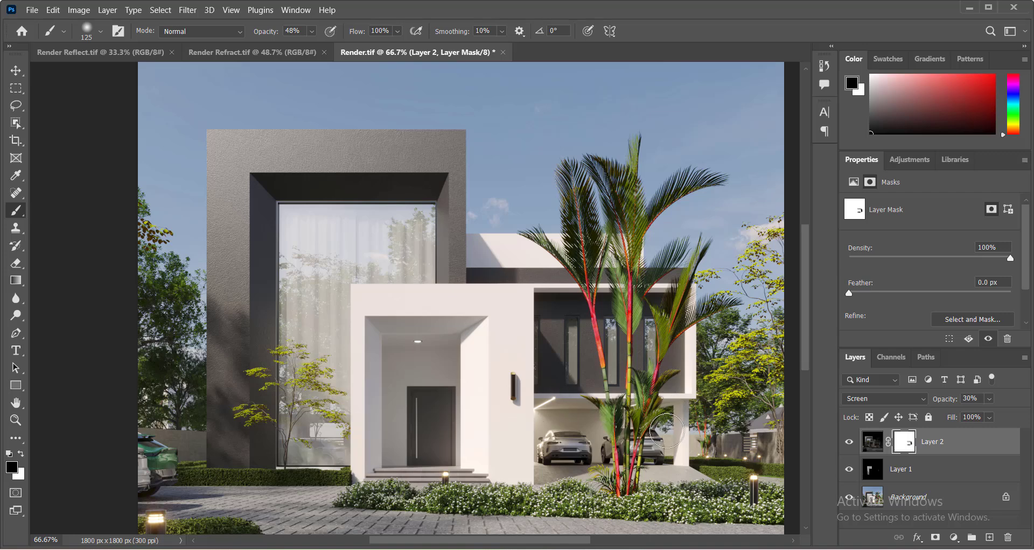
{"action": "scroll", "coordinate": [581, 433], "scroll_direction": "down", "scroll_amount": 1}
{"action": "mouse_move", "coordinate": [398, 331]}
{"action": "left_mouse_down"}
{"action": "mouse_move", "coordinate": [471, 335]}
{"action": "mouse_move", "coordinate": [447, 322]}
{"action": "mouse_move", "coordinate": [469, 361]}
{"action": "left_mouse_up"}
{"action": "mouse_move", "coordinate": [426, 408]}
{"action": "left_mouse_down"}
{"action": "mouse_move", "coordinate": [416, 370]}
{"action": "mouse_move", "coordinate": [444, 438]}
{"action": "mouse_move", "coordinate": [427, 445]}
{"action": "mouse_move", "coordinate": [467, 450]}
{"action": "left_mouse_up"}
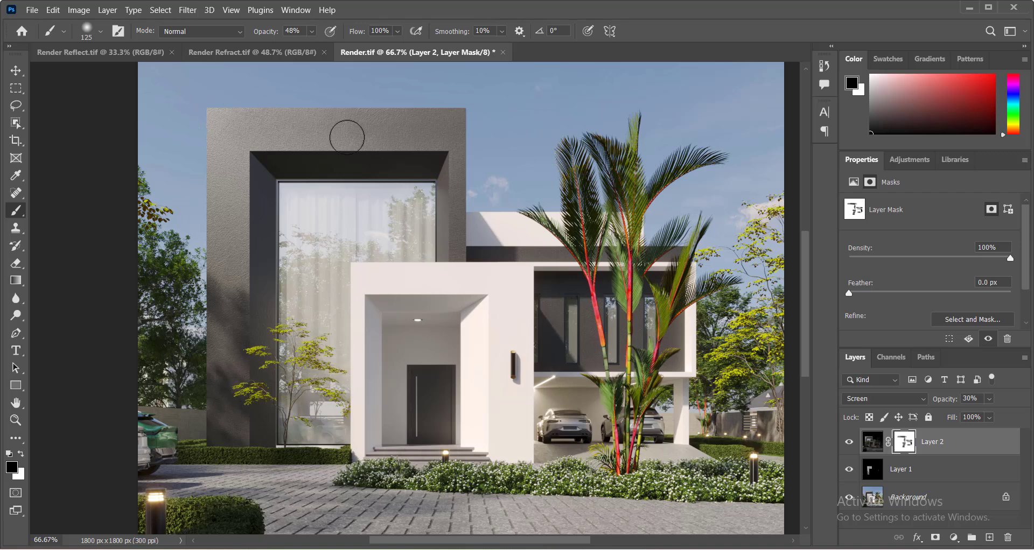
{"action": "mouse_move", "coordinate": [332, 160]}
{"action": "left_mouse_down"}
{"action": "mouse_move", "coordinate": [410, 155]}
{"action": "mouse_move", "coordinate": [432, 173]}
{"action": "left_mouse_up"}
Toggle the reflect layer's visibility to compare the masked result and fit the image on screen.
{"action": "left_click", "coordinate": [848, 443]}
{"action": "left_click", "coordinate": [849, 443]}
{"action": "left_click", "coordinate": [849, 442]}
{"action": "left_click", "coordinate": [848, 443]}
{"action": "scroll", "coordinate": [625, 472], "scroll_direction": "down", "scroll_amount": 5}
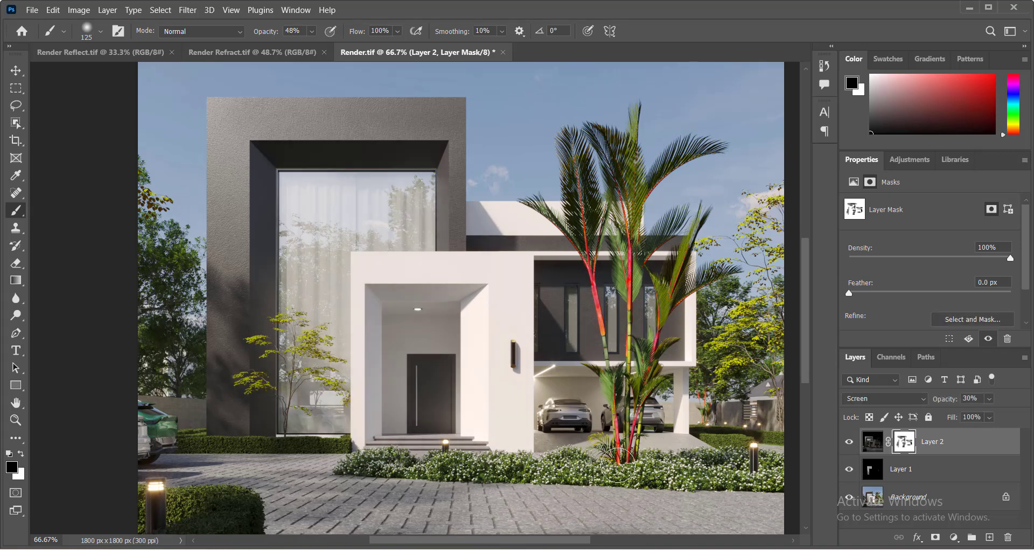
{"action": "scroll", "coordinate": [619, 474], "scroll_direction": "down", "scroll_amount": 1}
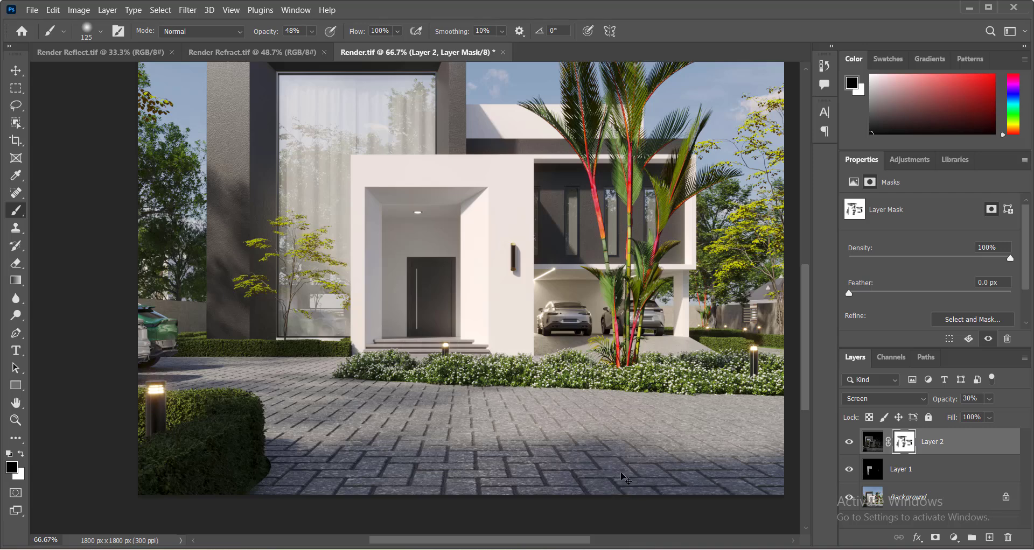
{"action": "right_click", "coordinate": [573, 332]}
{"action": "left_click", "coordinate": [593, 338]}
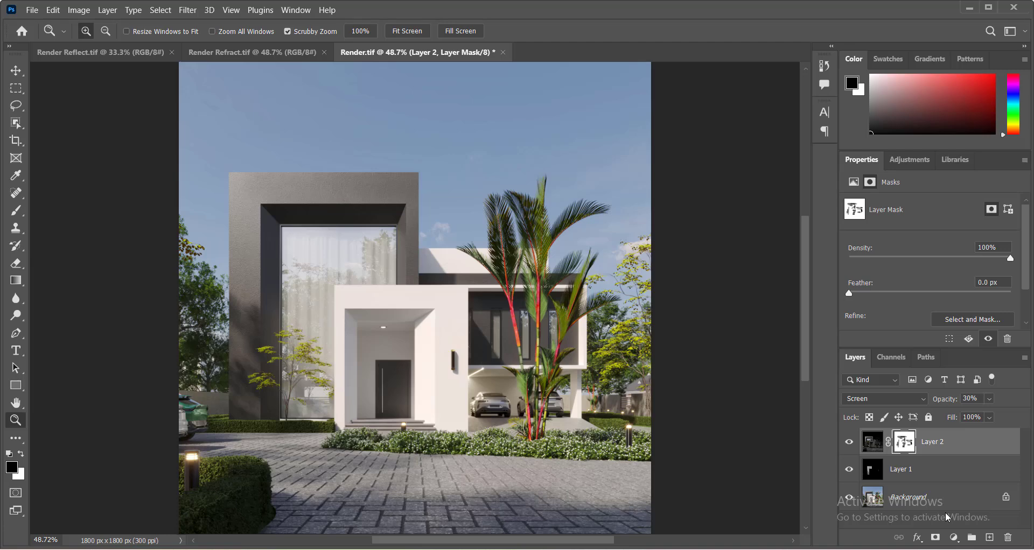
Stamp all visible layers into a new merged layer on top of the stack.
{"action": "key", "text": "alt"}
{"action": "key", "text": "x"}
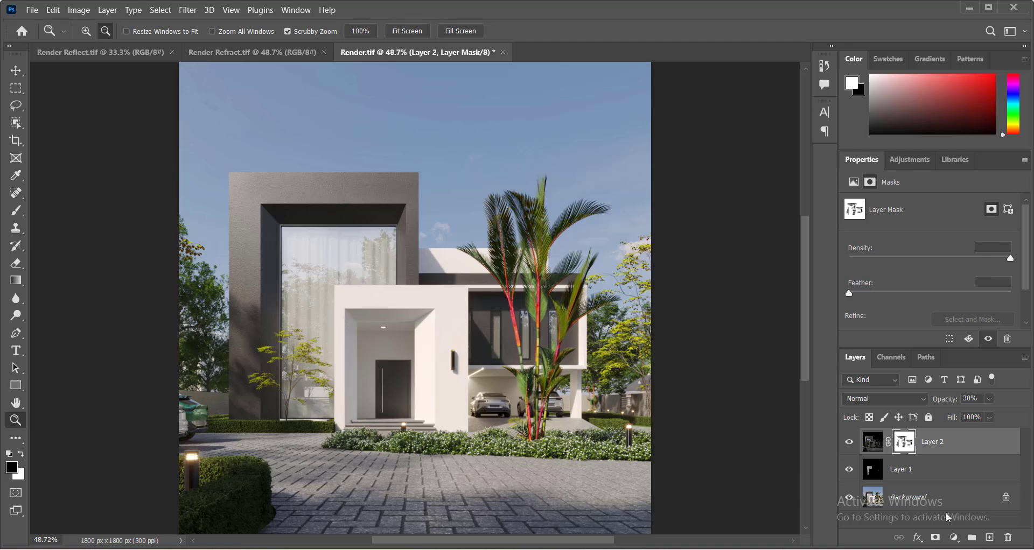
{"action": "key", "text": "ctrl+shift+alt+e"}
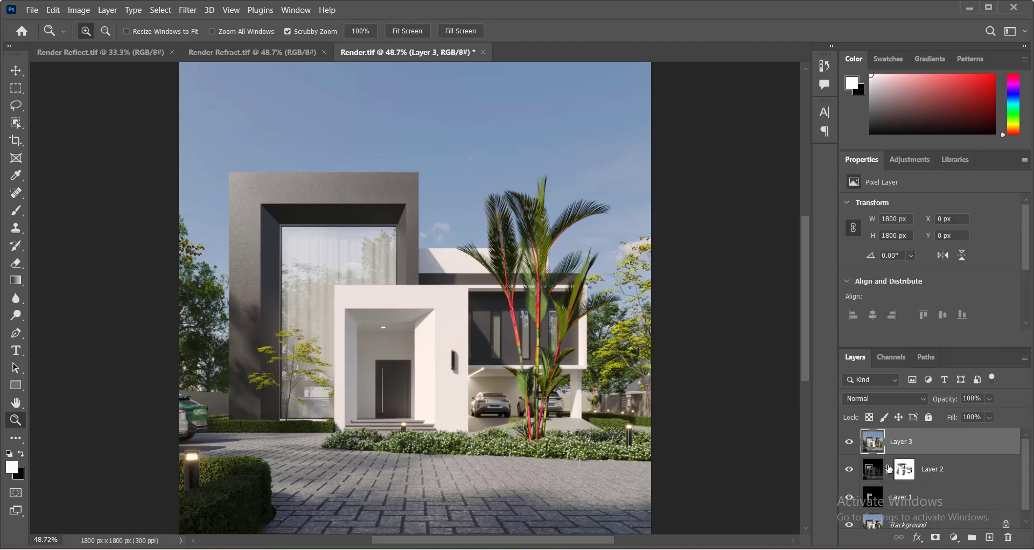
{"action": "scroll", "coordinate": [889, 469], "scroll_direction": "down", "scroll_amount": 1}
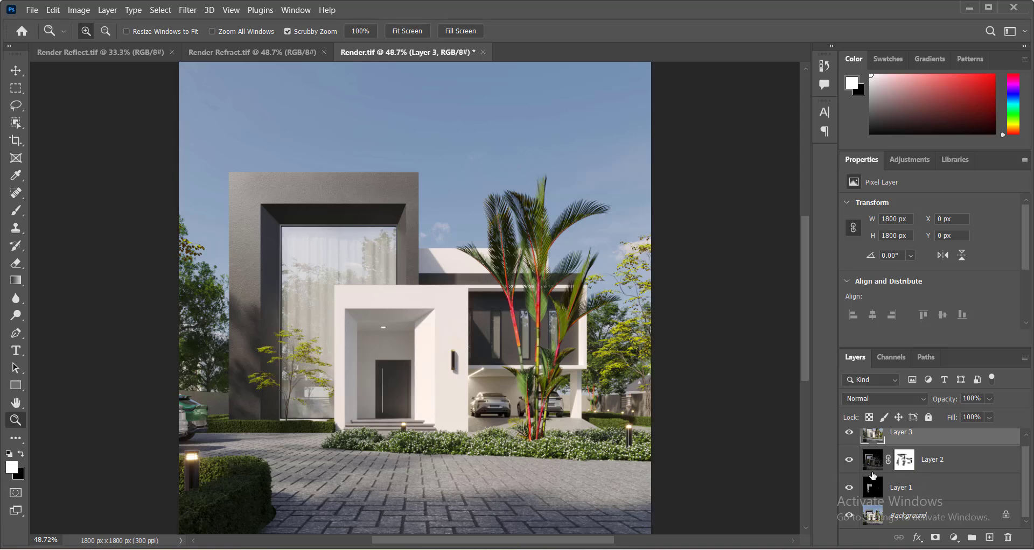
{"action": "scroll", "coordinate": [883, 482], "scroll_direction": "up", "scroll_amount": 1}
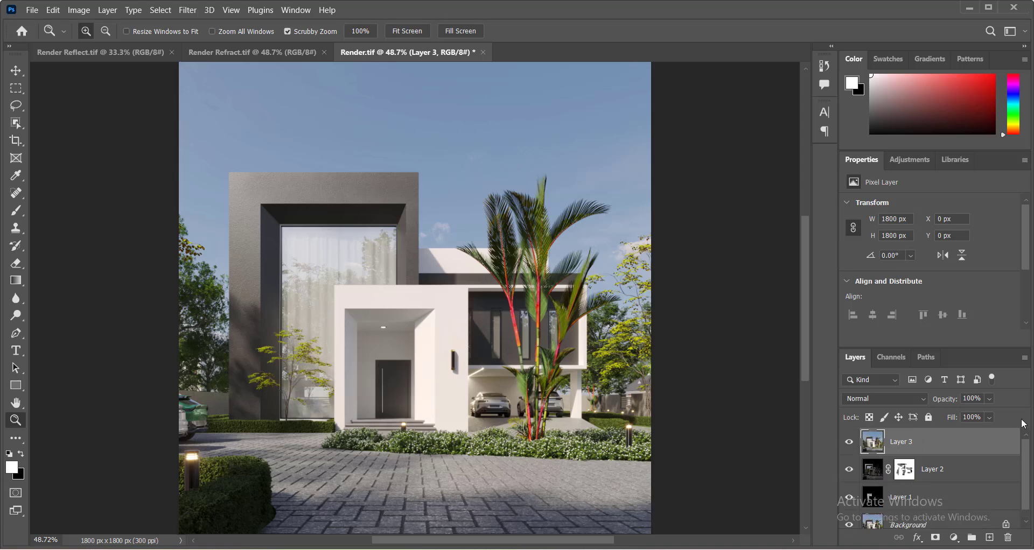
Inspect the merged render at 100% zoom around the entrance and carport.
{"action": "left_click", "coordinate": [185, 10]}
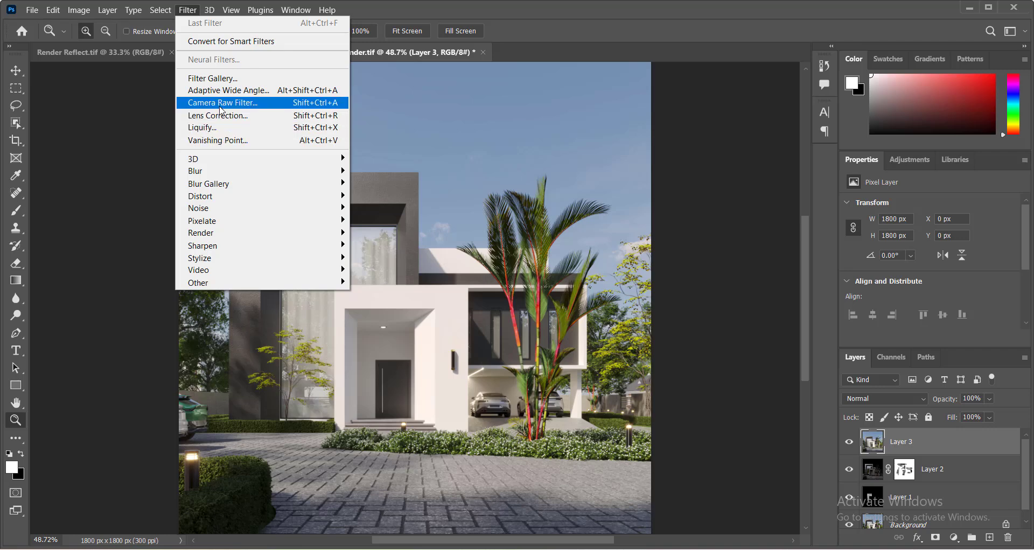
{"action": "left_click", "coordinate": [132, 256]}
{"action": "right_click", "coordinate": [443, 237]}
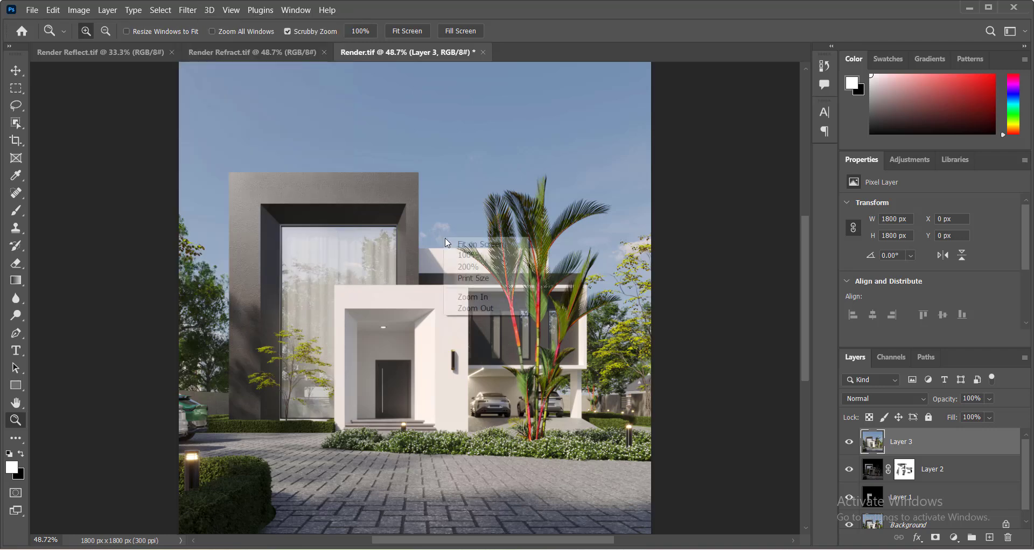
{"action": "left_click", "coordinate": [468, 254]}
{"action": "scroll", "coordinate": [417, 371], "scroll_direction": "down", "scroll_amount": 1}
{"action": "scroll", "coordinate": [417, 372], "scroll_direction": "down", "scroll_amount": 4}
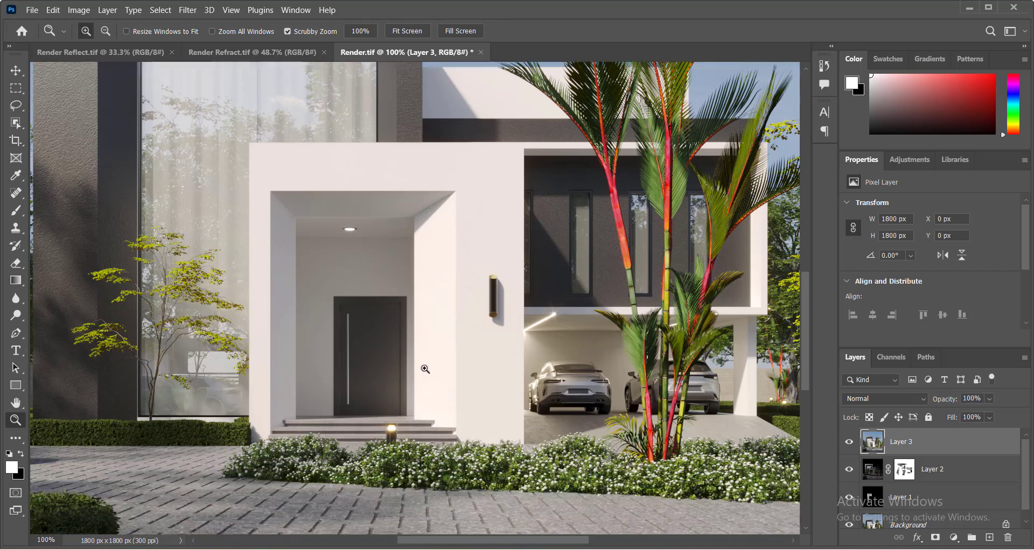
{"action": "scroll", "coordinate": [432, 378], "scroll_direction": "up", "scroll_amount": 1}
{"action": "scroll", "coordinate": [432, 378], "scroll_direction": "up", "scroll_amount": 1}
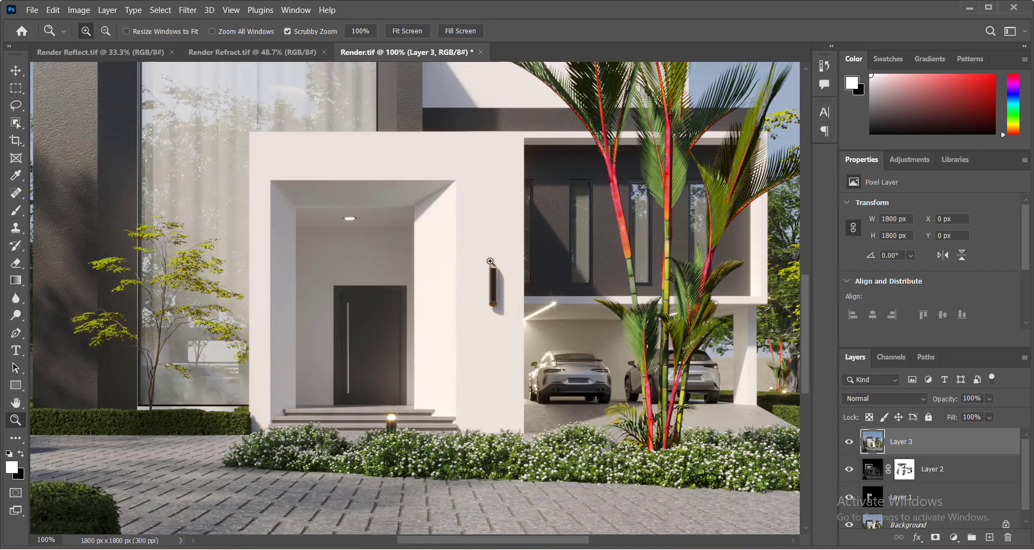
{"action": "right_click", "coordinate": [489, 260]}
{"action": "left_click", "coordinate": [506, 267]}
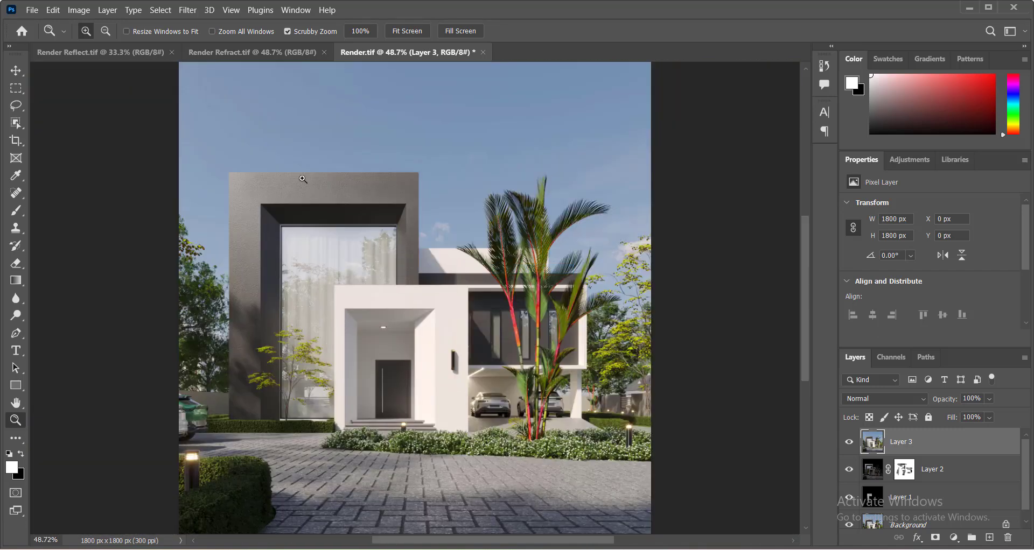
Open the Camera Raw Filter on the merged layer and dismiss its welcome screen.
{"action": "left_click", "coordinate": [187, 10]}
{"action": "left_click", "coordinate": [234, 107]}
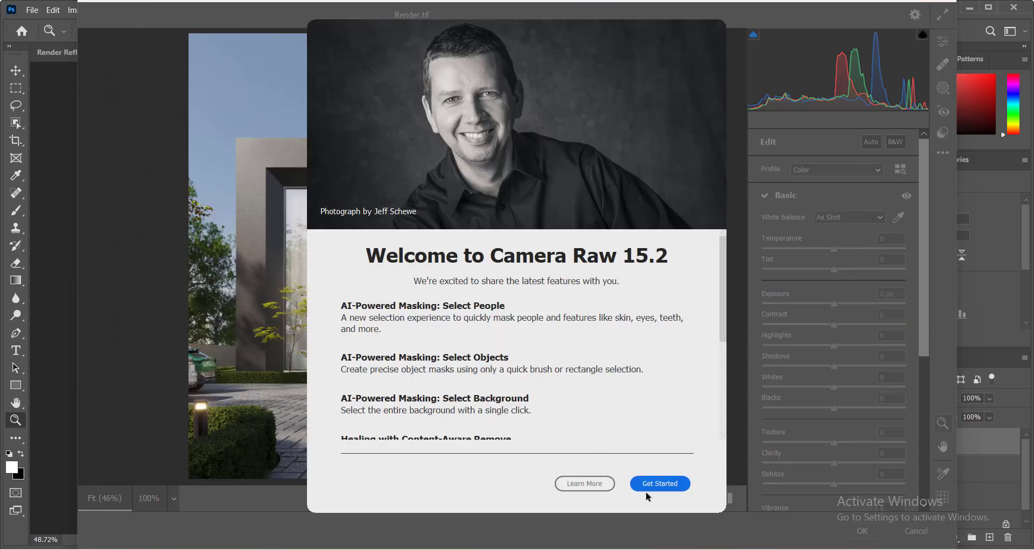
{"action": "left_click", "coordinate": [659, 484]}
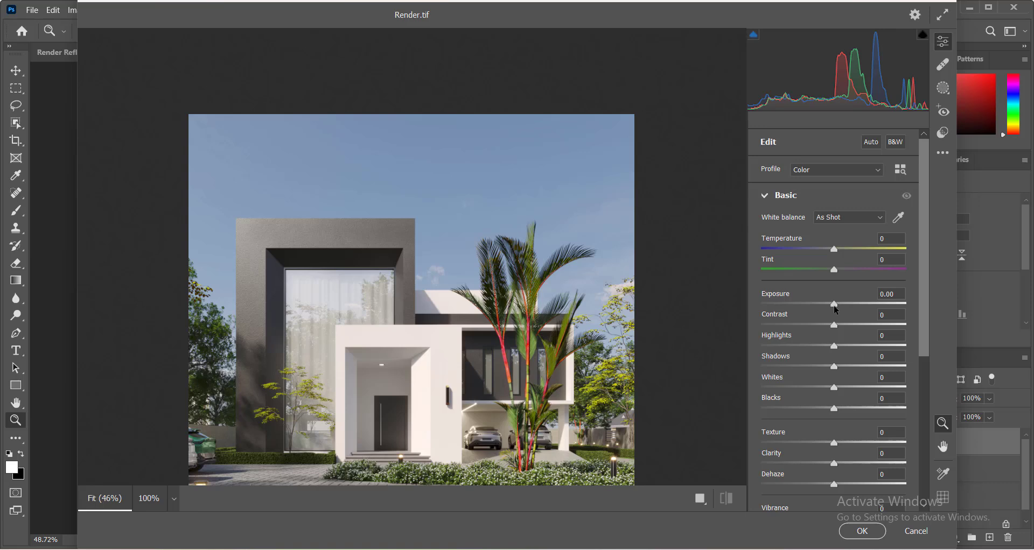
Set Exposure +0.25, Highlights -52, Shadows -11, Whites +4, Blacks -11, Texture +13 and Clarity +4 in Camera Raw.
{"action": "left_click_drag", "start_coordinate": [835, 307], "coordinate": [837, 309]}
{"action": "left_click_drag", "start_coordinate": [834, 349], "coordinate": [829, 413]}
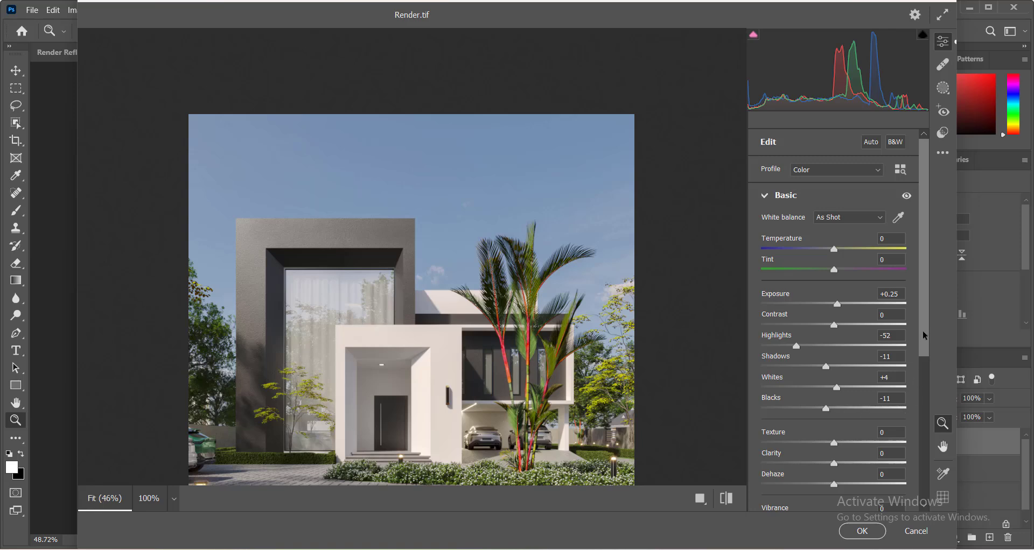
{"action": "left_click_drag", "start_coordinate": [923, 332], "coordinate": [918, 363]}
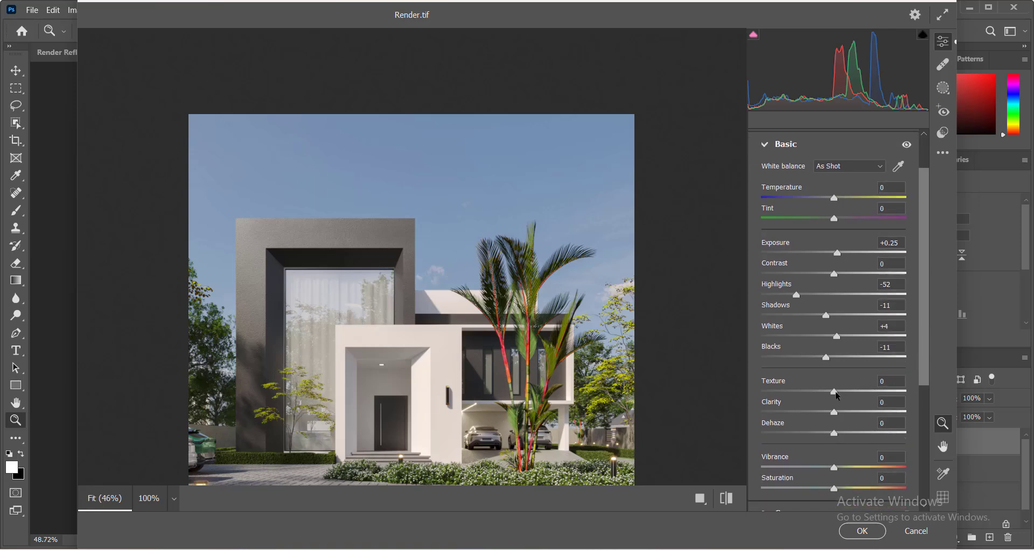
{"action": "left_click_drag", "start_coordinate": [834, 392], "coordinate": [844, 393]}
{"action": "left_click_drag", "start_coordinate": [836, 415], "coordinate": [841, 417]}
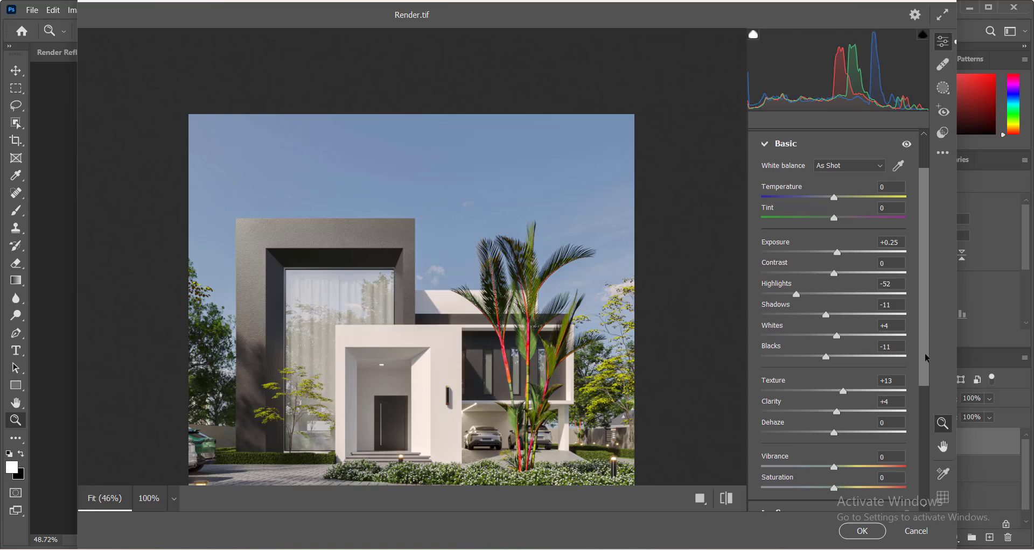
Set Vibrance +7 and Saturation +4 and apply the Camera Raw Filter to the merged layer.
{"action": "scroll", "coordinate": [925, 354], "scroll_direction": "down", "scroll_amount": 2}
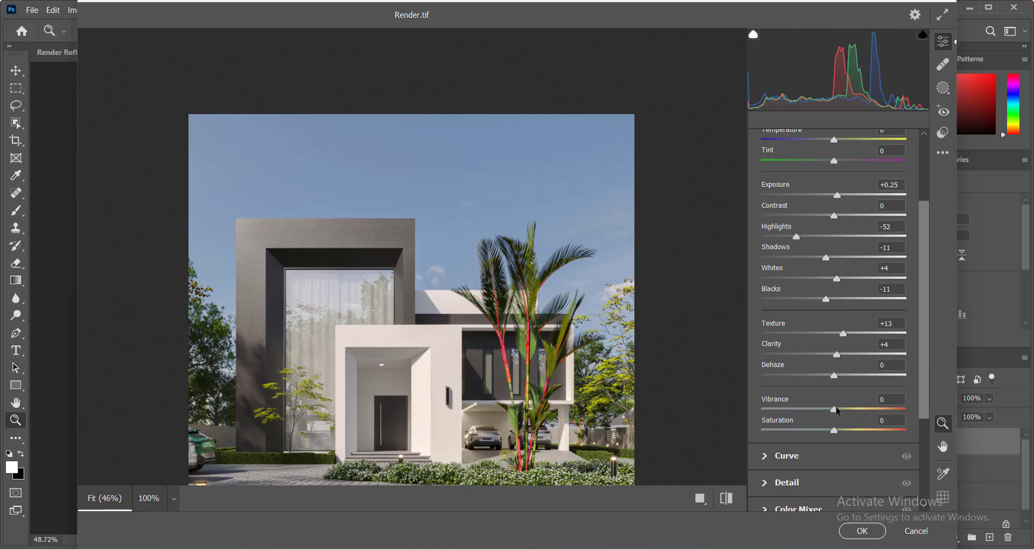
{"action": "left_click_drag", "start_coordinate": [837, 413], "coordinate": [843, 414]}
{"action": "left_click_drag", "start_coordinate": [835, 435], "coordinate": [839, 435]}
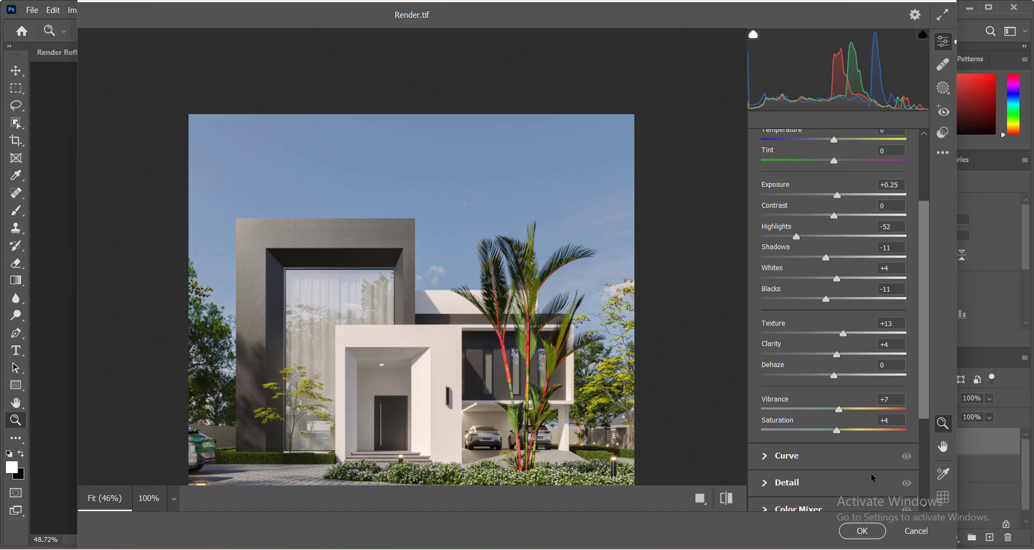
{"action": "left_click", "coordinate": [862, 531]}
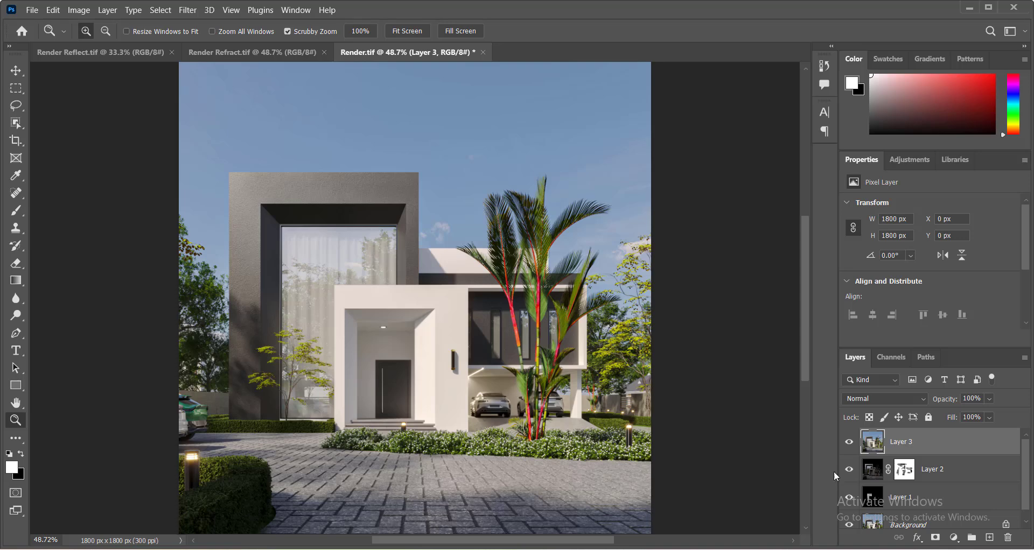
Toggle the graded merged layer's visibility repeatedly to compare the render before and after grading.
{"action": "left_click", "coordinate": [849, 442]}
{"action": "left_click", "coordinate": [848, 442]}
{"action": "left_click", "coordinate": [849, 443]}
{"action": "left_click", "coordinate": [848, 443]}
{"action": "left_click", "coordinate": [849, 442]}
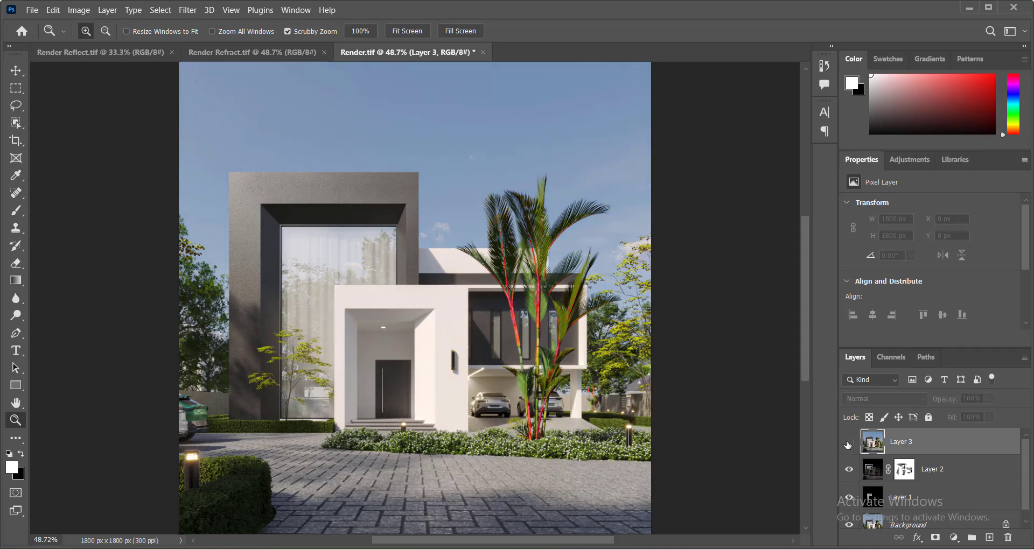
{"action": "left_click", "coordinate": [849, 443]}
{"action": "left_click", "coordinate": [849, 443]}
{"action": "left_click", "coordinate": [849, 444]}
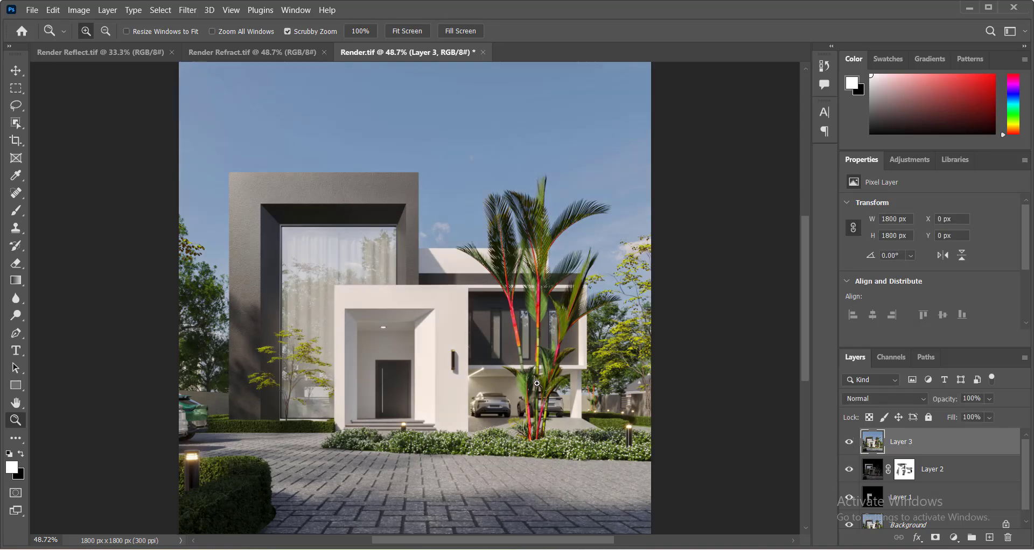
{"action": "scroll", "coordinate": [537, 383], "scroll_direction": "down", "scroll_amount": 3}
{"action": "scroll", "coordinate": [519, 379], "scroll_direction": "up", "scroll_amount": 4}
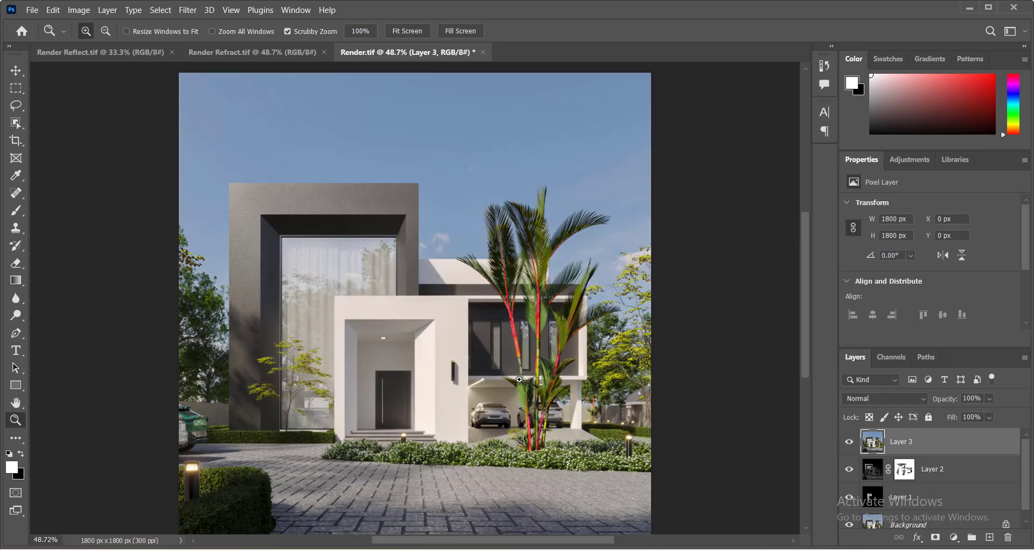
{"action": "scroll", "coordinate": [519, 379], "scroll_direction": "up", "scroll_amount": 2}
{"action": "scroll", "coordinate": [511, 393], "scroll_direction": "down", "scroll_amount": 3}
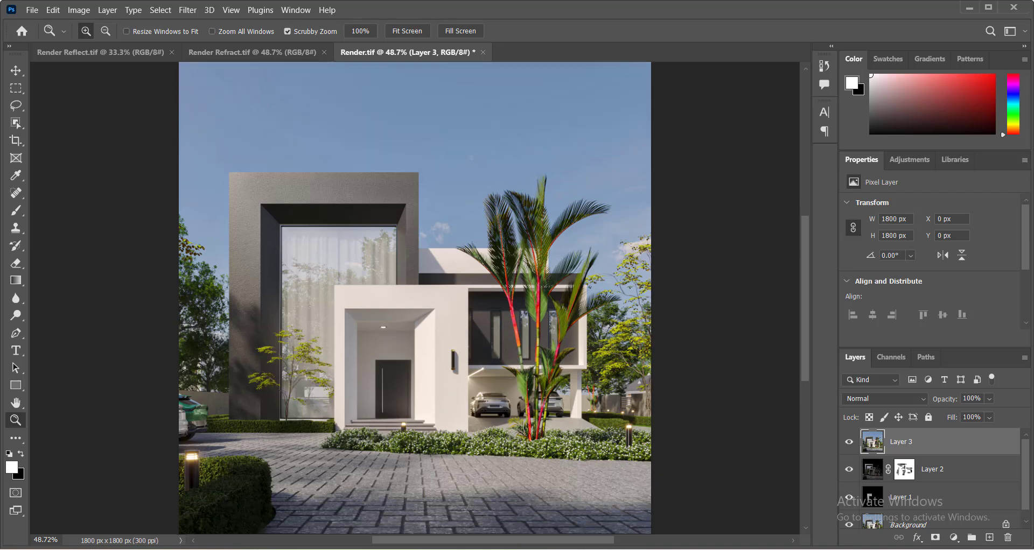
Switch to the reference image Approach clone.png to compare it with the render, then return.
{"action": "key", "text": "alt+Tab"}
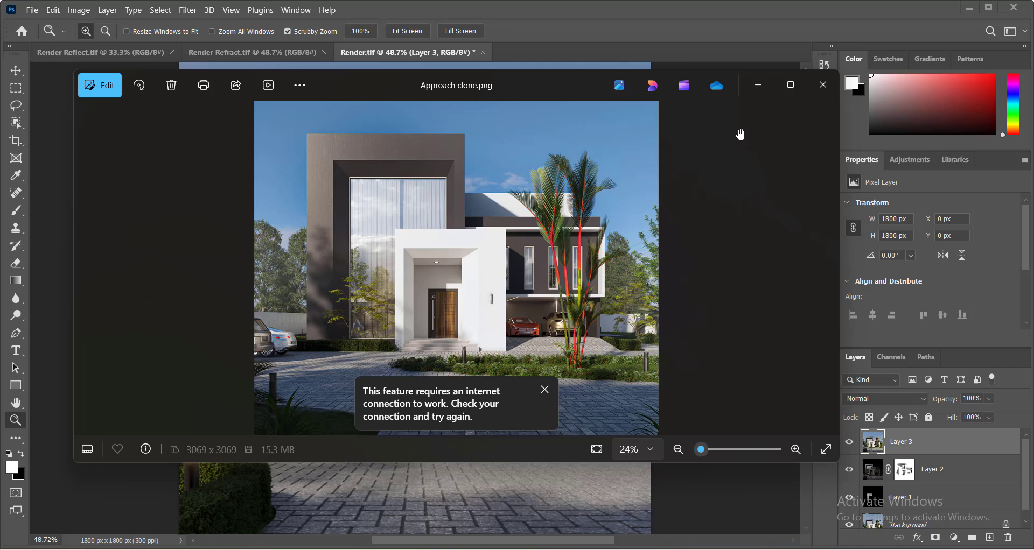
{"action": "left_click", "coordinate": [759, 85]}
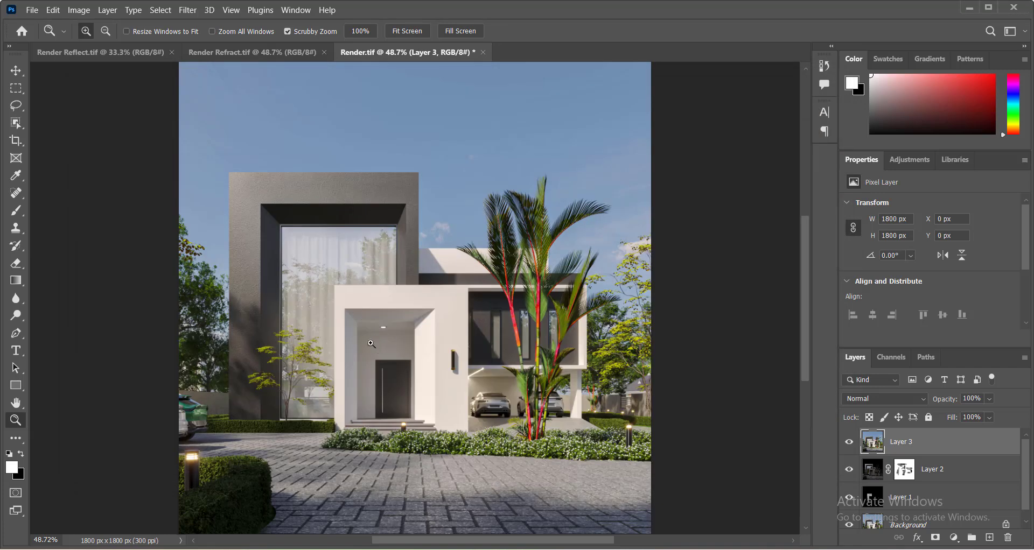
{"action": "key", "text": "alt+Tab"}
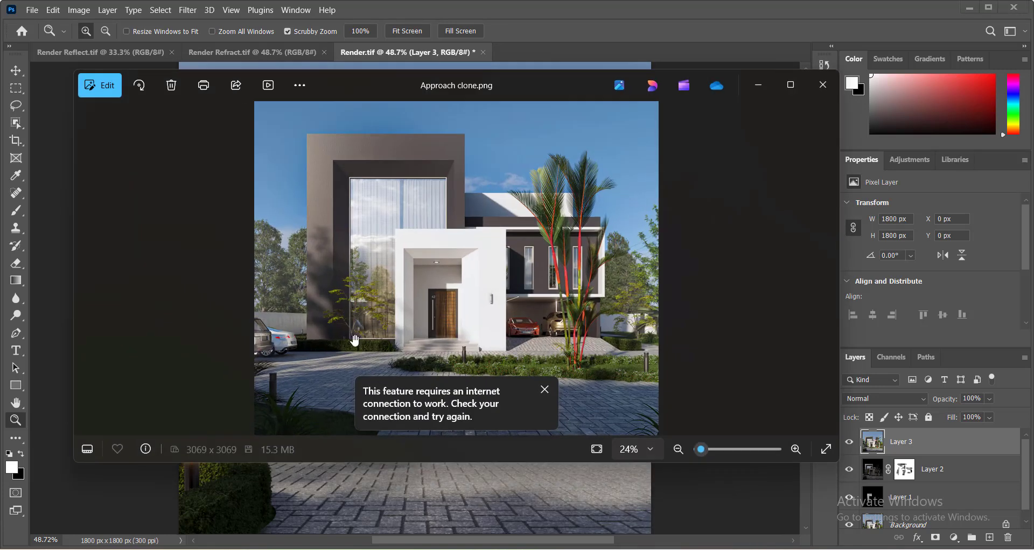
{"action": "left_click", "coordinate": [758, 85]}
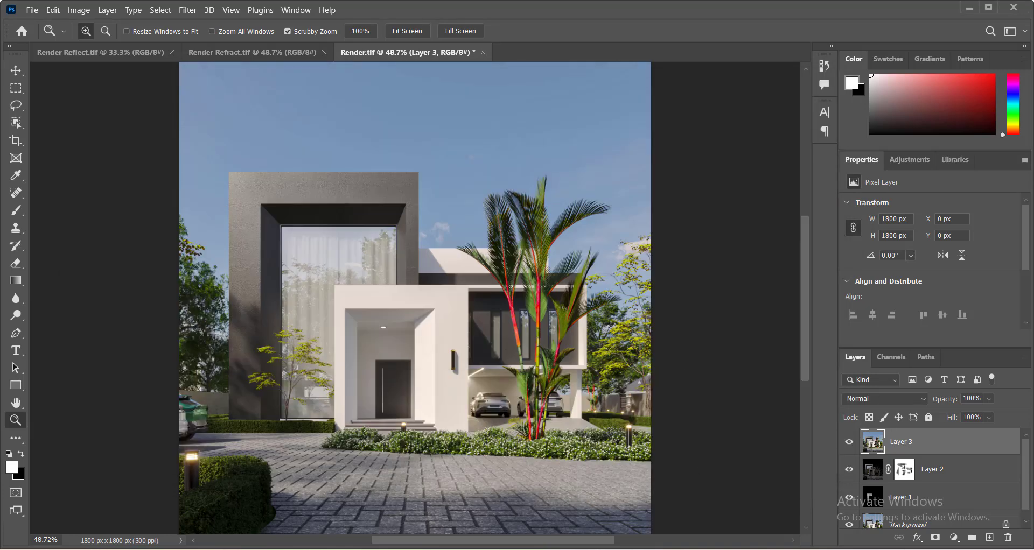
Add a Curves adjustment layer and lift the midtone point of the RGB curve slightly.
{"action": "left_click", "coordinate": [953, 537]}
{"action": "left_click", "coordinate": [968, 378]}
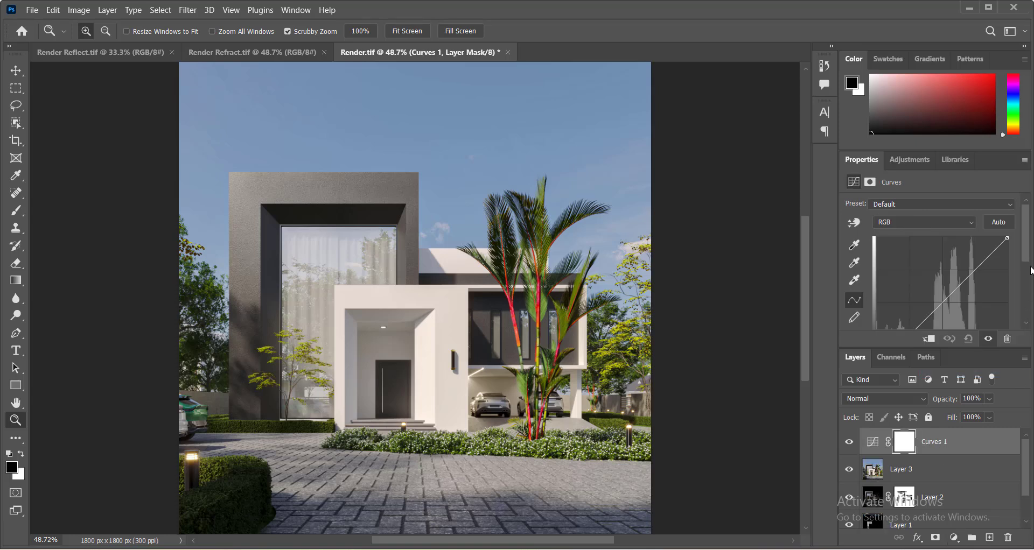
{"action": "scroll", "coordinate": [969, 269], "scroll_direction": "down", "scroll_amount": 3}
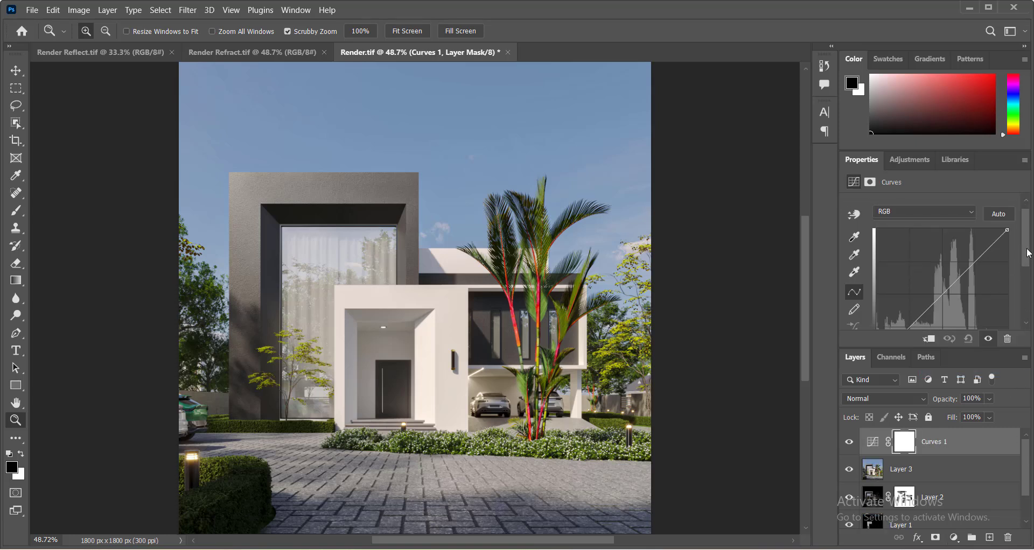
{"action": "left_click_drag", "start_coordinate": [942, 259], "coordinate": [937, 257]}
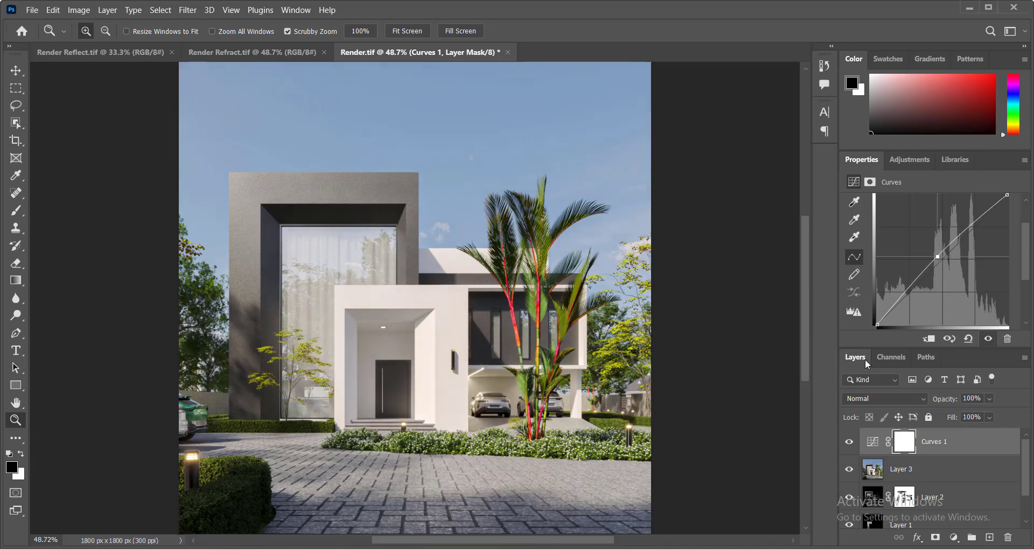
Stamp all visible layers into a new merged layer above the Curves layer.
{"action": "left_click", "coordinate": [849, 443]}
{"action": "key", "text": "x"}
{"action": "key", "text": "ctrl+shift+alt+e"}
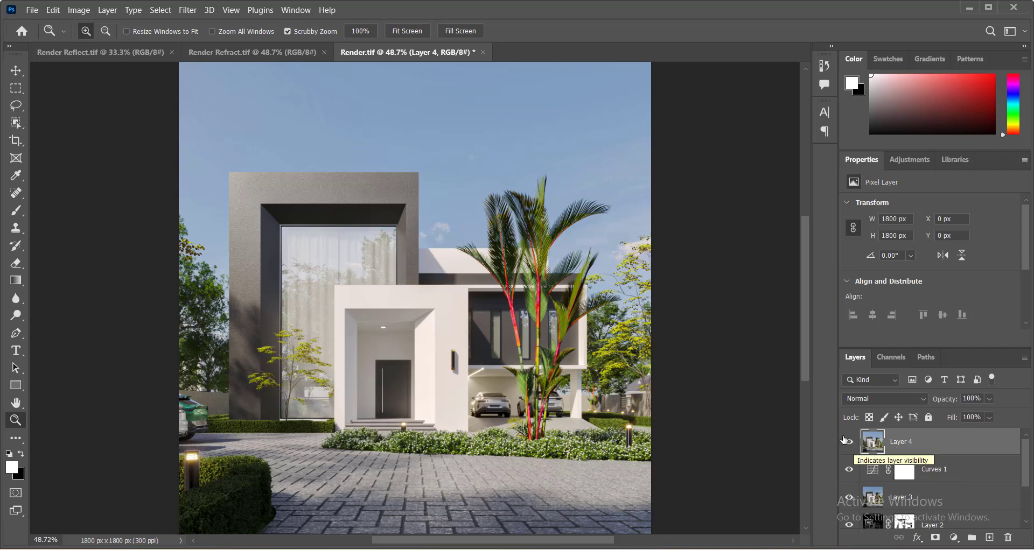
{"action": "left_click", "coordinate": [188, 10]}
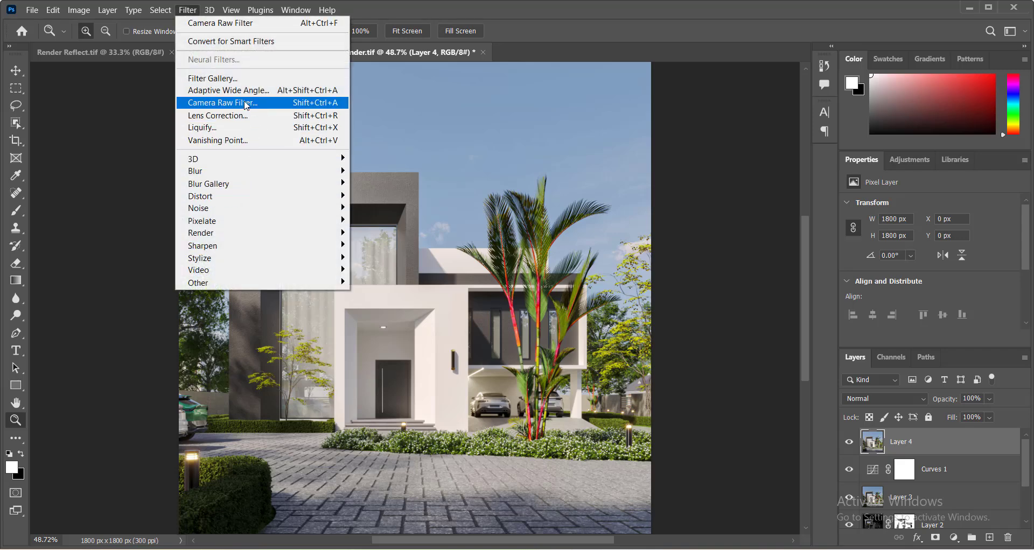
{"action": "mouse_move", "coordinate": [260, 250]}
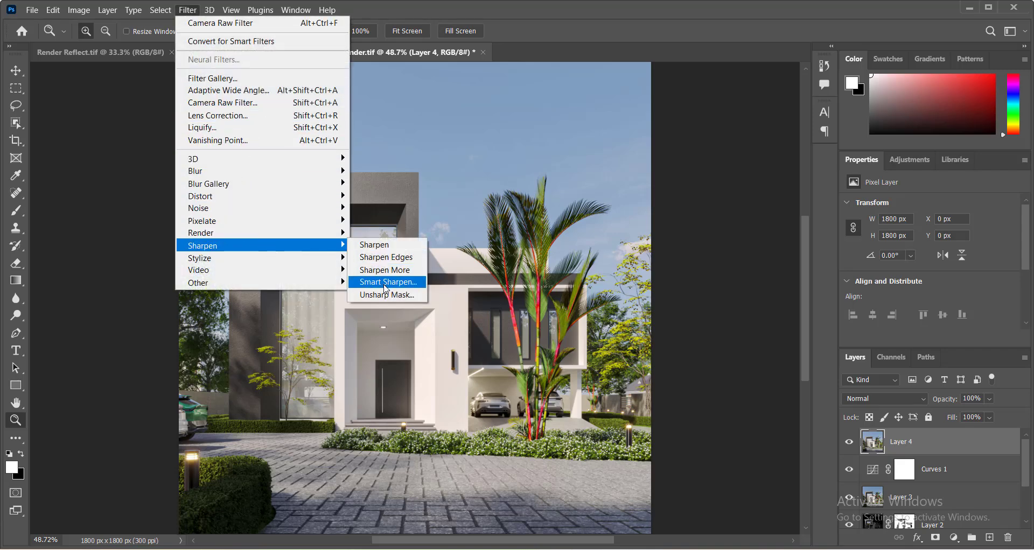
{"action": "left_click", "coordinate": [385, 285]}
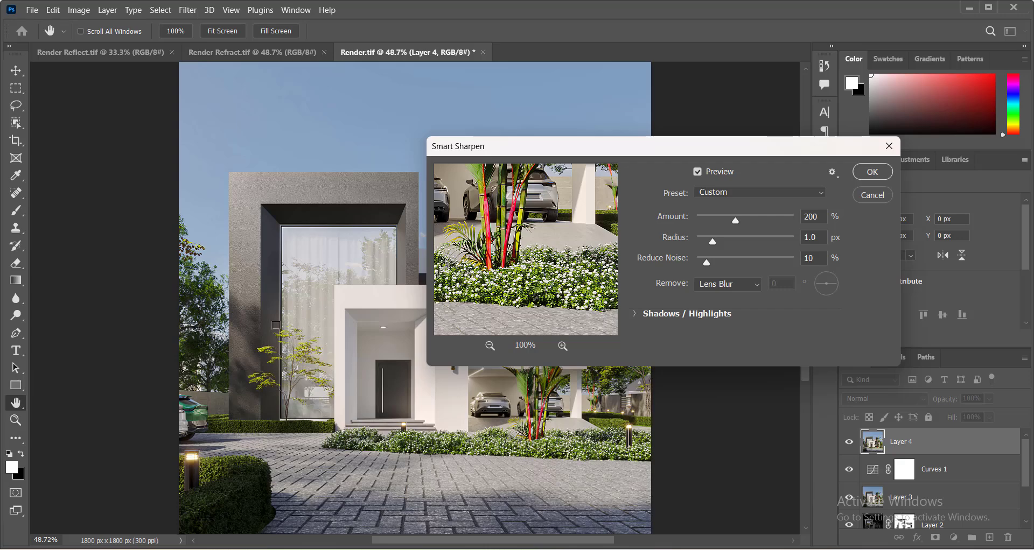
{"action": "right_click", "coordinate": [301, 298], "text": "alt"}
{"action": "left_click", "coordinate": [324, 321], "text": "alt"}
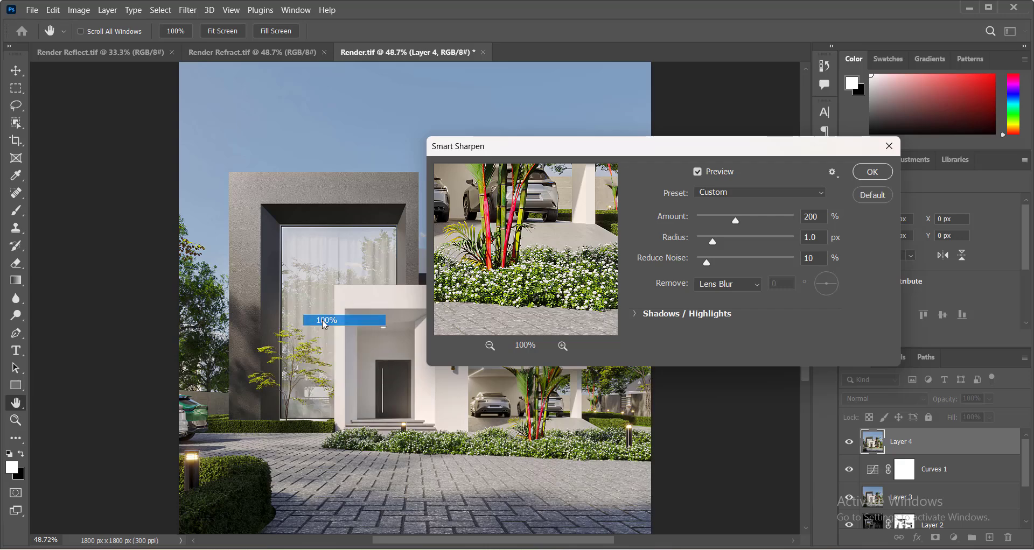
{"action": "scroll", "coordinate": [254, 344], "scroll_direction": "down", "scroll_amount": 5}
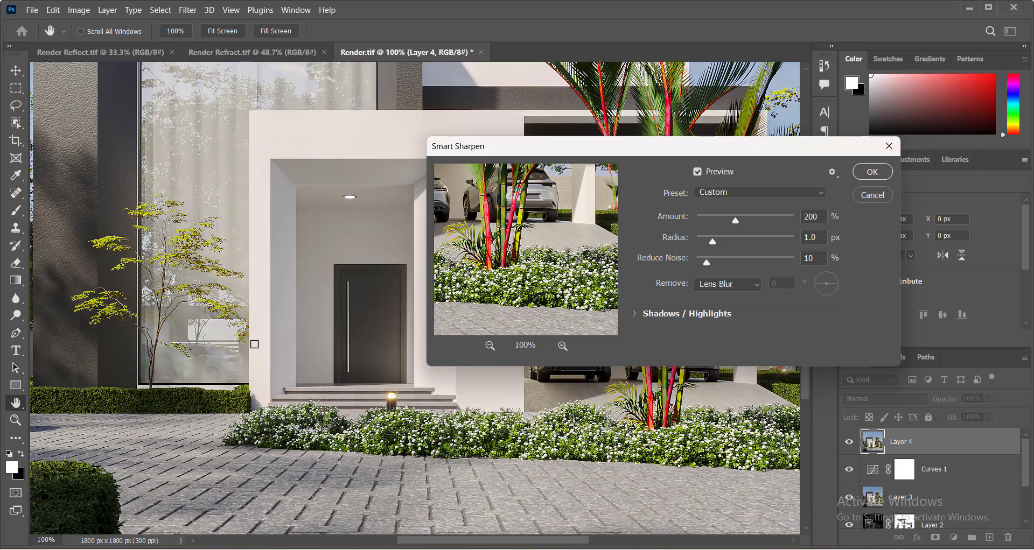
{"action": "scroll", "coordinate": [254, 344], "scroll_direction": "down", "scroll_amount": 5}
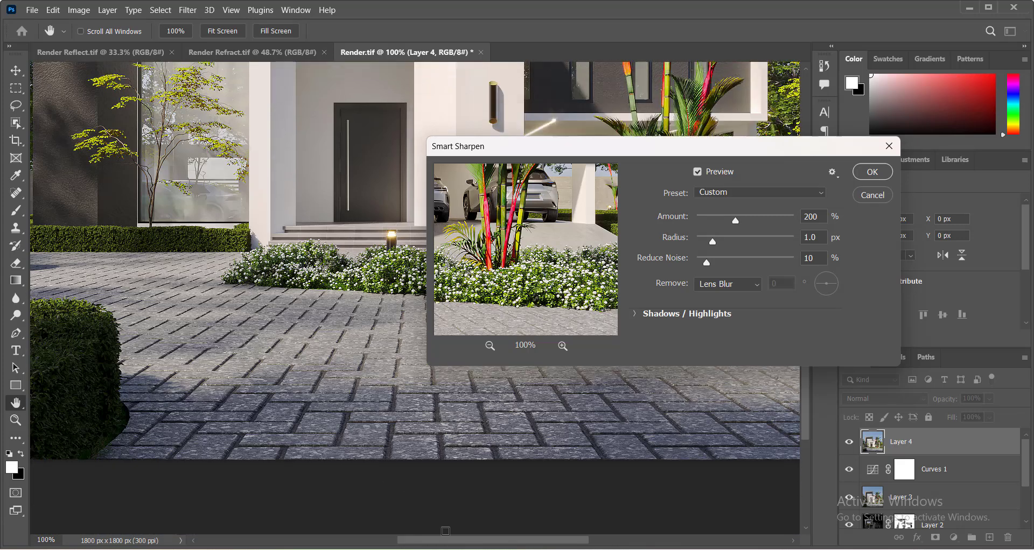
{"action": "left_click_drag", "start_coordinate": [447, 540], "coordinate": [422, 540]}
{"action": "scroll", "coordinate": [312, 371], "scroll_direction": "up", "scroll_amount": 3}
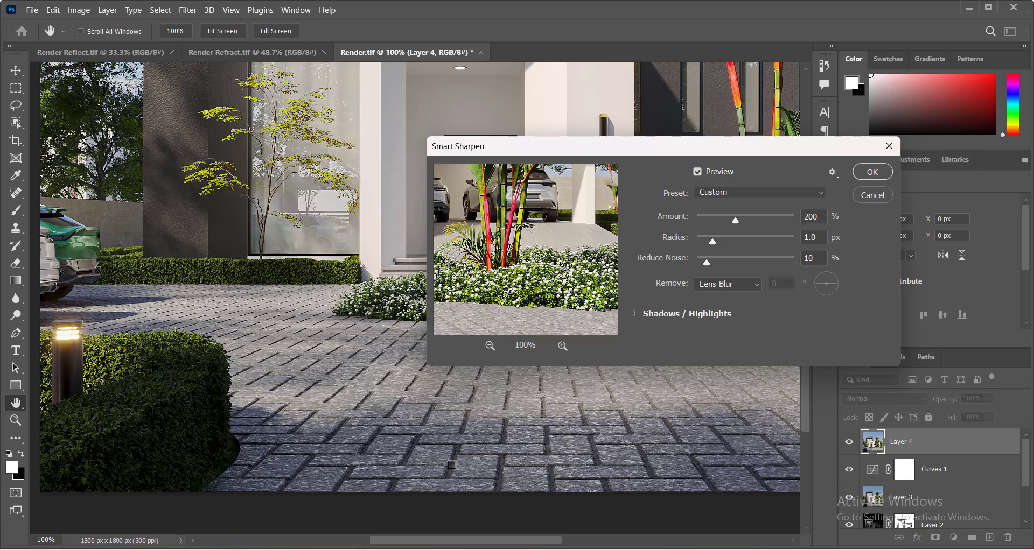
{"action": "left_click", "coordinate": [872, 194]}
{"action": "key", "text": "z"}
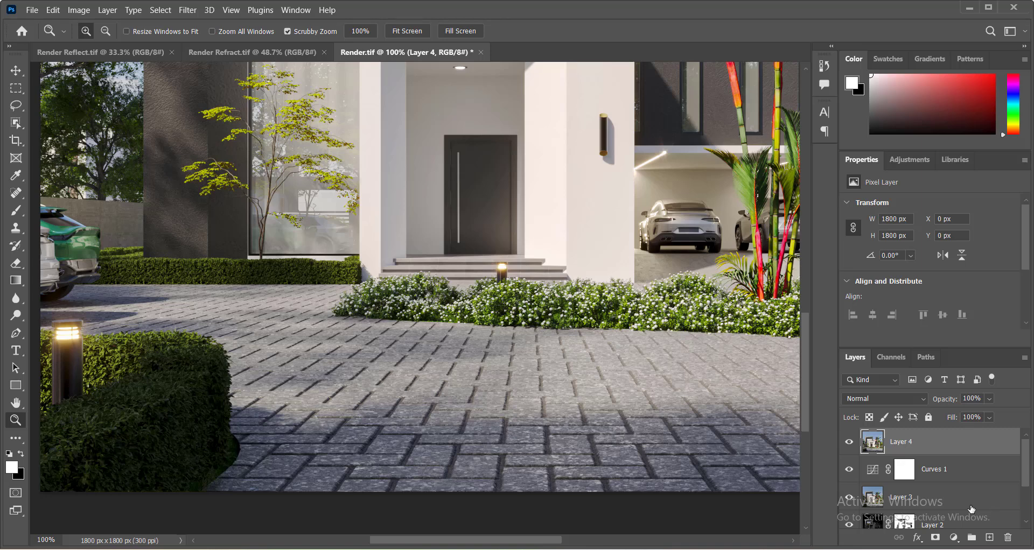
Duplicate the merged layer twice and put both copies into a new group.
{"action": "key", "text": "alt+shift"}
{"action": "key", "text": "ctrl+j"}
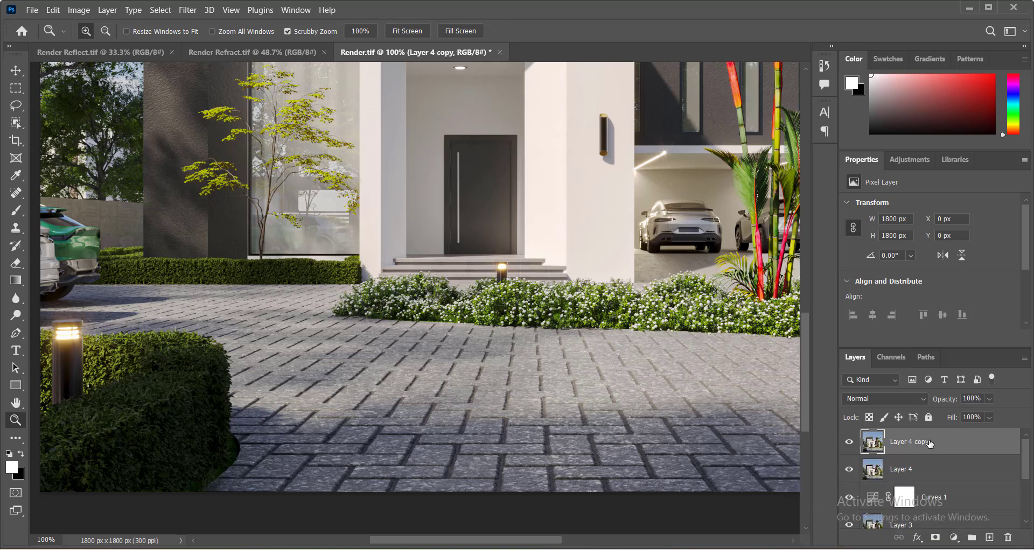
{"action": "key", "text": "ctrl+j"}
{"action": "left_click", "coordinate": [921, 470], "text": "shift"}
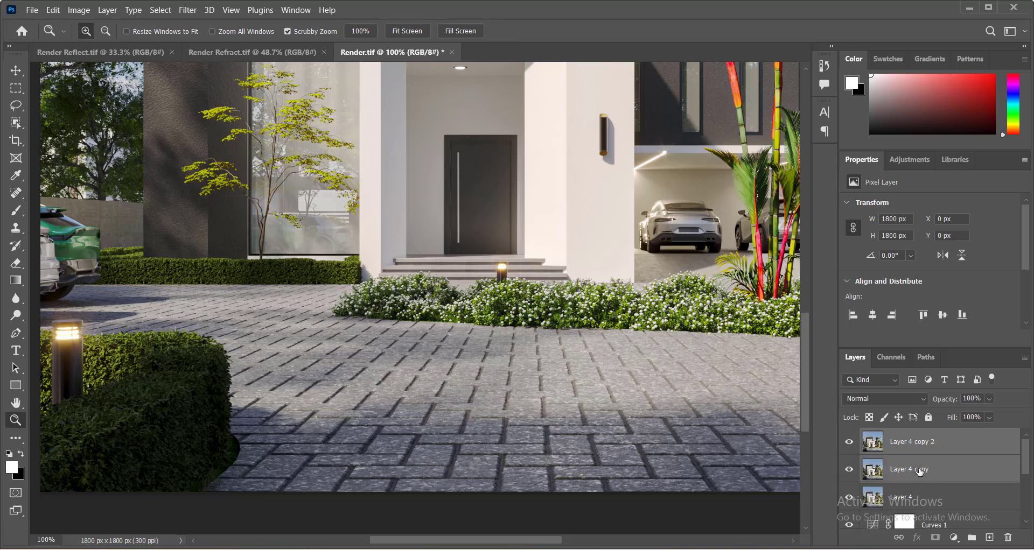
{"action": "key", "text": "ctrl+g"}
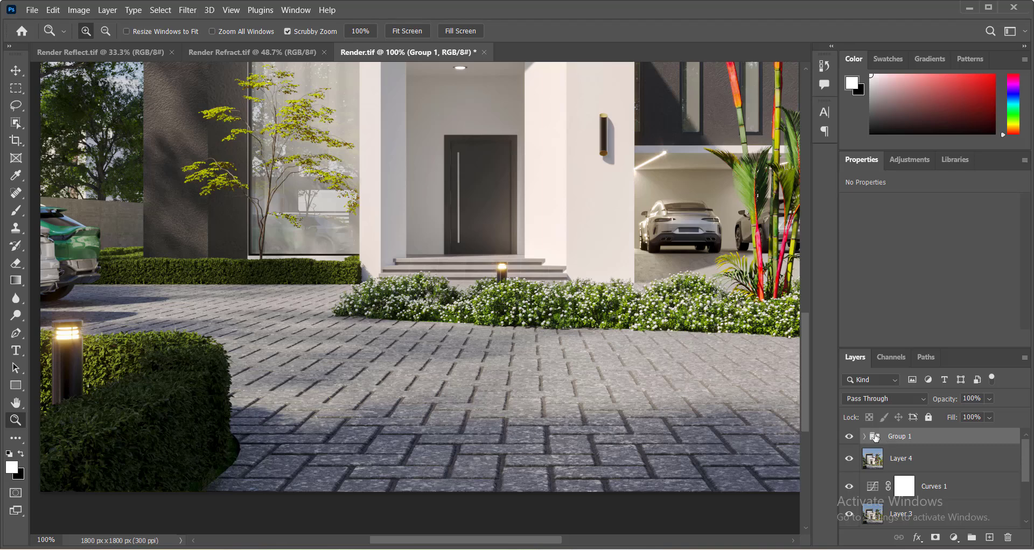
Set Group 1's blend mode to Overlay and fit the image on screen.
{"action": "left_click", "coordinate": [893, 398]}
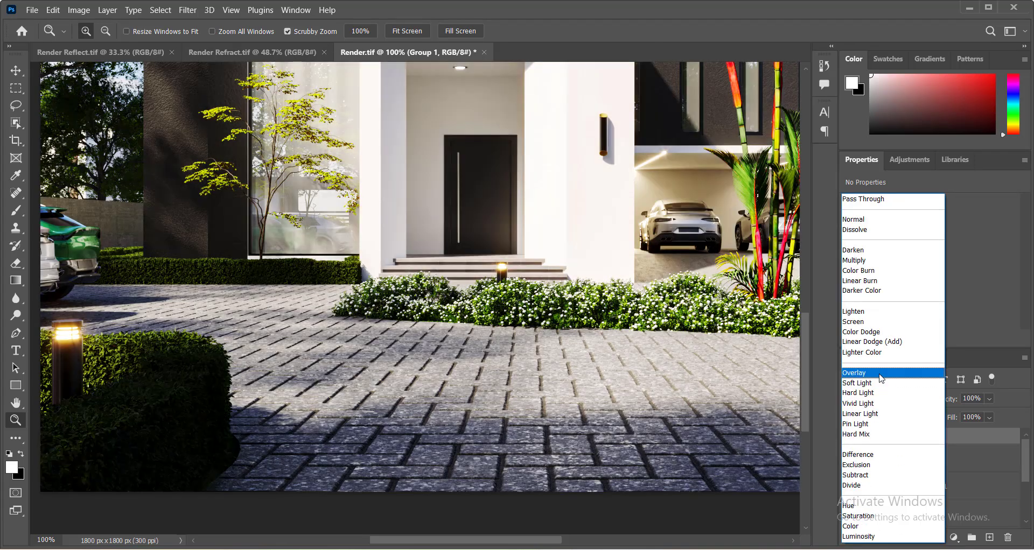
{"action": "left_click", "coordinate": [857, 373]}
{"action": "right_click", "coordinate": [546, 312]}
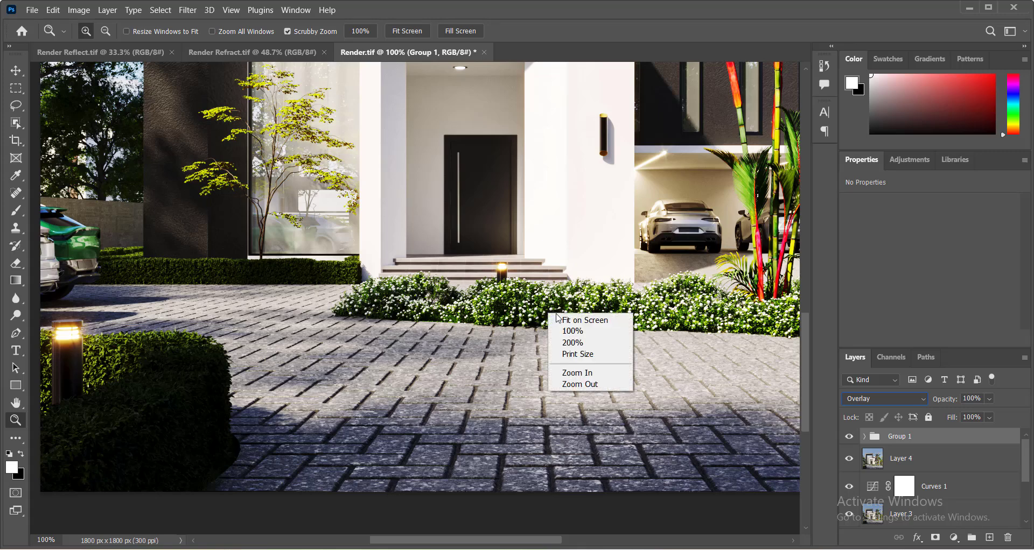
{"action": "left_click", "coordinate": [564, 324]}
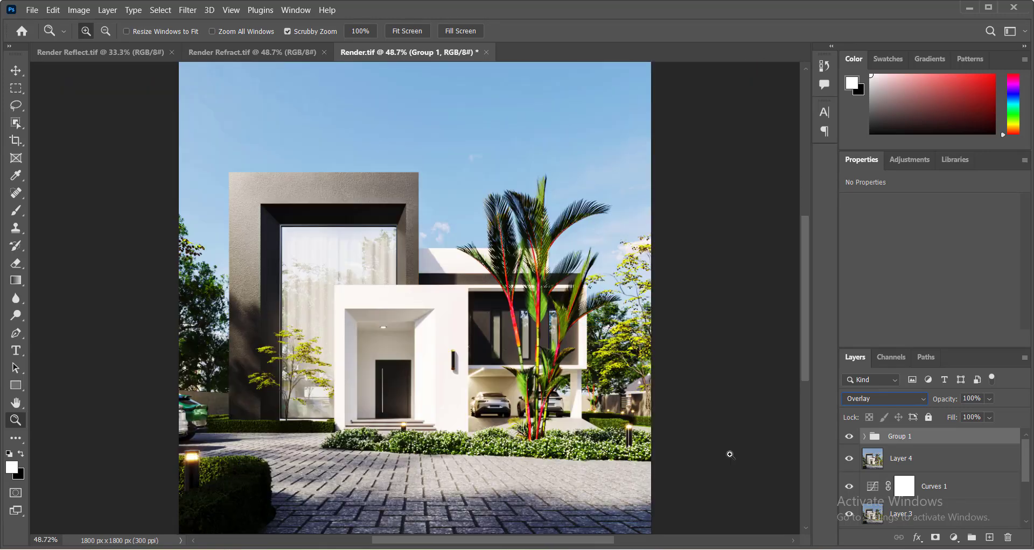
Expand the group, set the top copy's blend mode to Vivid Light and invert it.
{"action": "left_click", "coordinate": [865, 436]}
{"action": "left_click", "coordinate": [913, 461]}
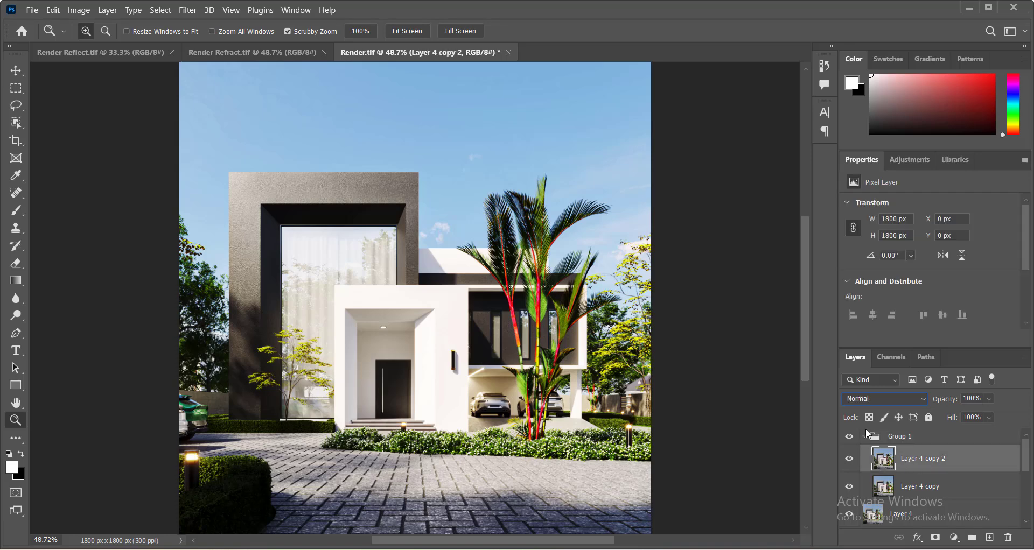
{"action": "left_click", "coordinate": [874, 397]}
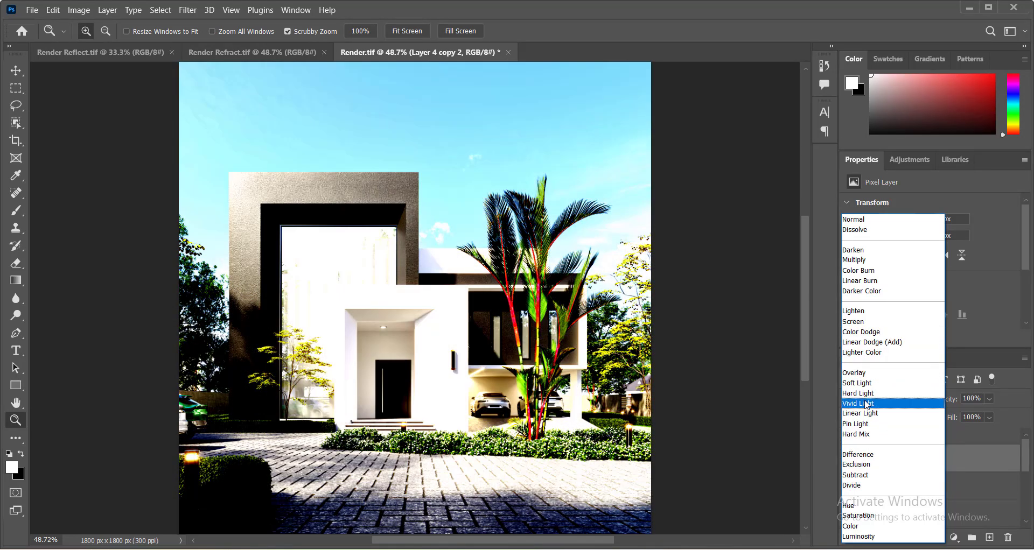
{"action": "left_click", "coordinate": [865, 404]}
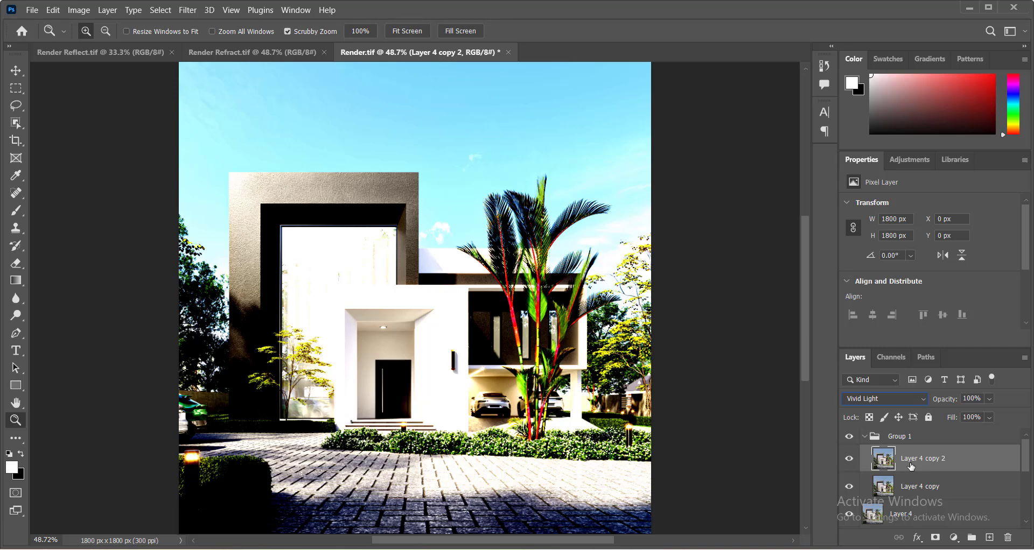
{"action": "key", "text": "ctrl+i"}
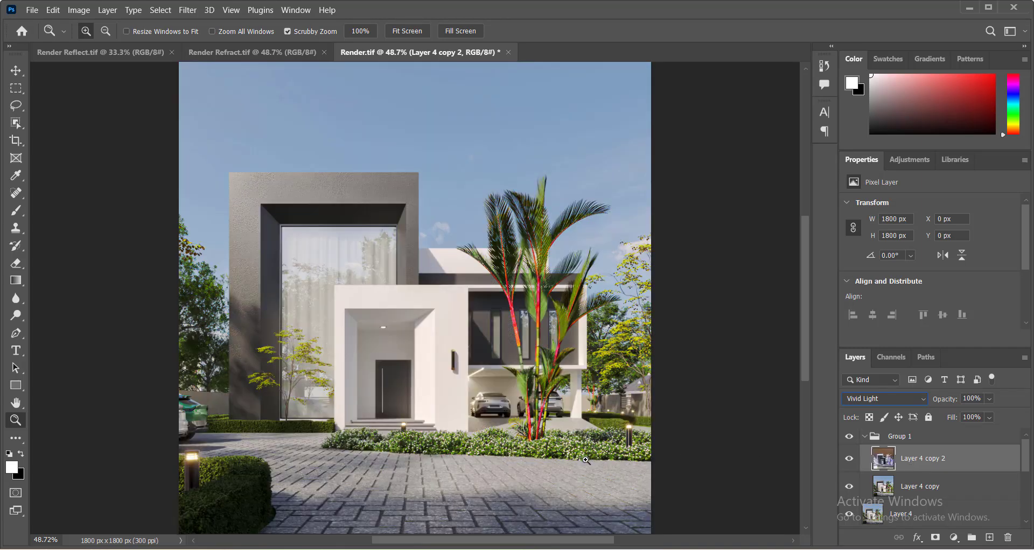
Apply Surface Blur to the inverted top copy with radius 5 pixels and threshold 92 levels.
{"action": "left_click", "coordinate": [358, 488]}
{"action": "left_click", "coordinate": [358, 488]}
{"action": "scroll", "coordinate": [336, 440], "scroll_direction": "down", "scroll_amount": 3}
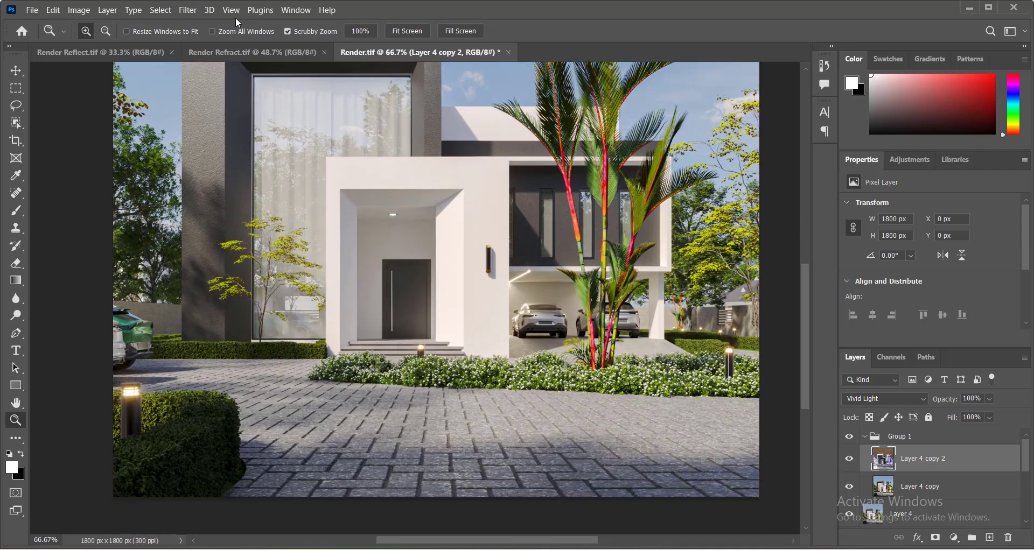
{"action": "left_click", "coordinate": [187, 11]}
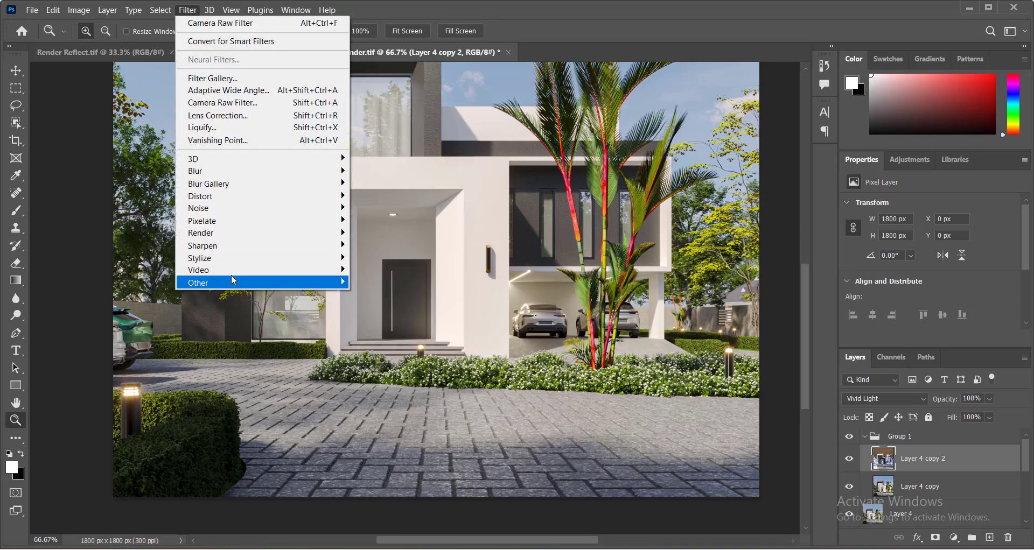
{"action": "mouse_move", "coordinate": [244, 172]}
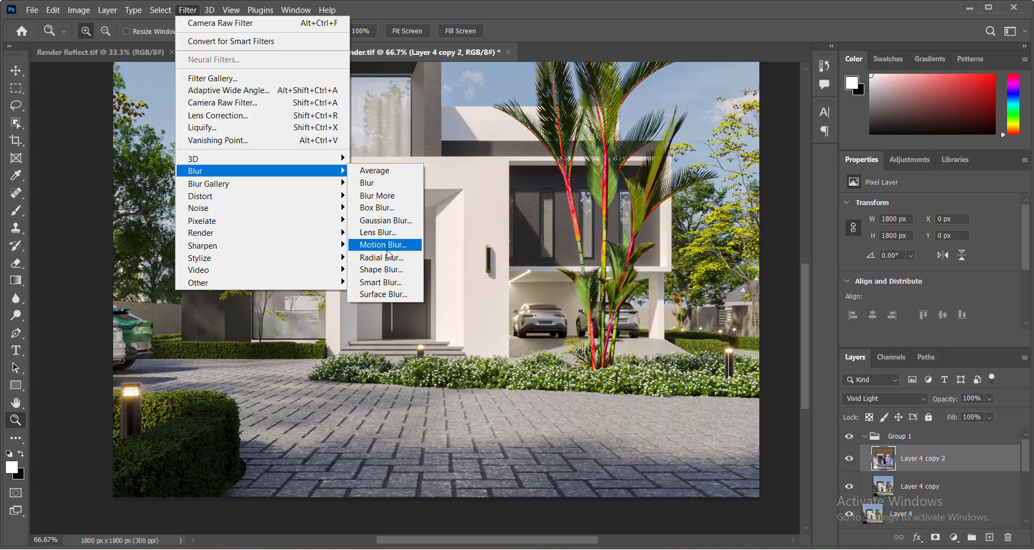
{"action": "left_click", "coordinate": [385, 294]}
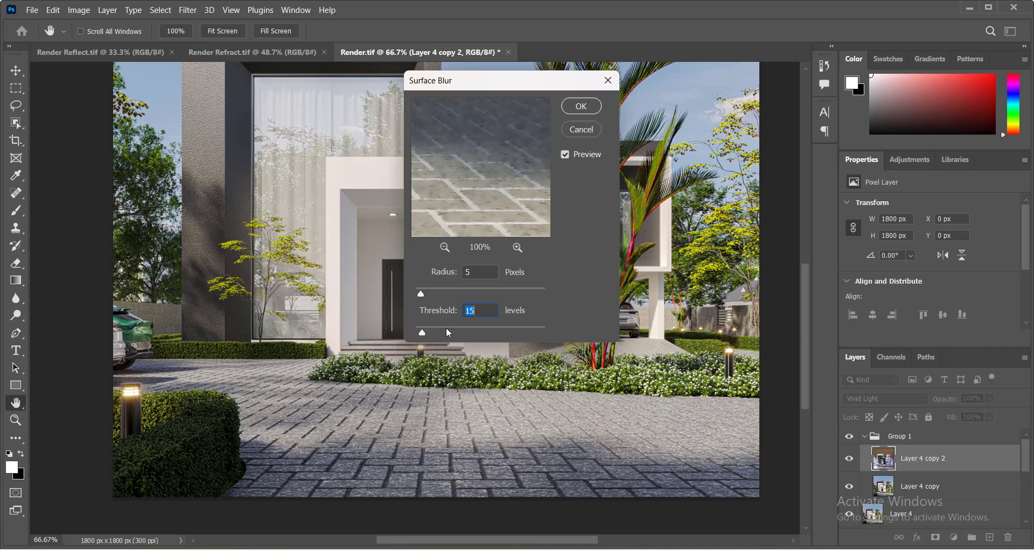
{"action": "left_click_drag", "start_coordinate": [423, 332], "coordinate": [462, 334]}
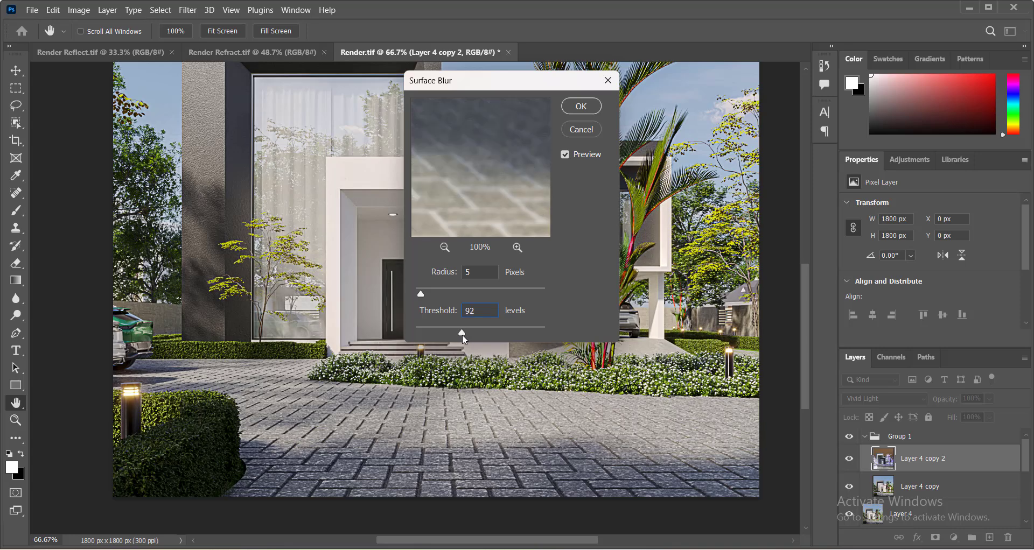
{"action": "left_click", "coordinate": [574, 111]}
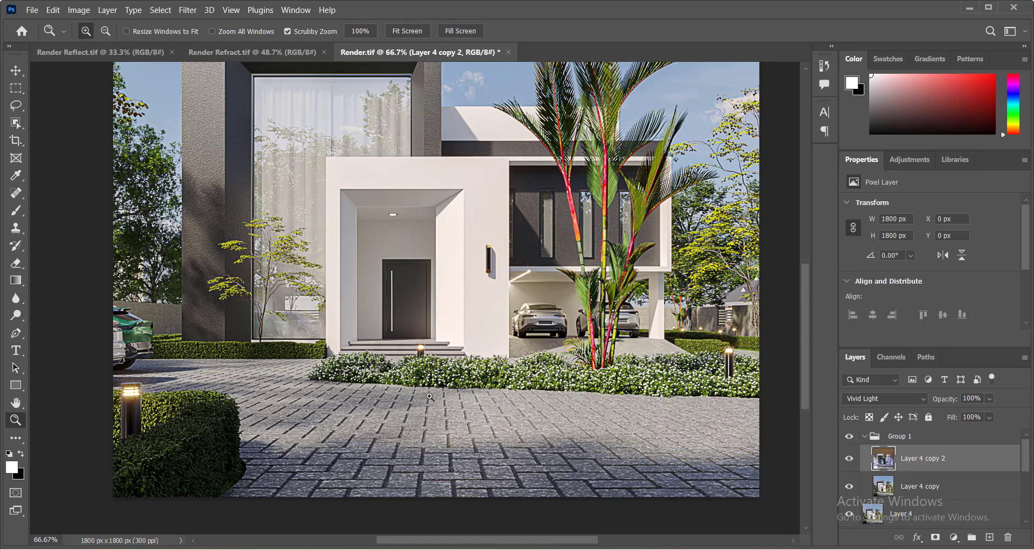
Add a black, hide-all layer mask to Group 1.
{"action": "scroll", "coordinate": [429, 396], "scroll_direction": "up", "scroll_amount": 3}
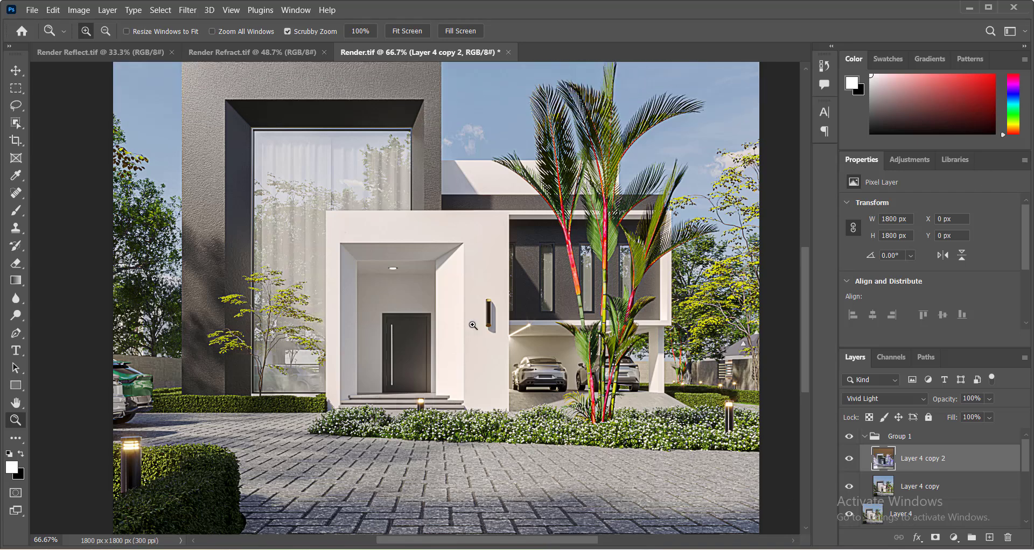
{"action": "left_click", "coordinate": [898, 438]}
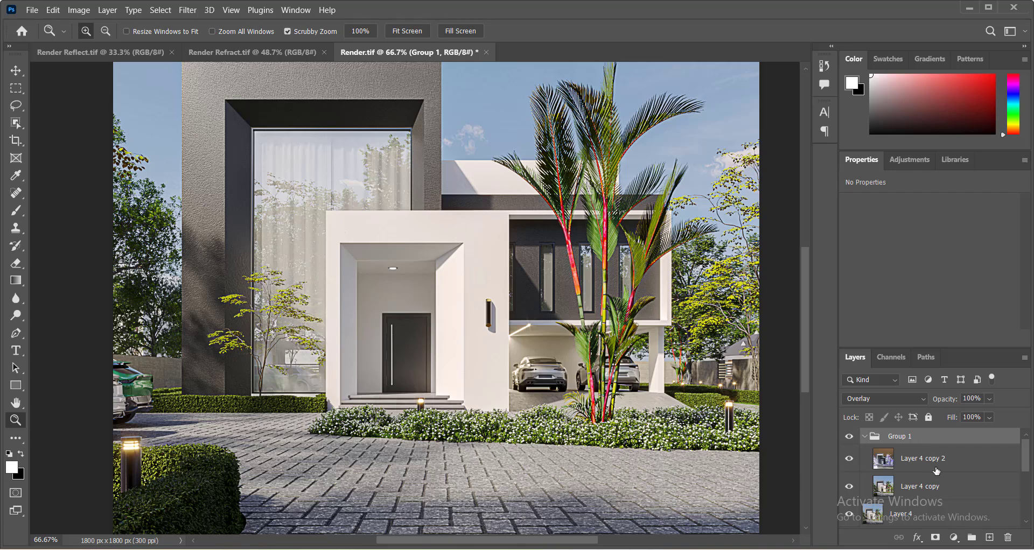
{"action": "key", "text": "alt"}
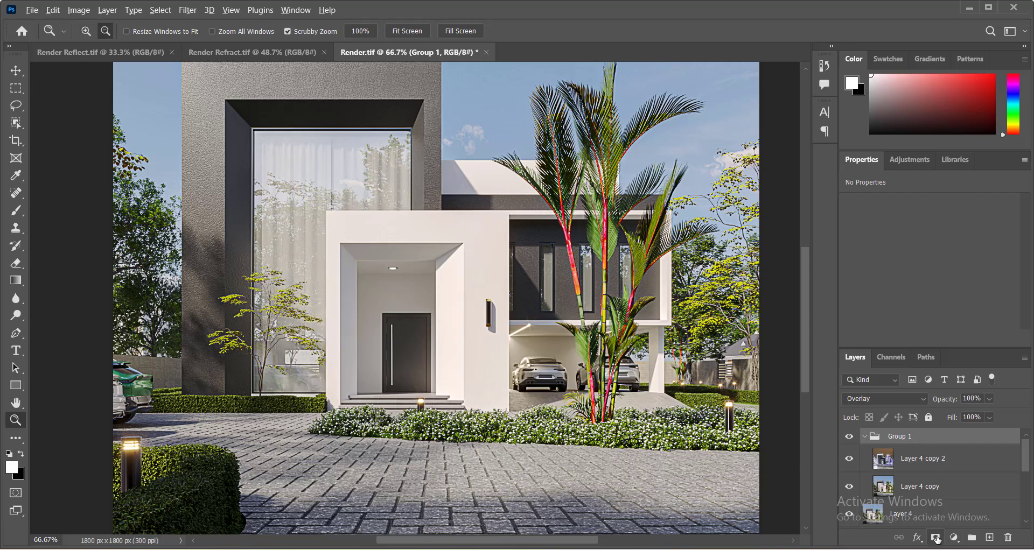
{"action": "left_click", "coordinate": [935, 537], "text": "alt"}
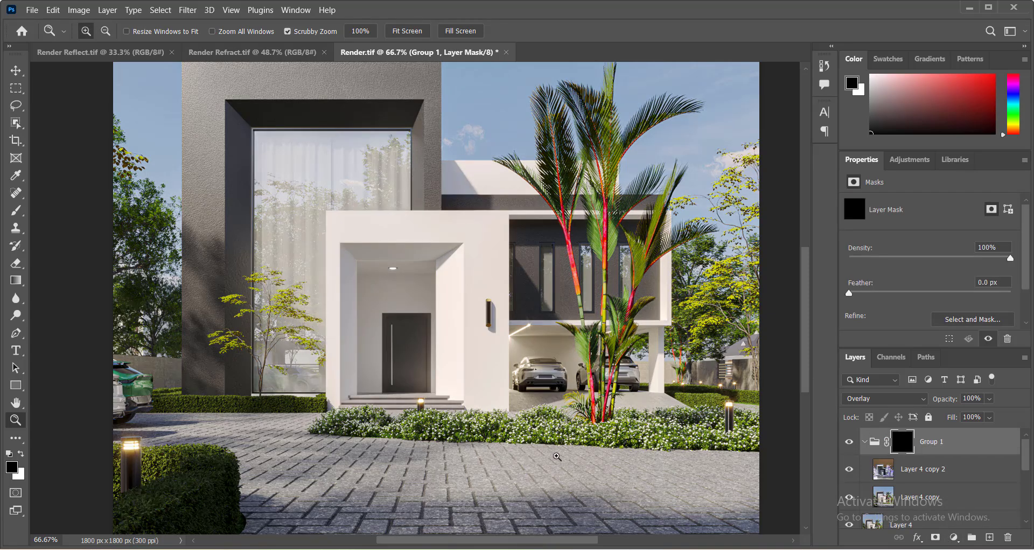
Paint white on Group 1's mask across the paving with a 200 px brush at 100% opacity, then shrink the brush to 90.
{"action": "scroll", "coordinate": [543, 444], "scroll_direction": "down", "scroll_amount": 2}
{"action": "key", "text": "b"}
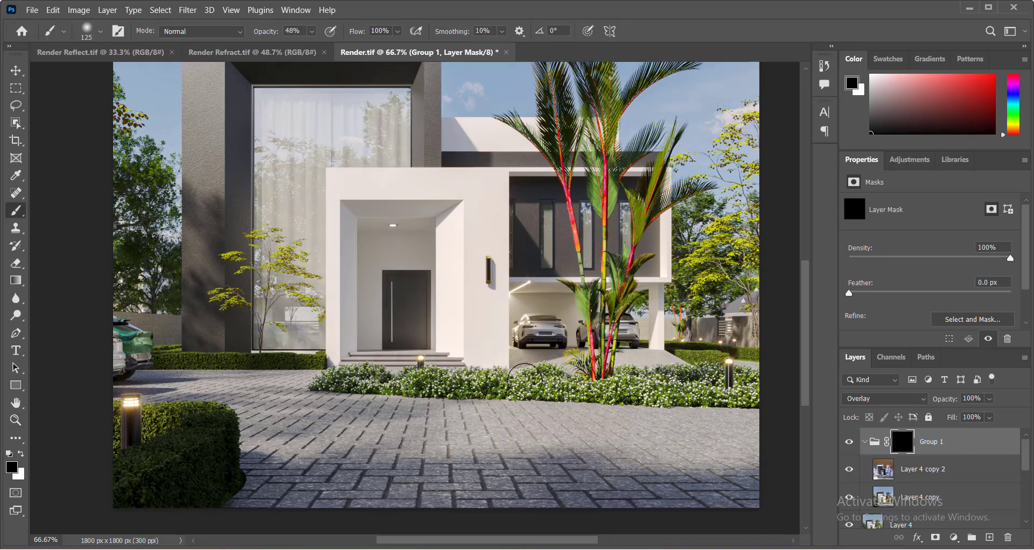
{"action": "left_click", "coordinate": [311, 31]}
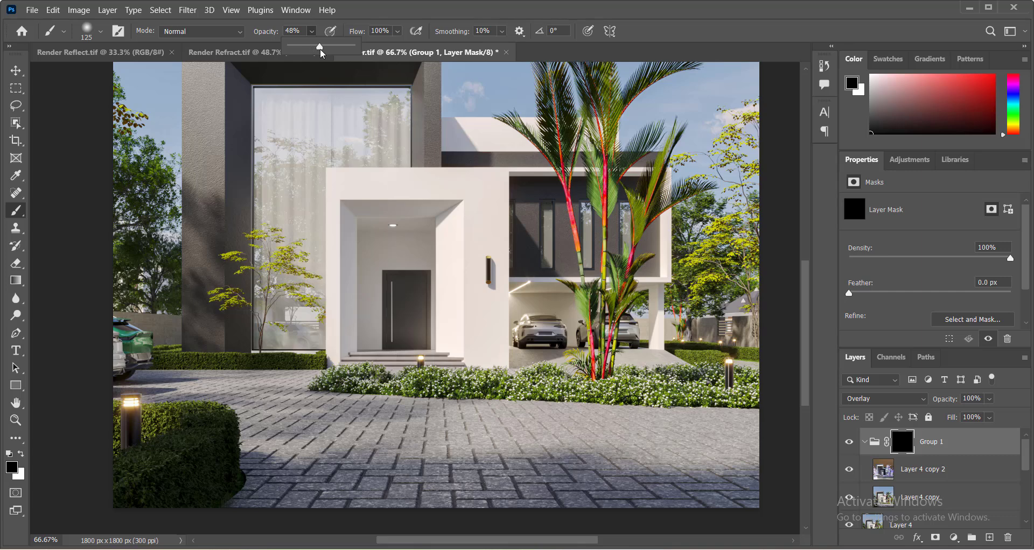
{"action": "left_click_drag", "start_coordinate": [320, 46], "coordinate": [356, 47]}
{"action": "left_click", "coordinate": [414, 13]}
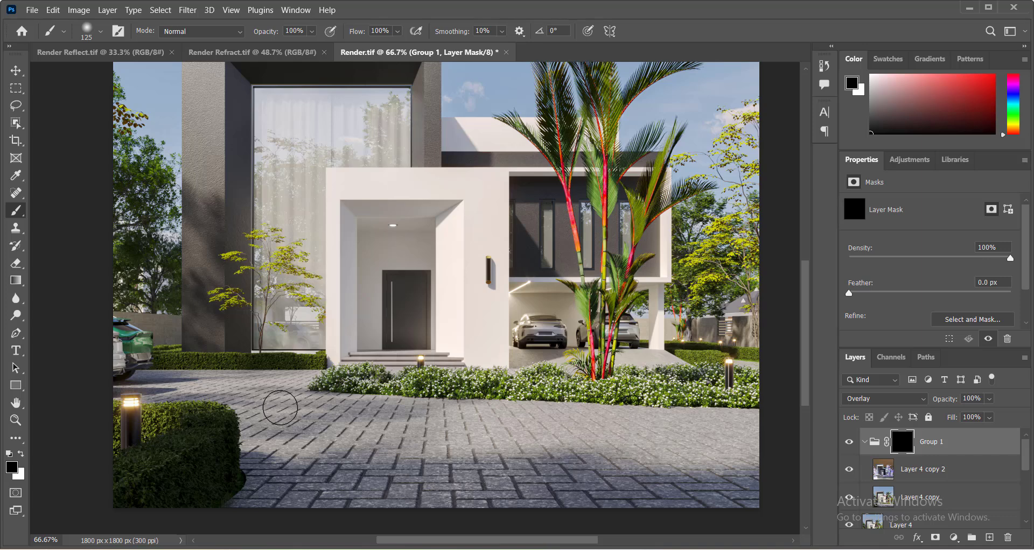
{"action": "key", "text": "bracketright"}
{"action": "left_click", "coordinate": [21, 455]}
{"action": "mouse_move", "coordinate": [293, 474]}
{"action": "left_mouse_down"}
{"action": "mouse_move", "coordinate": [637, 490]}
{"action": "mouse_move", "coordinate": [701, 481]}
{"action": "left_mouse_up"}
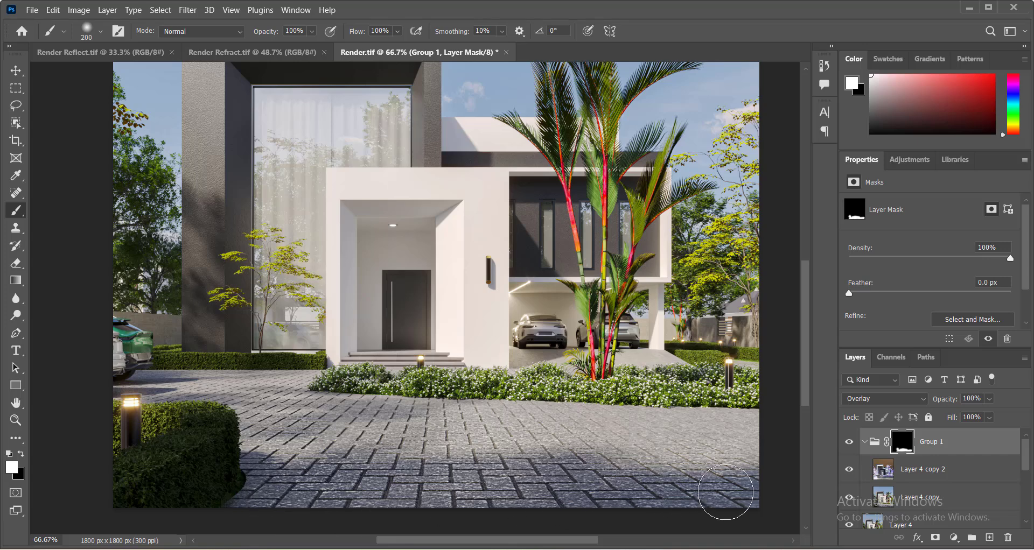
{"action": "left_click_drag", "start_coordinate": [558, 542], "coordinate": [611, 543]}
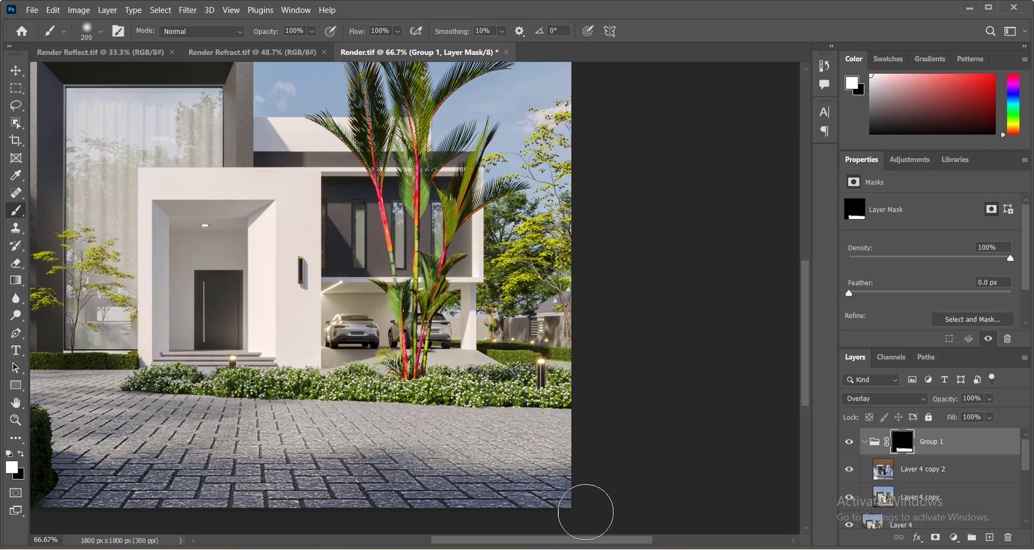
{"action": "left_click_drag", "start_coordinate": [586, 542], "coordinate": [518, 543]}
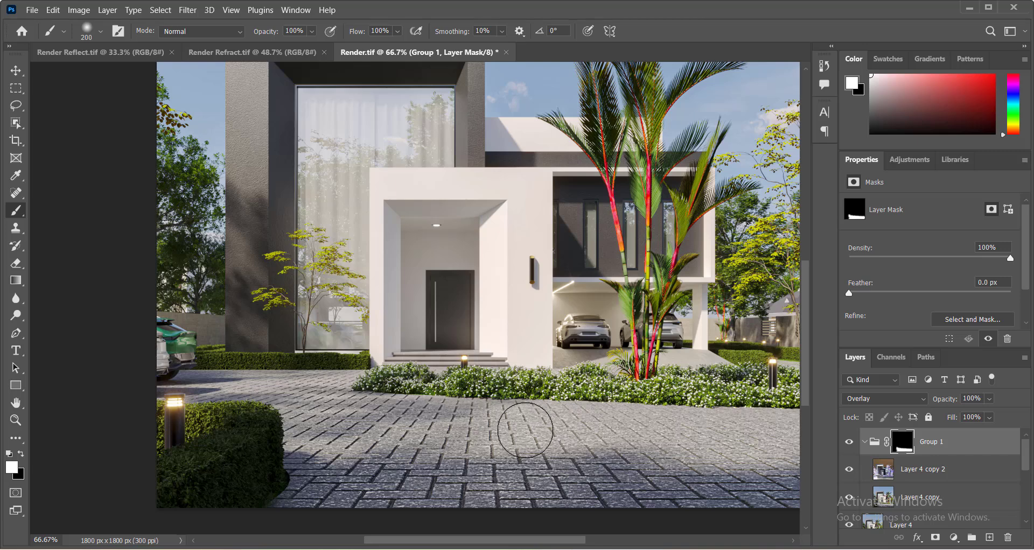
{"action": "key", "text": "bracketleft"}
{"action": "key", "text": "bracketleft"}
{"action": "key", "text": "bracketleft"}
{"action": "key", "text": "bracketleft"}
{"action": "key", "text": "bracketleft"}
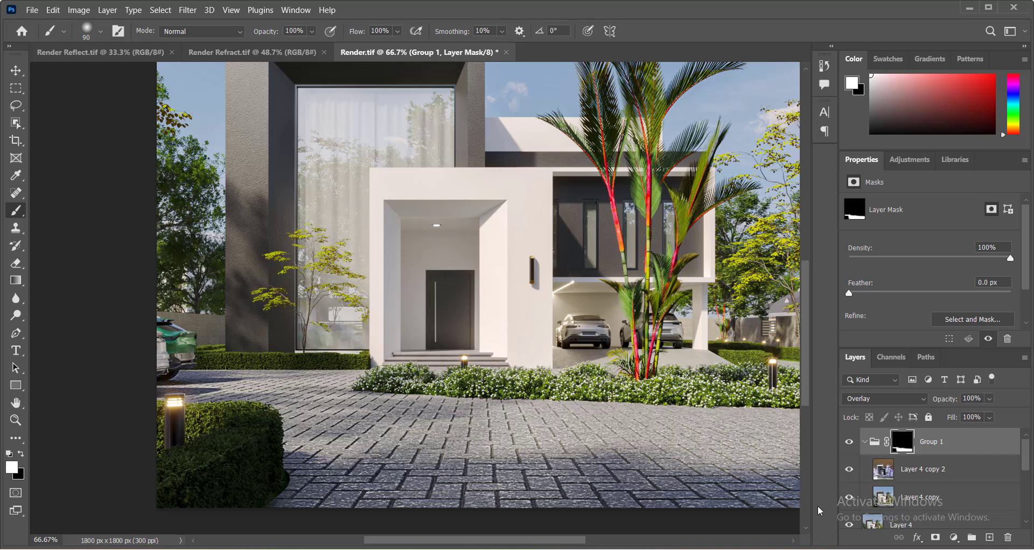
Set Group 1's opacity to 65% and toggle the group's visibility off and on to compare the effect.
{"action": "left_click", "coordinate": [989, 400]}
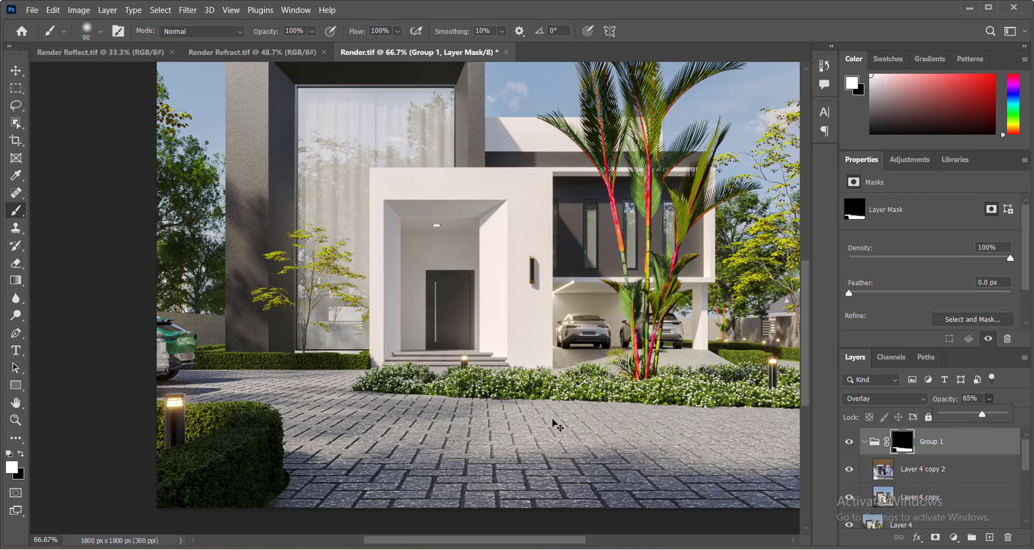
{"action": "right_click", "coordinate": [459, 357]}
{"action": "left_click", "coordinate": [478, 364]}
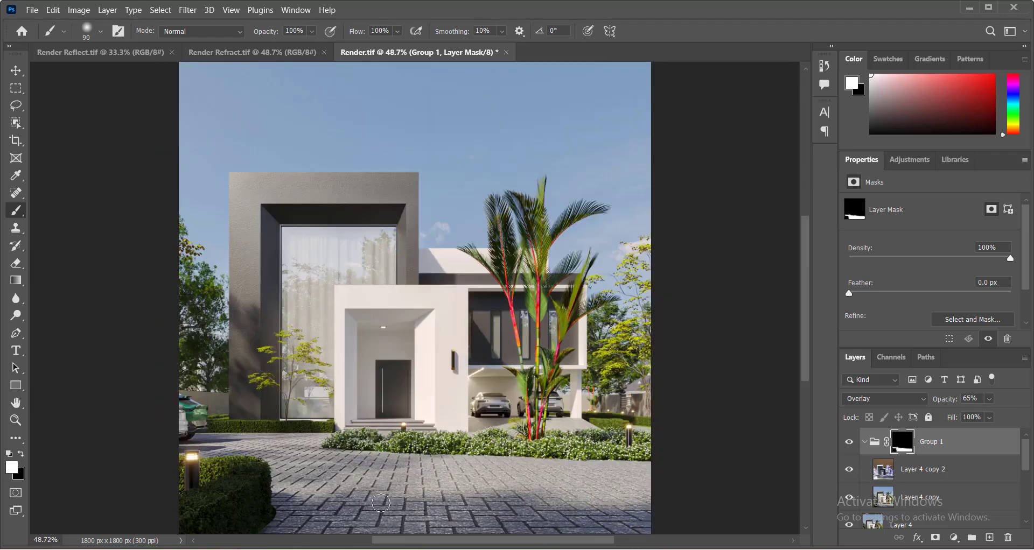
{"action": "left_click", "coordinate": [381, 503], "text": "ctrl"}
{"action": "scroll", "coordinate": [411, 463], "scroll_direction": "down", "scroll_amount": 8}
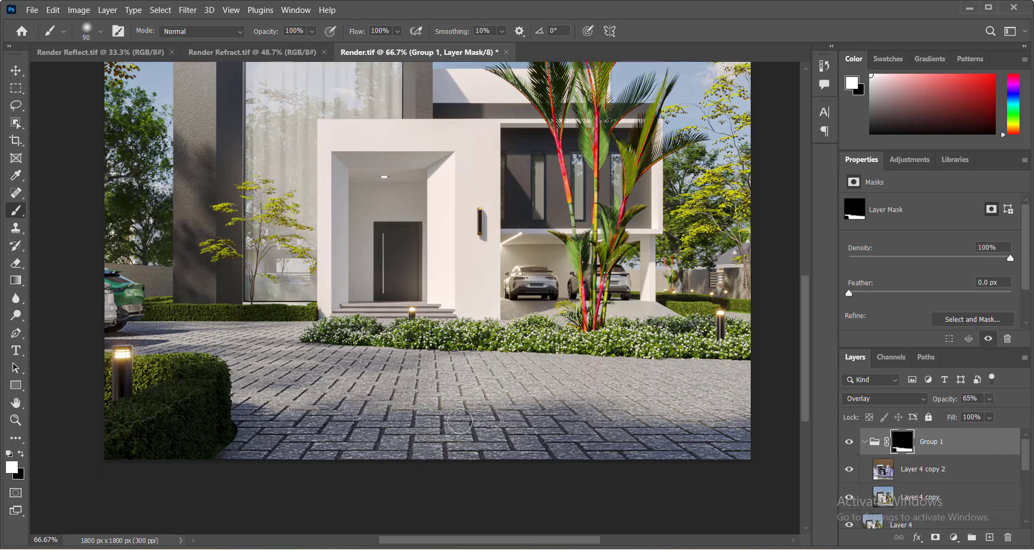
{"action": "scroll", "coordinate": [467, 413], "scroll_direction": "up", "scroll_amount": 4}
{"action": "right_click", "coordinate": [481, 325]}
{"action": "left_click", "coordinate": [507, 332]}
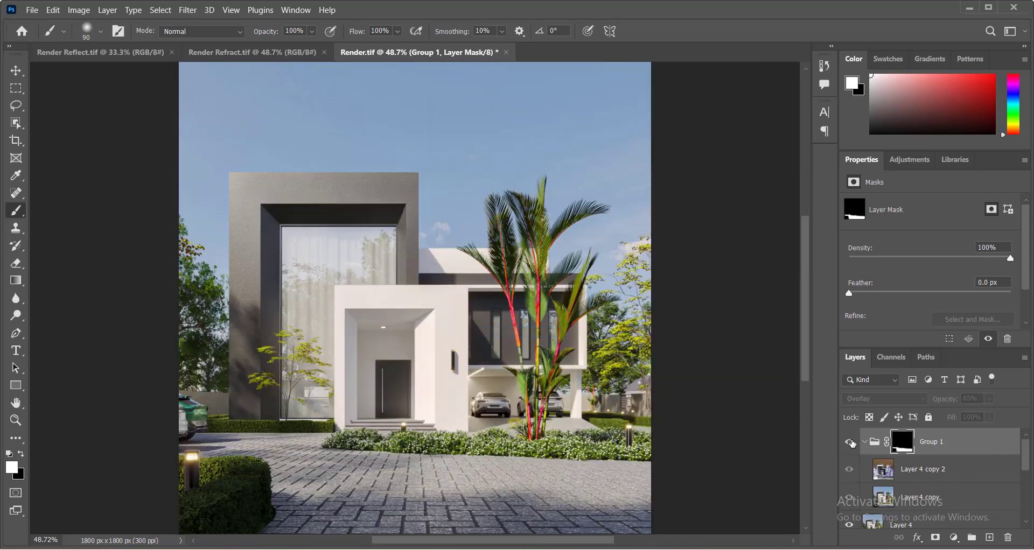
{"action": "left_click", "coordinate": [851, 443]}
{"action": "left_click", "coordinate": [851, 443]}
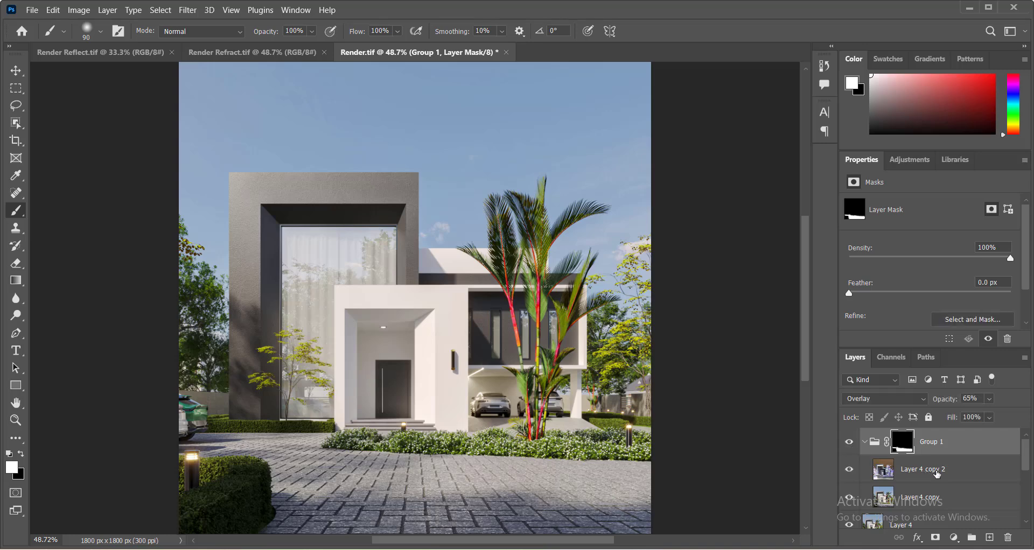
Stamp all visible layers into a new layer and apply Smart Sharpen with amount 200%, radius 1.0 px, noise reduction 10%.
{"action": "key", "text": "ctrl+shift+alt+e"}
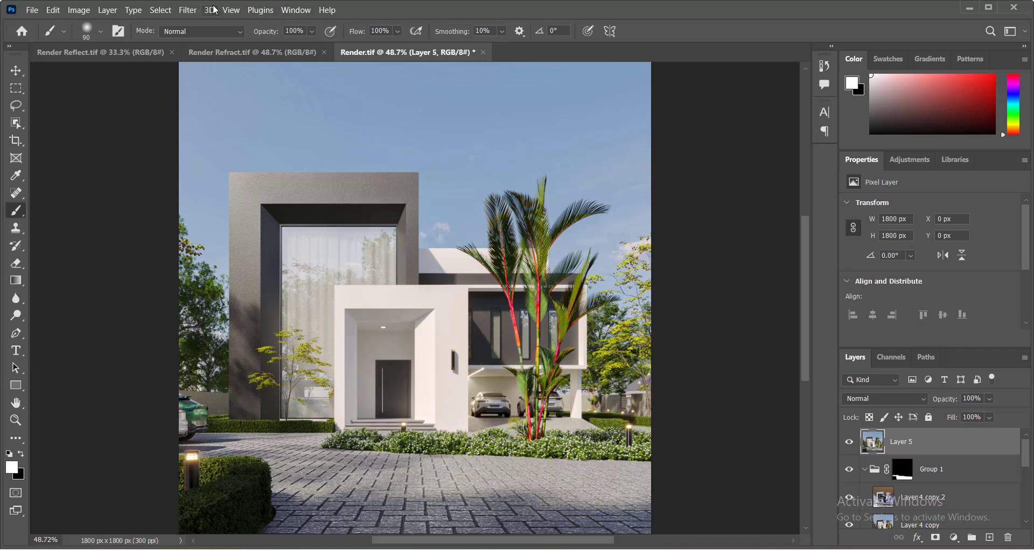
{"action": "left_click", "coordinate": [188, 10]}
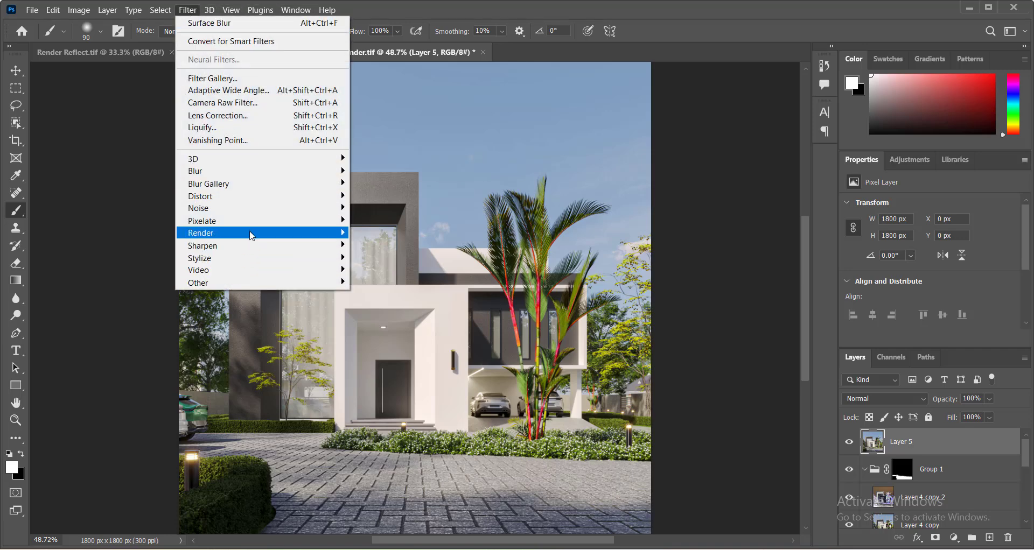
{"action": "mouse_move", "coordinate": [251, 229]}
{"action": "mouse_move", "coordinate": [258, 245]}
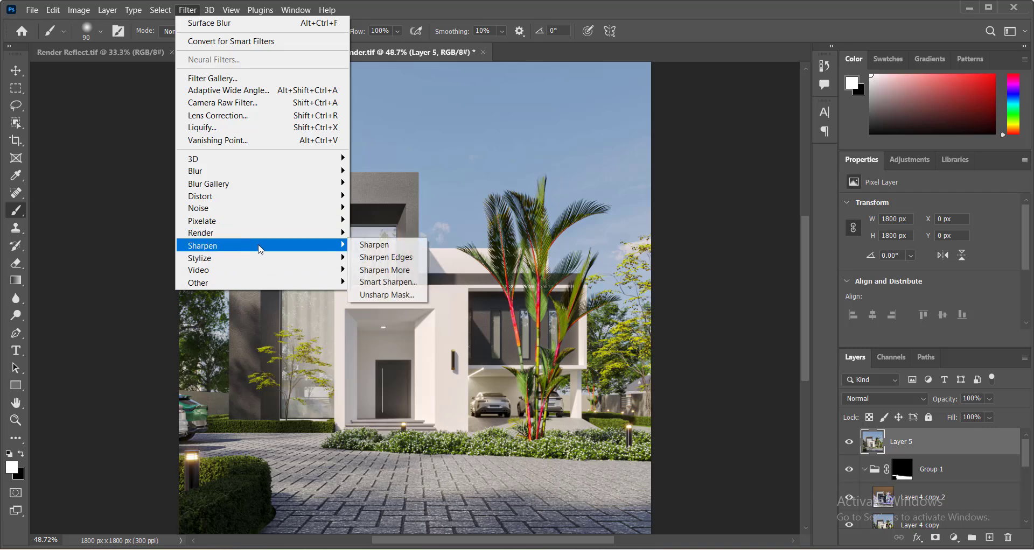
{"action": "left_click", "coordinate": [387, 281]}
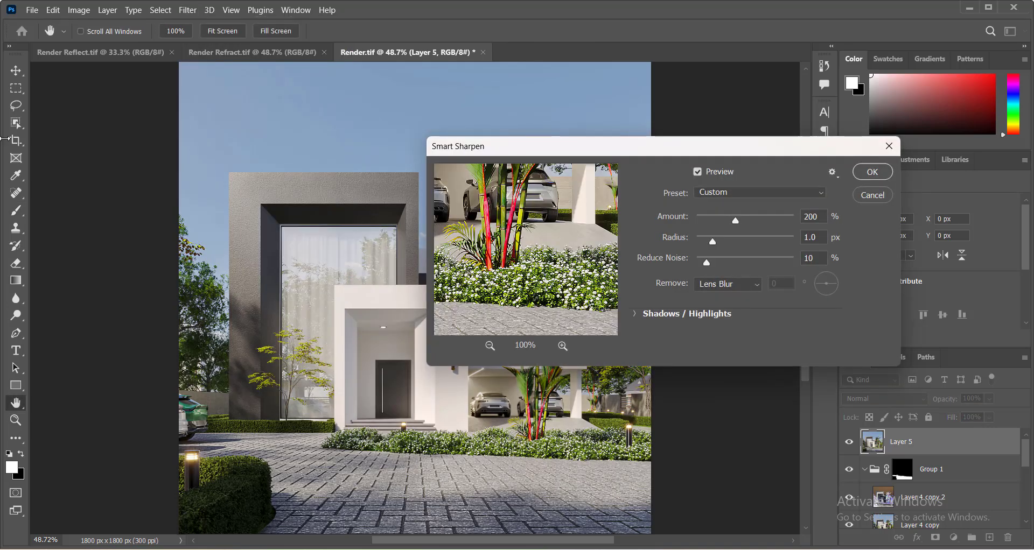
{"action": "left_click", "coordinate": [872, 171]}
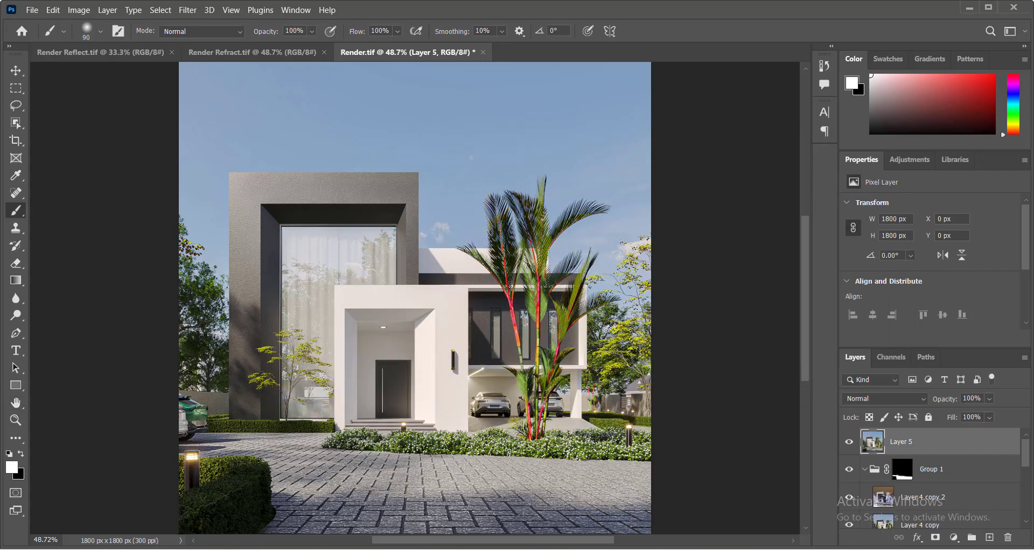
Add a white layer mask to the sharpened layer and paint black on it over the trees at the right edge.
{"action": "scroll", "coordinate": [426, 450], "scroll_direction": "up", "scroll_amount": 2, "text": "alt"}
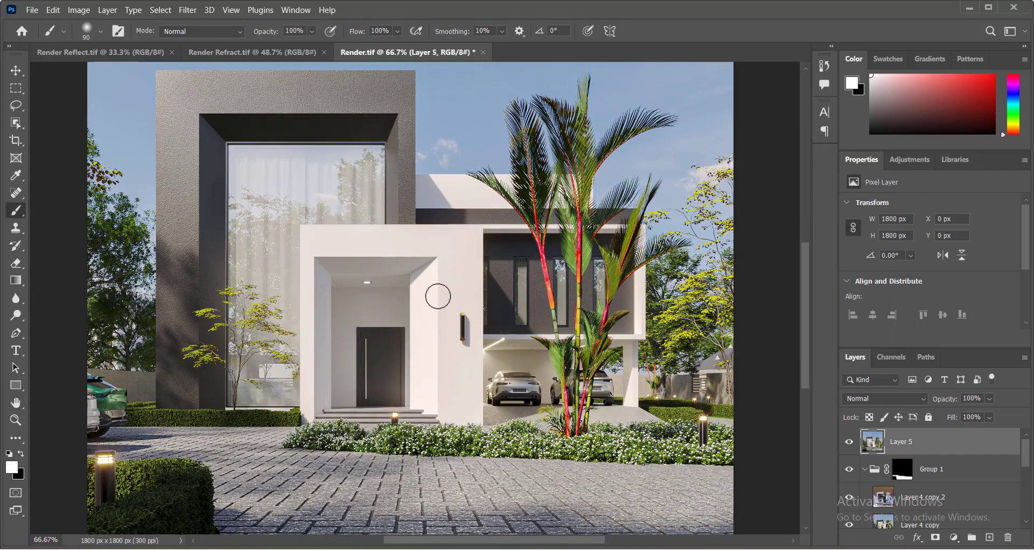
{"action": "right_click", "coordinate": [449, 273]}
{"action": "left_click", "coordinate": [474, 290]}
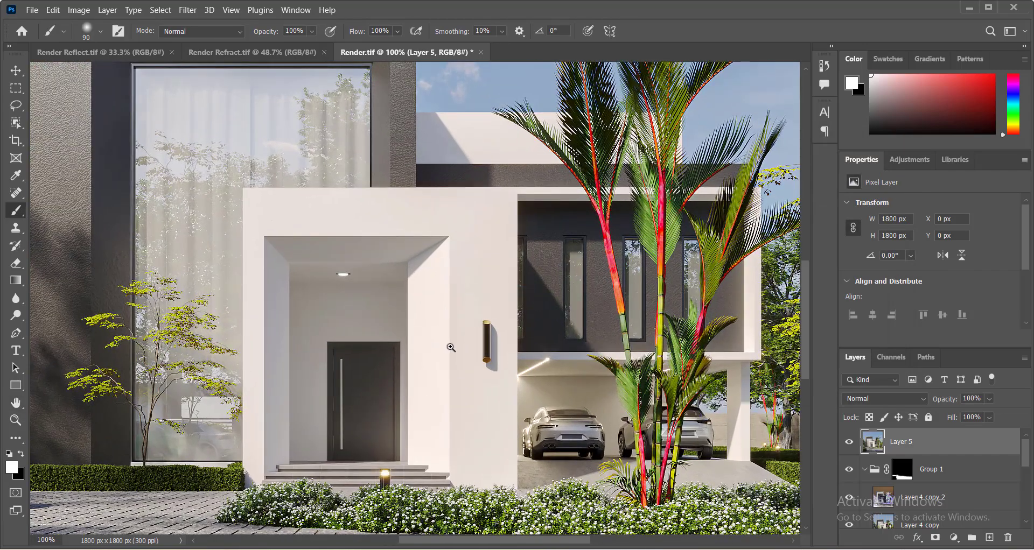
{"action": "scroll", "coordinate": [597, 272], "scroll_direction": "up", "scroll_amount": 1}
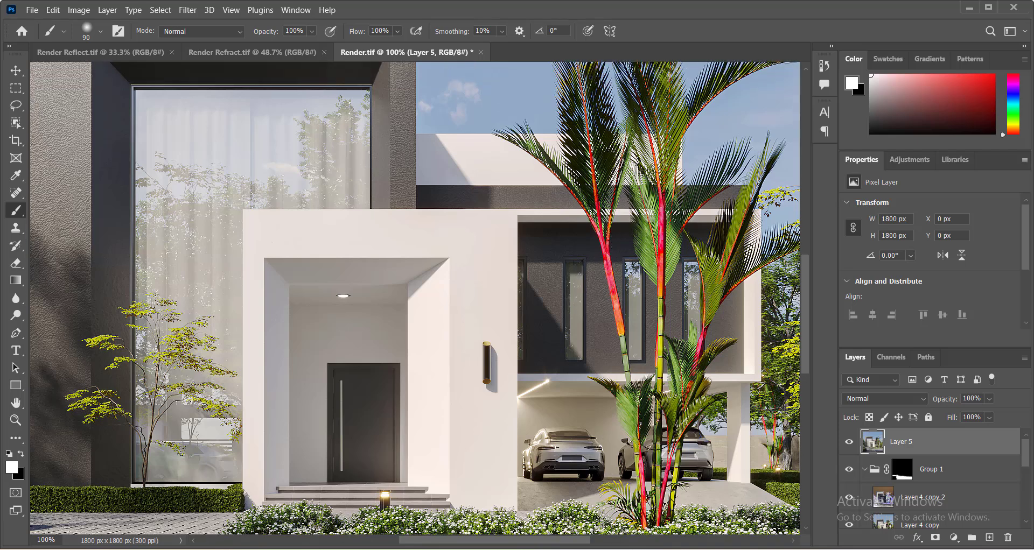
{"action": "left_click_drag", "start_coordinate": [536, 545], "coordinate": [600, 545]}
{"action": "left_click", "coordinate": [935, 538]}
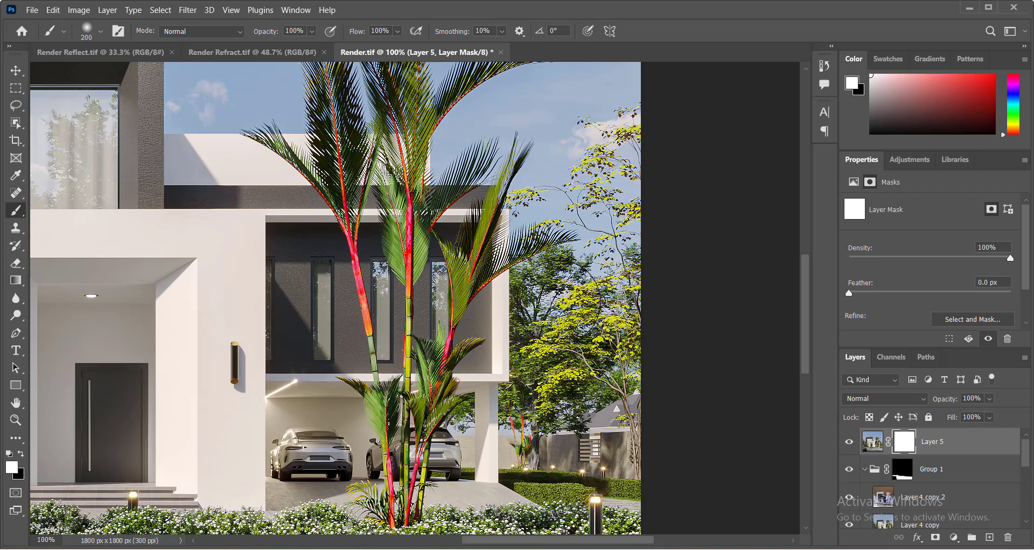
{"action": "key", "text": "x"}
{"action": "left_click", "coordinate": [546, 323]}
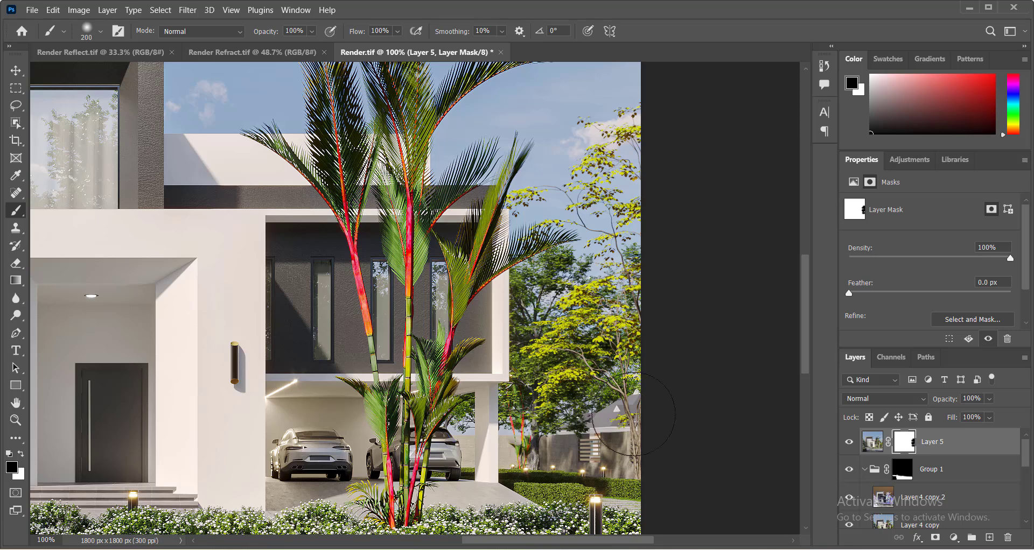
{"action": "scroll", "coordinate": [633, 414], "scroll_direction": "down", "scroll_amount": 1}
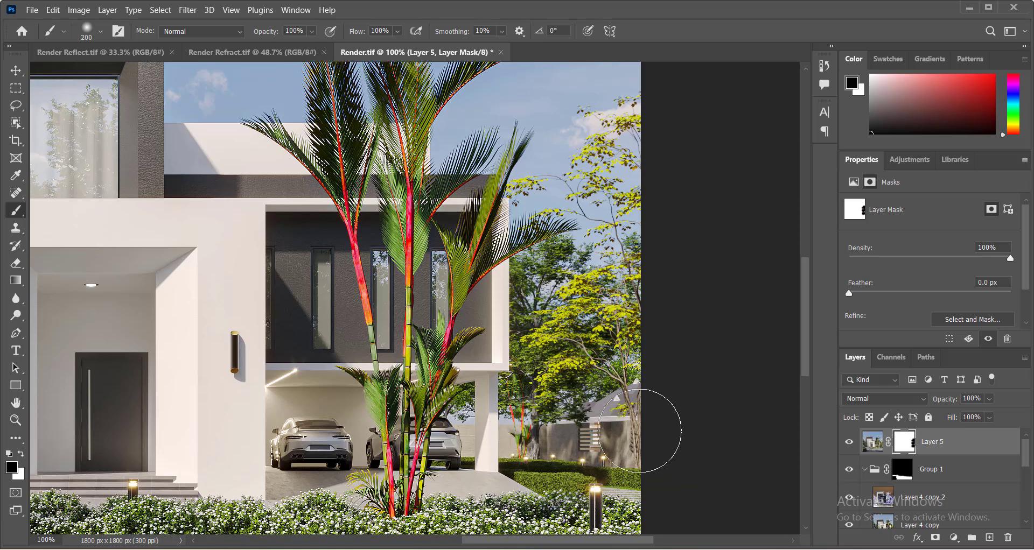
{"action": "scroll", "coordinate": [639, 431], "scroll_direction": "down", "scroll_amount": 5}
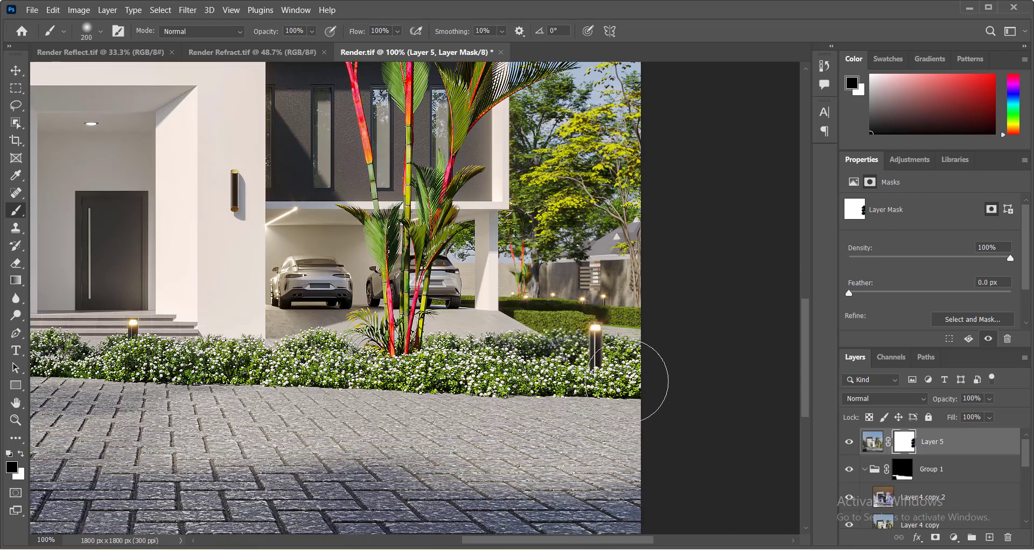
{"action": "scroll", "coordinate": [462, 416], "scroll_direction": "left", "scroll_amount": 15}
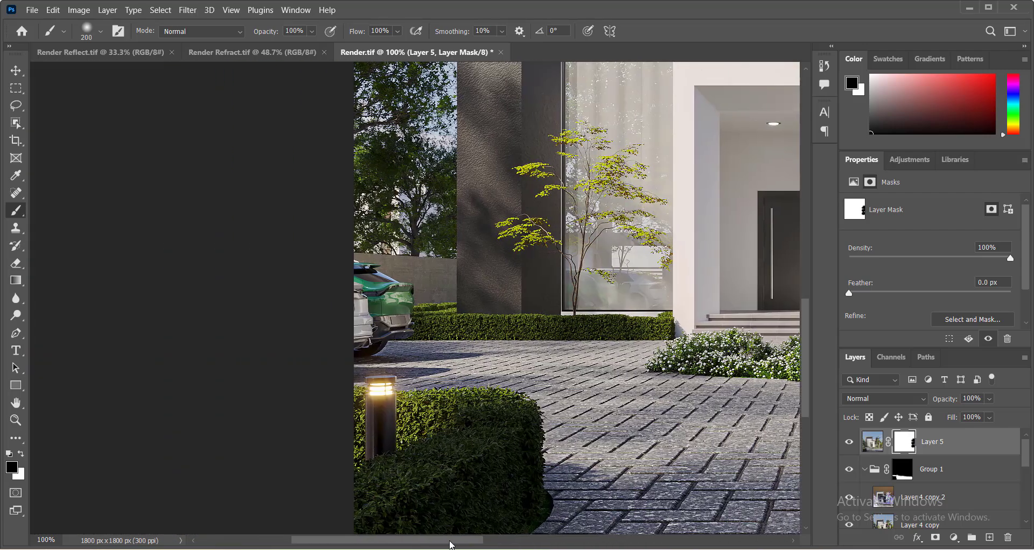
Shrink the brush to 125 px and paint black on Layer 5's mask over the palm trees to hide the sharpening there.
{"action": "scroll", "coordinate": [414, 330], "scroll_direction": "up", "scroll_amount": 1}
{"action": "scroll", "coordinate": [413, 330], "scroll_direction": "up", "scroll_amount": 4}
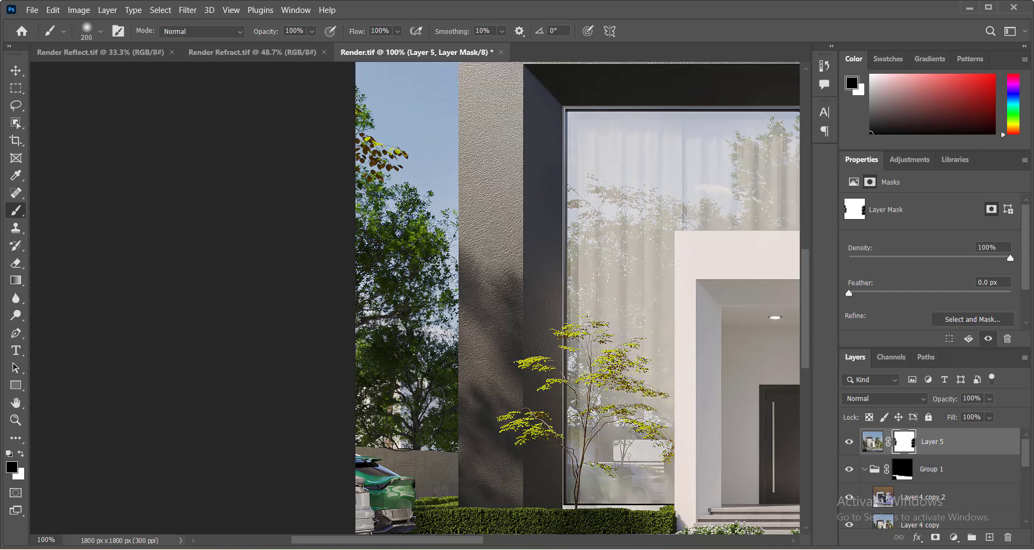
{"action": "key", "text": "bracketleft"}
{"action": "scroll", "coordinate": [415, 334], "scroll_direction": "down", "scroll_amount": 8}
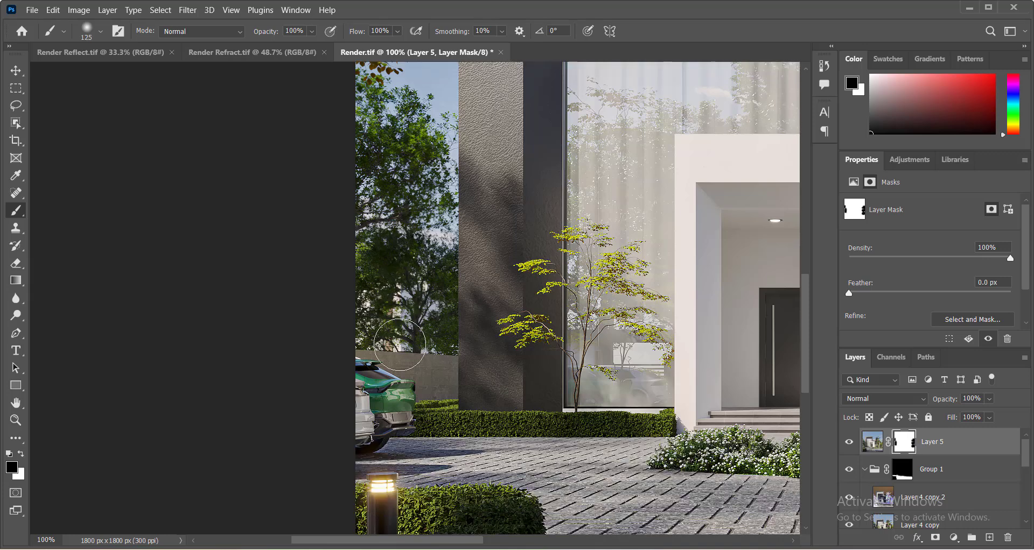
{"action": "scroll", "coordinate": [414, 367], "scroll_direction": "down", "scroll_amount": 2}
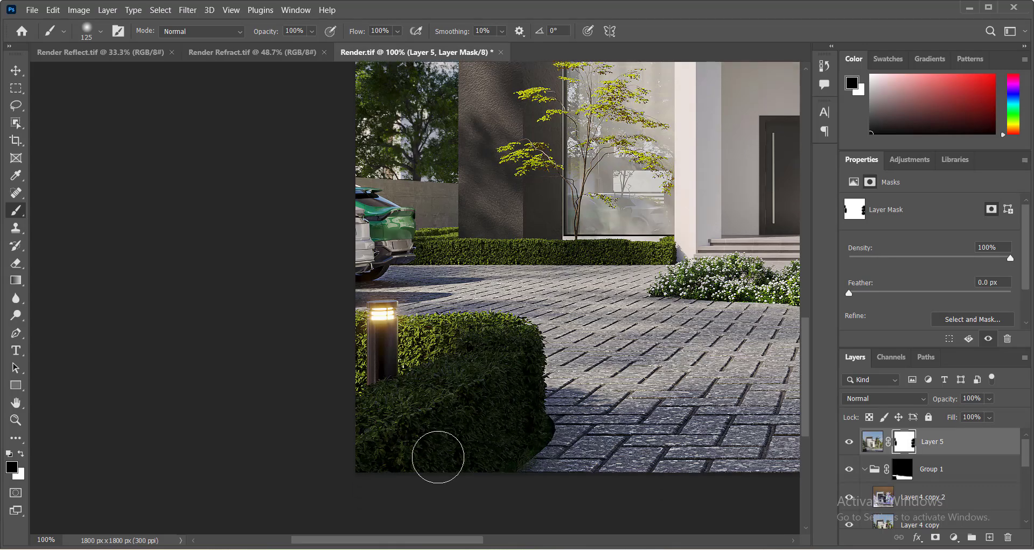
{"action": "mouse_move", "coordinate": [454, 542]}
{"action": "left_mouse_down"}
{"action": "mouse_move", "coordinate": [611, 542]}
{"action": "mouse_move", "coordinate": [603, 543]}
{"action": "left_mouse_up"}
{"action": "scroll", "coordinate": [388, 323], "scroll_direction": "up", "scroll_amount": 4}
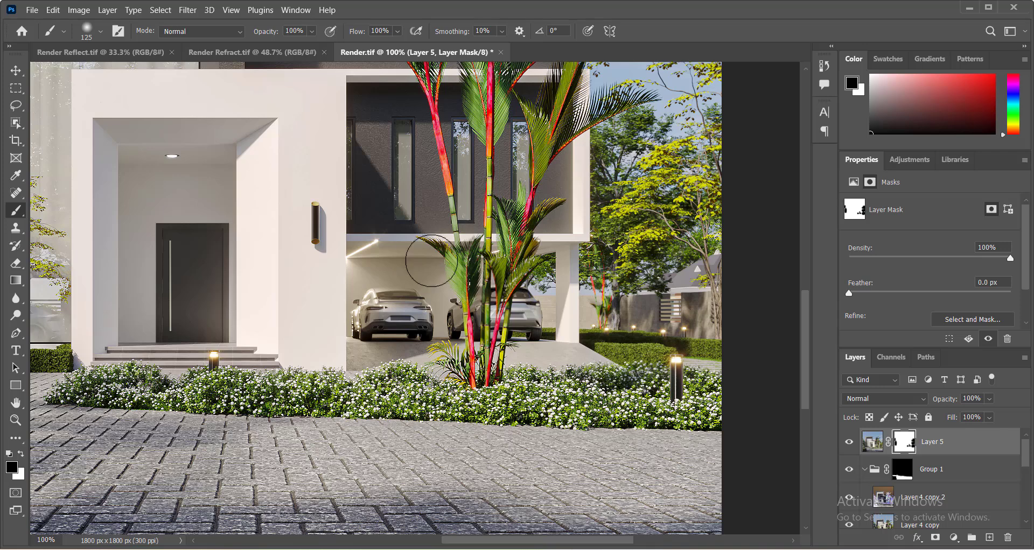
{"action": "scroll", "coordinate": [522, 226], "scroll_direction": "up", "scroll_amount": 5}
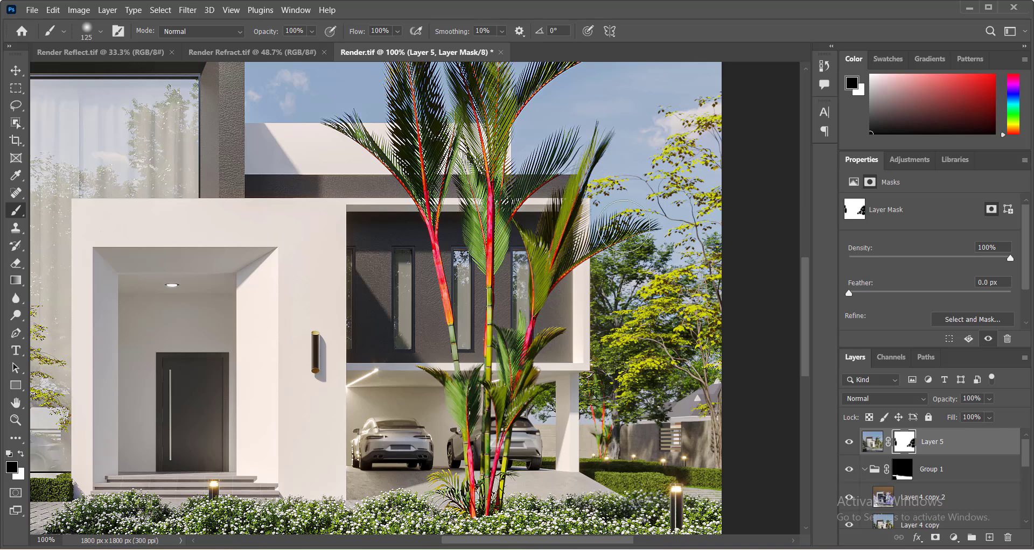
{"action": "scroll", "coordinate": [571, 260], "scroll_direction": "up", "scroll_amount": 5}
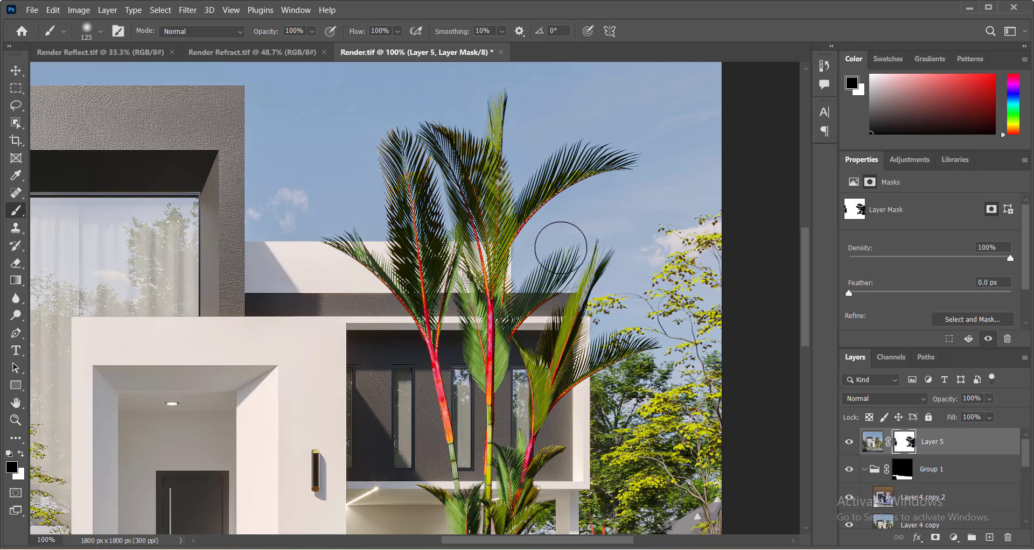
{"action": "scroll", "coordinate": [555, 242], "scroll_direction": "down", "scroll_amount": 2}
{"action": "scroll", "coordinate": [507, 402], "scroll_direction": "down", "scroll_amount": 3}
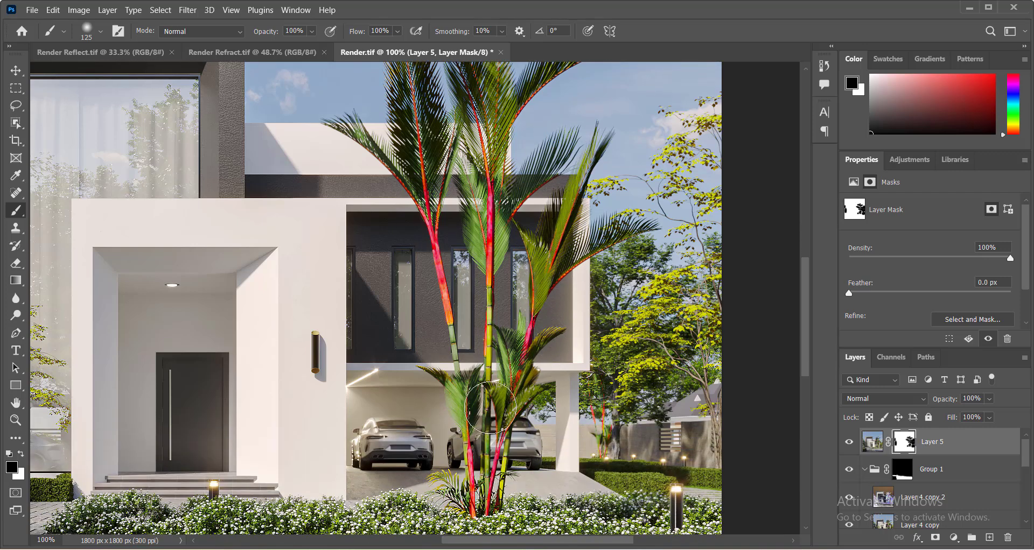
{"action": "scroll", "coordinate": [487, 405], "scroll_direction": "down", "scroll_amount": 2}
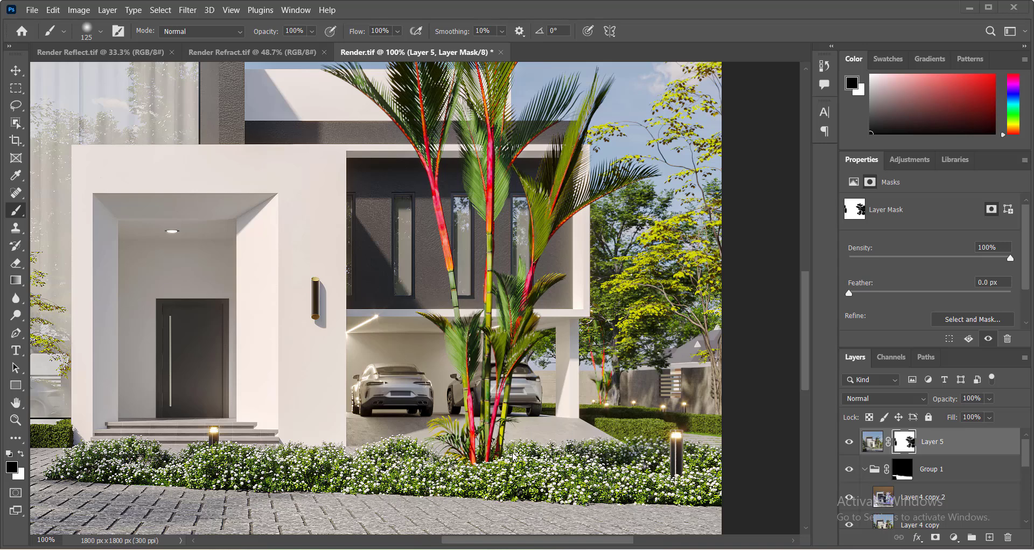
{"action": "scroll", "coordinate": [513, 457], "scroll_direction": "down", "scroll_amount": 2}
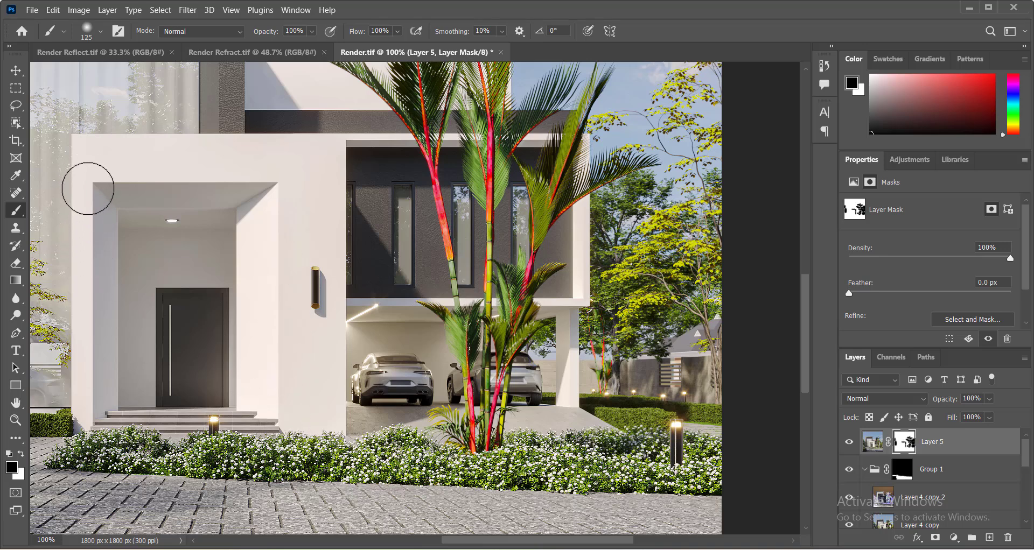
Shrink the brush to 80 px and paint black on the mask along the entrance wall's left edge.
{"action": "key", "text": "bracketleft"}
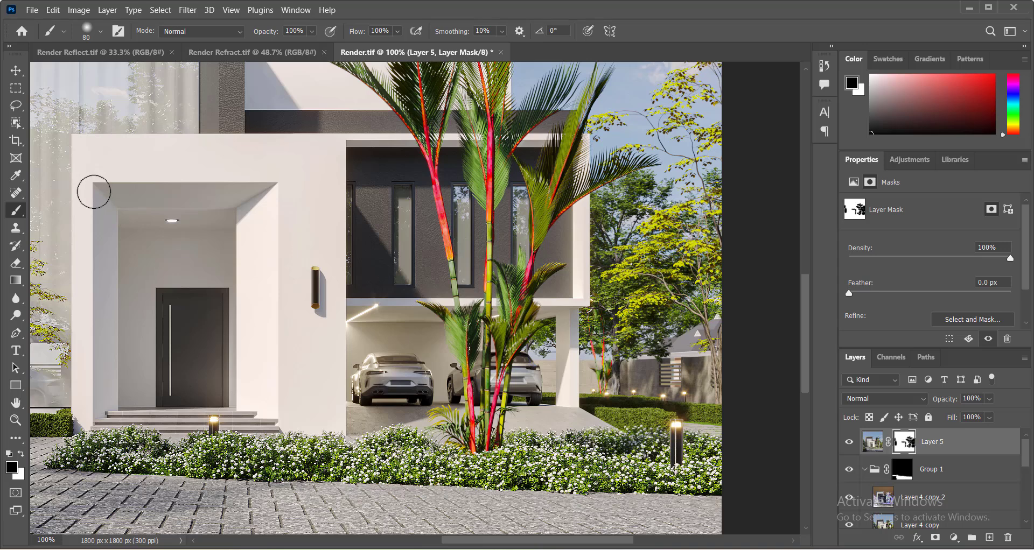
{"action": "left_click_drag", "start_coordinate": [92, 187], "coordinate": [92, 428]}
{"action": "scroll", "coordinate": [280, 284], "scroll_direction": "up", "scroll_amount": 5}
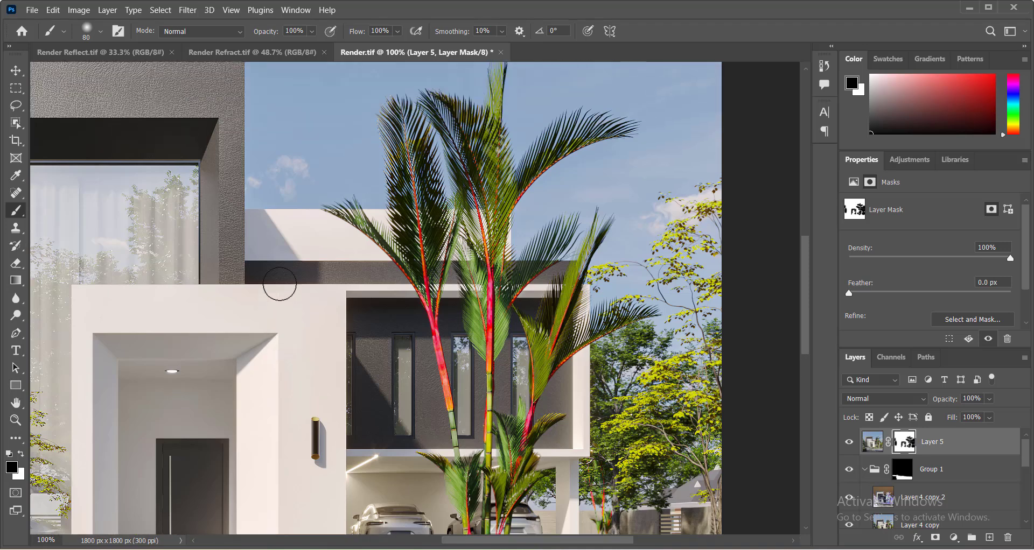
{"action": "scroll", "coordinate": [279, 283], "scroll_direction": "up", "scroll_amount": 1}
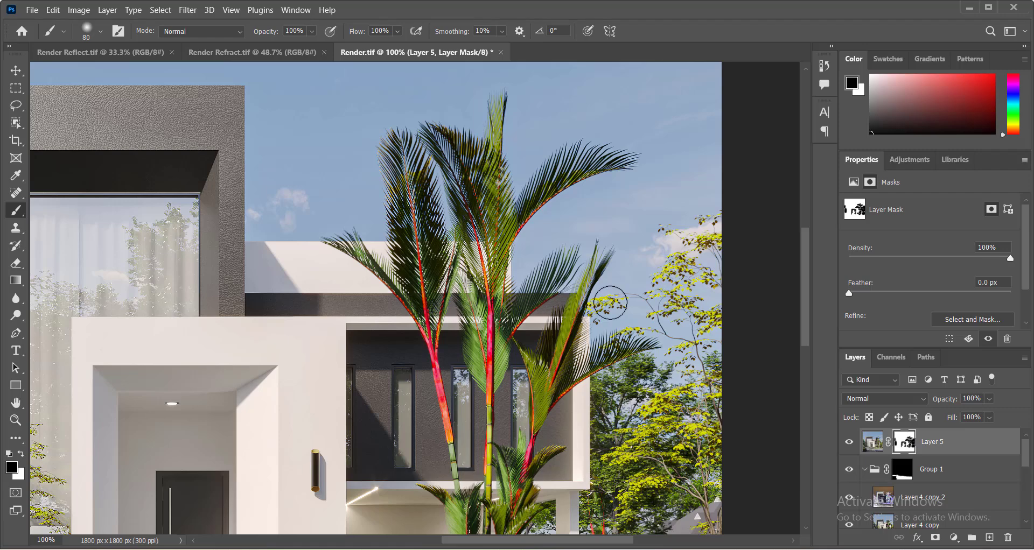
{"action": "scroll", "coordinate": [610, 303], "scroll_direction": "down", "scroll_amount": 10}
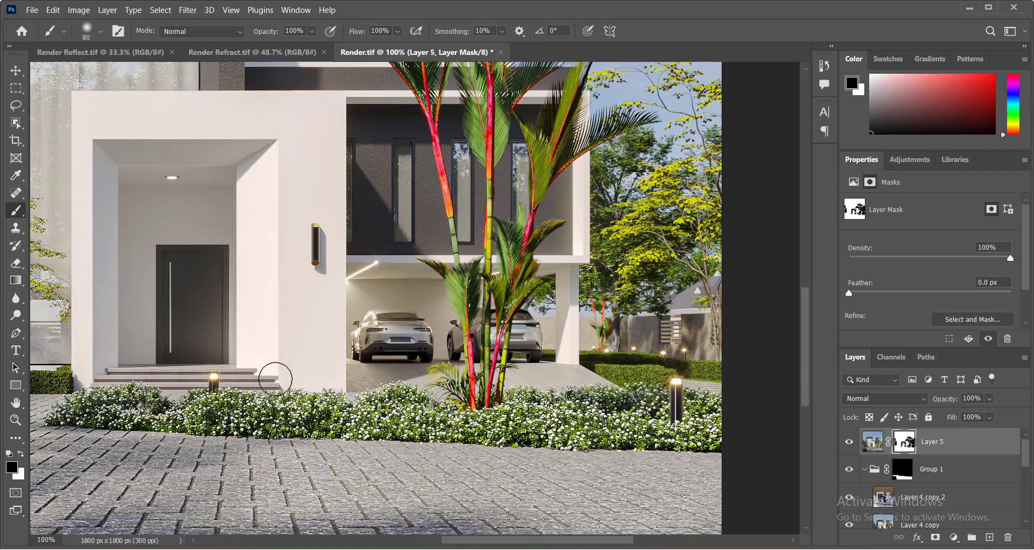
{"action": "scroll", "coordinate": [275, 379], "scroll_direction": "down", "scroll_amount": 5}
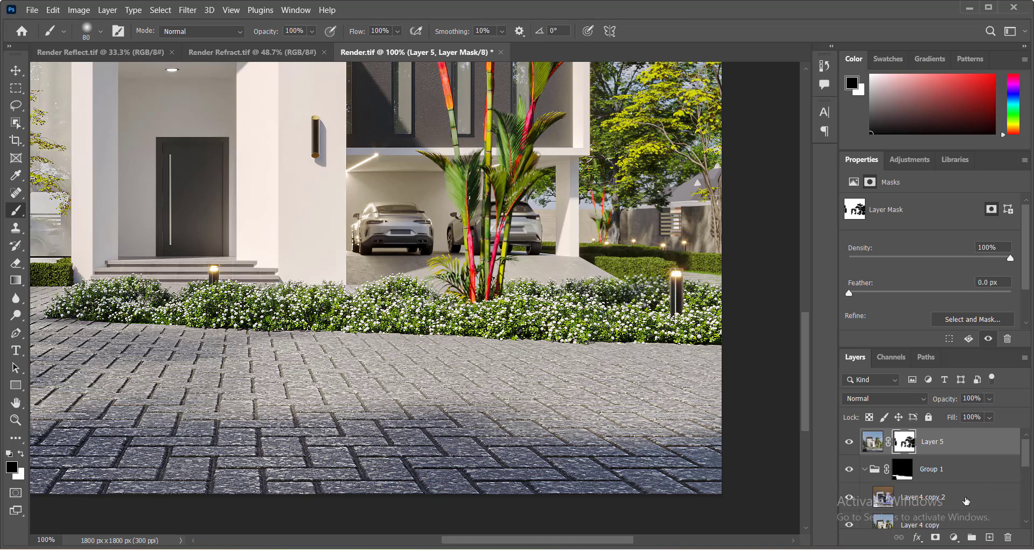
Stamp all visible layers into a new layer and open Lens Correction with its custom settings.
{"action": "key", "text": "ctrl+shift+alt+e"}
{"action": "key", "text": "x"}
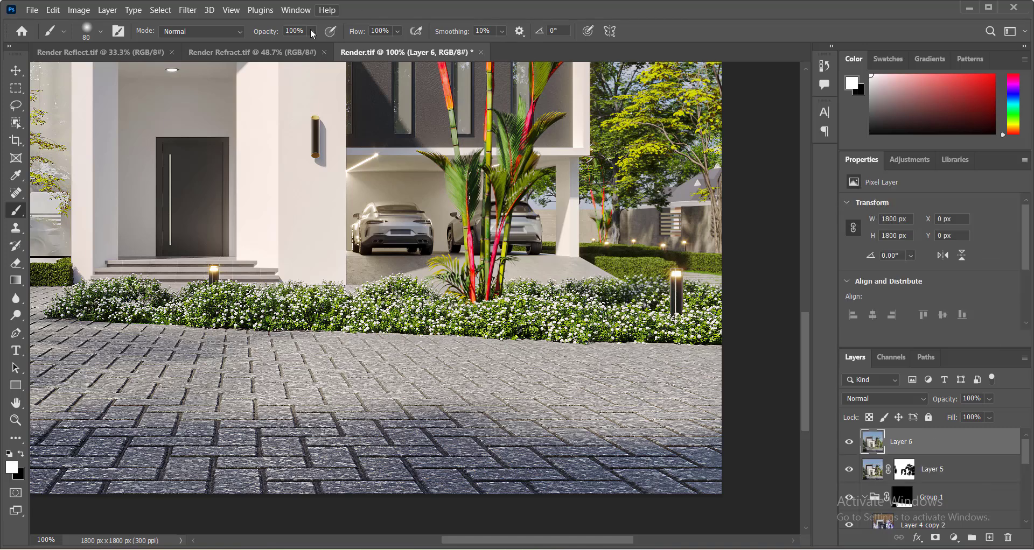
{"action": "left_click", "coordinate": [187, 10]}
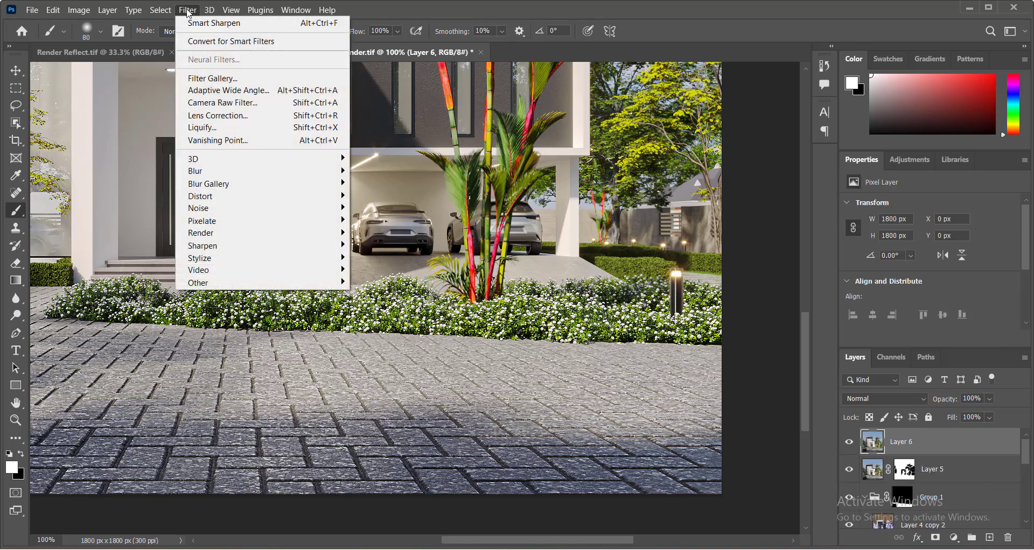
{"action": "left_click", "coordinate": [237, 120]}
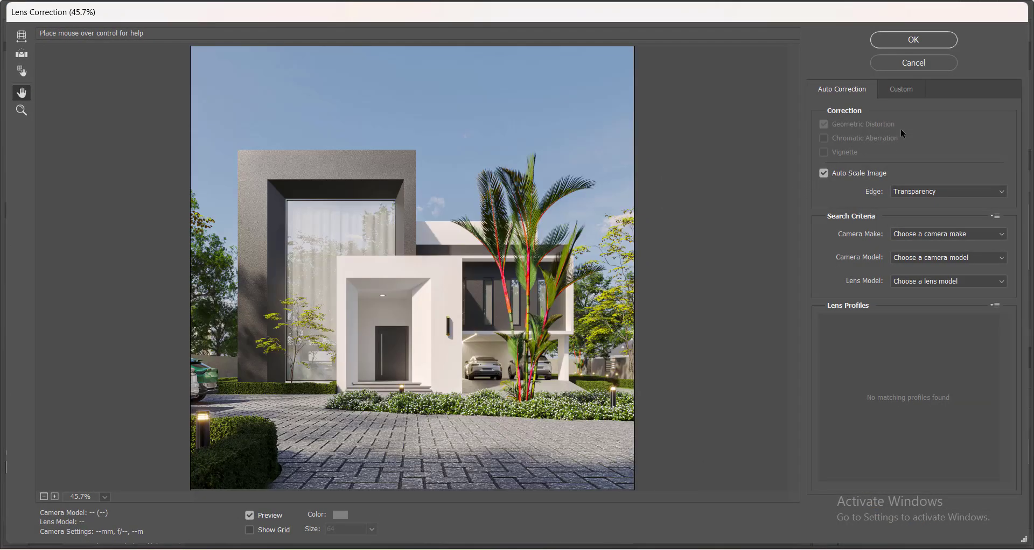
{"action": "left_click", "coordinate": [891, 93]}
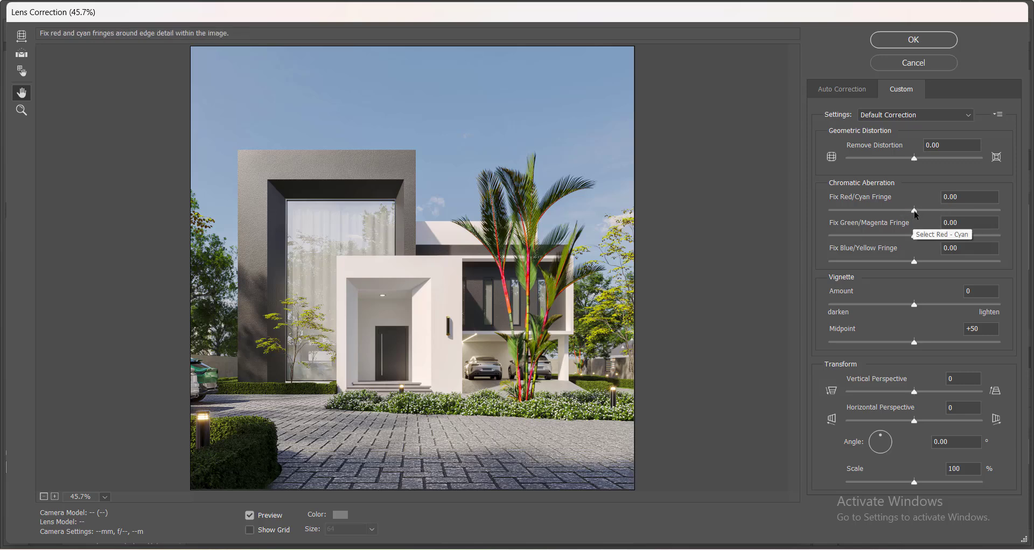
Set the red/cyan fringe to -1.59, green/magenta to +5.56 and blue/yellow to -5.56.
{"action": "left_click_drag", "start_coordinate": [913, 216], "coordinate": [912, 214]}
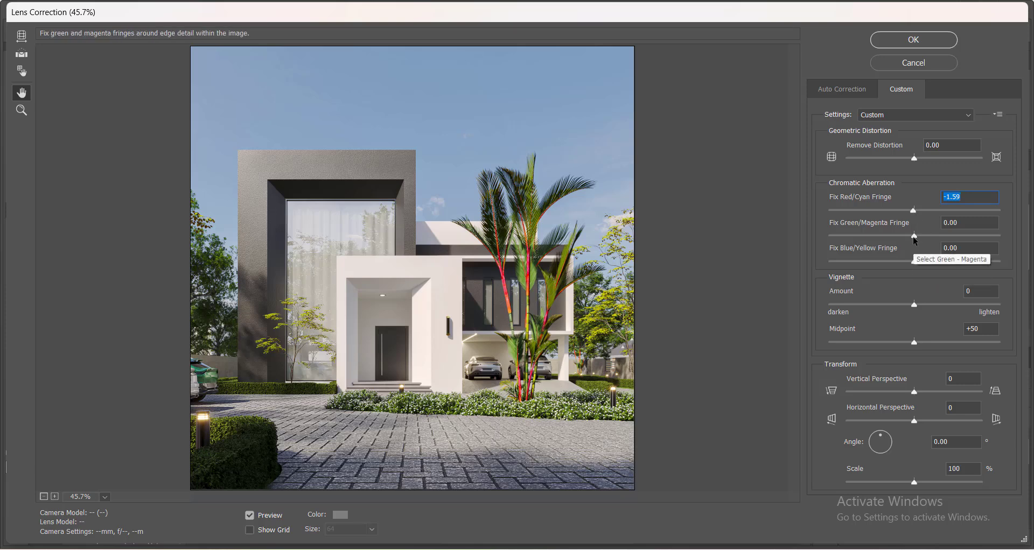
{"action": "left_click_drag", "start_coordinate": [915, 237], "coordinate": [920, 237]}
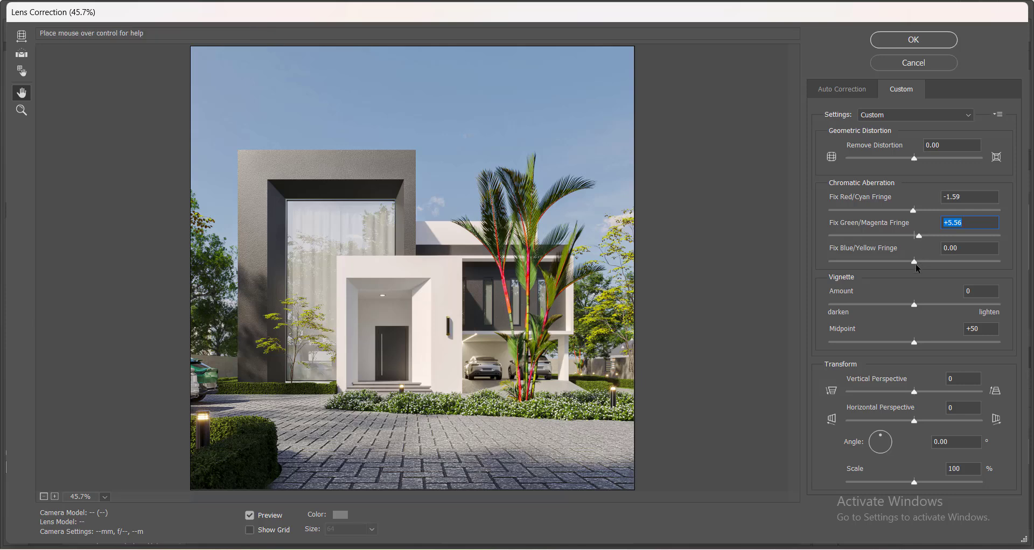
{"action": "left_click_drag", "start_coordinate": [914, 263], "coordinate": [910, 261]}
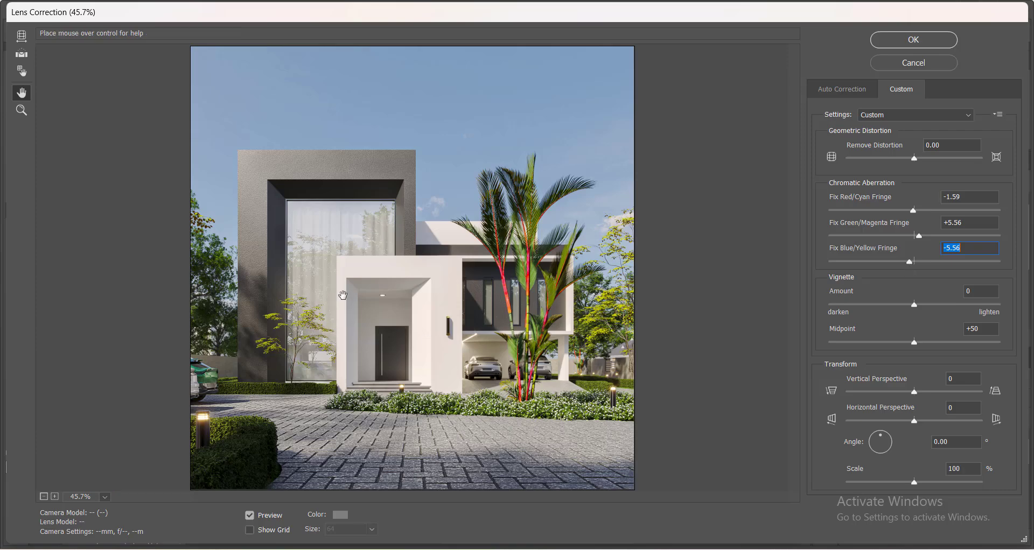
Zoom the preview to 100% and set the blue/yellow fringe to +37.30 and red/cyan fringe to +25.40.
{"action": "left_click", "coordinate": [350, 339], "text": "ctrl"}
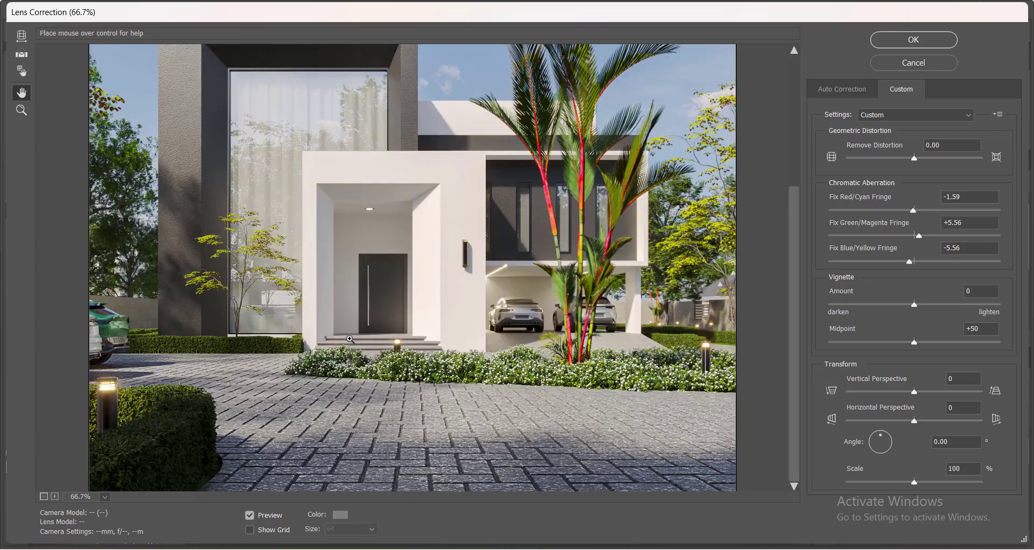
{"action": "left_click", "coordinate": [318, 296], "text": "ctrl"}
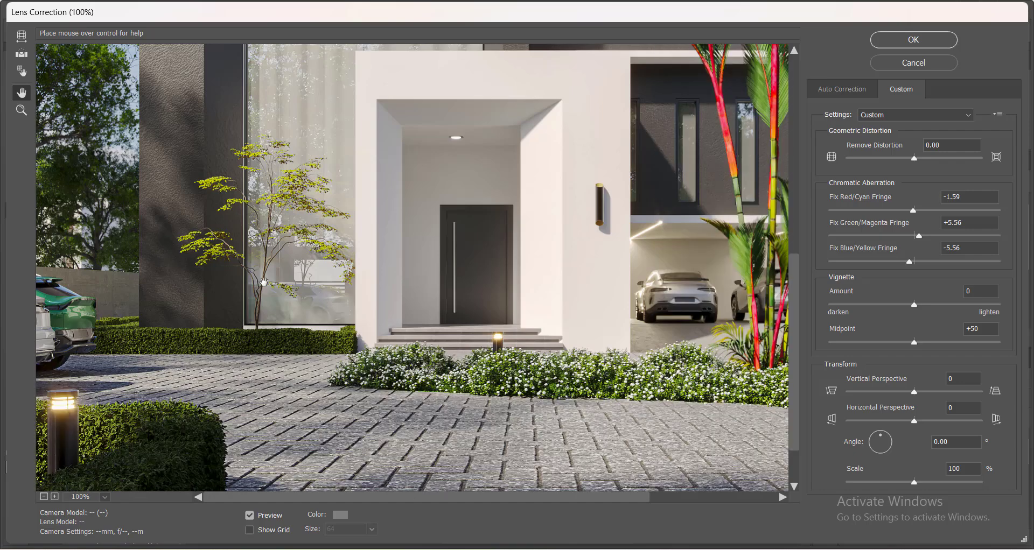
{"action": "scroll", "coordinate": [192, 252], "scroll_direction": "up", "scroll_amount": 6}
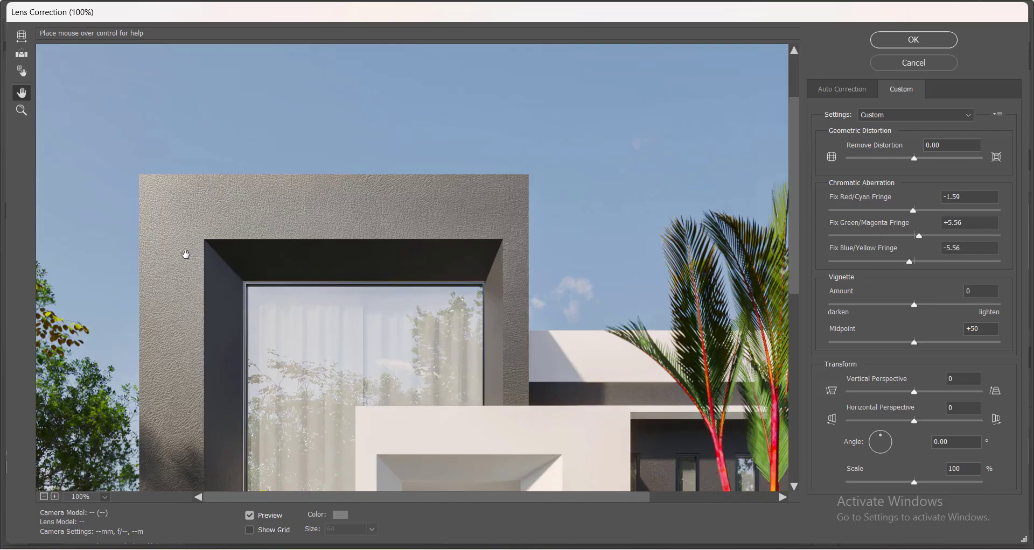
{"action": "scroll", "coordinate": [185, 254], "scroll_direction": "down", "scroll_amount": 5}
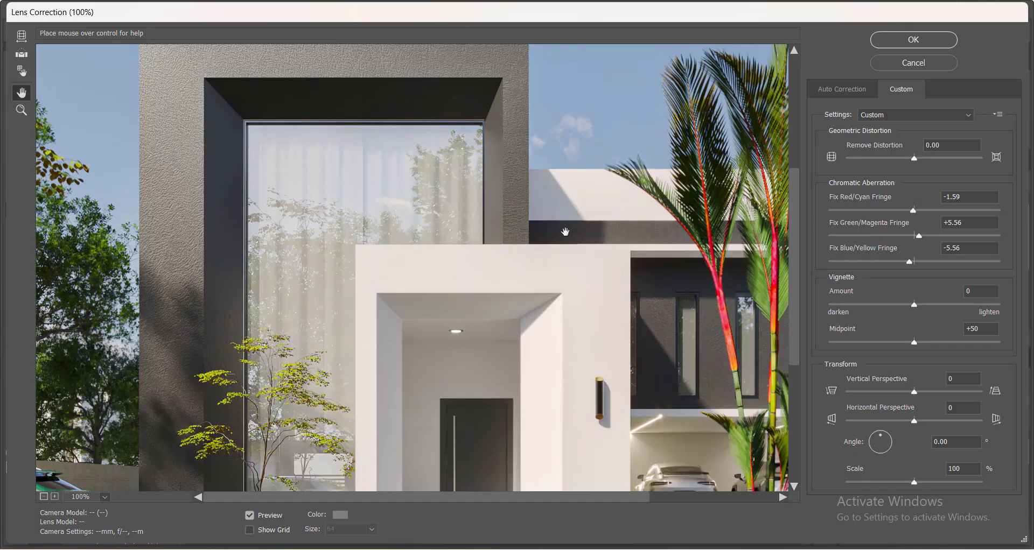
{"action": "scroll", "coordinate": [638, 174], "scroll_direction": "up", "scroll_amount": 3}
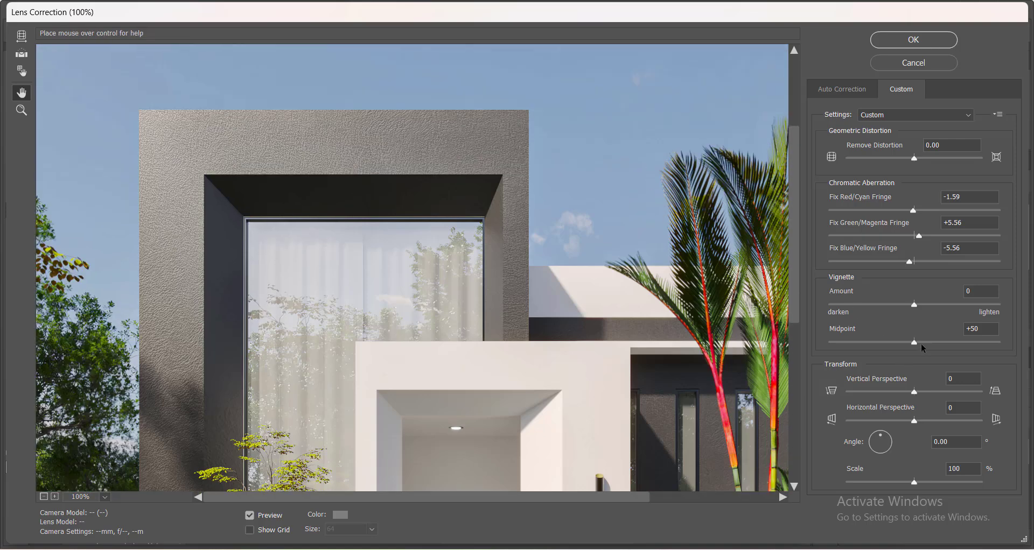
{"action": "left_click_drag", "start_coordinate": [910, 262], "coordinate": [946, 271]}
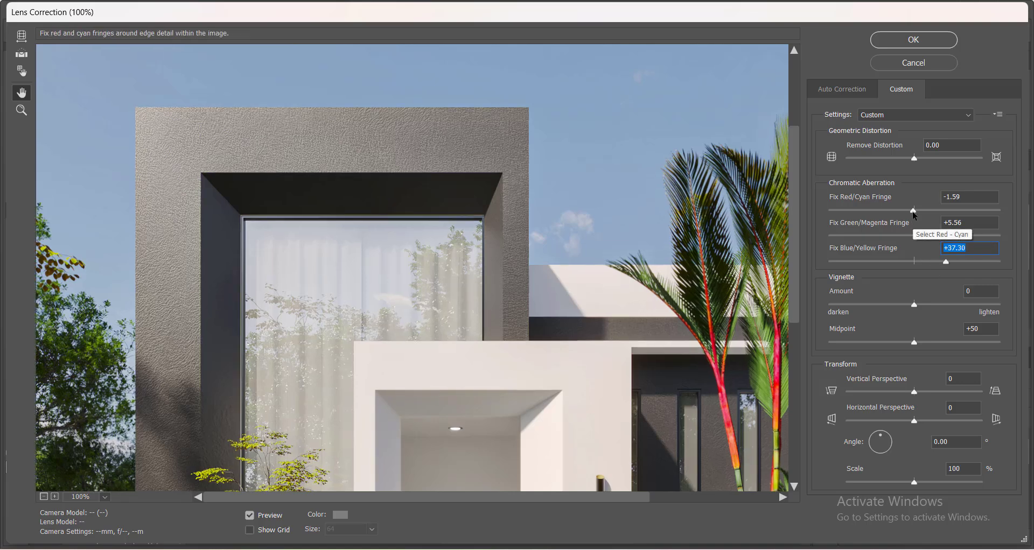
{"action": "left_click_drag", "start_coordinate": [913, 210], "coordinate": [931, 212]}
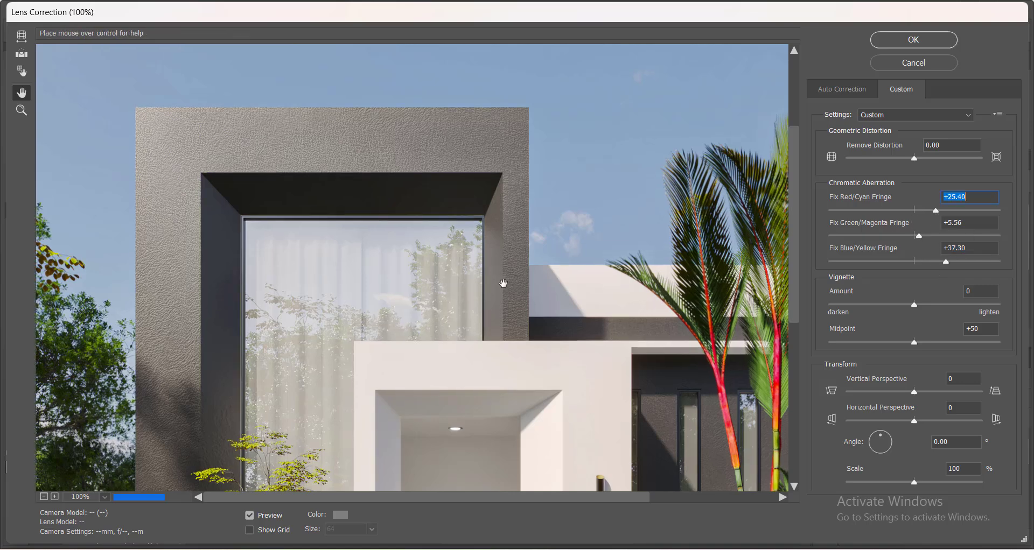
Set the green/magenta fringe to -35.71 and apply the Lens Correction to the stamped layer.
{"action": "scroll", "coordinate": [506, 296], "scroll_direction": "down", "scroll_amount": 3}
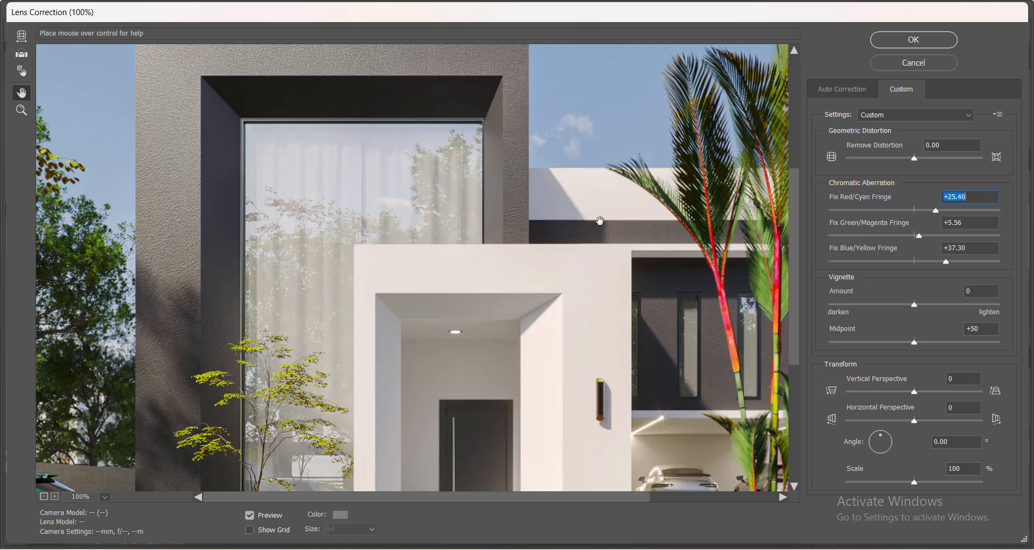
{"action": "scroll", "coordinate": [459, 332], "scroll_direction": "down", "scroll_amount": 7}
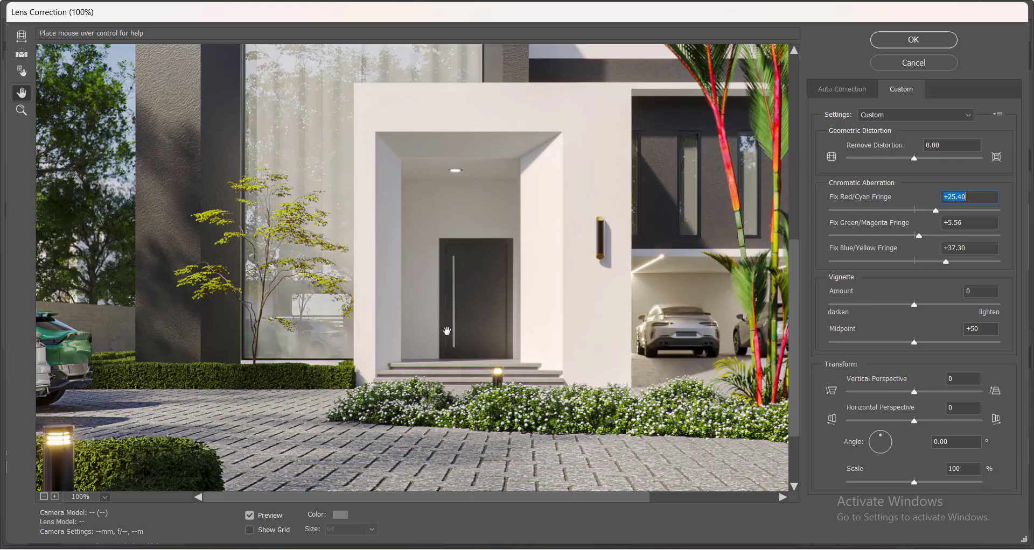
{"action": "scroll", "coordinate": [459, 333], "scroll_direction": "down", "scroll_amount": 1}
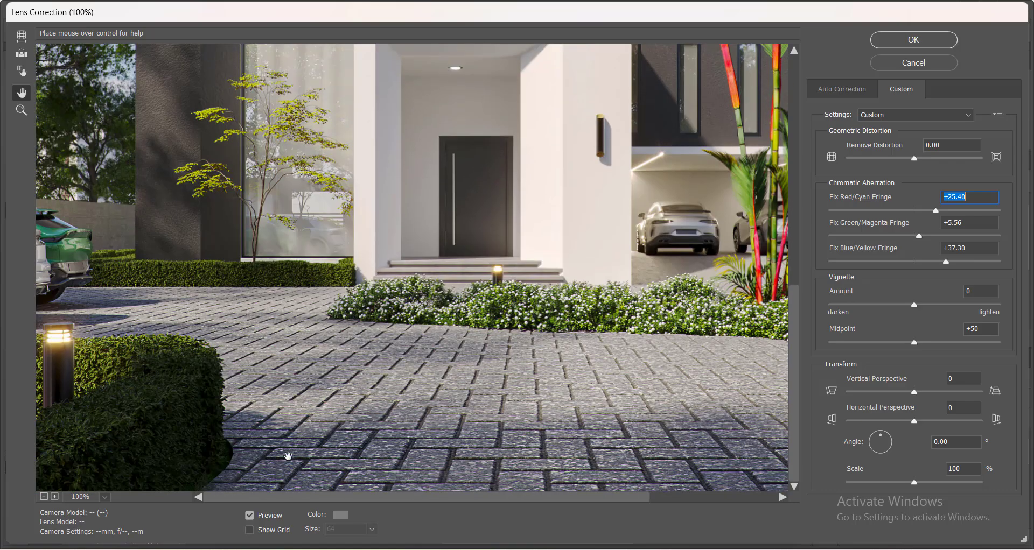
{"action": "left_click_drag", "start_coordinate": [293, 500], "coordinate": [497, 496]}
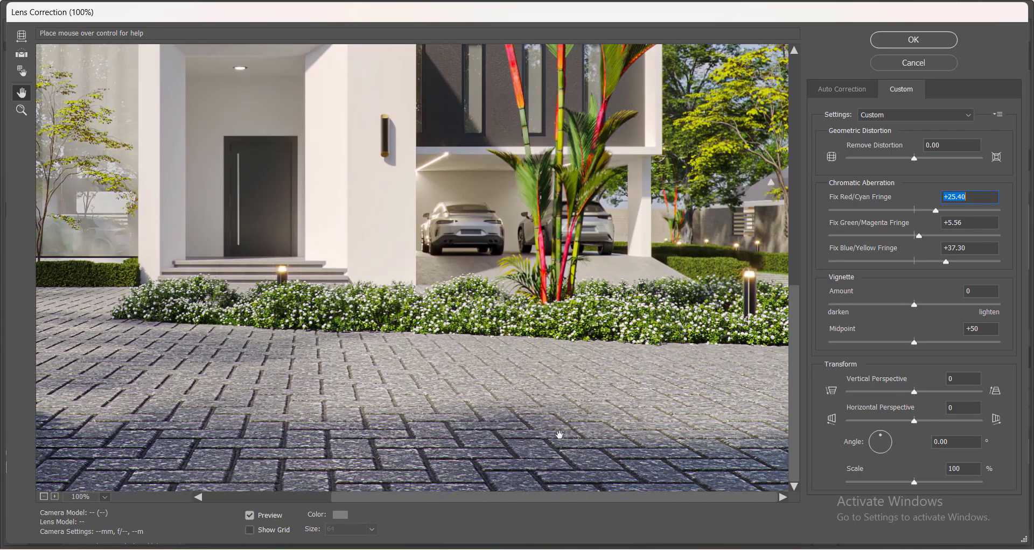
{"action": "scroll", "coordinate": [630, 313], "scroll_direction": "up", "scroll_amount": 13}
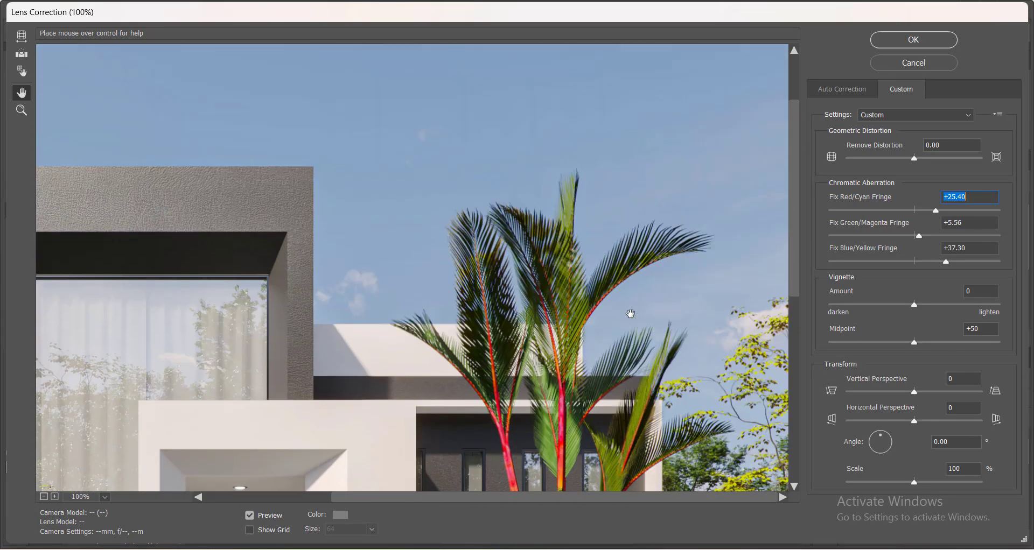
{"action": "scroll", "coordinate": [630, 314], "scroll_direction": "up", "scroll_amount": 1}
{"action": "scroll", "coordinate": [636, 318], "scroll_direction": "down", "scroll_amount": 1}
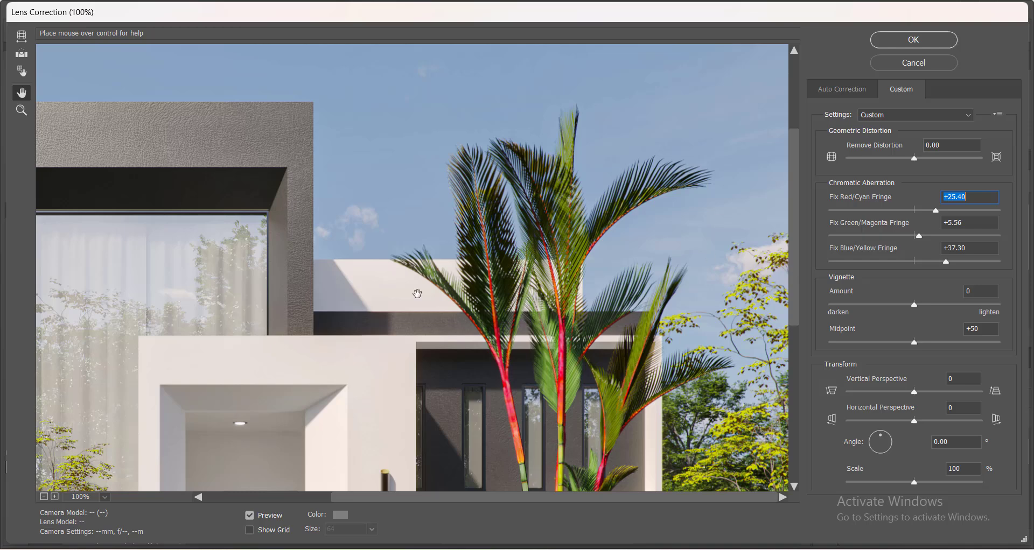
{"action": "left_click_drag", "start_coordinate": [918, 235], "coordinate": [885, 237]}
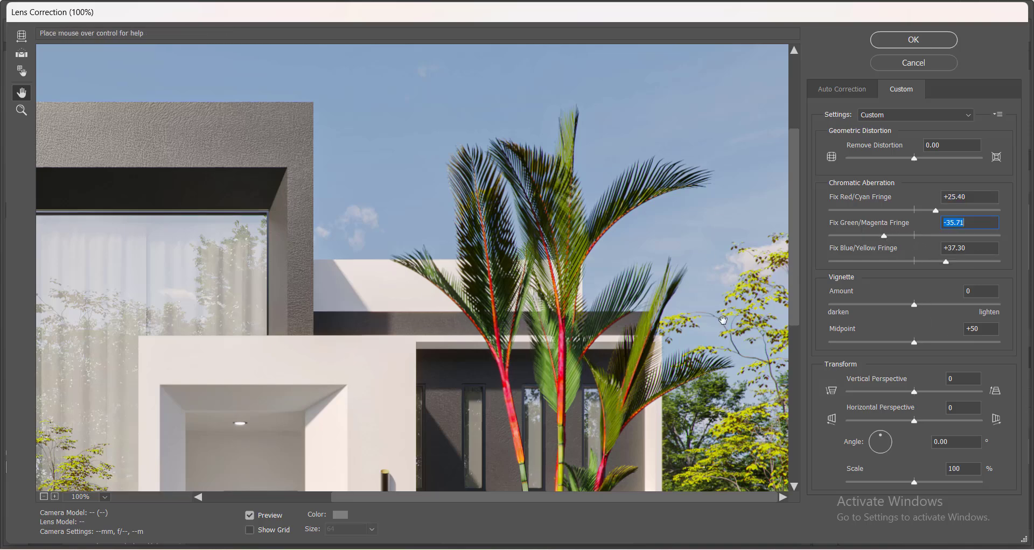
{"action": "scroll", "coordinate": [420, 284], "scroll_direction": "down", "scroll_amount": 5}
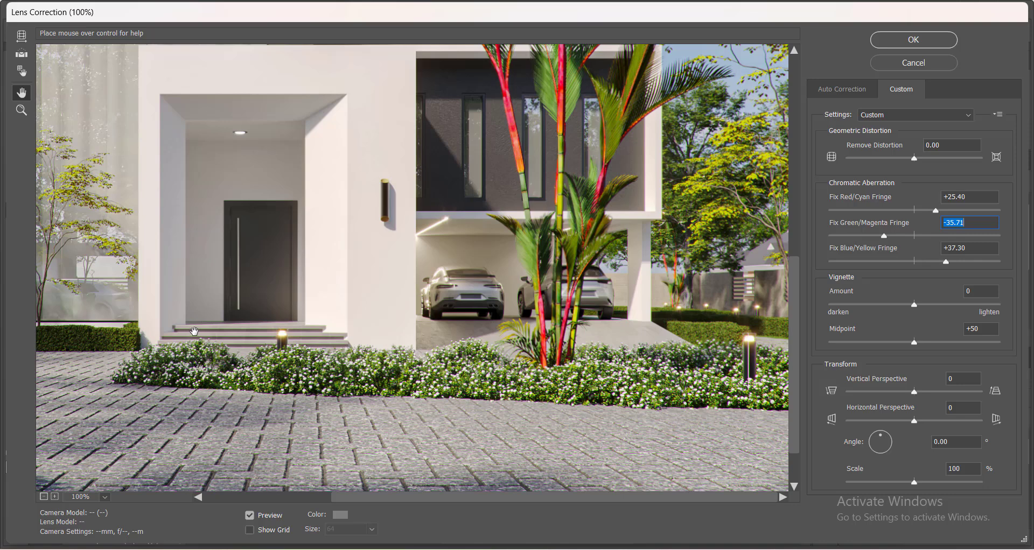
{"action": "scroll", "coordinate": [195, 331], "scroll_direction": "up", "scroll_amount": 2}
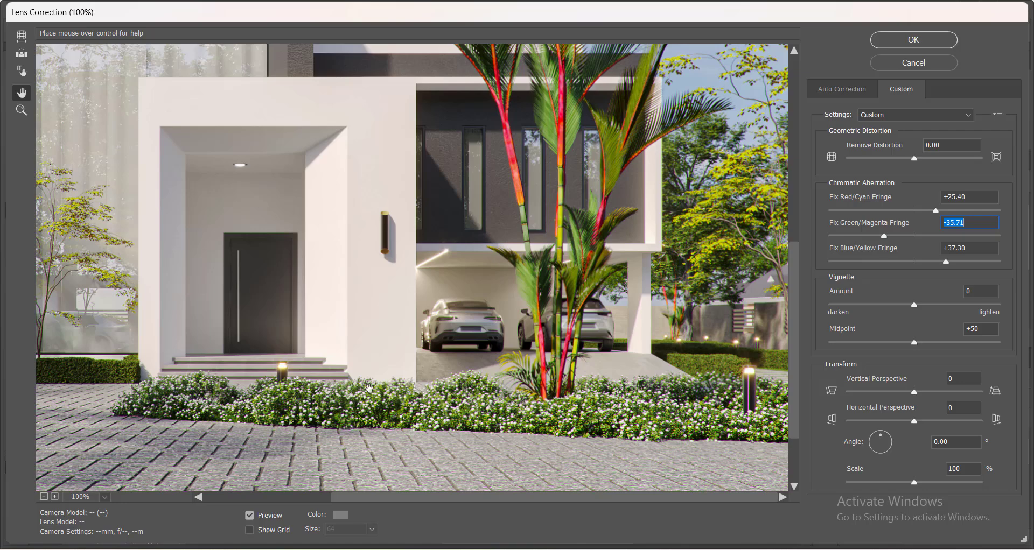
{"action": "scroll", "coordinate": [305, 210], "scroll_direction": "up", "scroll_amount": 5}
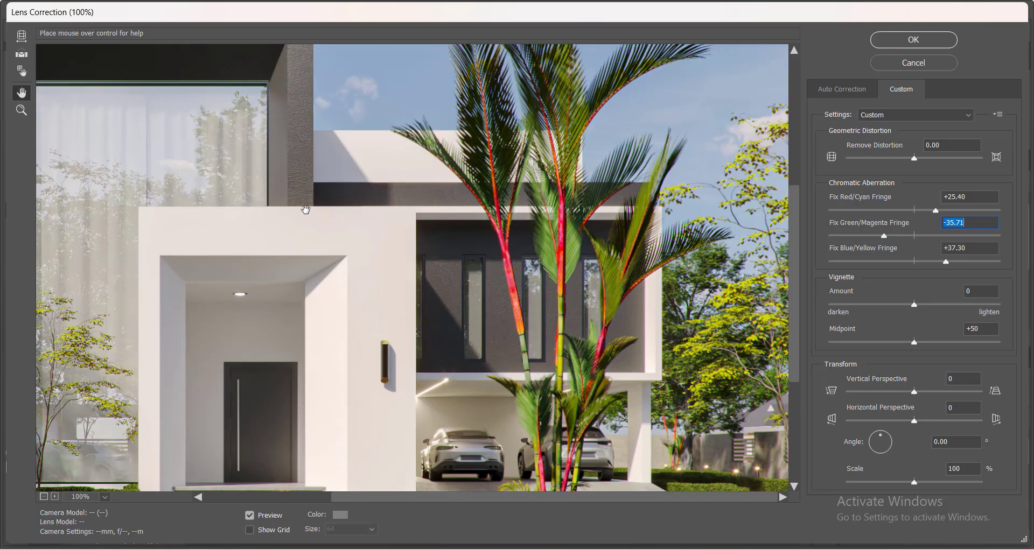
{"action": "left_click", "coordinate": [905, 42]}
Toggle the corrected layer's visibility to compare the lens correction before and after at 100% and 300% zoom.
{"action": "scroll", "coordinate": [568, 350], "scroll_direction": "up", "scroll_amount": 1}
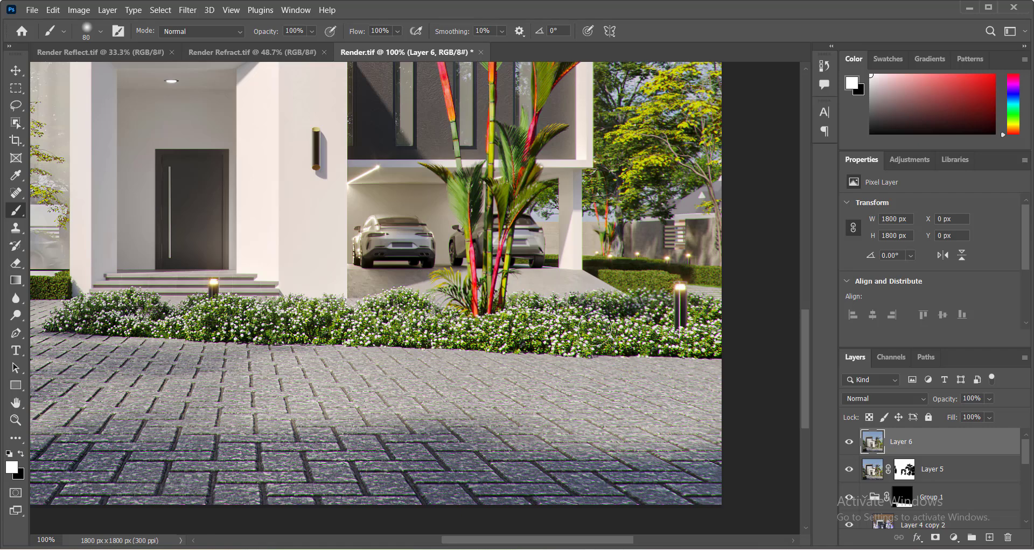
{"action": "left_click", "coordinate": [849, 443]}
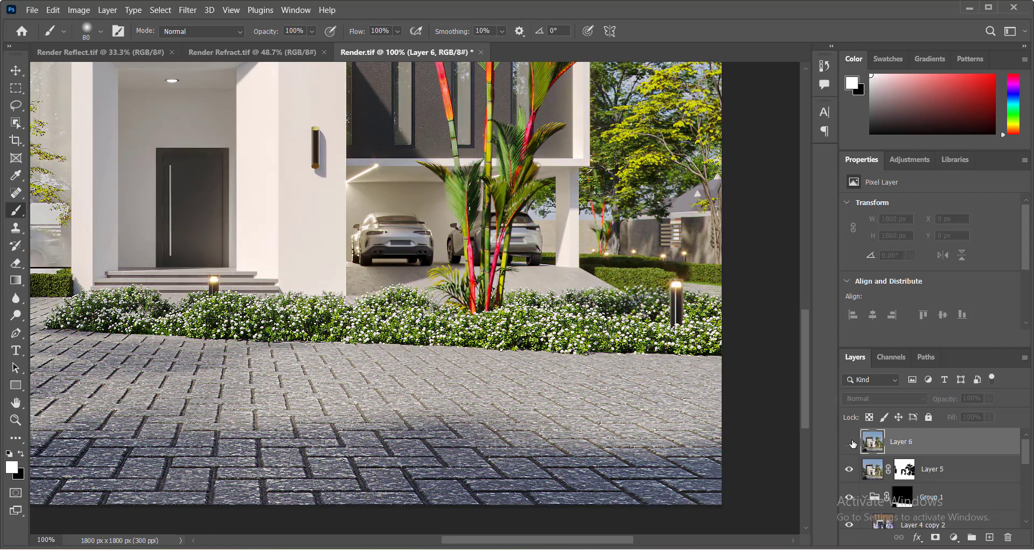
{"action": "left_click", "coordinate": [850, 443]}
{"action": "left_click", "coordinate": [849, 443]}
{"action": "left_click", "coordinate": [849, 442]}
{"action": "left_click", "coordinate": [850, 442]}
{"action": "left_click", "coordinate": [850, 442]}
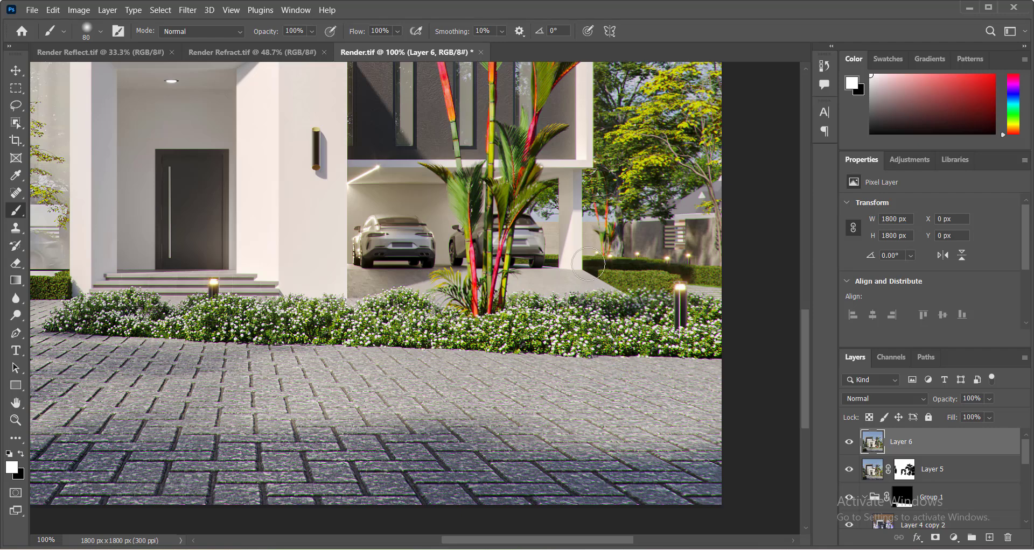
{"action": "scroll", "coordinate": [563, 280], "scroll_direction": "up", "scroll_amount": 1}
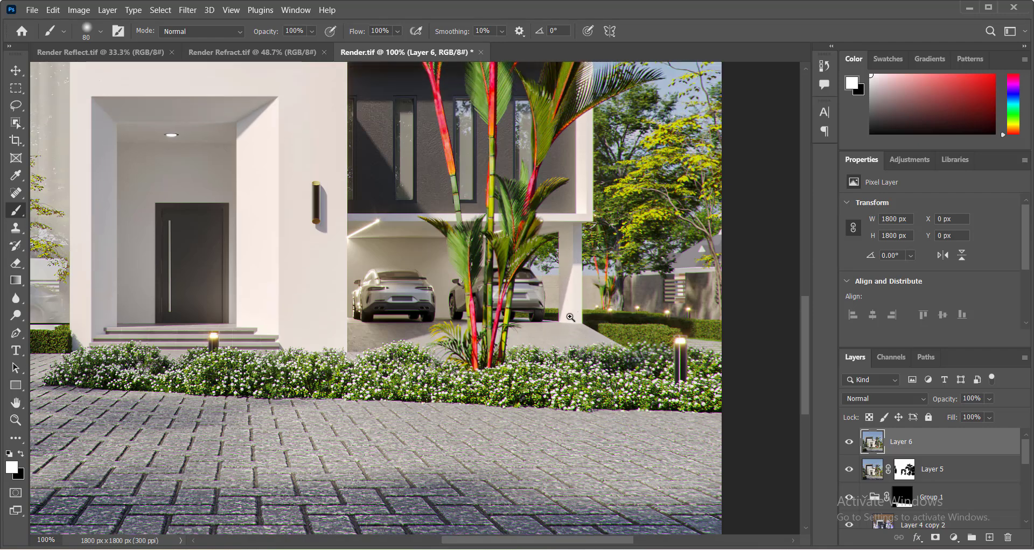
{"action": "scroll", "coordinate": [571, 323], "scroll_direction": "up", "scroll_amount": 2, "text": "alt"}
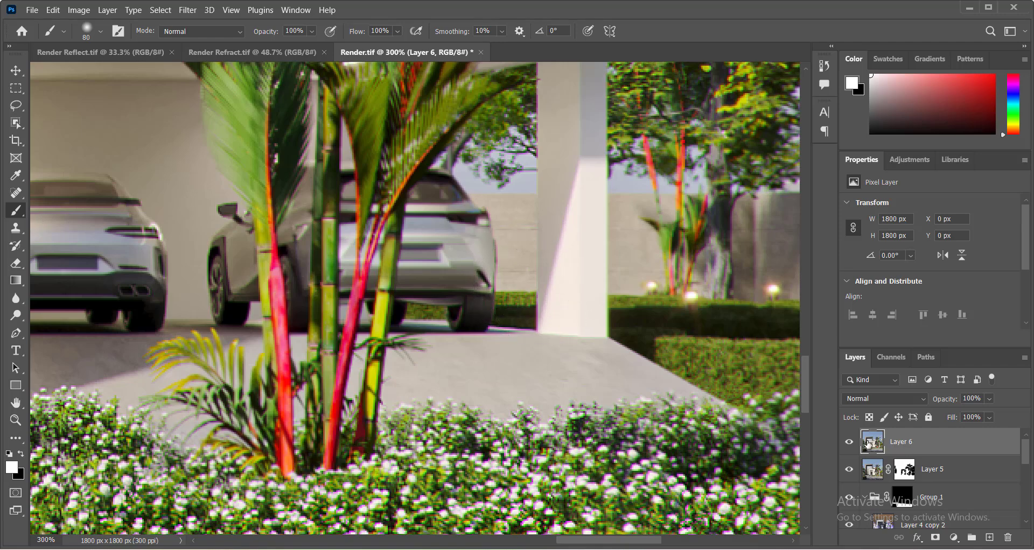
{"action": "left_click", "coordinate": [849, 443]}
{"action": "left_click", "coordinate": [849, 444]}
{"action": "left_click", "coordinate": [849, 443]}
{"action": "left_click", "coordinate": [849, 444]}
{"action": "left_click", "coordinate": [849, 444]}
{"action": "left_click", "coordinate": [849, 444]}
Fit the image on screen and lower the corrected layer's opacity to 30%.
{"action": "right_click", "coordinate": [596, 362], "text": "ctrl"}
{"action": "left_click", "coordinate": [609, 371]}
{"action": "right_click", "coordinate": [654, 307]}
{"action": "left_click", "coordinate": [678, 313]}
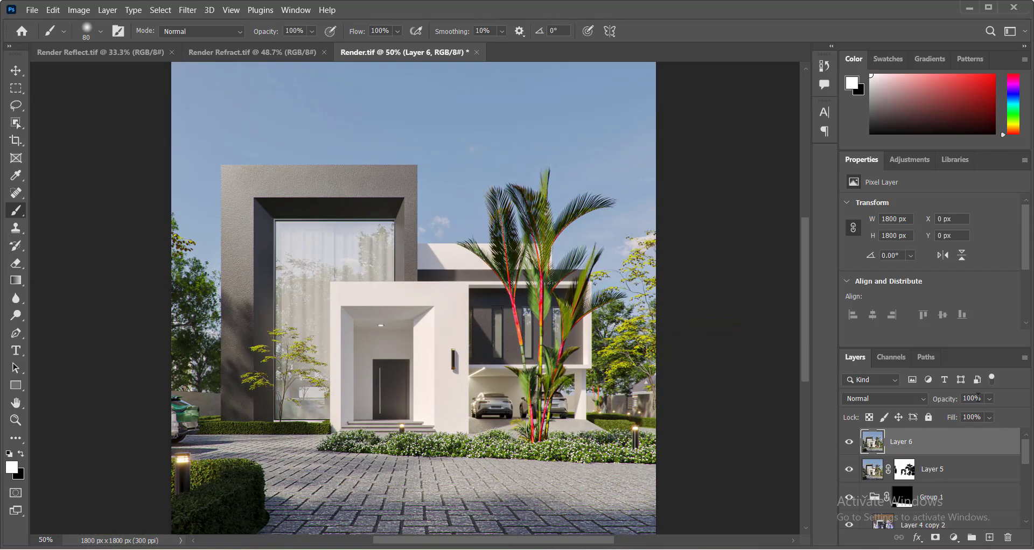
{"action": "left_click", "coordinate": [973, 414]}
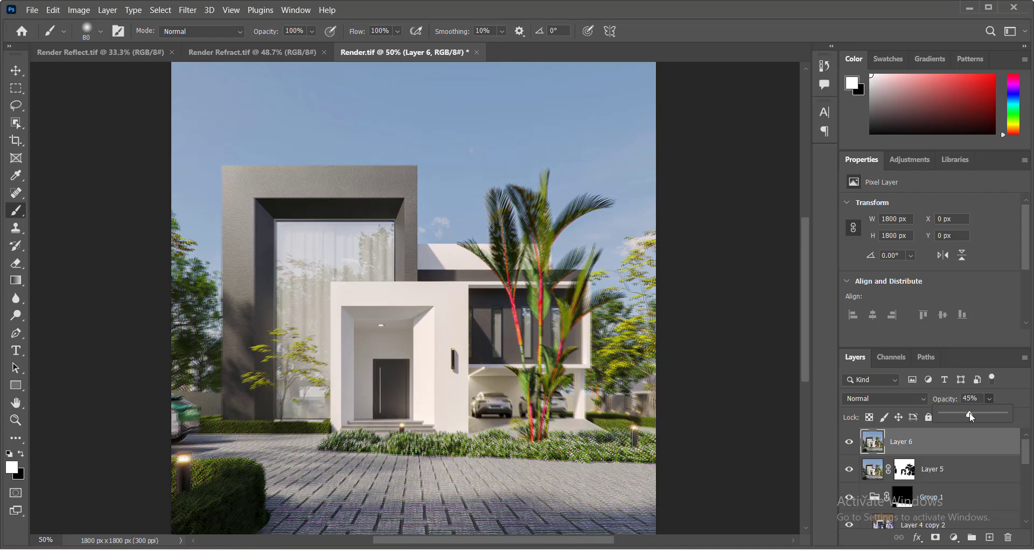
{"action": "left_click_drag", "start_coordinate": [963, 417], "coordinate": [962, 417]}
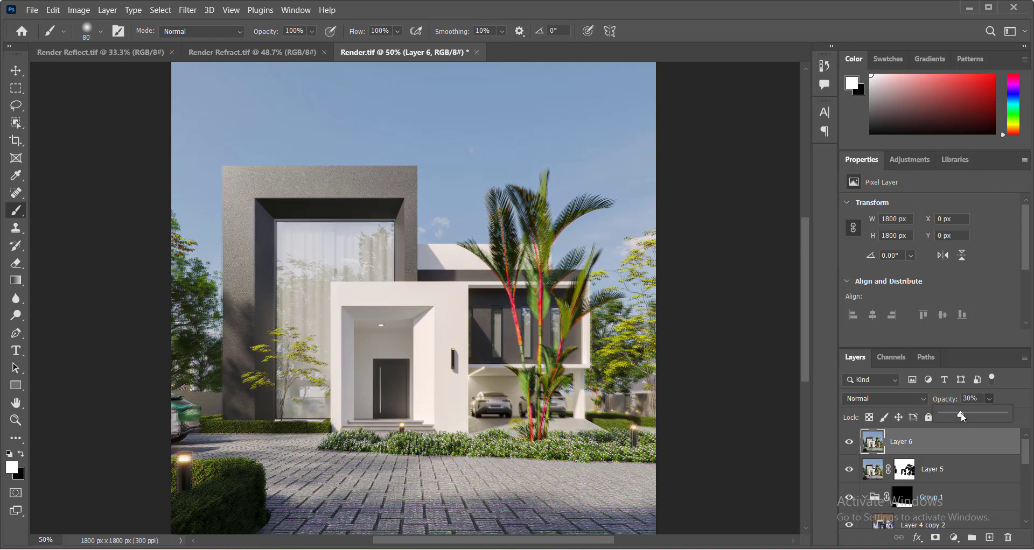
Delete the lens-corrected stamped layer.
{"action": "left_click", "coordinate": [525, 460], "text": "ctrl"}
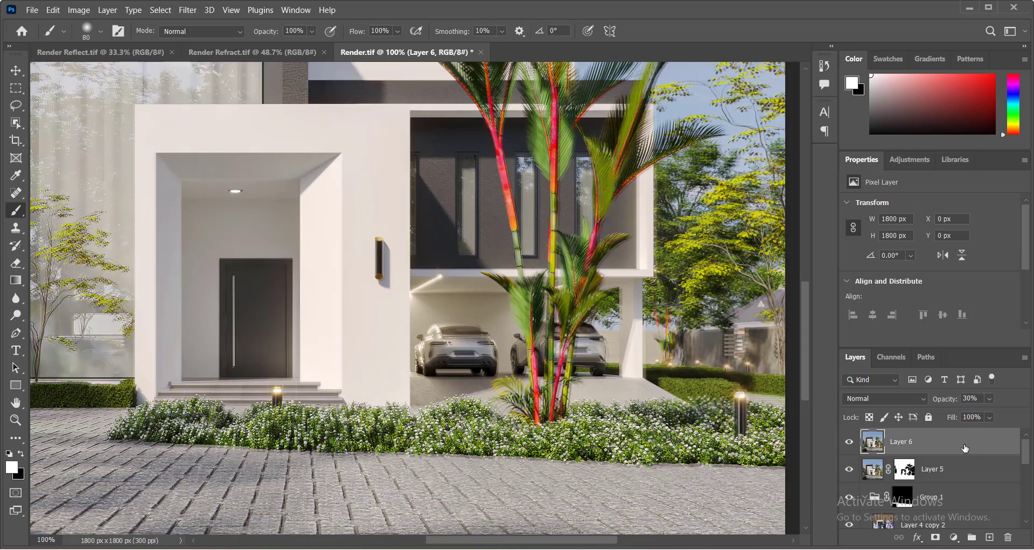
{"action": "key", "text": "Delete"}
Save a copy of the render as a PNG named Render copy with large file size.
{"action": "right_click", "coordinate": [516, 373]}
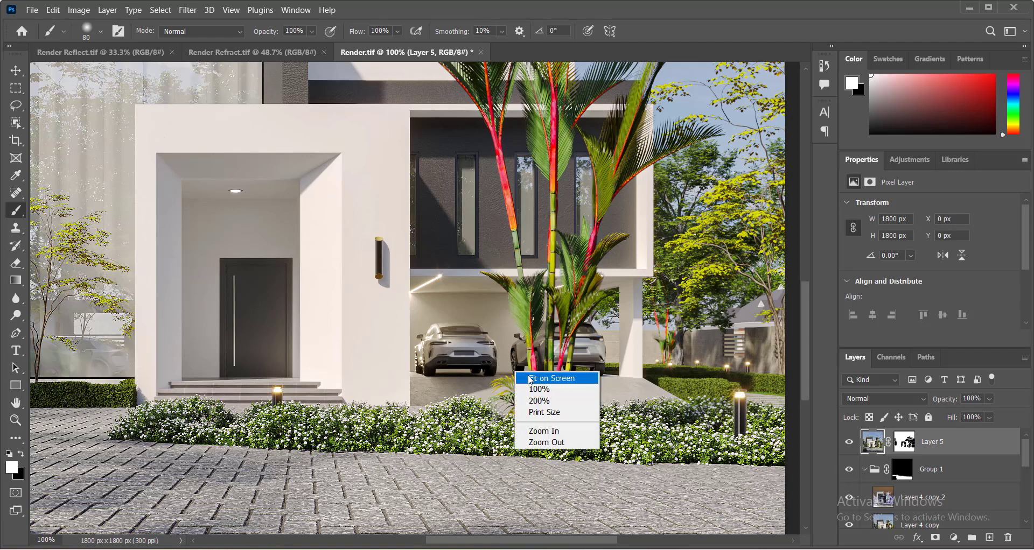
{"action": "left_click", "coordinate": [550, 379]}
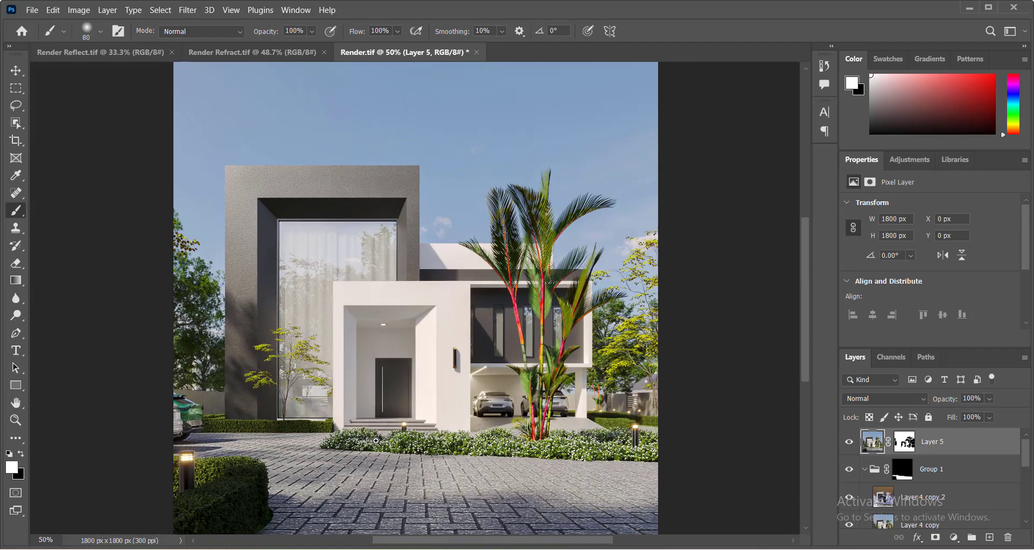
{"action": "scroll", "coordinate": [376, 441], "scroll_direction": "up", "scroll_amount": 1, "text": "alt"}
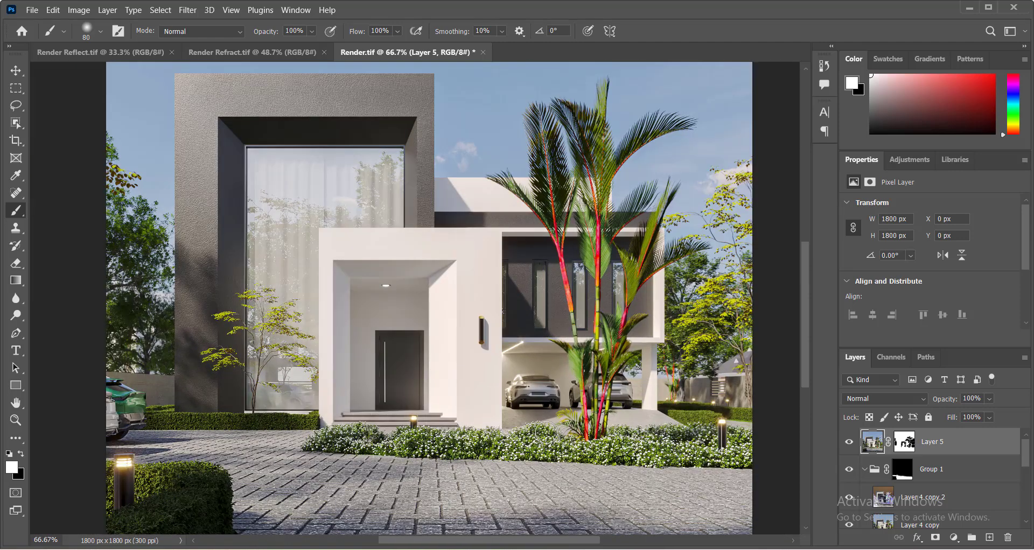
{"action": "left_click", "coordinate": [32, 10]}
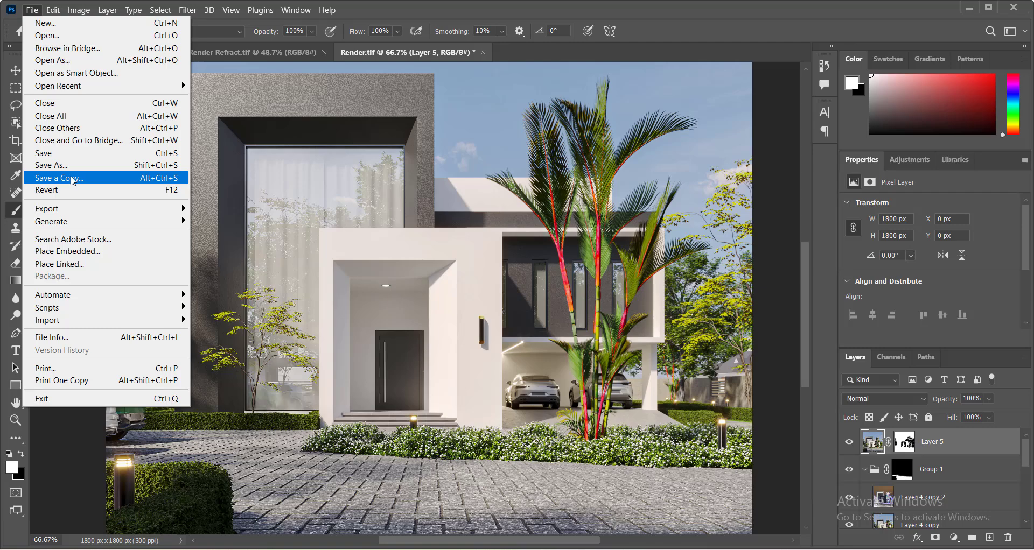
{"action": "left_click", "coordinate": [73, 179]}
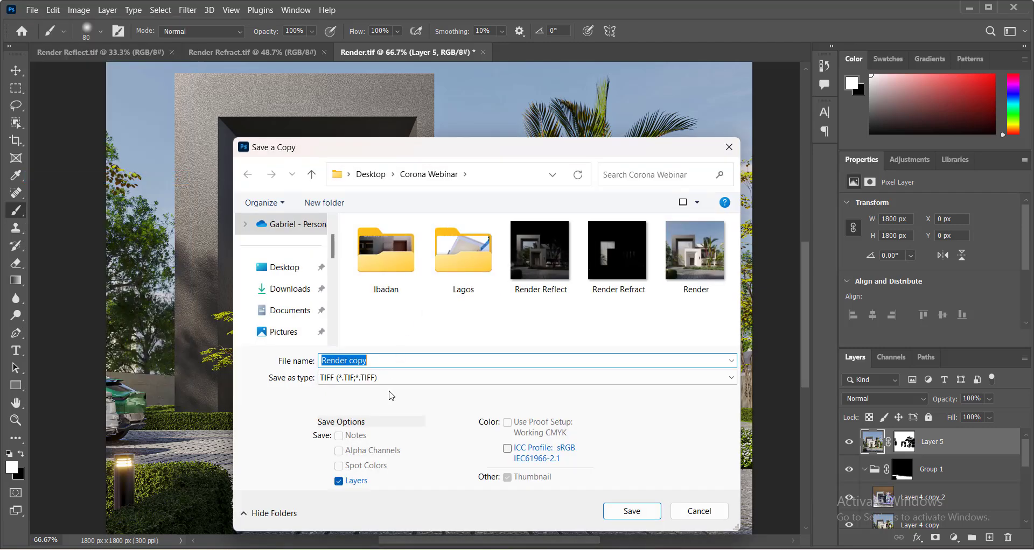
{"action": "left_click", "coordinate": [385, 379]}
{"action": "left_click", "coordinate": [385, 382]}
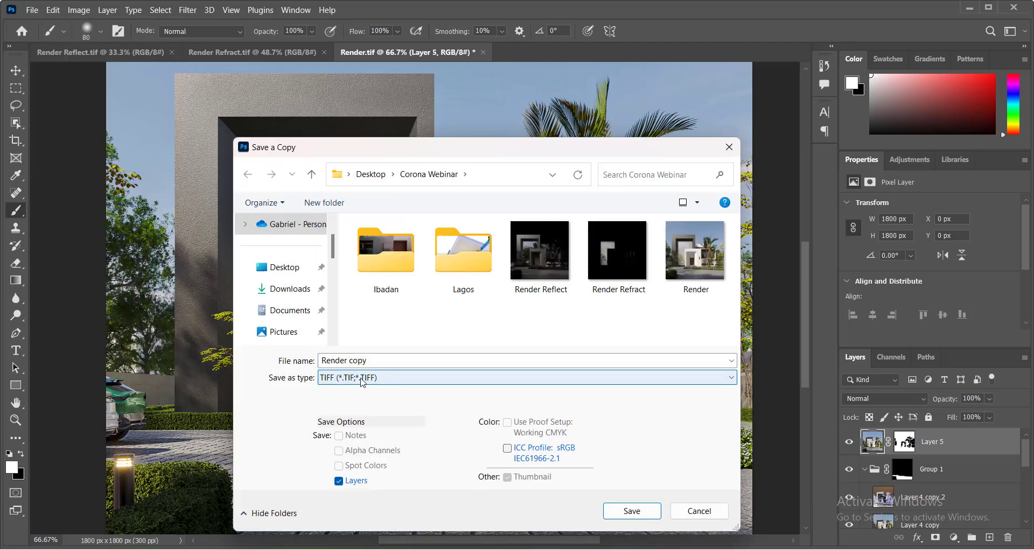
{"action": "left_click", "coordinate": [369, 380]}
{"action": "left_click", "coordinate": [352, 311]}
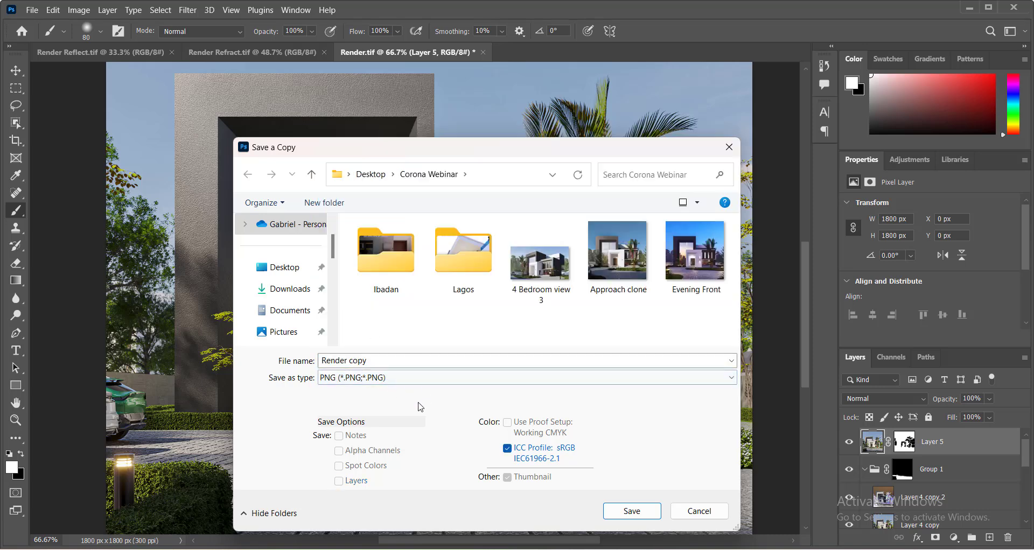
{"action": "left_click", "coordinate": [631, 511]}
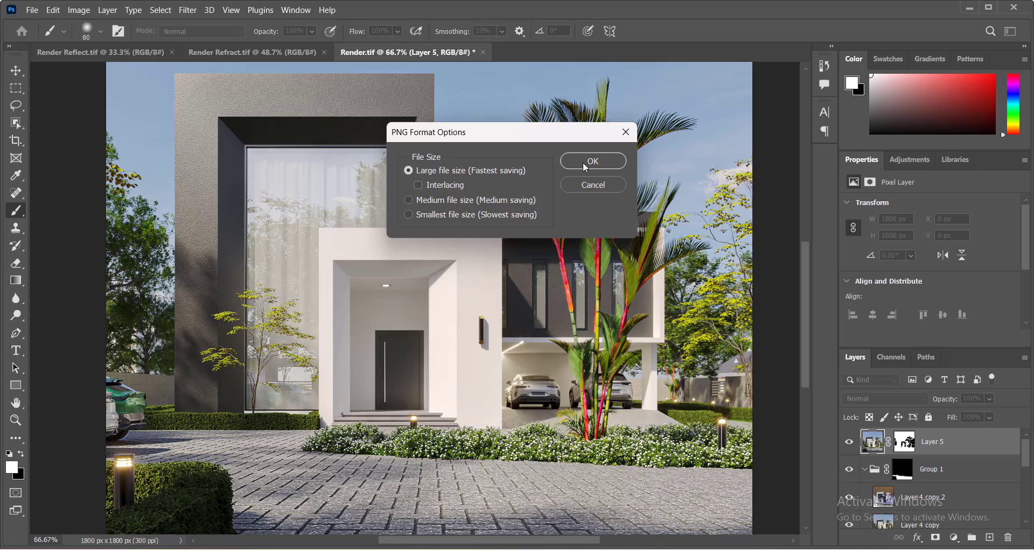
{"action": "left_click", "coordinate": [582, 163]}
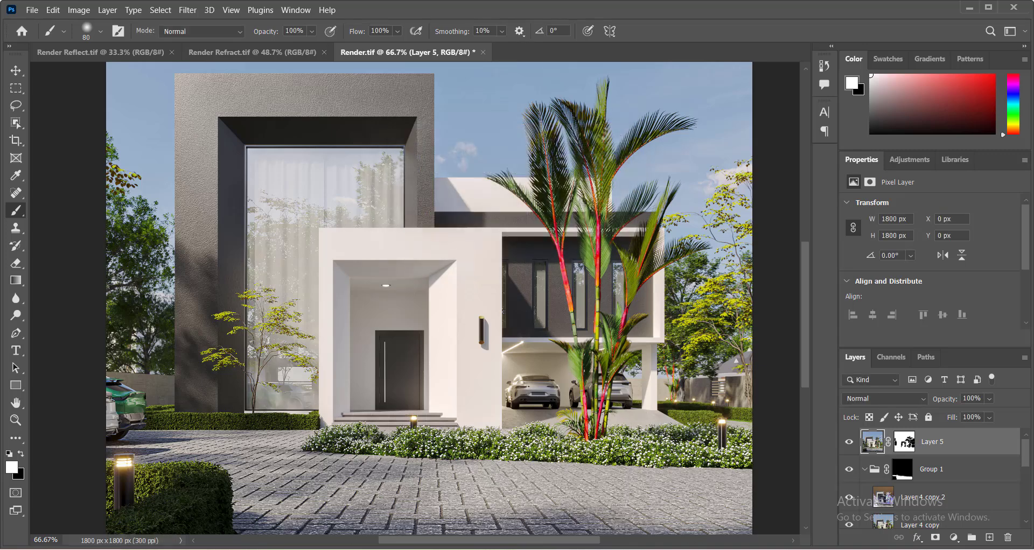